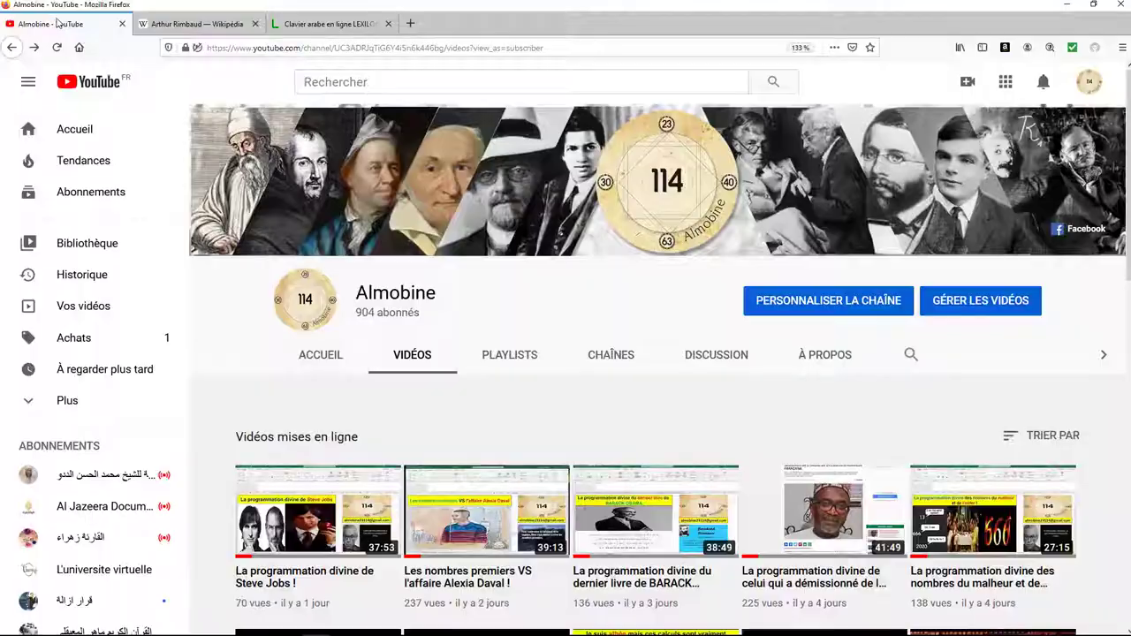
Switch to the Arthur Rimbaud Excel workbook and examine the letters of the name with their numeric values in rows 40 to 42
key(alt+Tab)
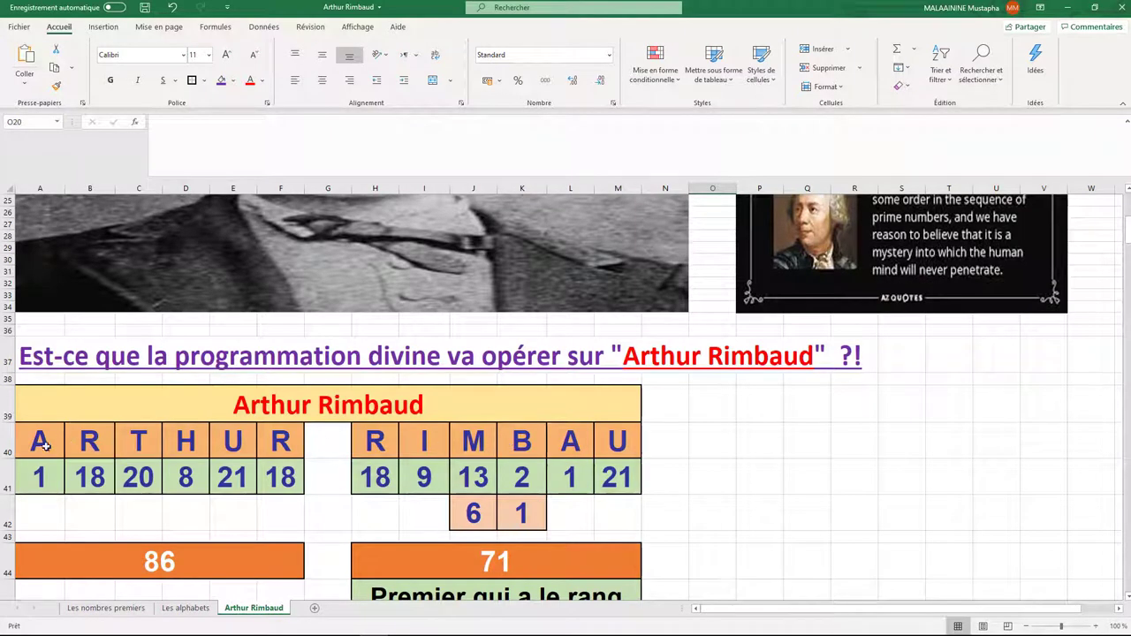
drag(40, 445, 615, 478)
drag(449, 511, 521, 513)
drag(42, 478, 617, 480)
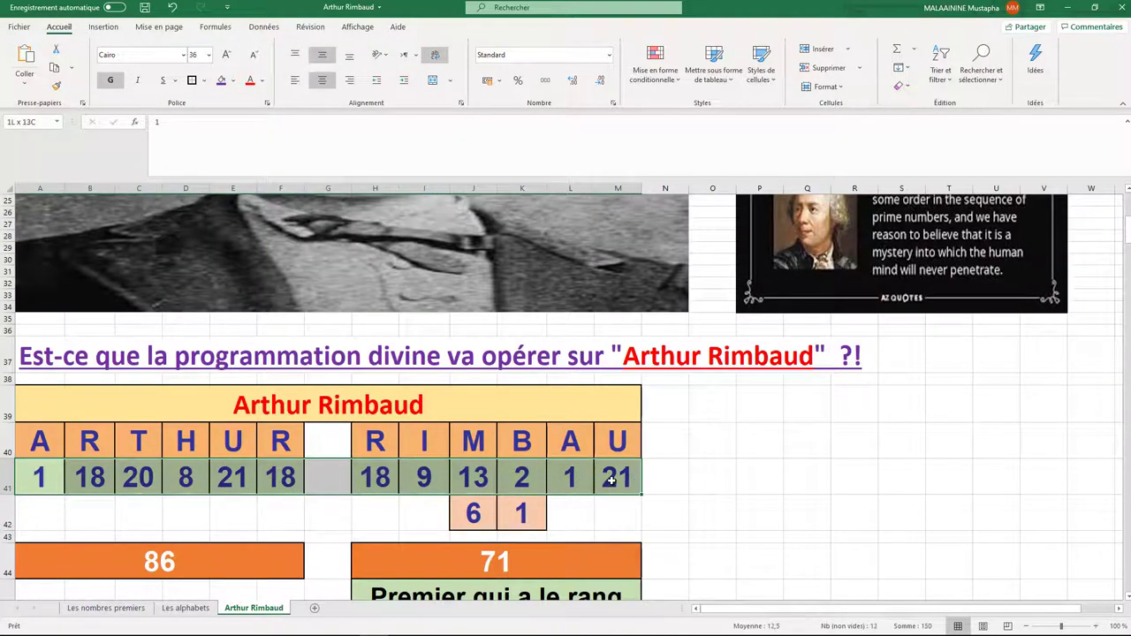
click(480, 518)
click(515, 514)
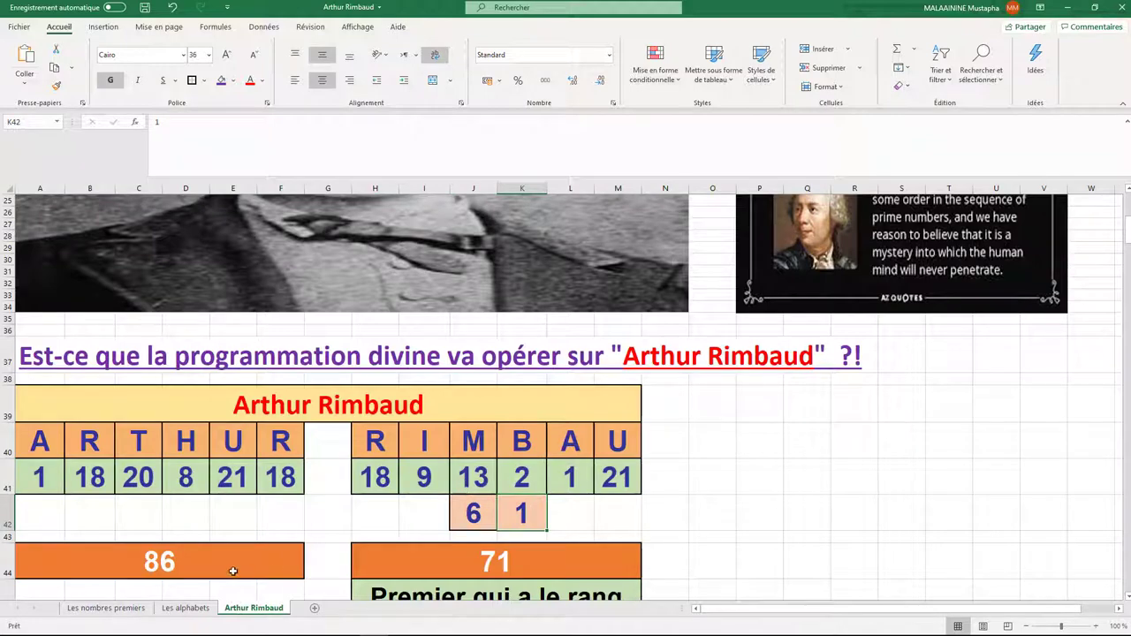
Look up the prime 13 and its rank on the Les nombres premiers sheet, and return to the Arthur Rimbaud sheet
click(106, 608)
click(121, 441)
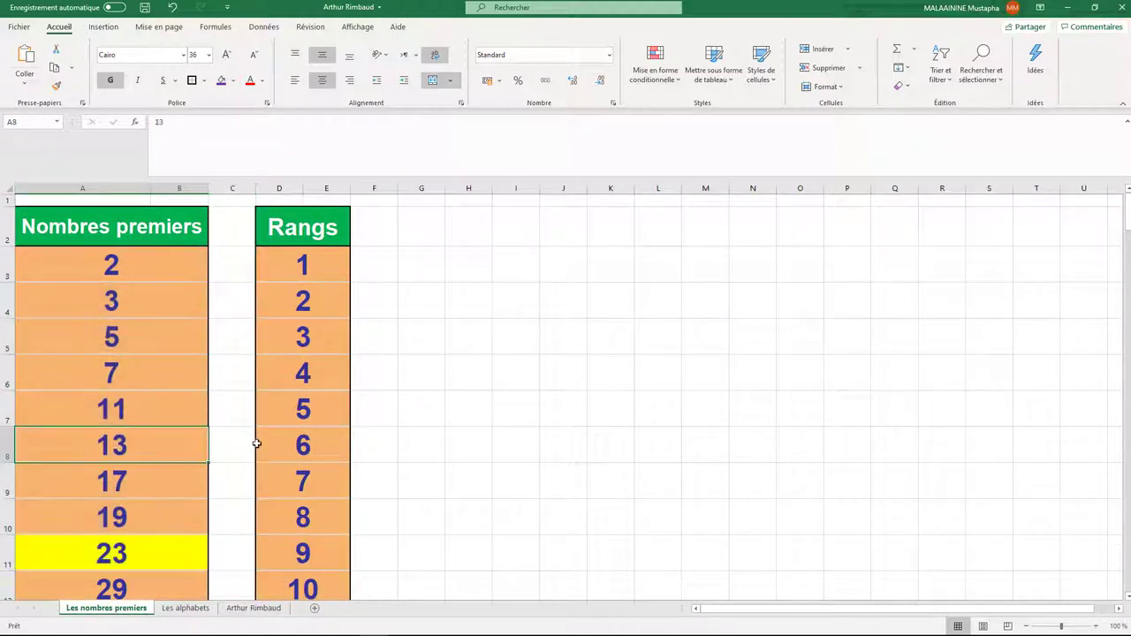
click(292, 445)
click(254, 608)
Inspect the SOMME formulas behind the first-name total in A44 and the surname total in H44
scroll(417, 559, down, 2)
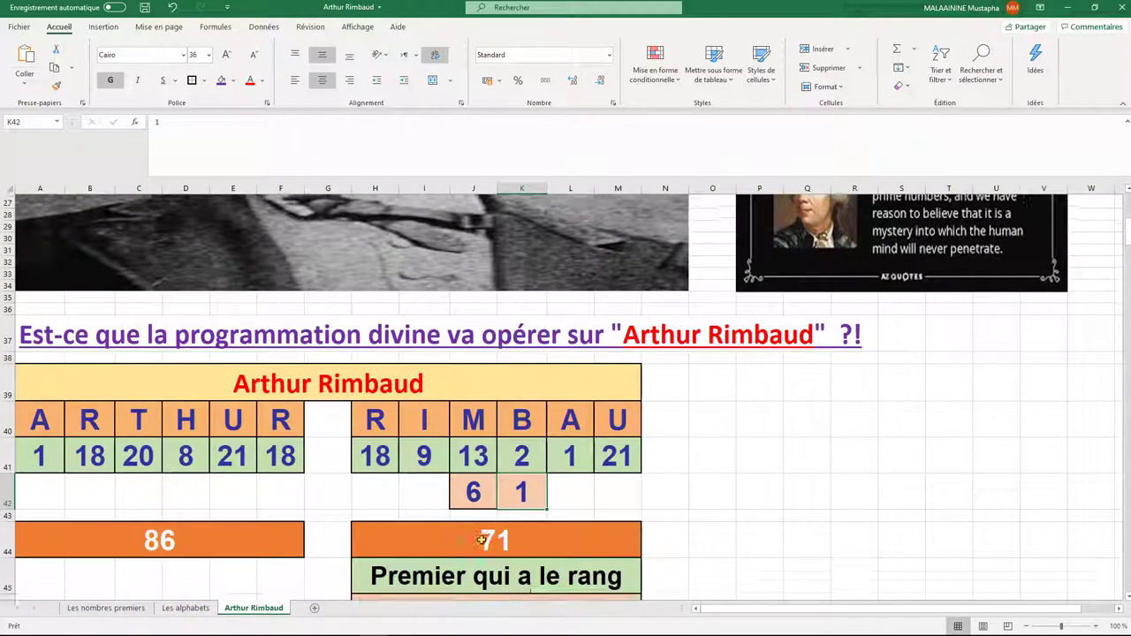
double_click(150, 482)
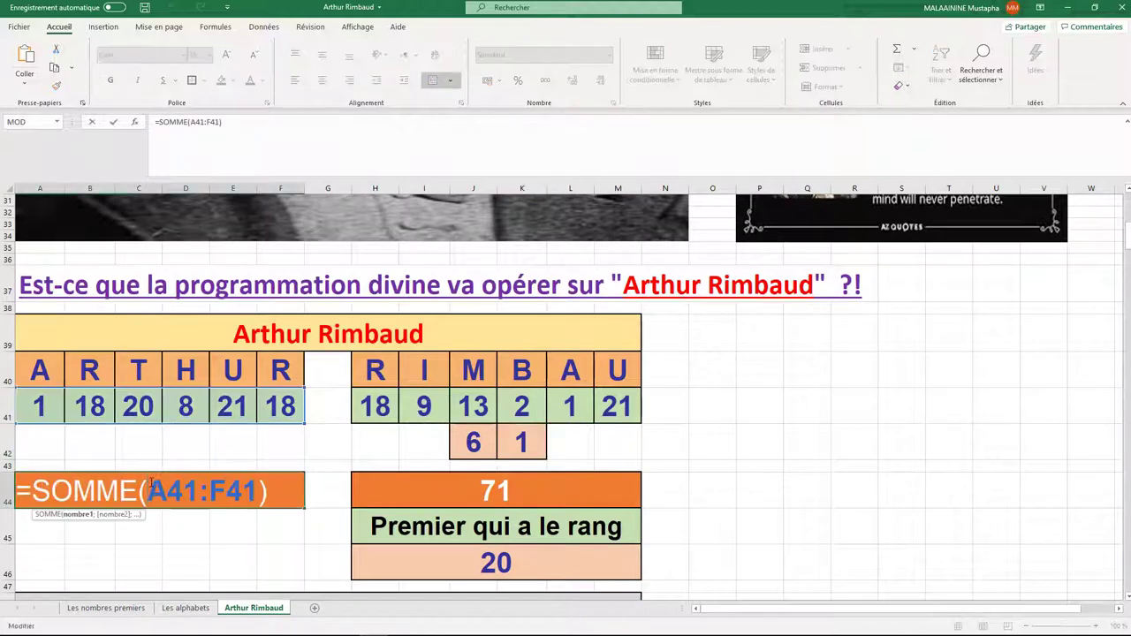
key(Return)
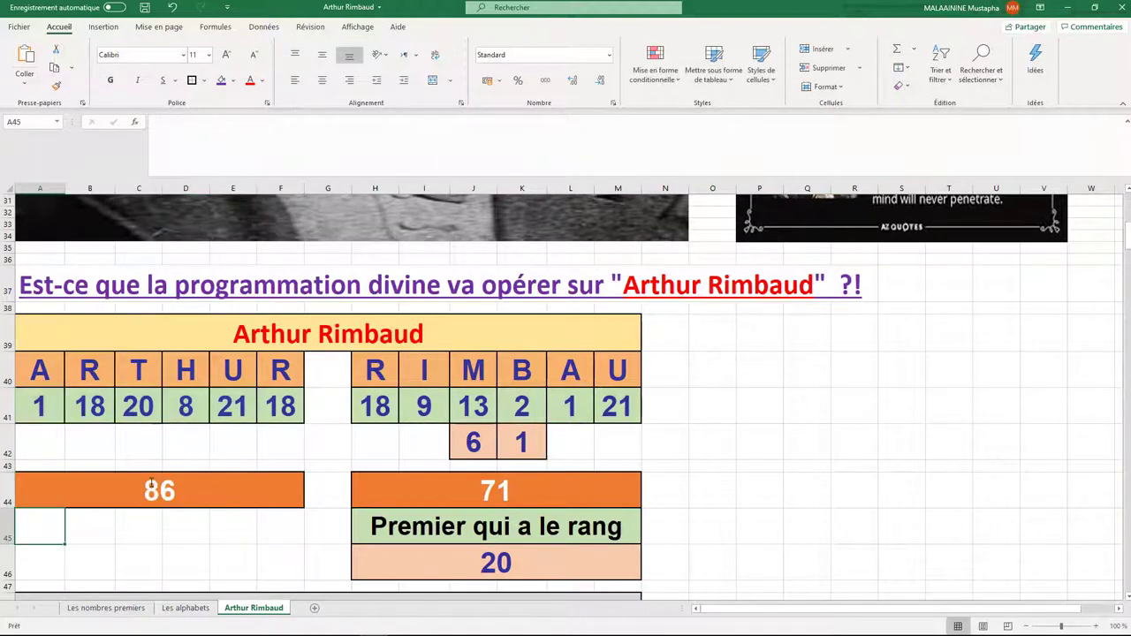
double_click(507, 487)
key(Return)
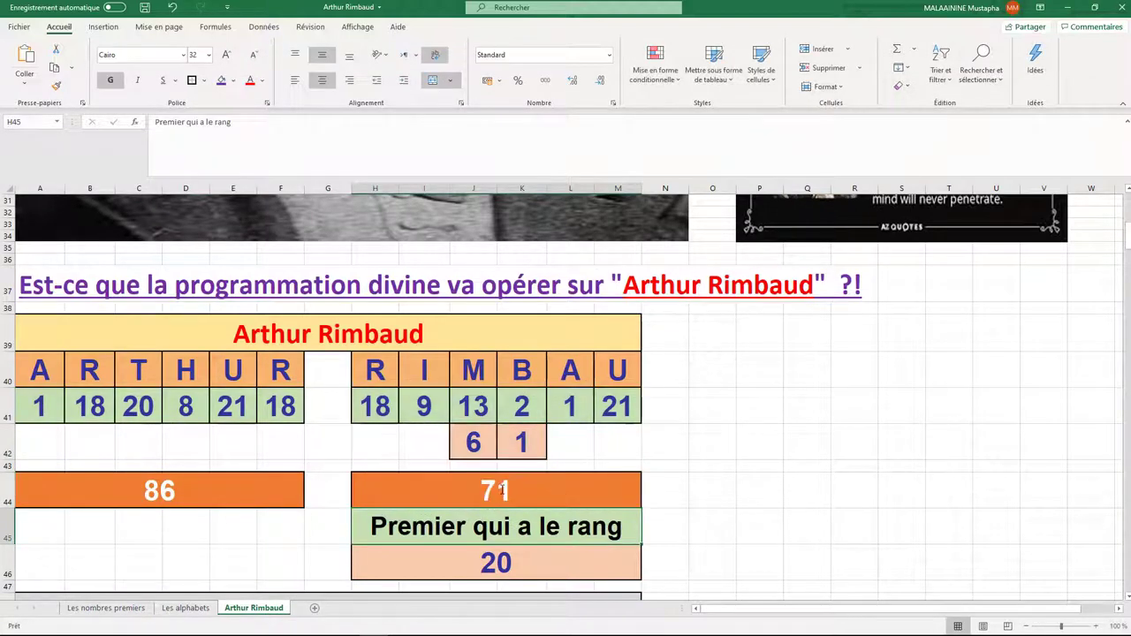
Compare the surname total in H44 and its prime rank in H46 with the first-name total in A44
scroll(480, 501, down, 1)
click(497, 459)
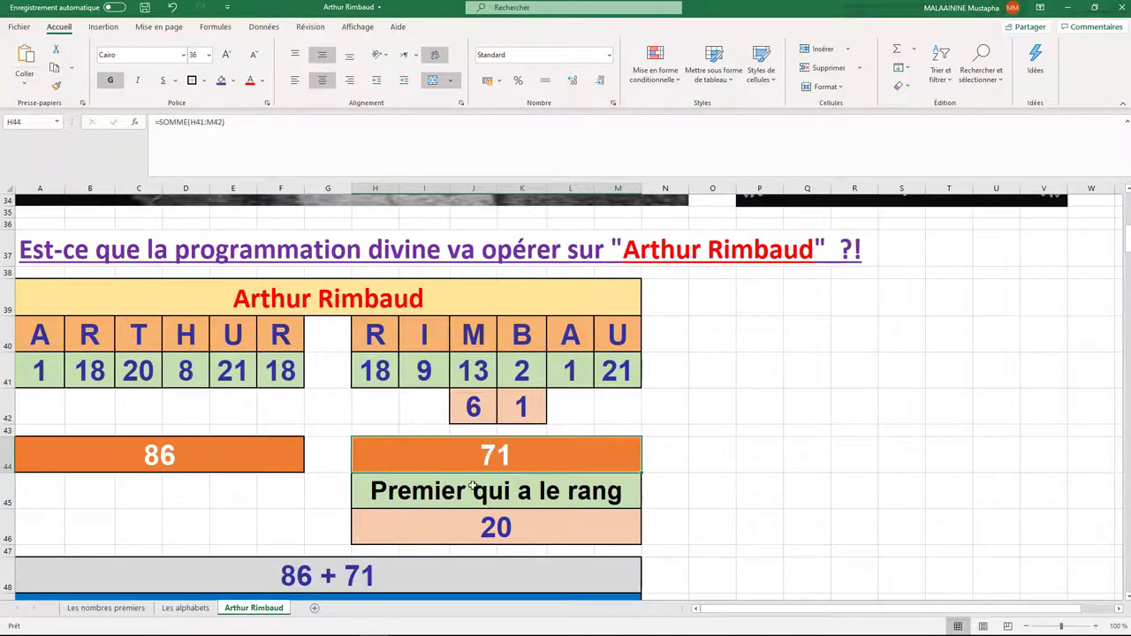
click(501, 528)
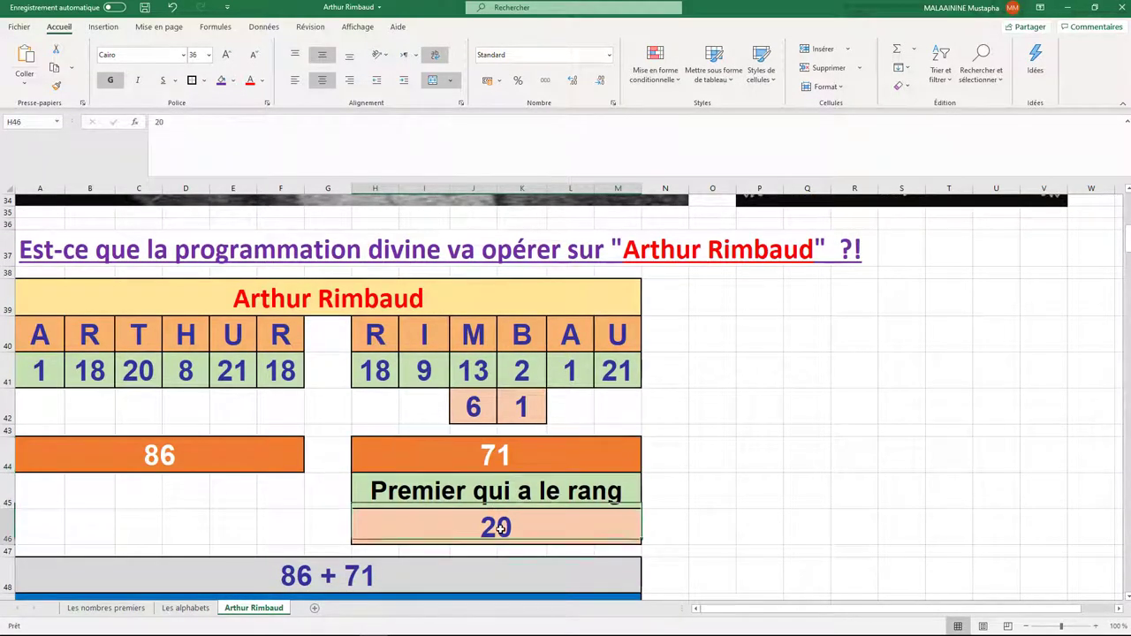
click(151, 452)
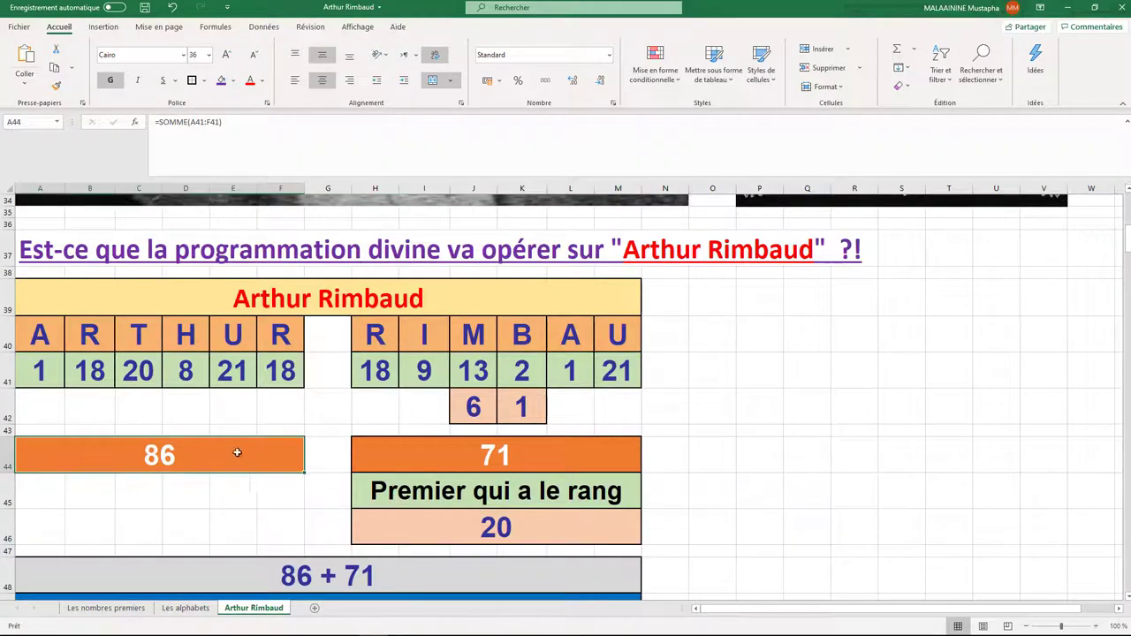
click(462, 469)
Inspect the formula in A49 that adds the first-name and surname totals
scroll(463, 470, down, 1)
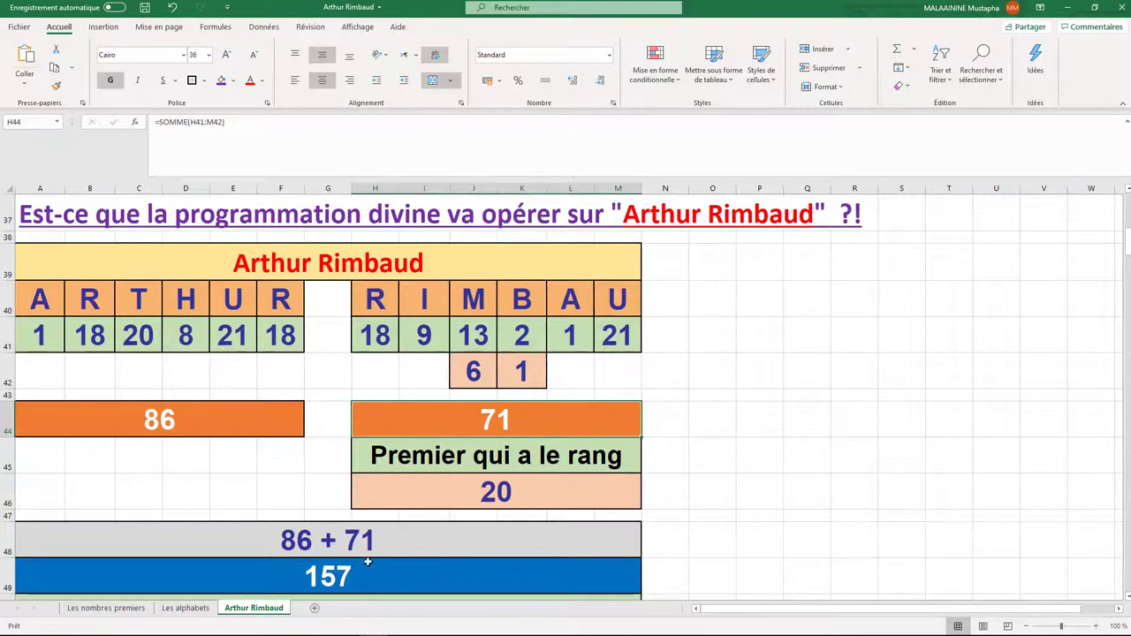
click(328, 580)
scroll(430, 543, down, 2)
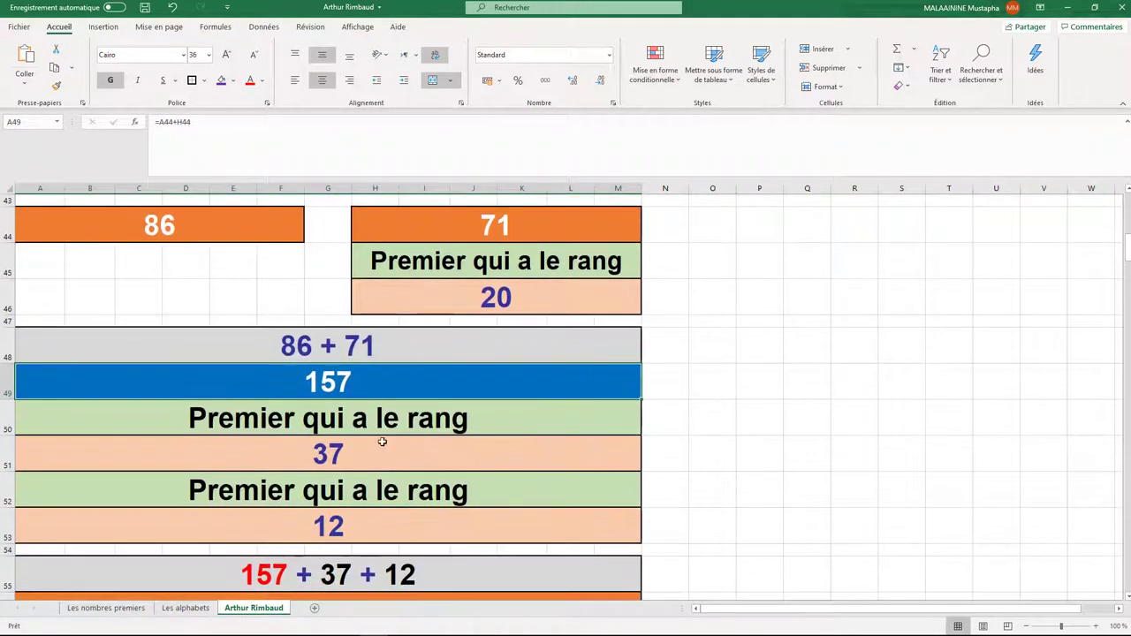
double_click(342, 384)
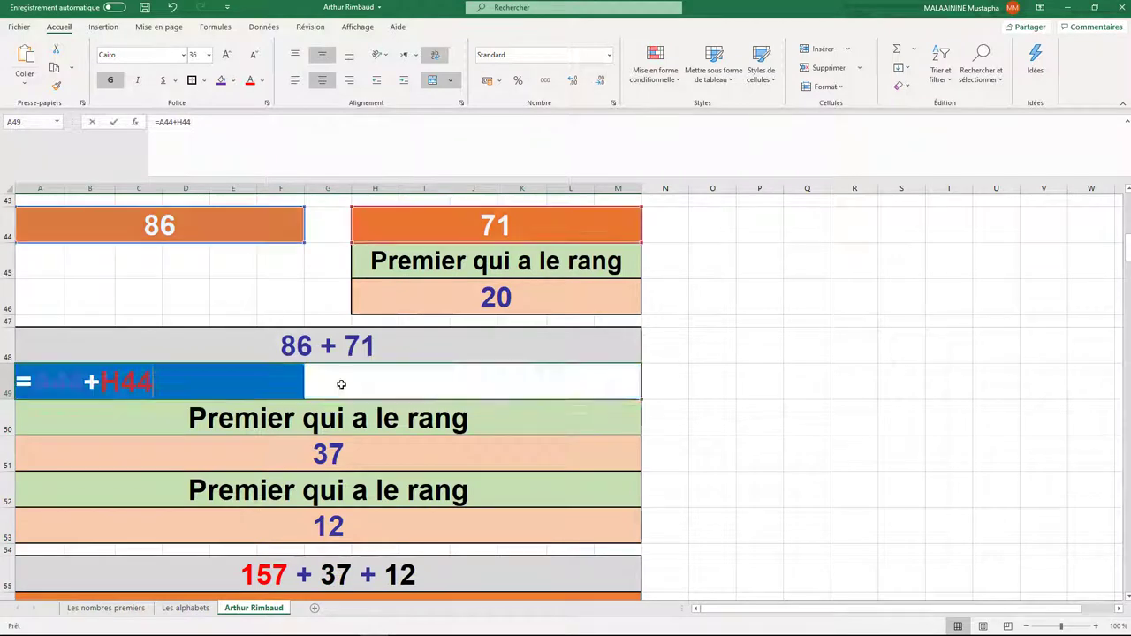
key(Return)
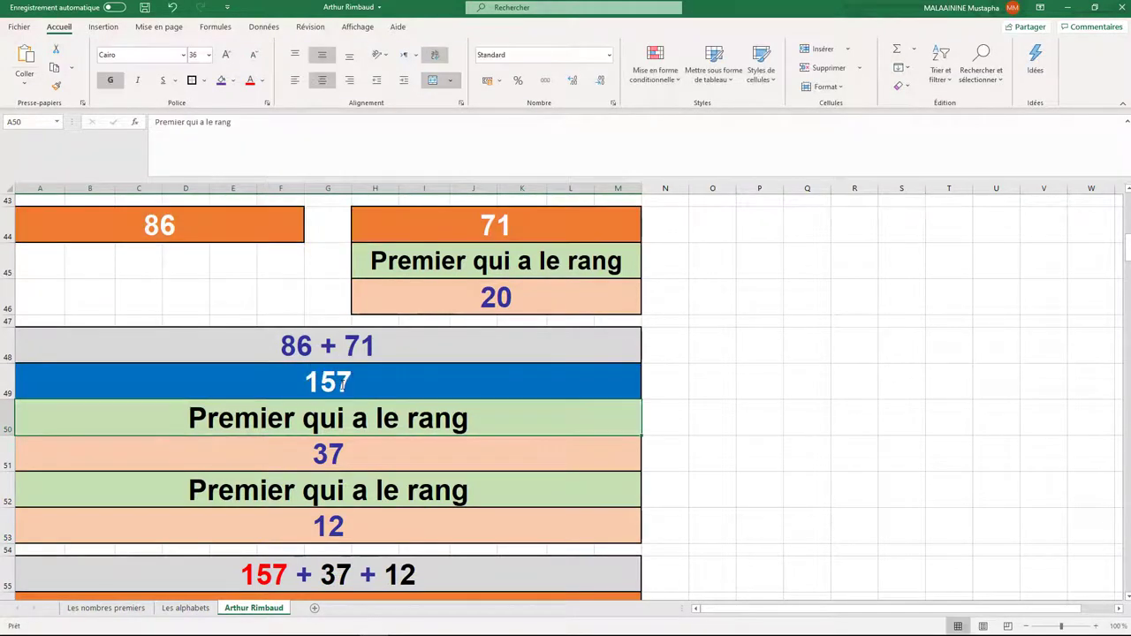
Examine the combined total in A49, its successive prime ranks in A51 and A53, and their sum in A56
click(320, 460)
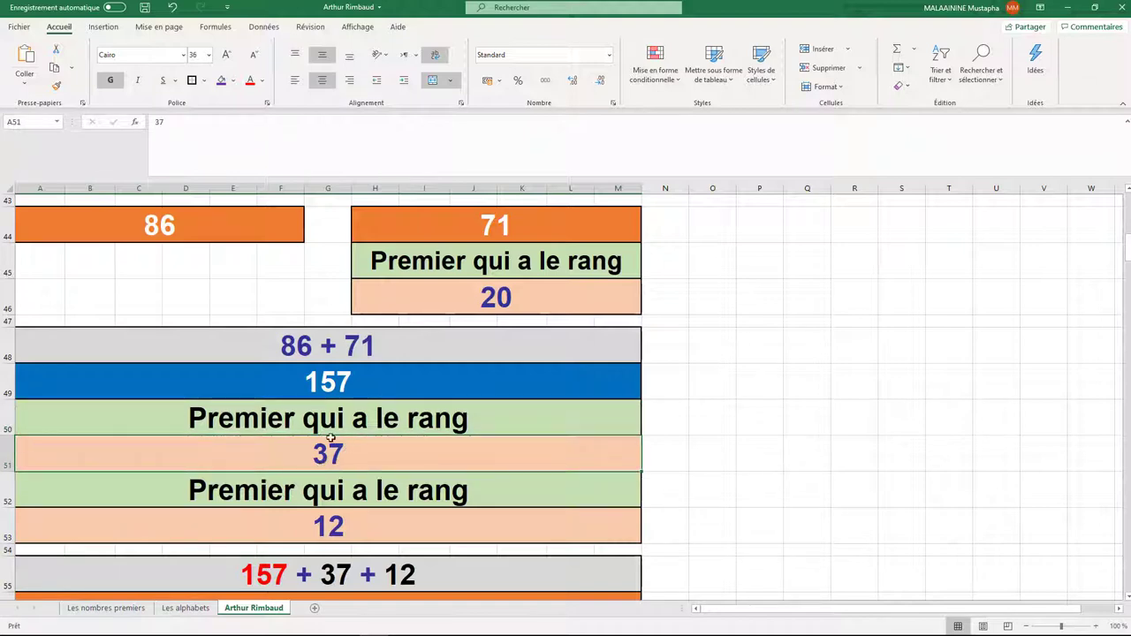
click(328, 523)
click(339, 385)
click(334, 458)
click(332, 523)
scroll(334, 509, down, 1)
click(328, 527)
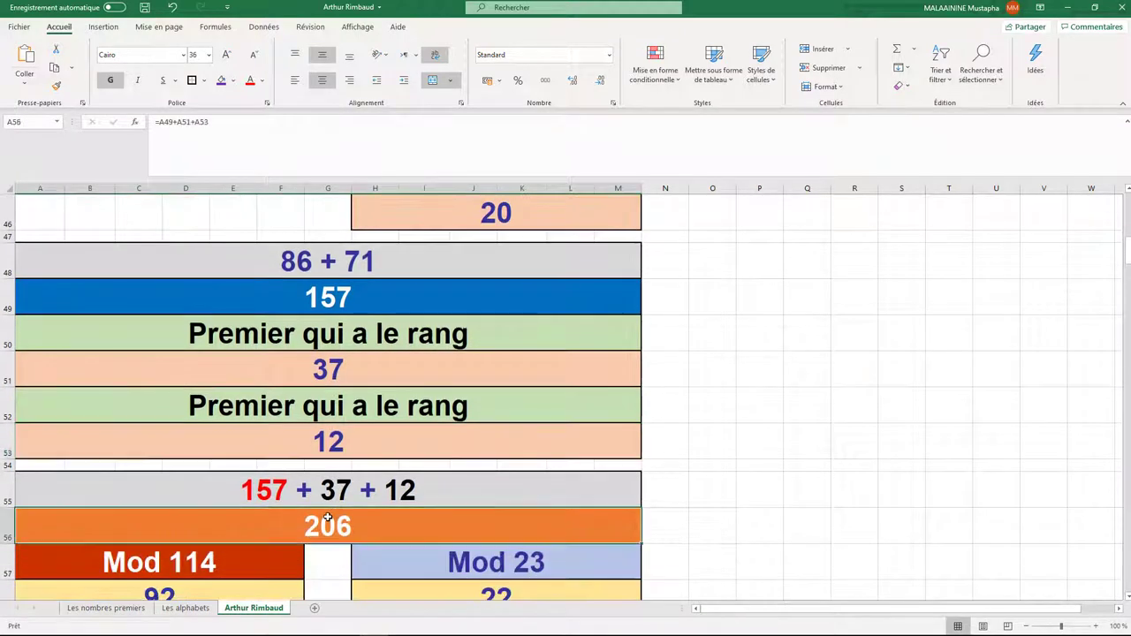
Examine the Mod 114 and Mod 23 reductions applied to the sum in A56
scroll(318, 517, down, 2)
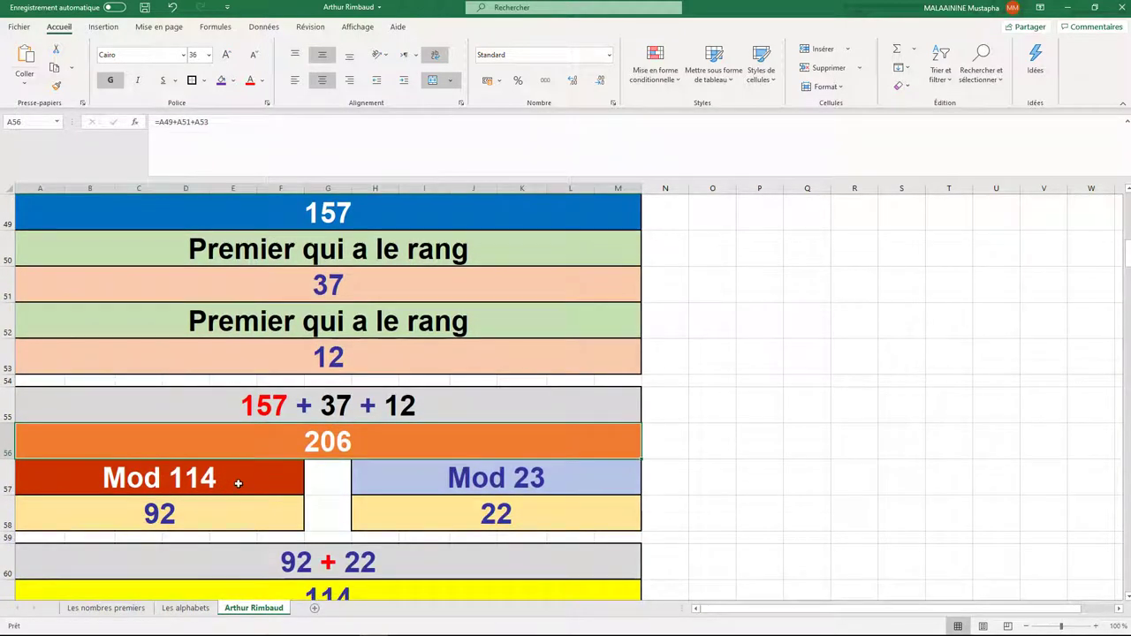
click(208, 480)
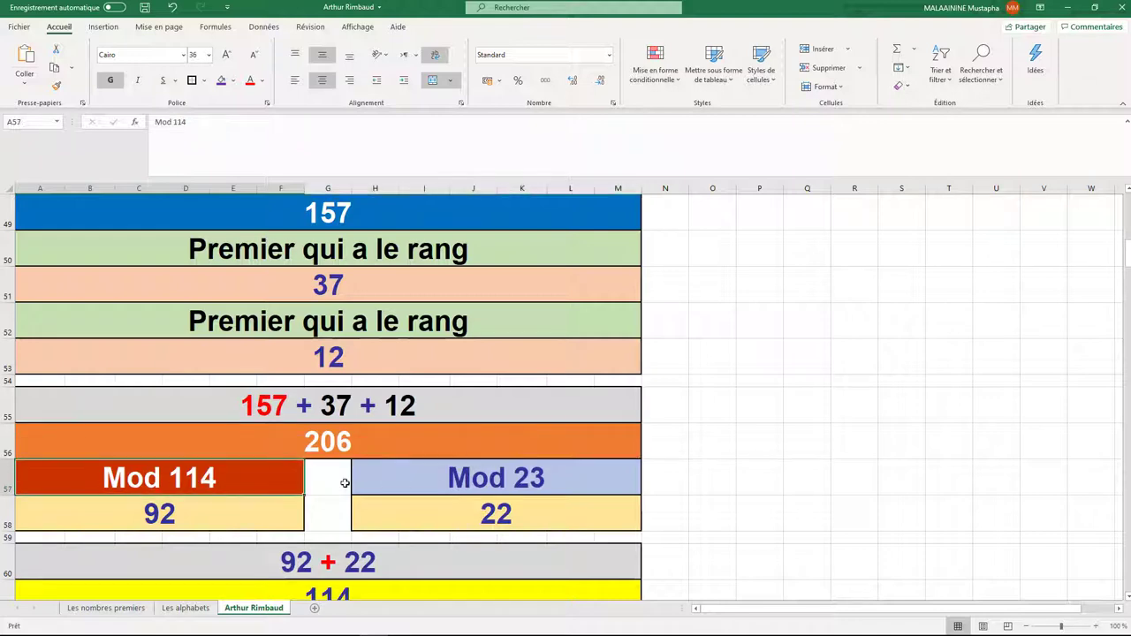
click(521, 479)
click(234, 477)
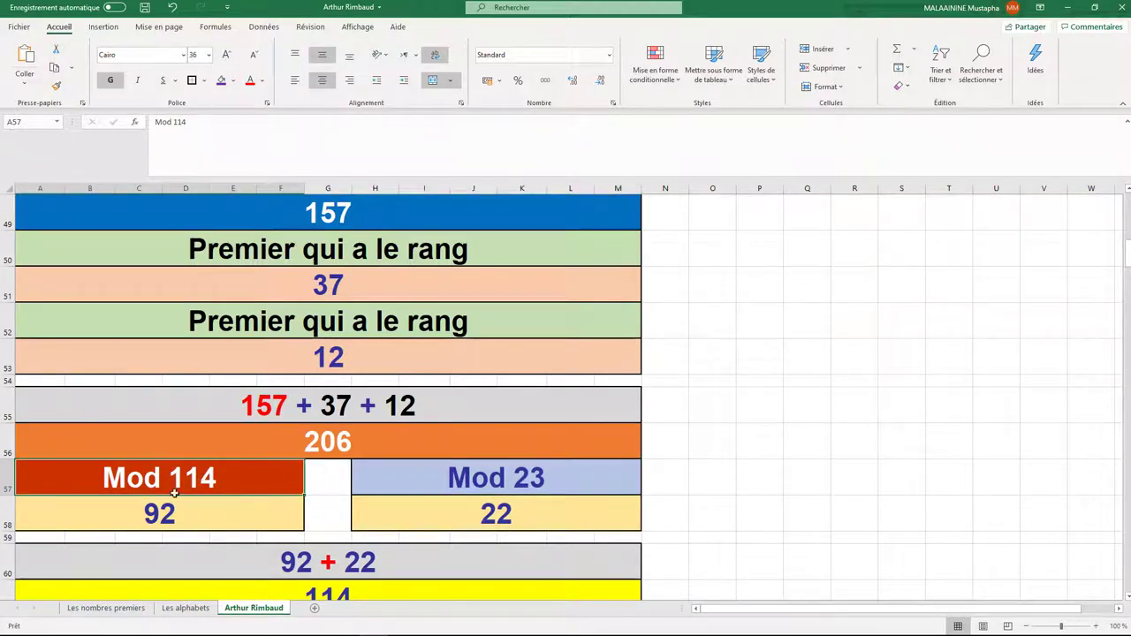
click(522, 481)
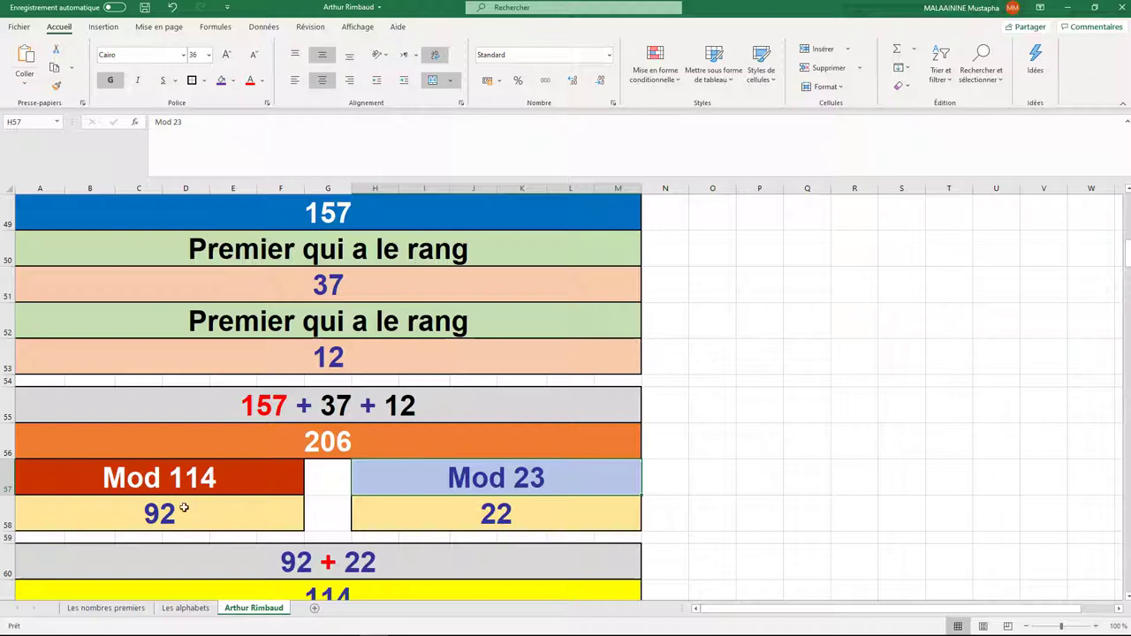
Review the formula =A58+H58 in cell A61, which adds the two modulo results, and commit it as is
scroll(440, 512, down, 1)
click(332, 495)
text(=A58+H58)
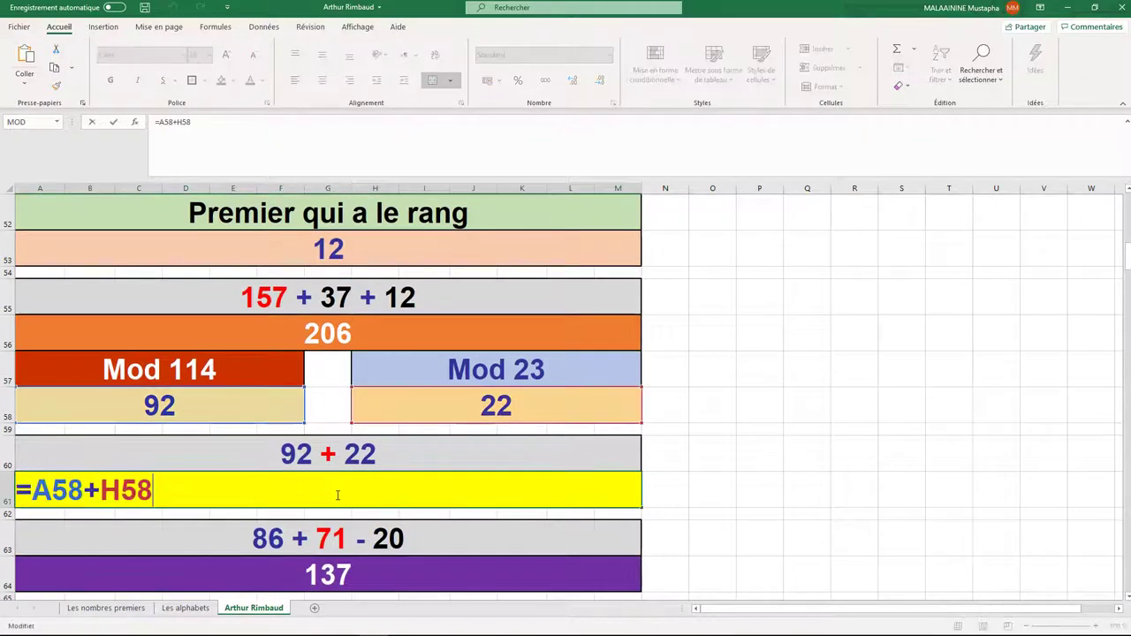
key(ctrl+Return)
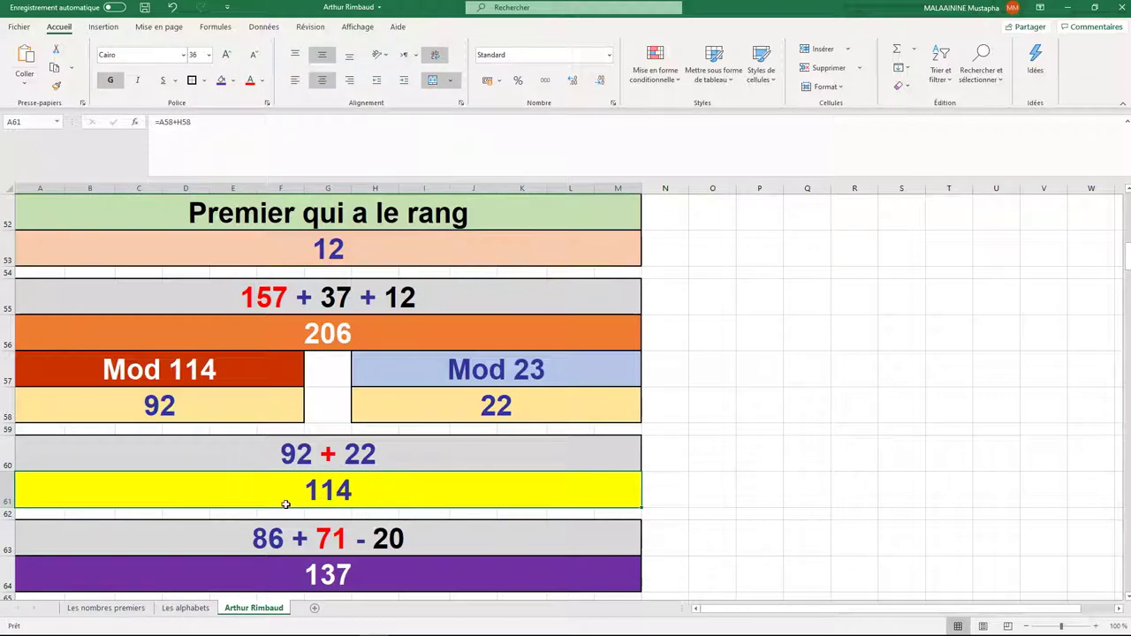
Review the chain of calculations between the name totals in row 44 and the subtraction result in row 67
scroll(286, 503, up, 4)
scroll(305, 498, down, 4)
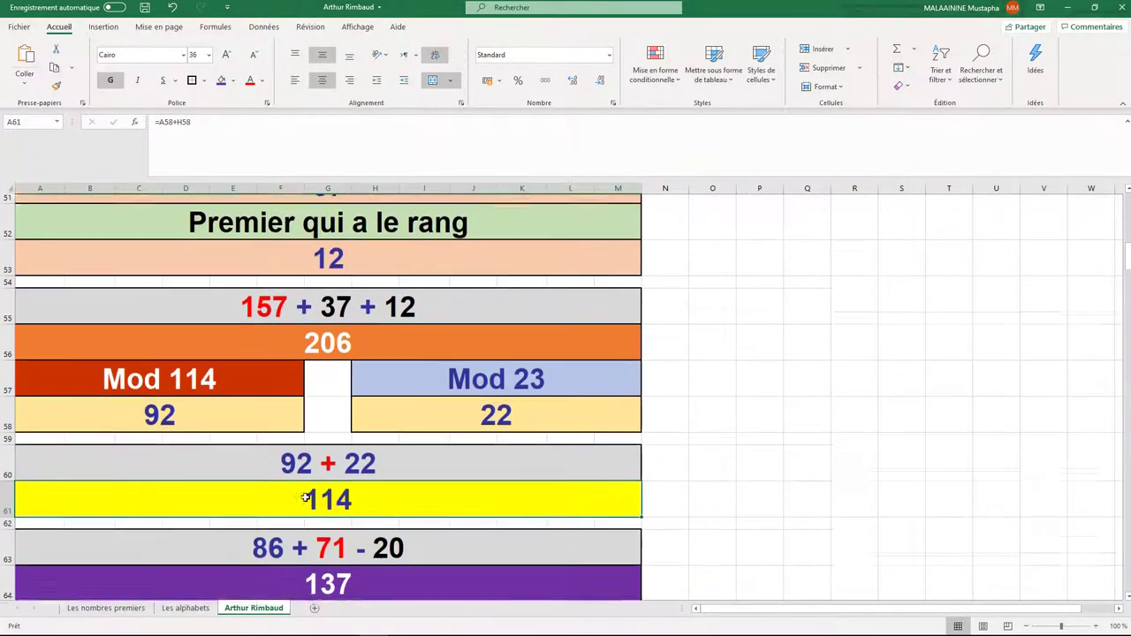
scroll(305, 498, down, 1)
scroll(312, 488, up, 5)
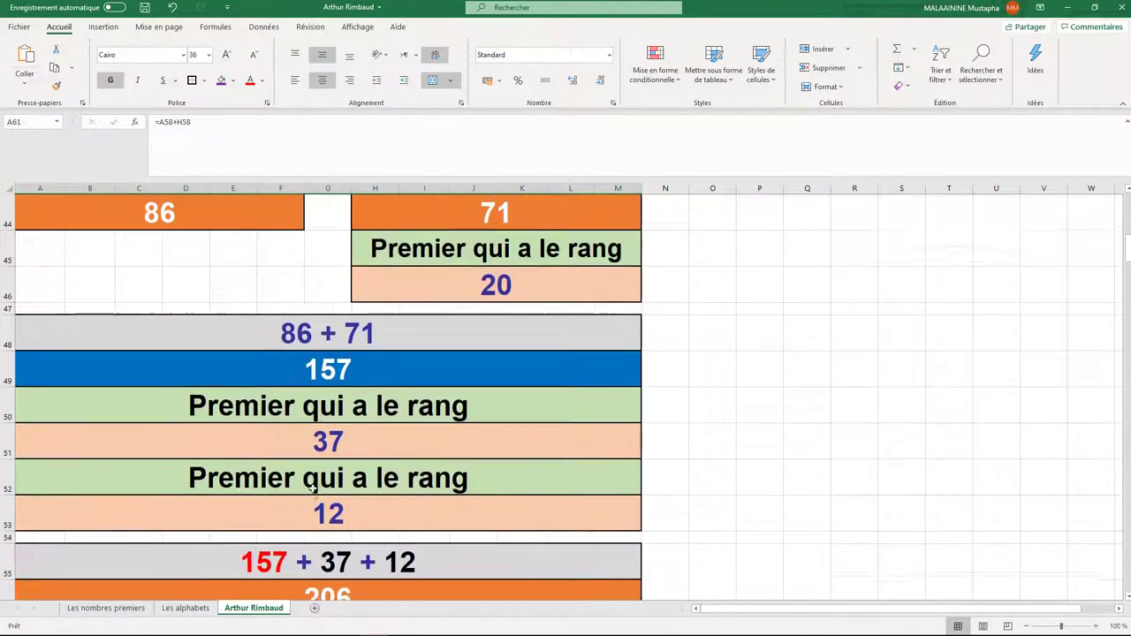
scroll(312, 488, down, 1)
scroll(312, 489, down, 5)
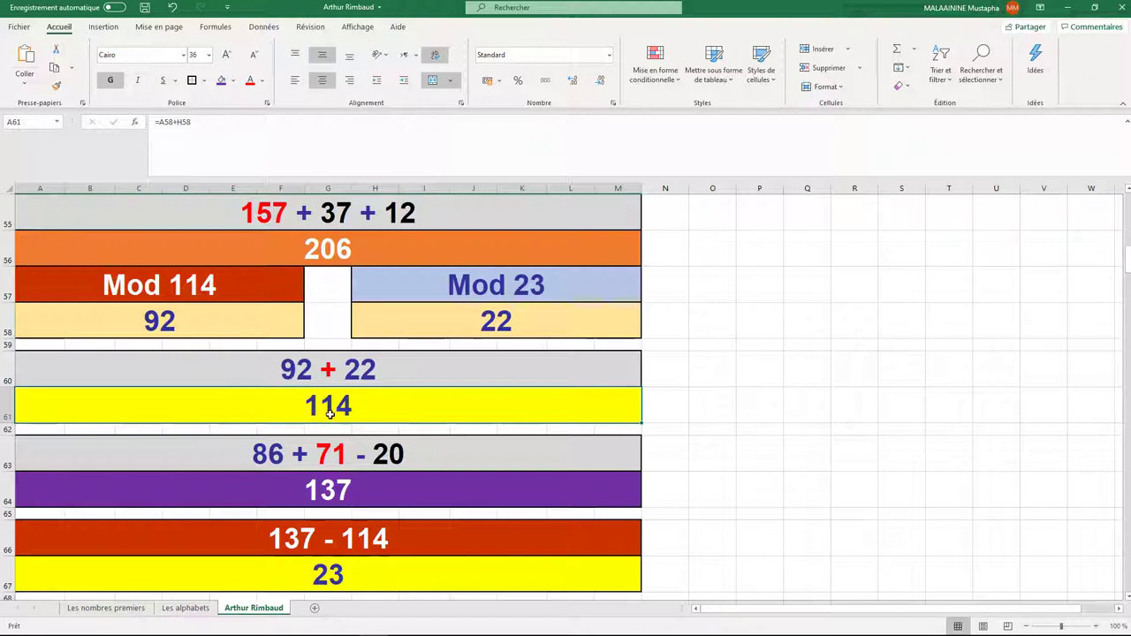
scroll(329, 415, up, 5)
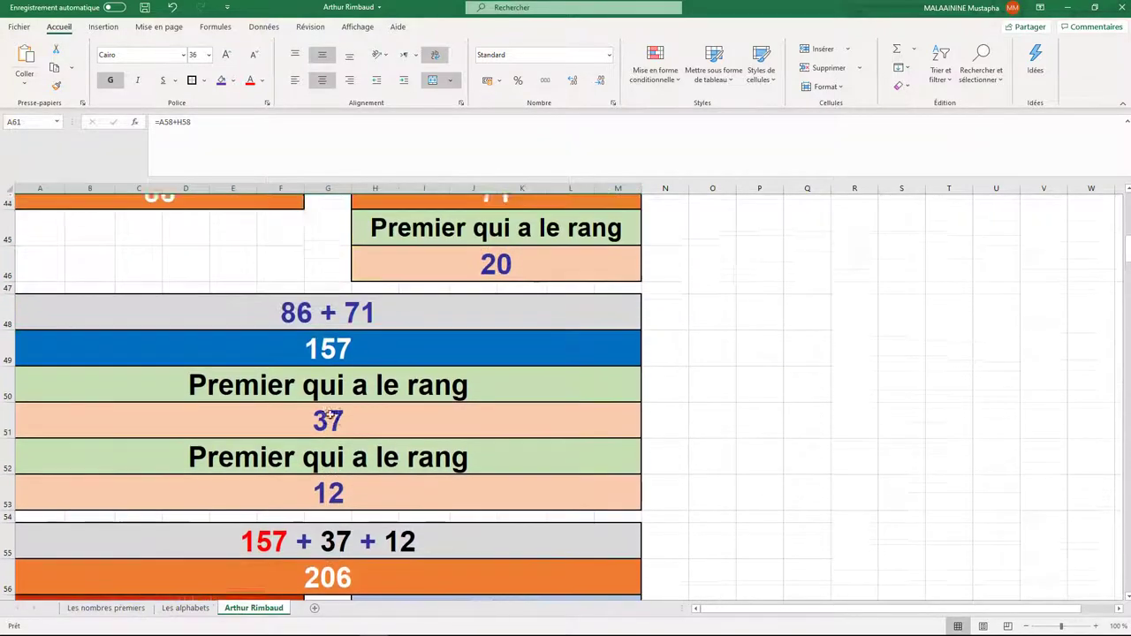
scroll(327, 416, down, 4)
Recheck the prime rank in H46 together with the first-name total in A44 and the surname total in H44
scroll(330, 415, up, 5)
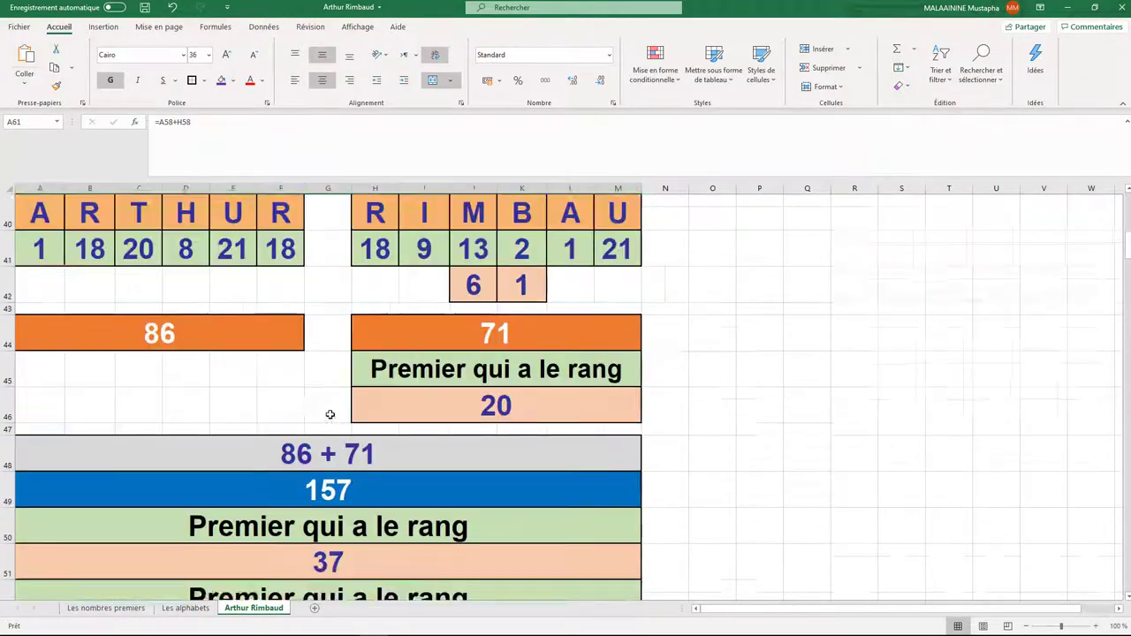
drag(274, 425, 479, 497)
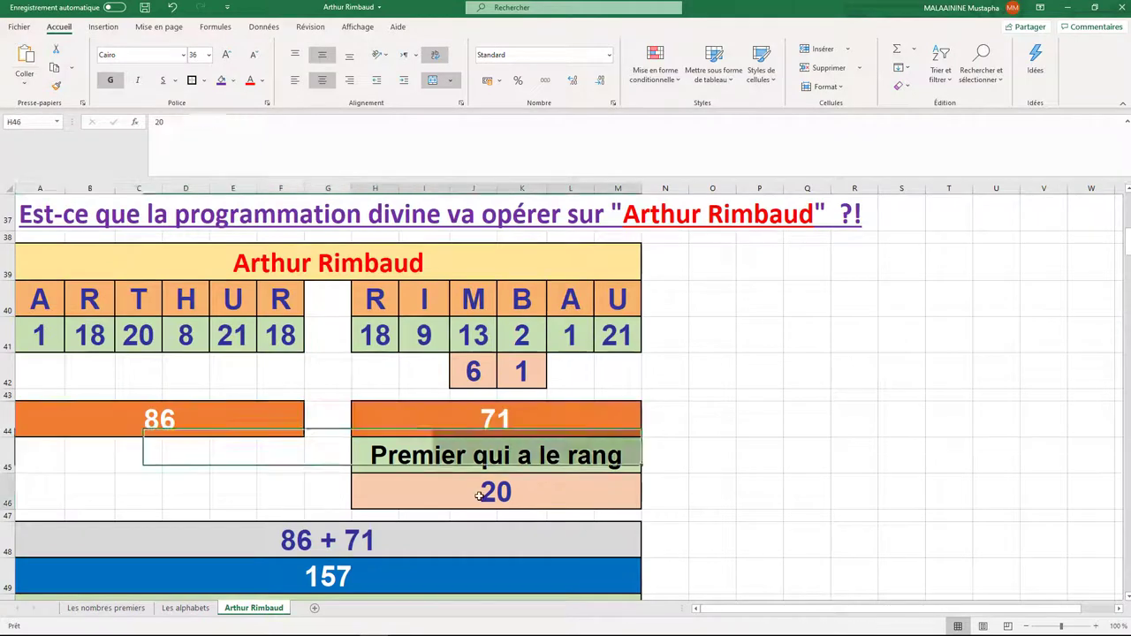
click(479, 496)
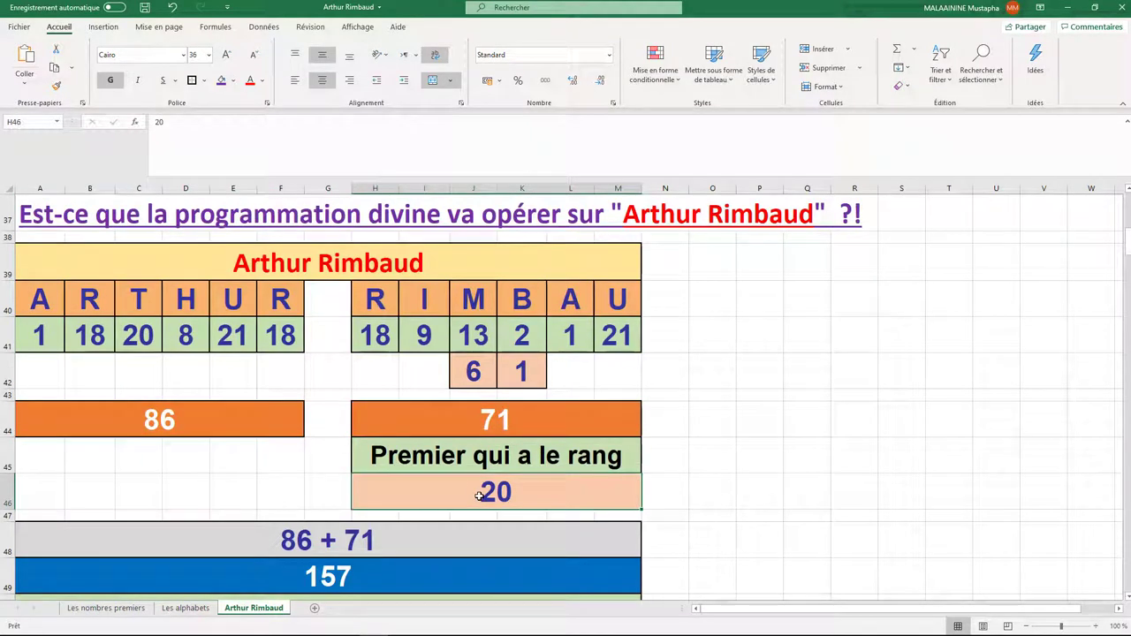
click(180, 428)
click(488, 430)
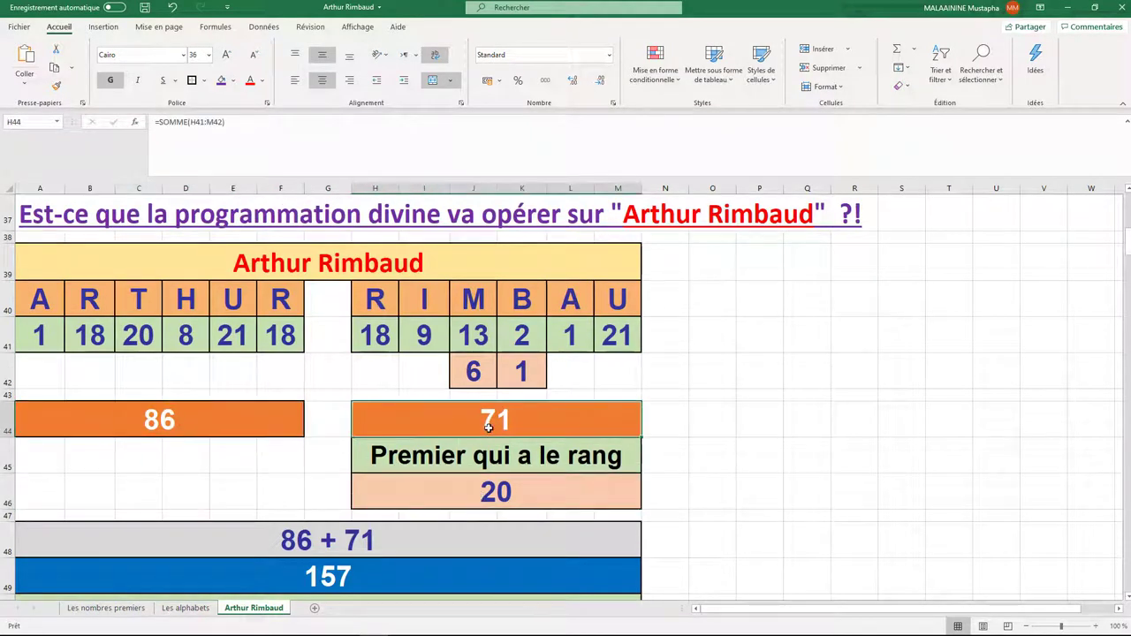
Inspect the formulas in A64 and A67, and the Mod 114 formula in A58
scroll(517, 479, down, 6)
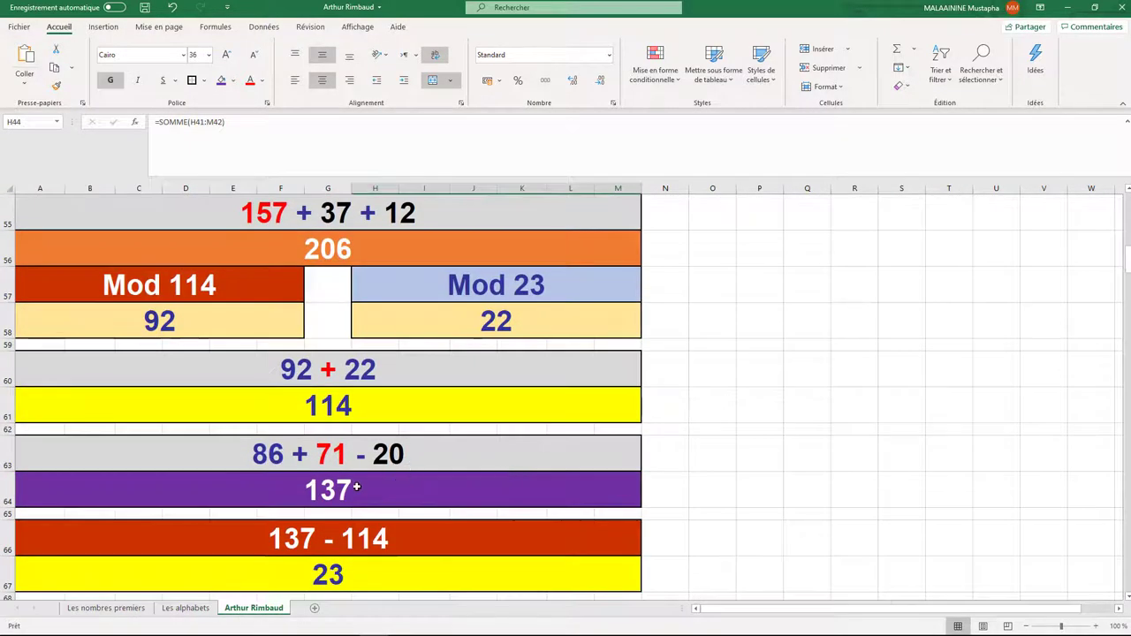
click(349, 489)
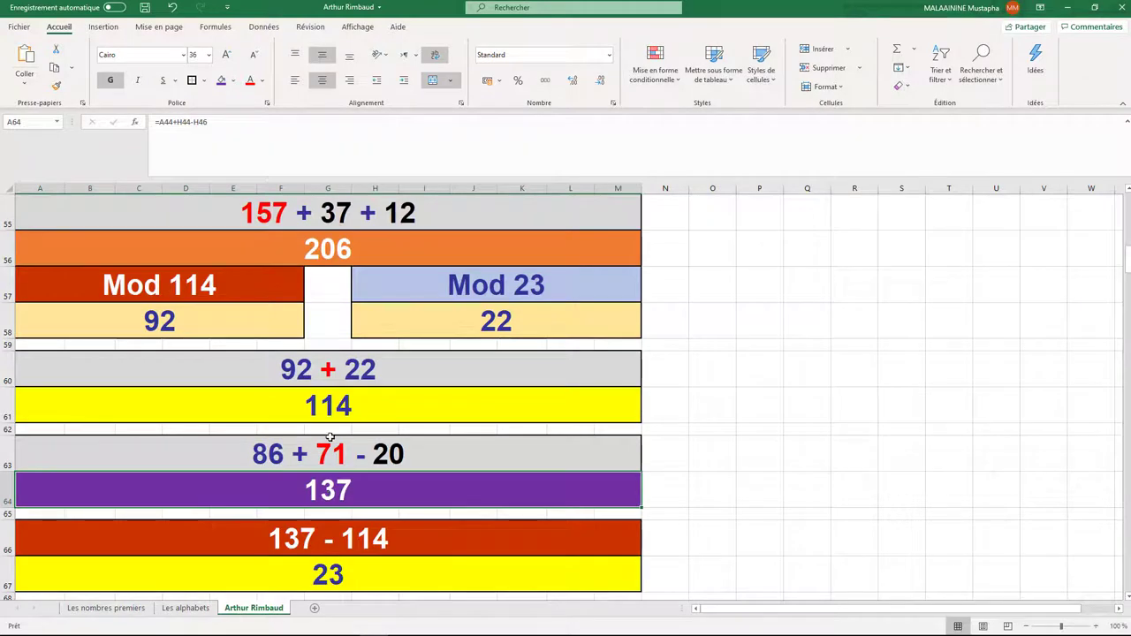
scroll(328, 415, down, 1)
click(330, 466)
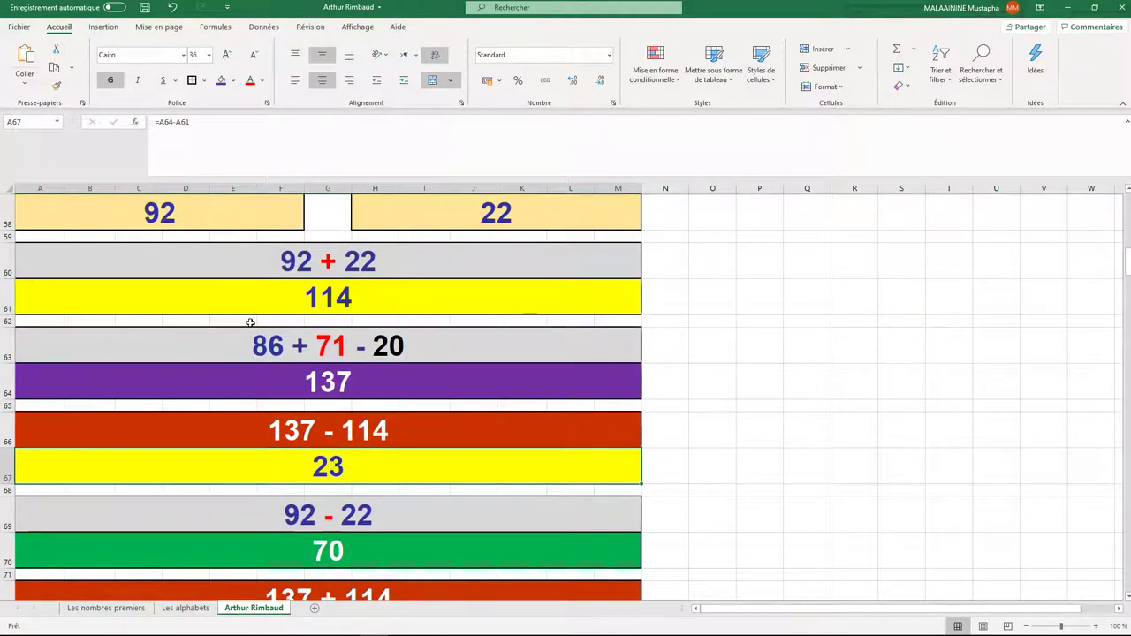
click(169, 212)
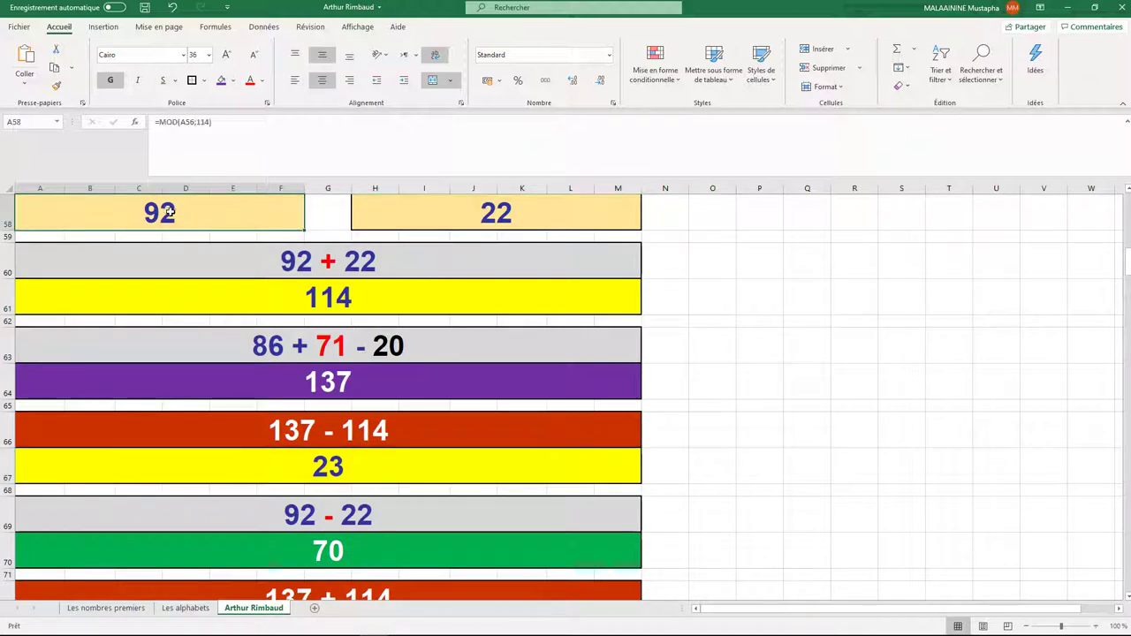
Compare the two modulo results in row 58 with their sum in A61 and their difference in A70
click(501, 221)
click(335, 307)
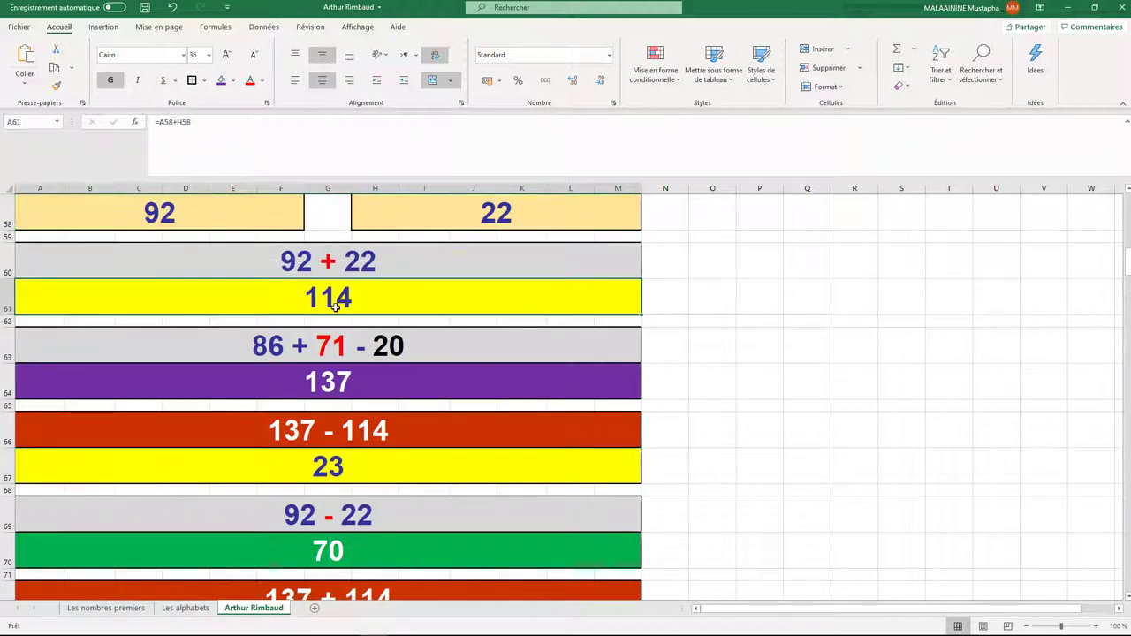
click(396, 201)
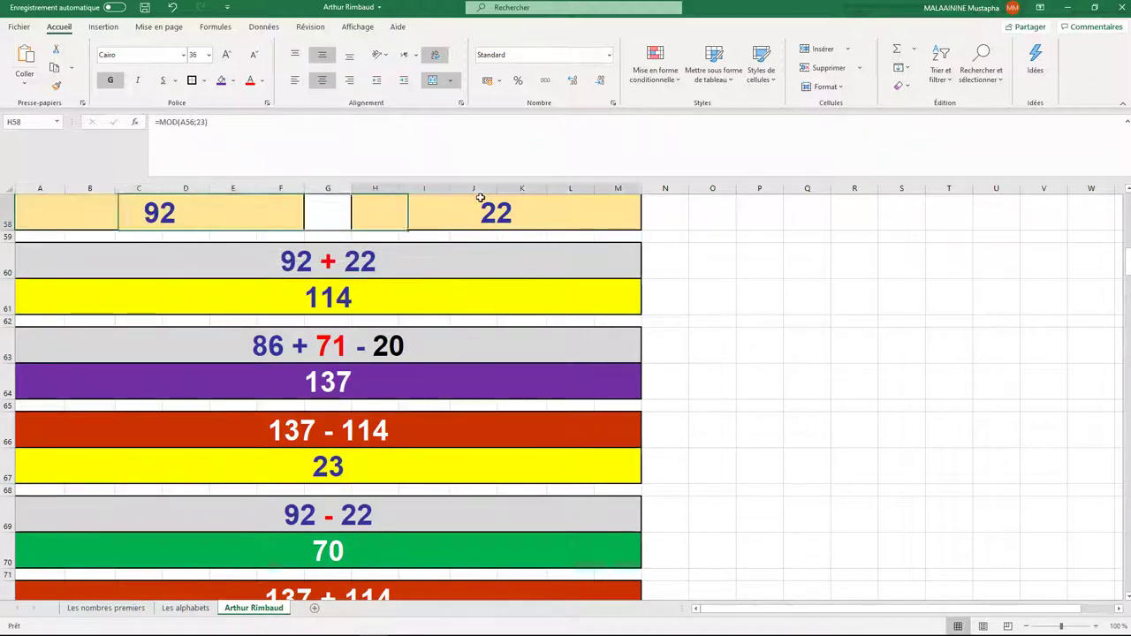
click(164, 213)
click(452, 206)
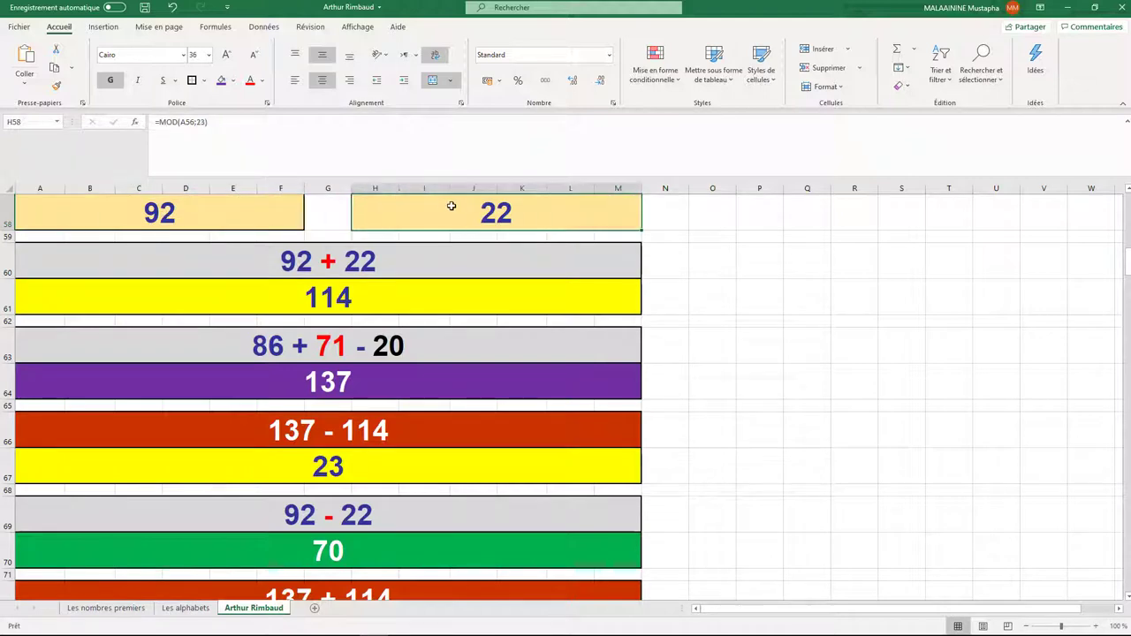
click(357, 541)
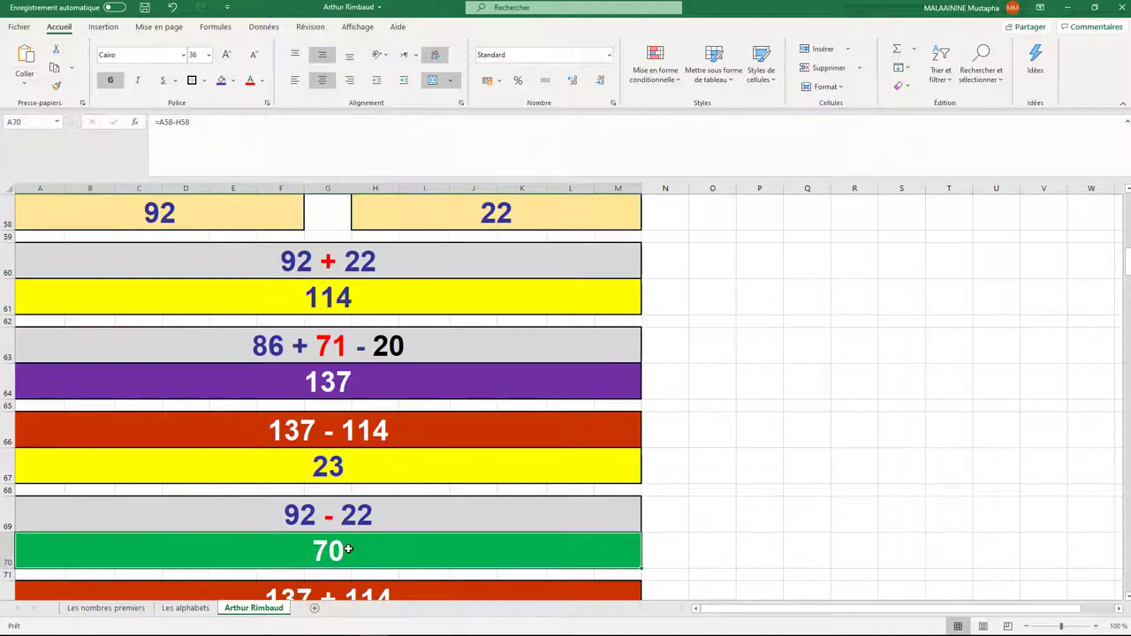
Trace the total in A73 back to the results in A64 and A61 that it adds
click(318, 378)
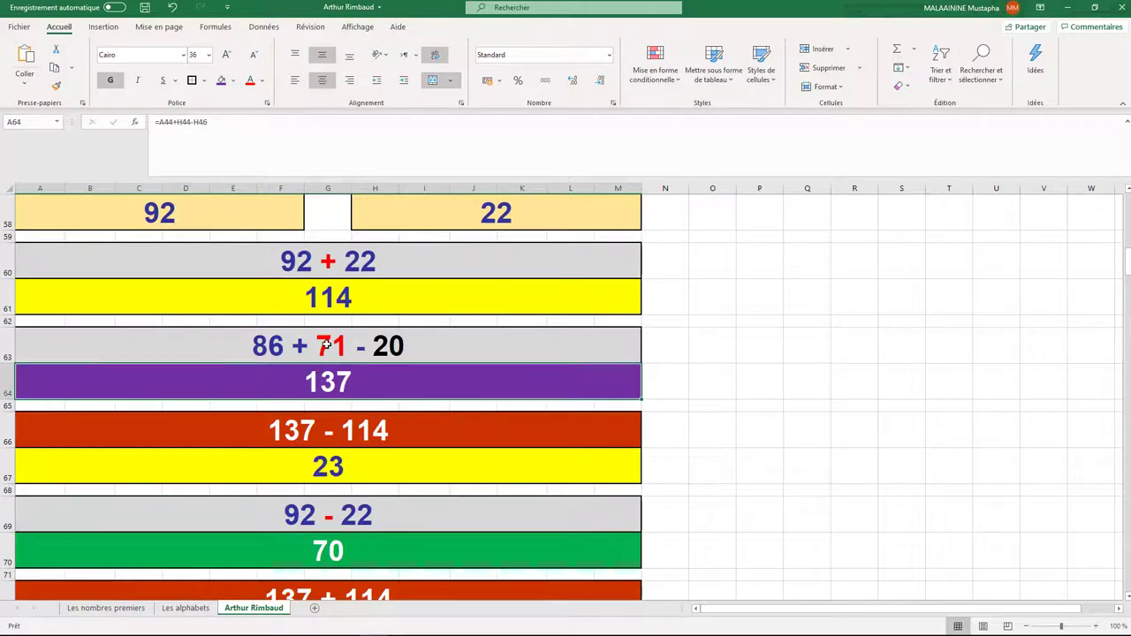
click(342, 297)
scroll(354, 391, down, 1)
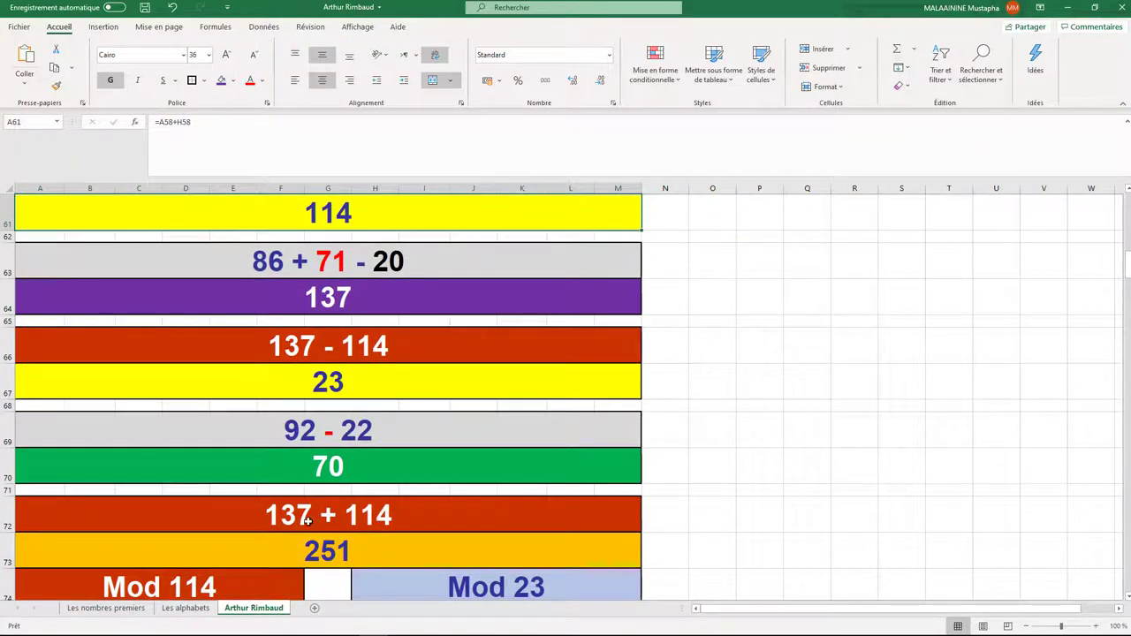
scroll(389, 522, down, 1)
click(386, 464)
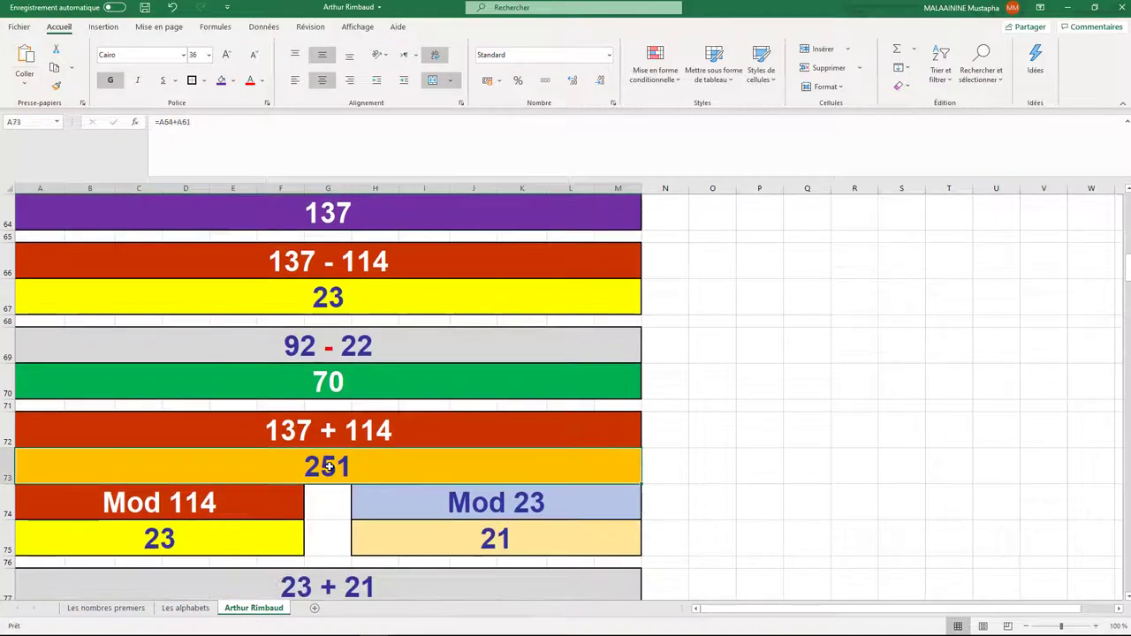
Review the Mod 114 and Mod 23 headings in row 74 and their results in A75 and H75
drag(292, 491, 406, 514)
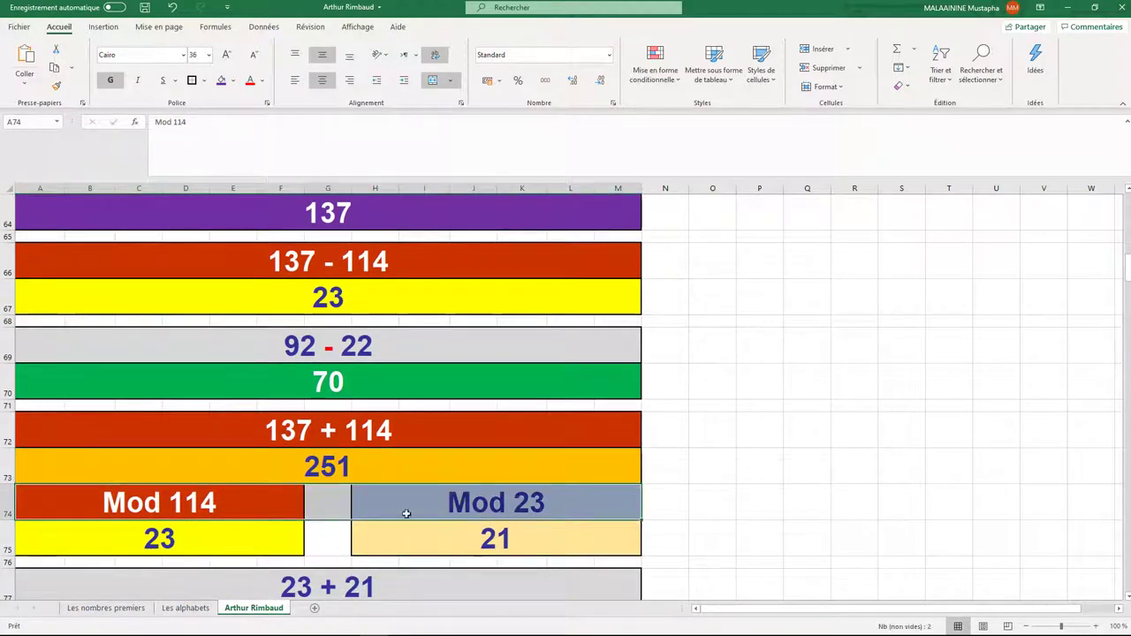
click(266, 514)
click(485, 513)
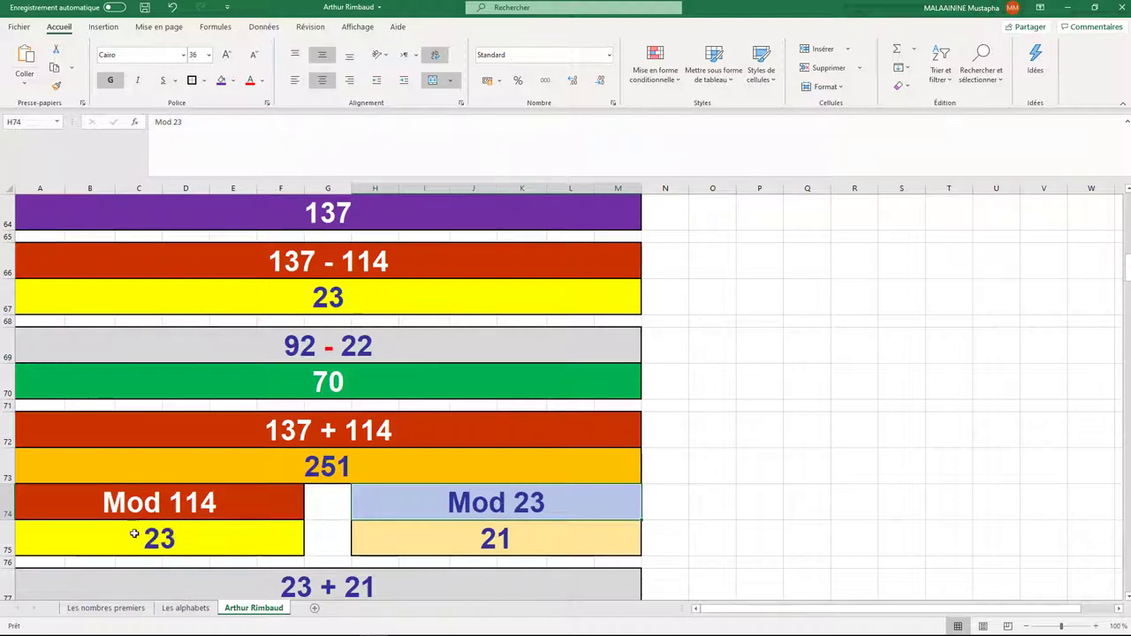
click(472, 543)
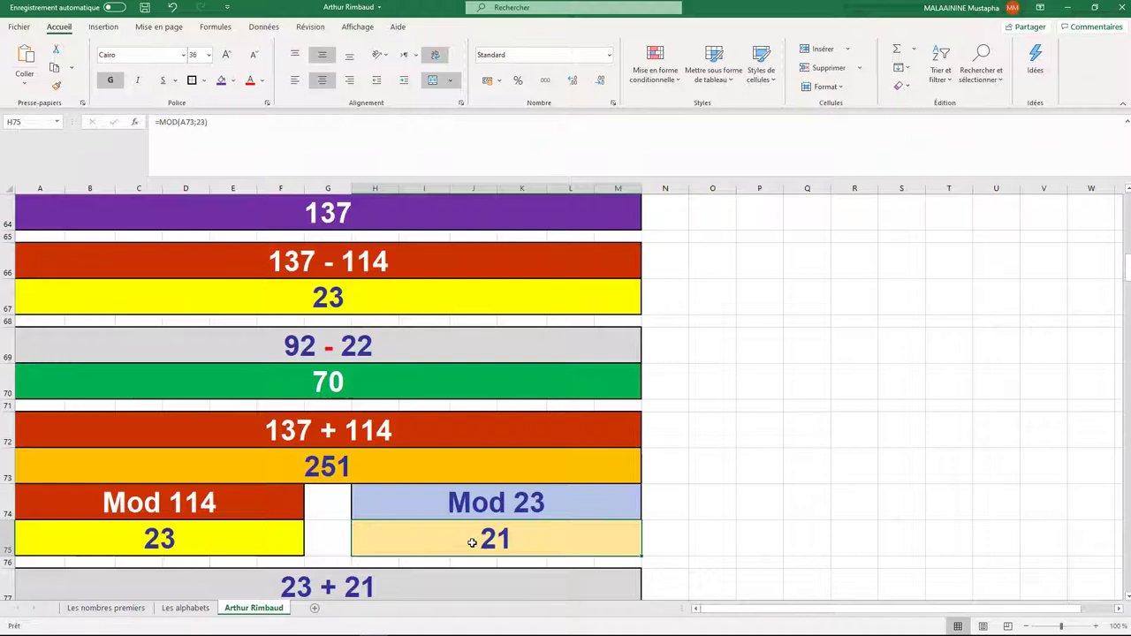
click(167, 545)
Inspect the formula in A78 that adds the row 75 modulo results and the A81 formula that adds A78 to A70
scroll(443, 535, down, 1)
click(335, 540)
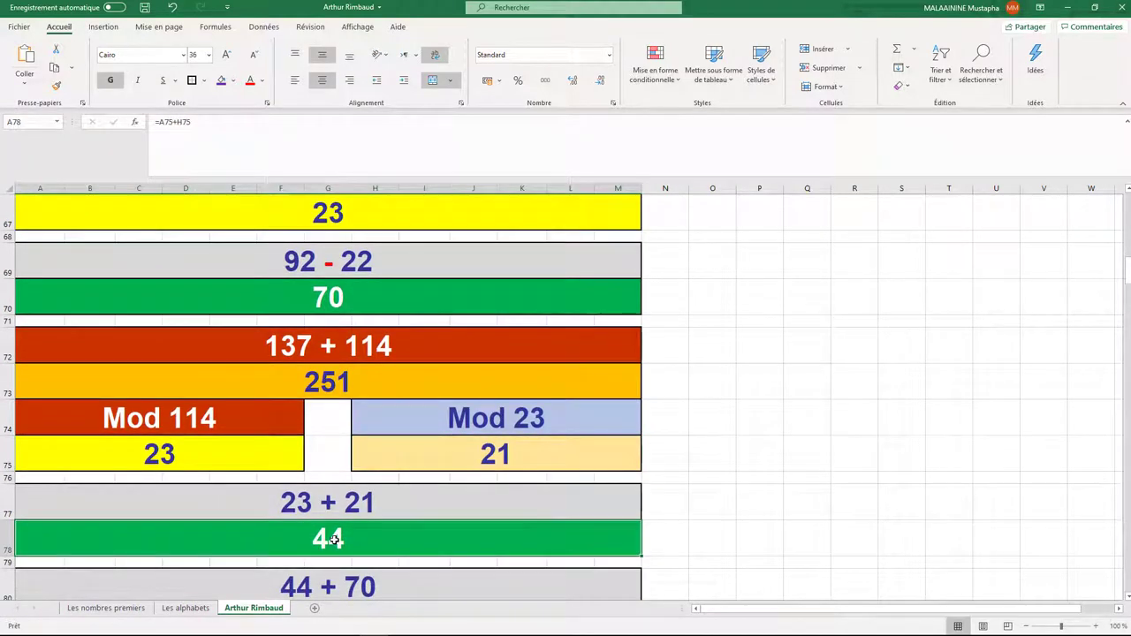
scroll(329, 318, down, 1)
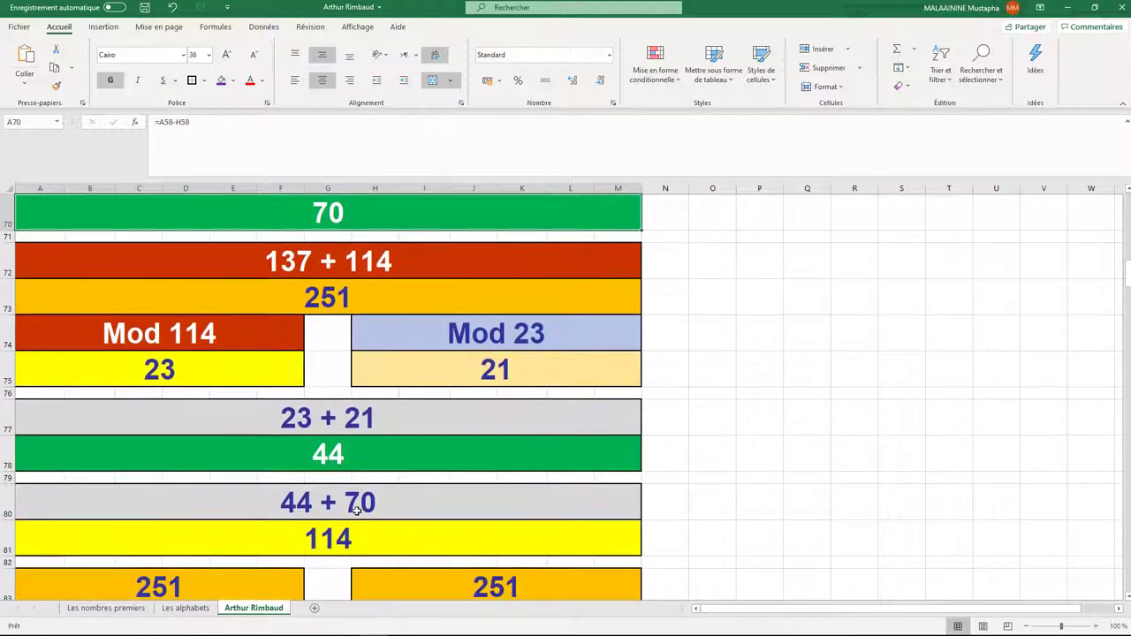
click(343, 539)
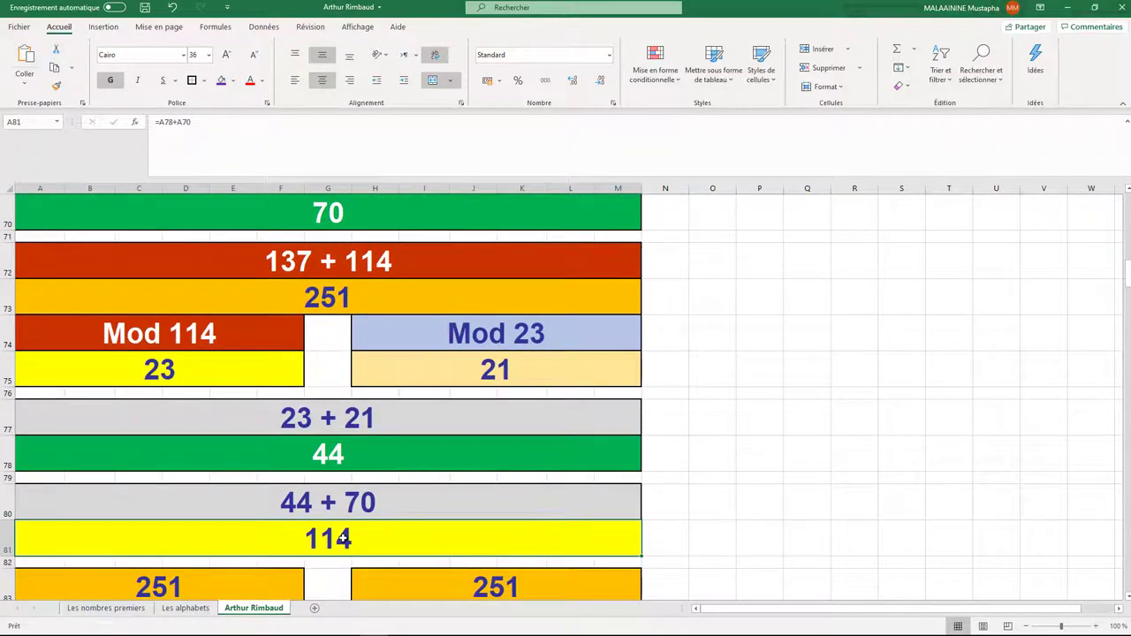
Fill the Mod 114 result in cell A85 with the standard yellow colour
scroll(343, 539, down, 1)
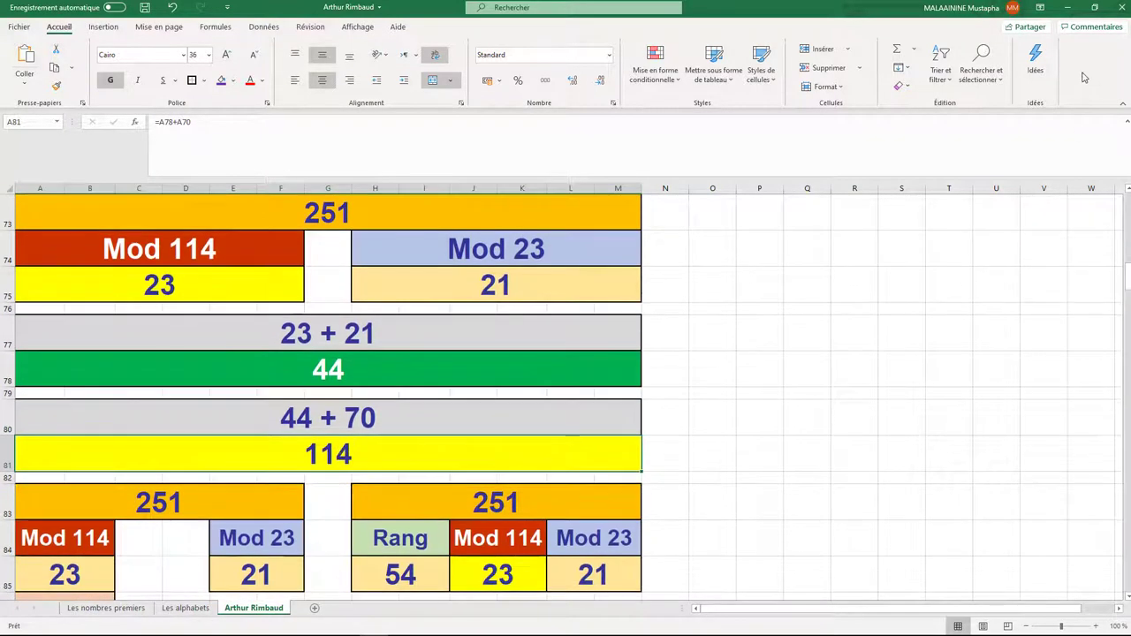
scroll(518, 251, down, 1)
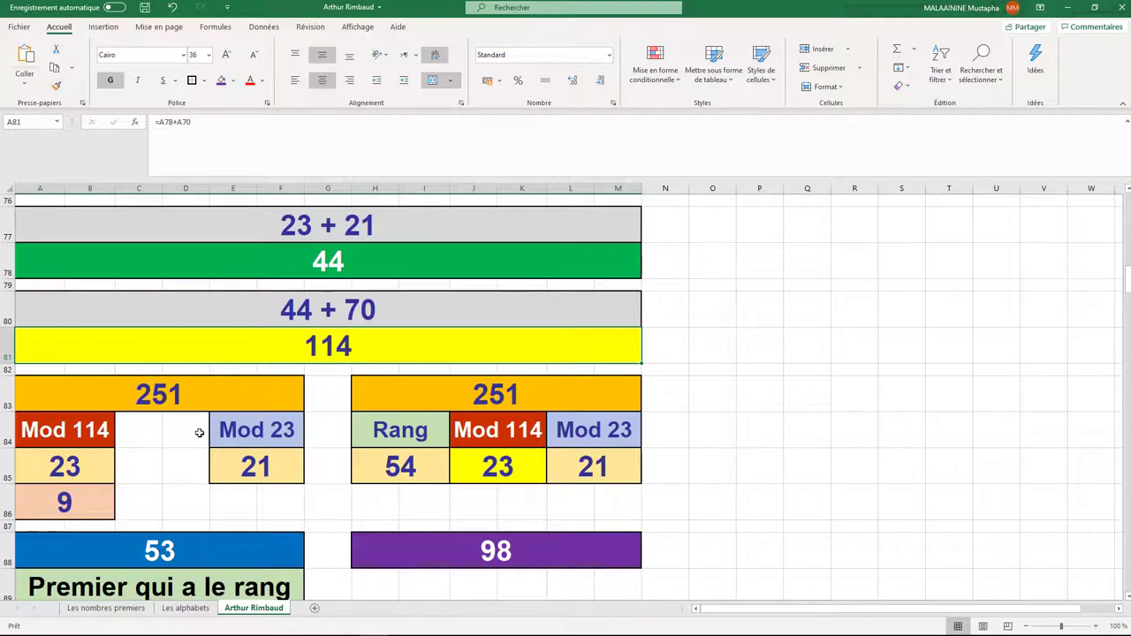
click(85, 458)
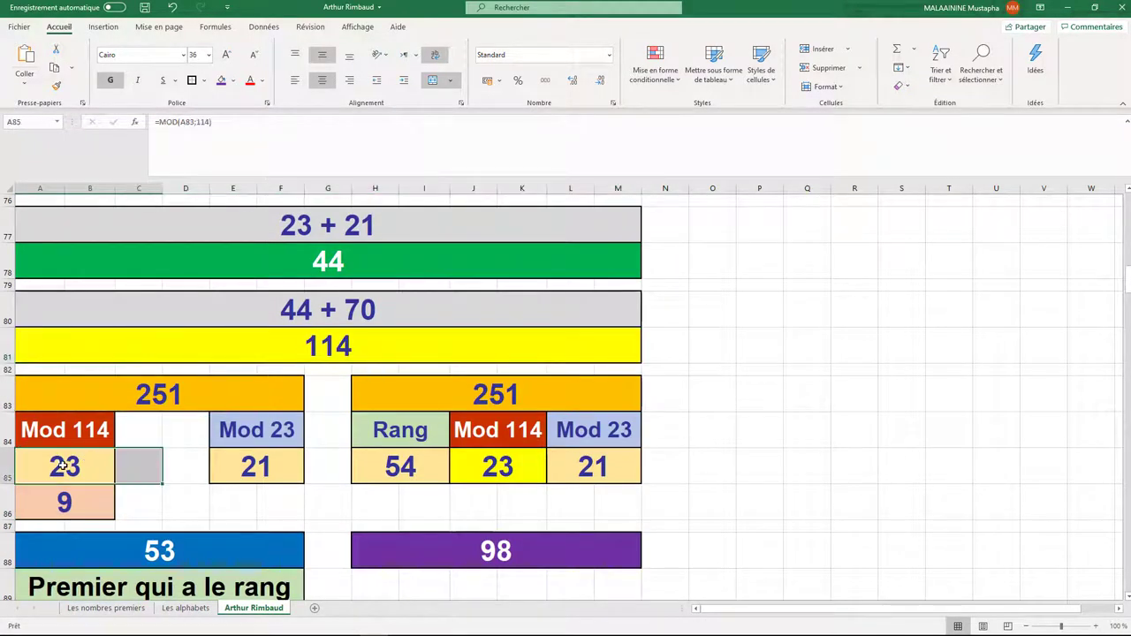
click(232, 81)
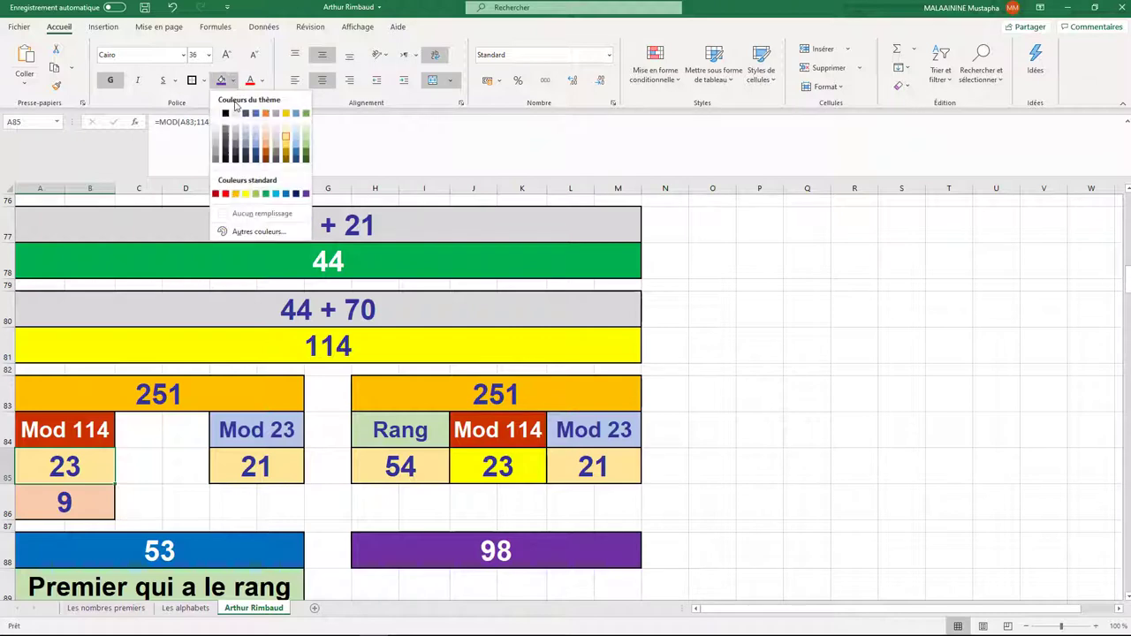
click(245, 187)
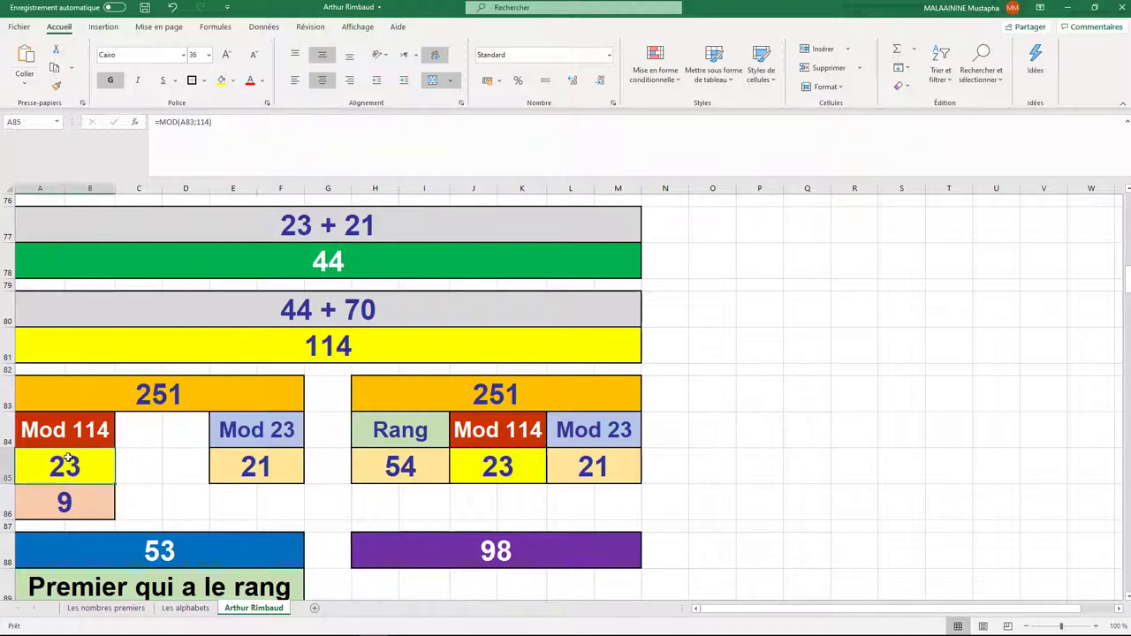
Check the prime rank in A86 against the Mod 114 result in A85
click(65, 502)
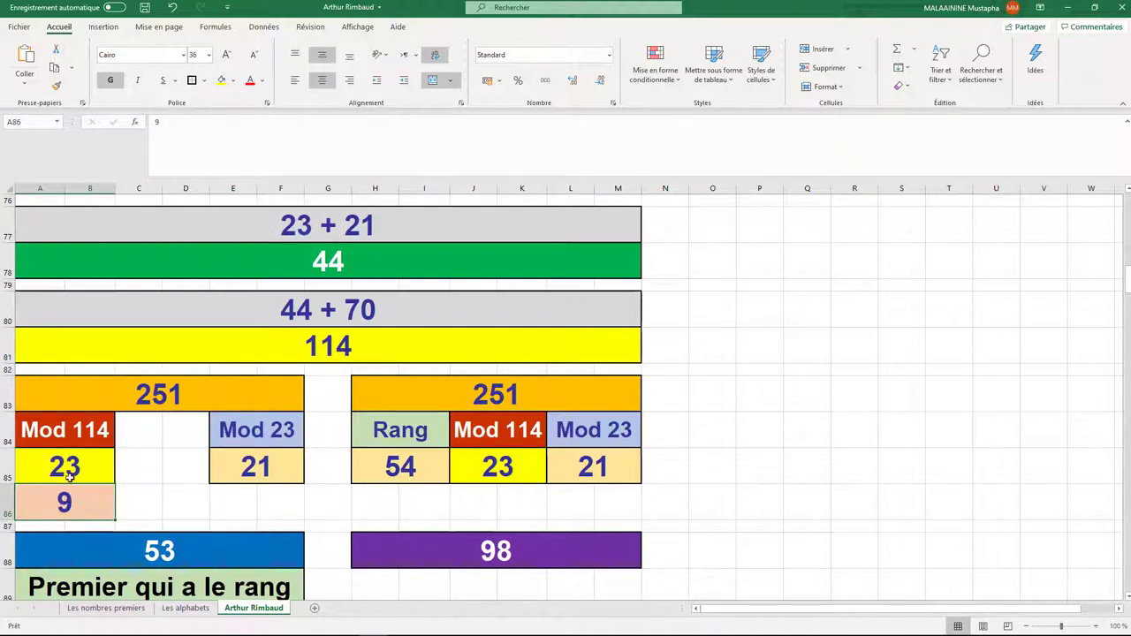
click(70, 476)
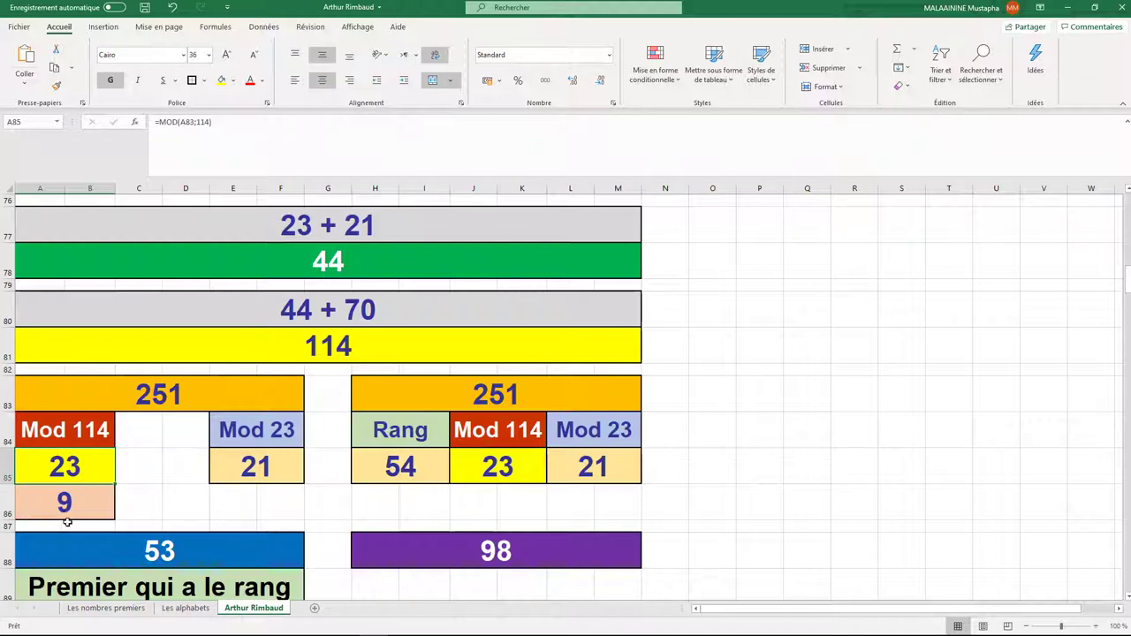
click(66, 504)
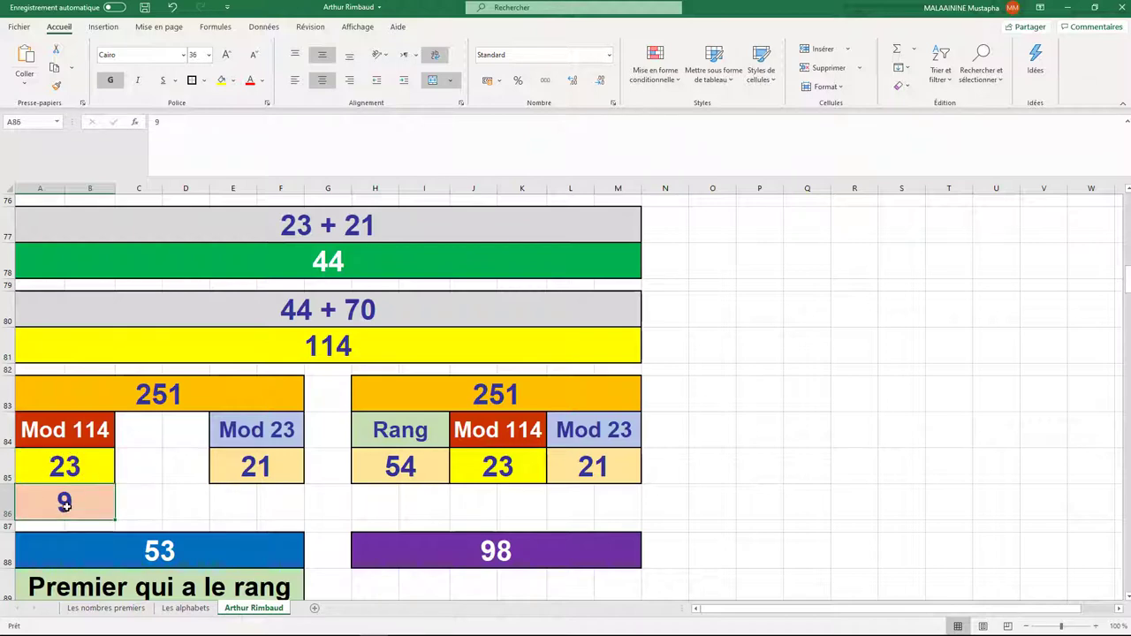
Compare the modulo block A84:F86 with the number in H83 and its rank, Mod 114 and Mod 23 values in row 85
click(497, 395)
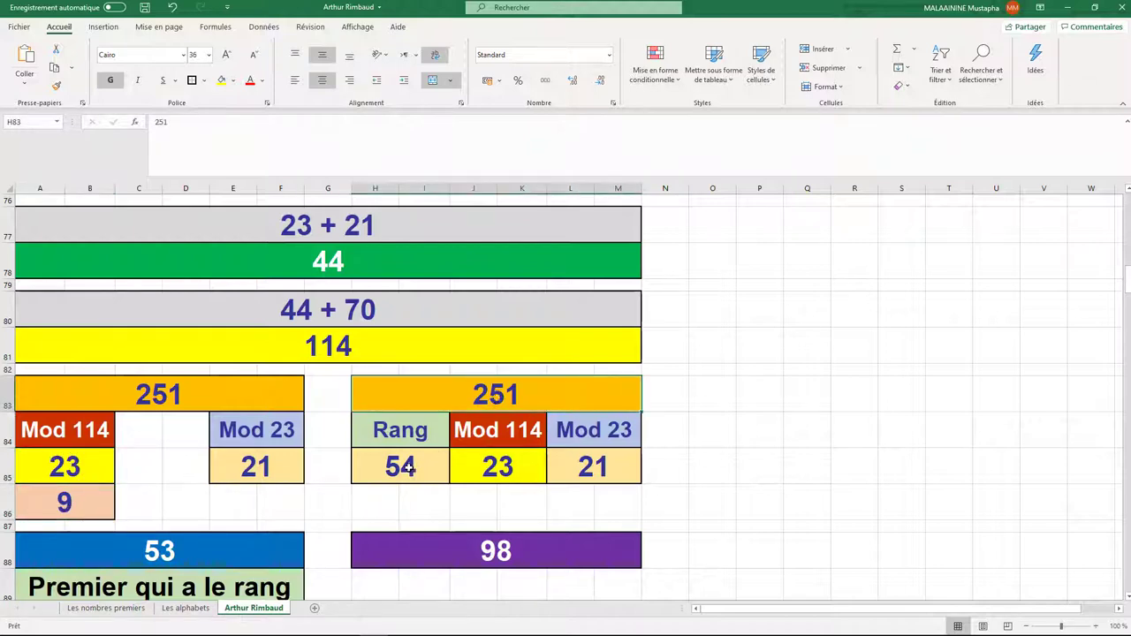
click(408, 469)
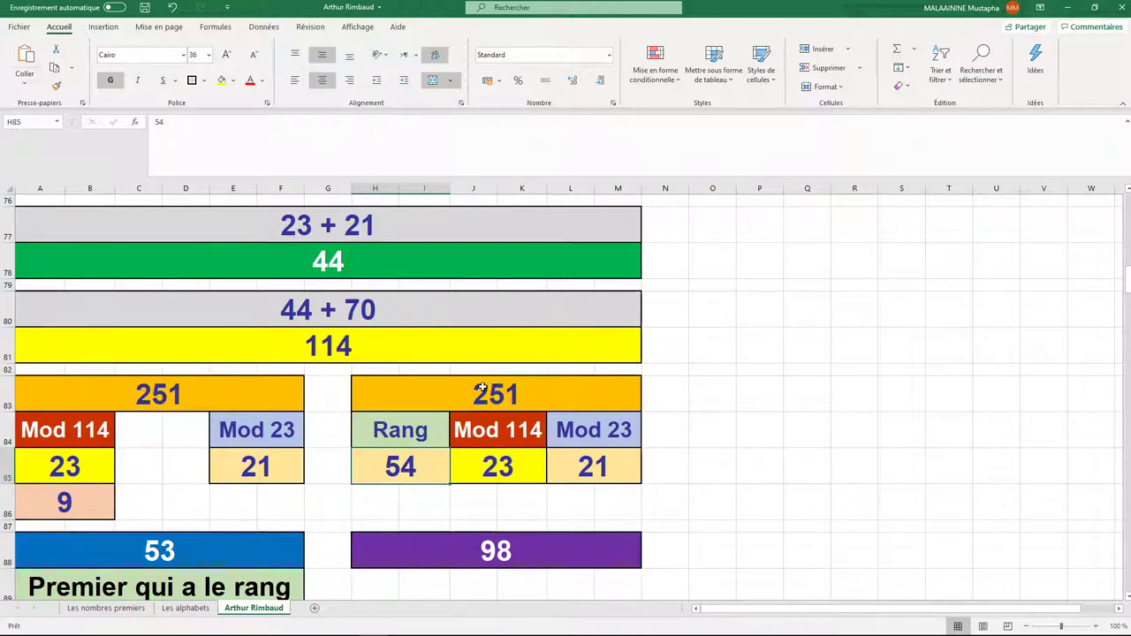
drag(57, 435, 227, 493)
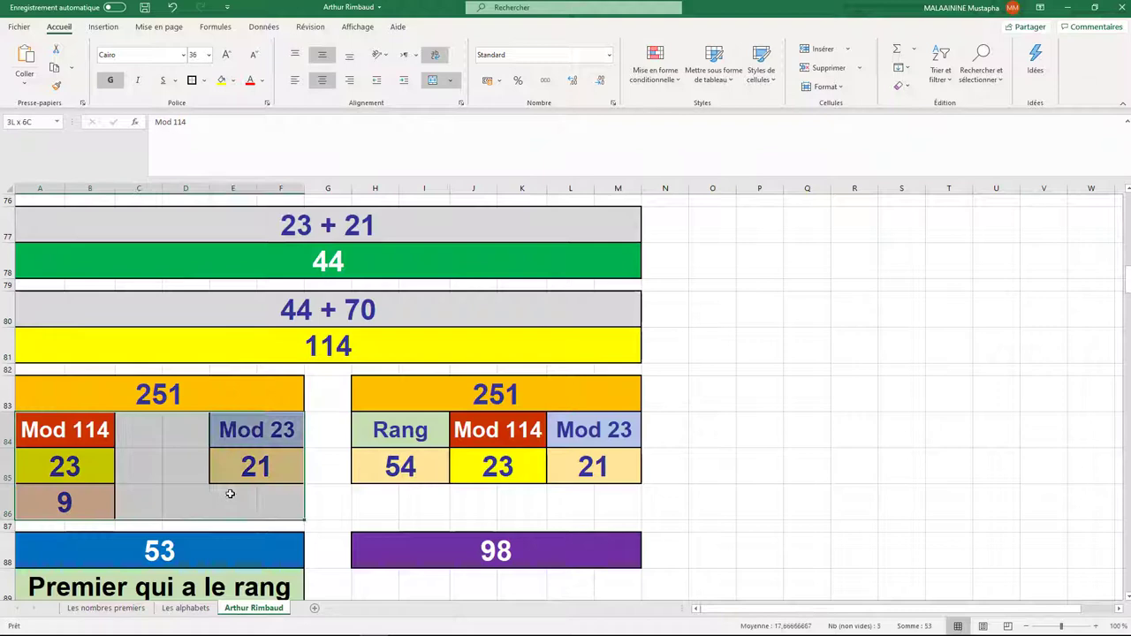
click(394, 466)
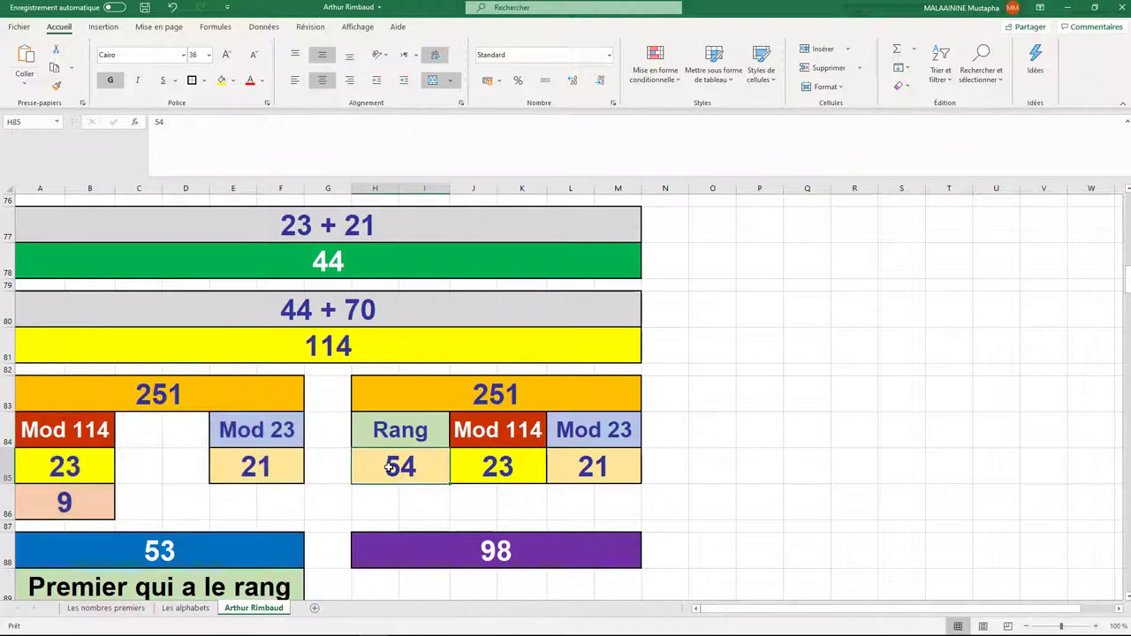
key(Right)
key(Right)
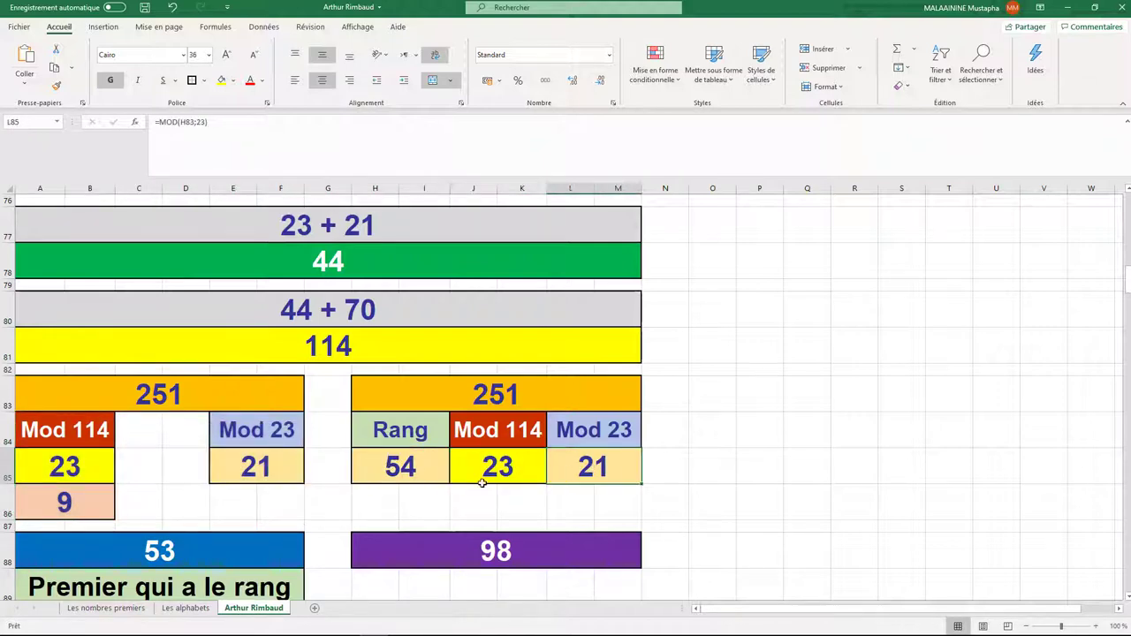
Review the SOMME formulas in A88 and H88 that total the two blocks, and commit both as they are
click(130, 557)
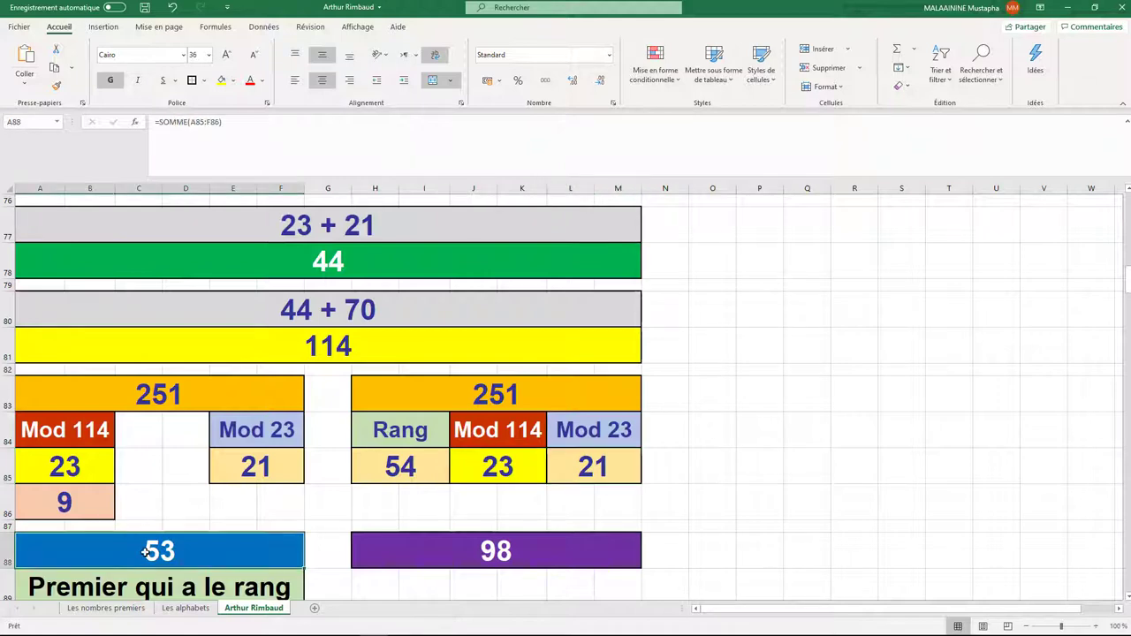
double_click(146, 552)
key(Return)
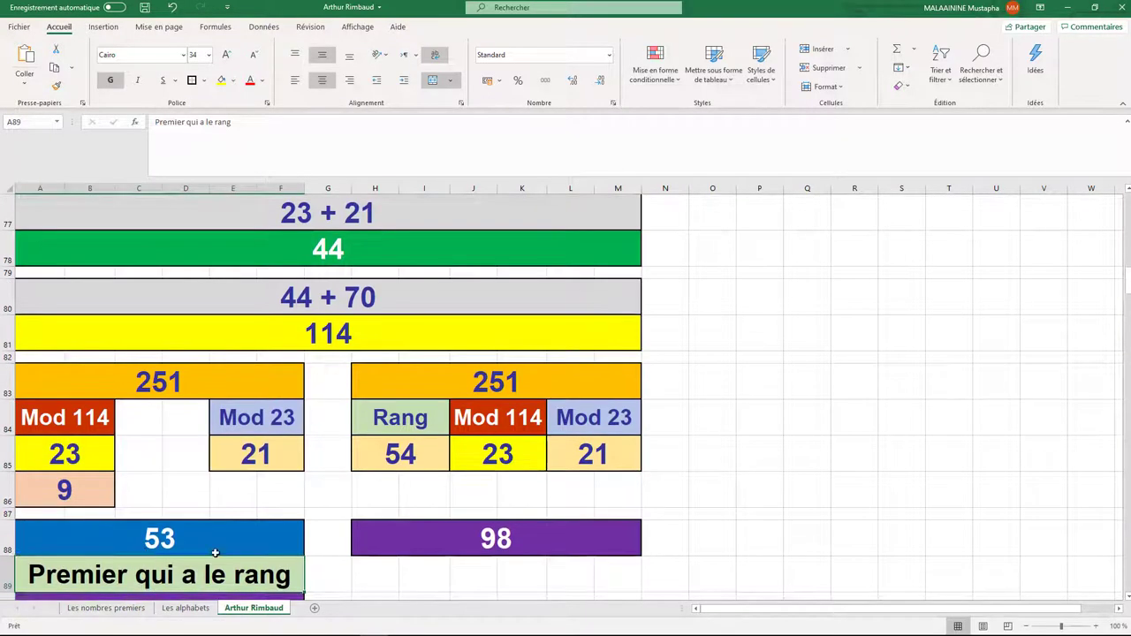
double_click(489, 534)
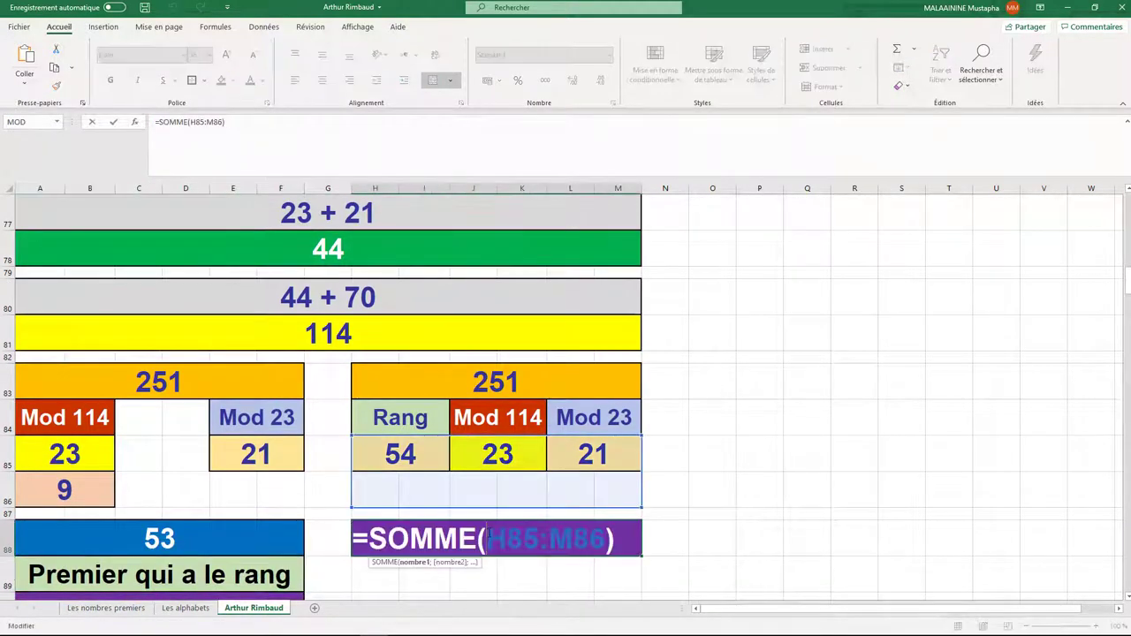
key(Return)
Examine how A93 adds the total in H88 to the prime rank in A90 of the total in A88
scroll(197, 457, down, 1)
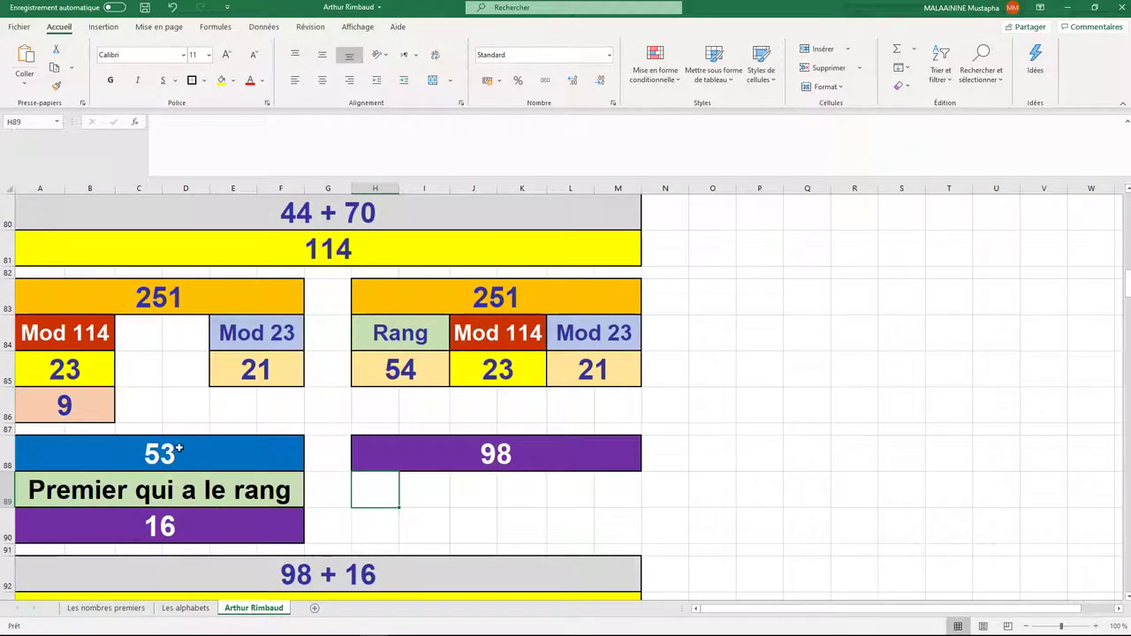
click(177, 526)
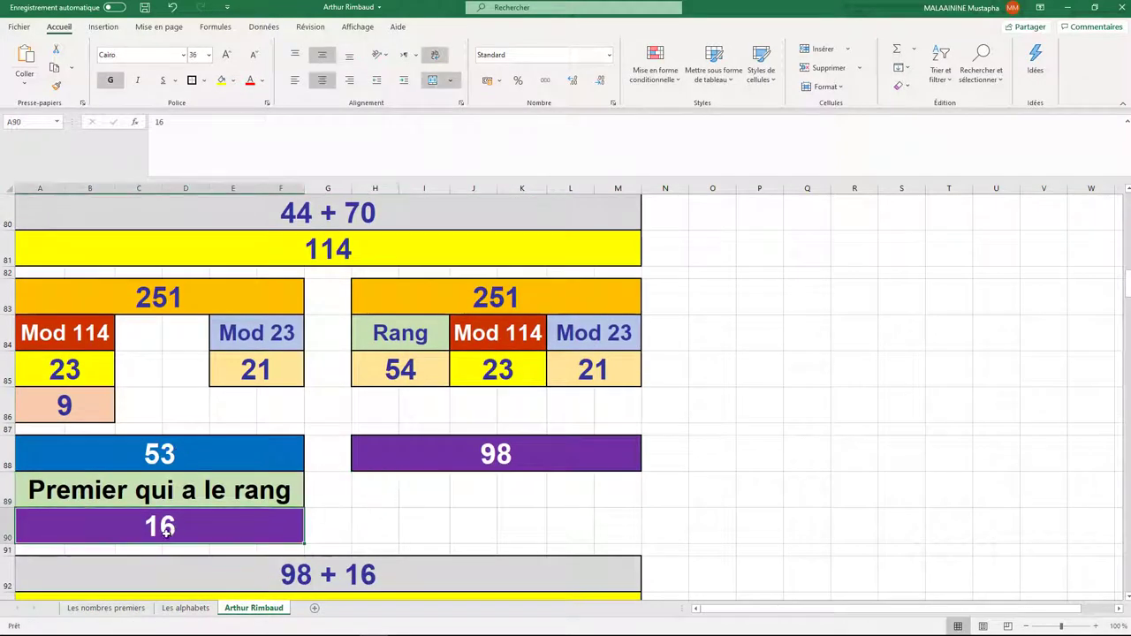
click(495, 460)
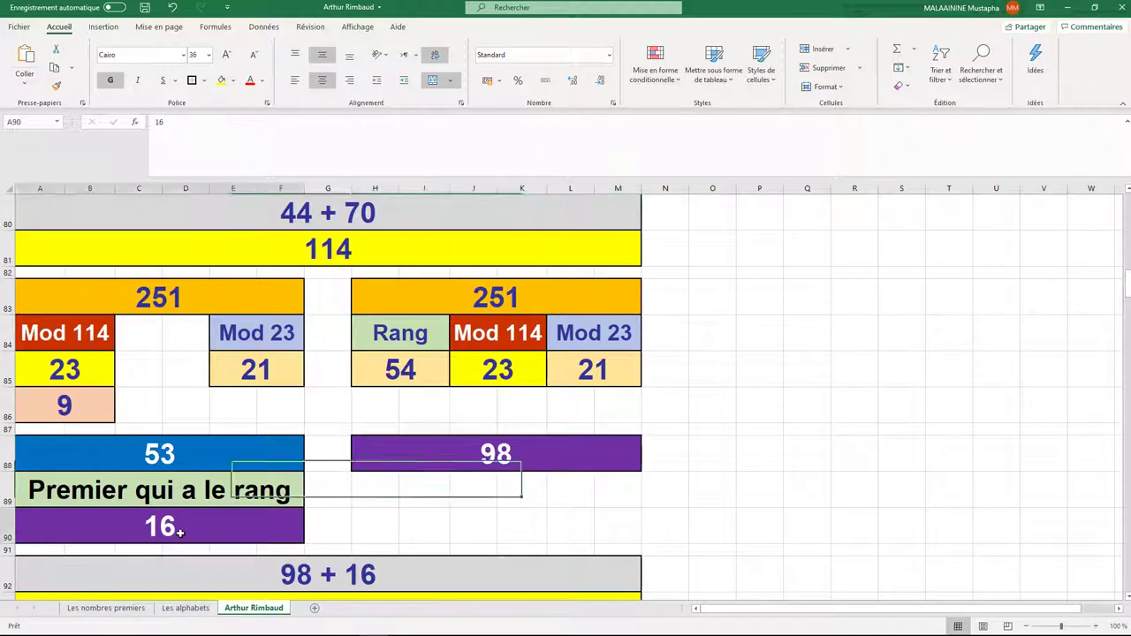
scroll(366, 518, down, 1)
click(366, 518)
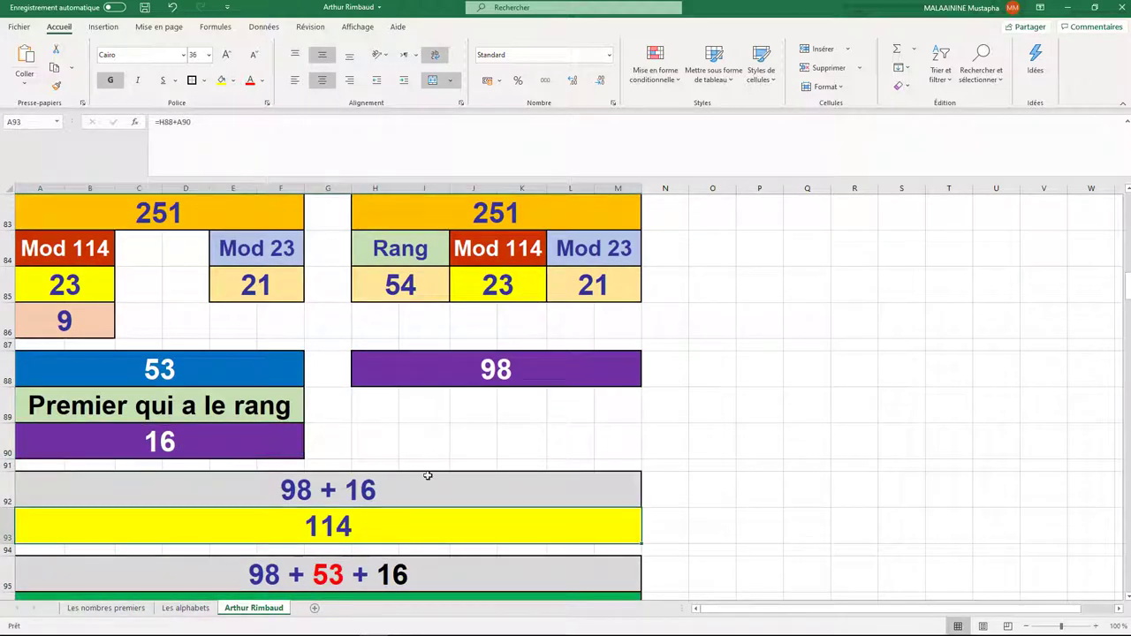
click(489, 378)
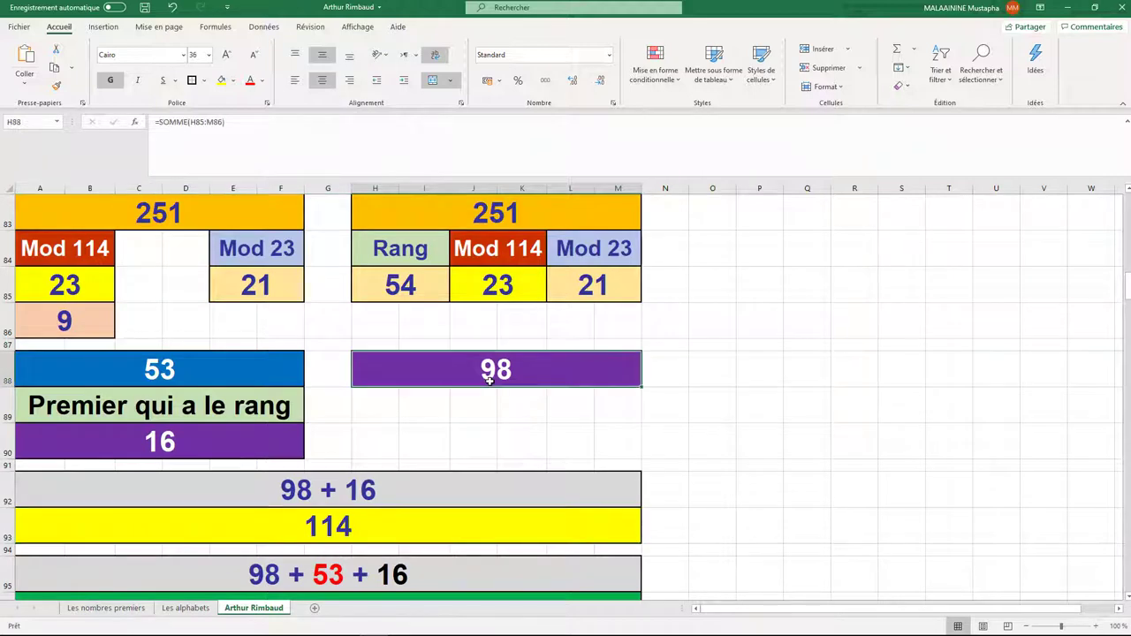
click(188, 385)
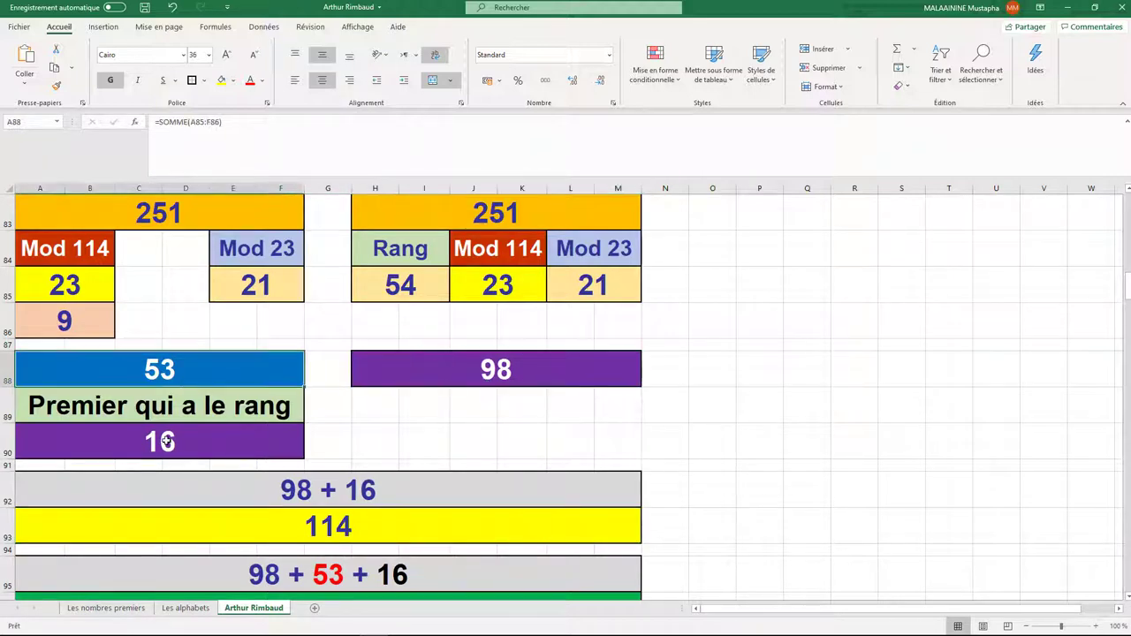
Examine how A96 adds the totals in H88 and A88 to the prime rank in A90
click(167, 440)
scroll(168, 440, down, 1)
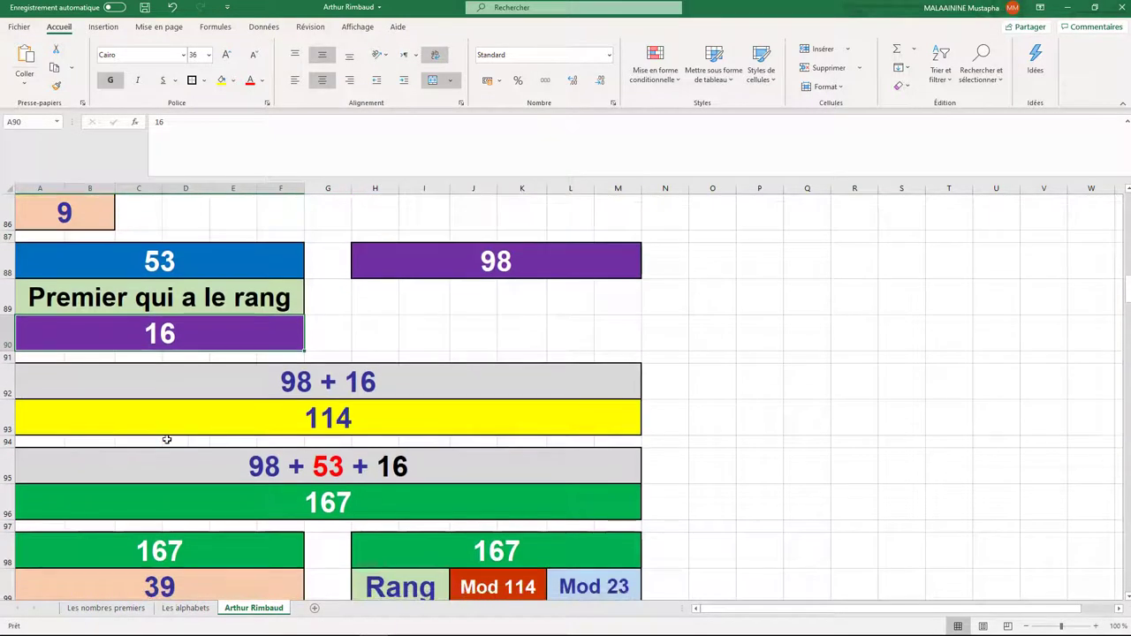
click(354, 508)
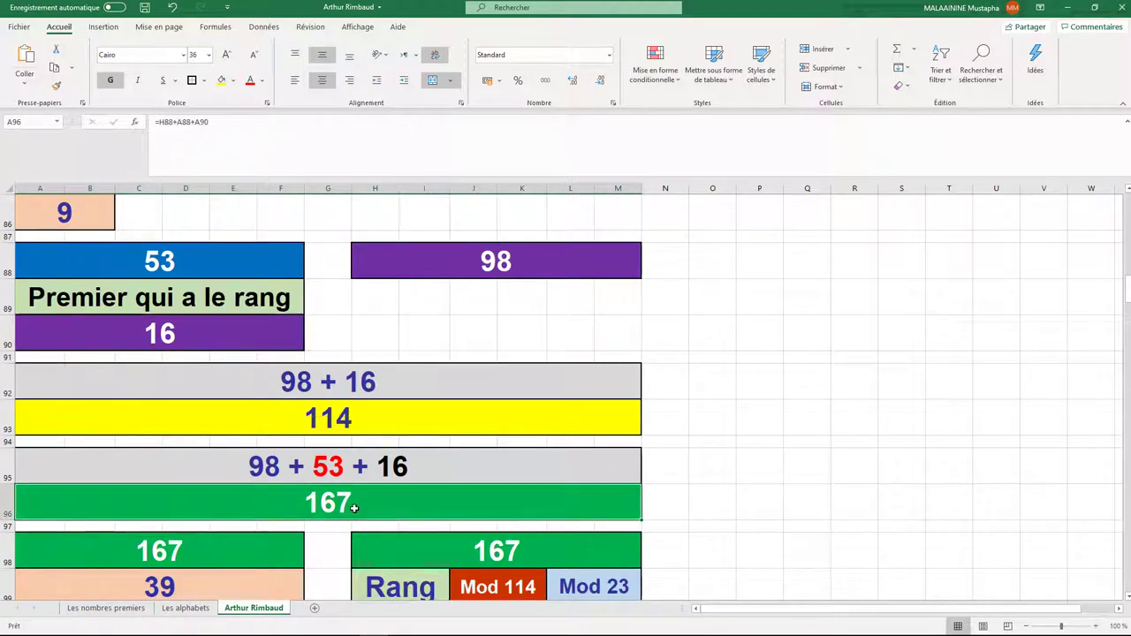
scroll(355, 508, down, 1)
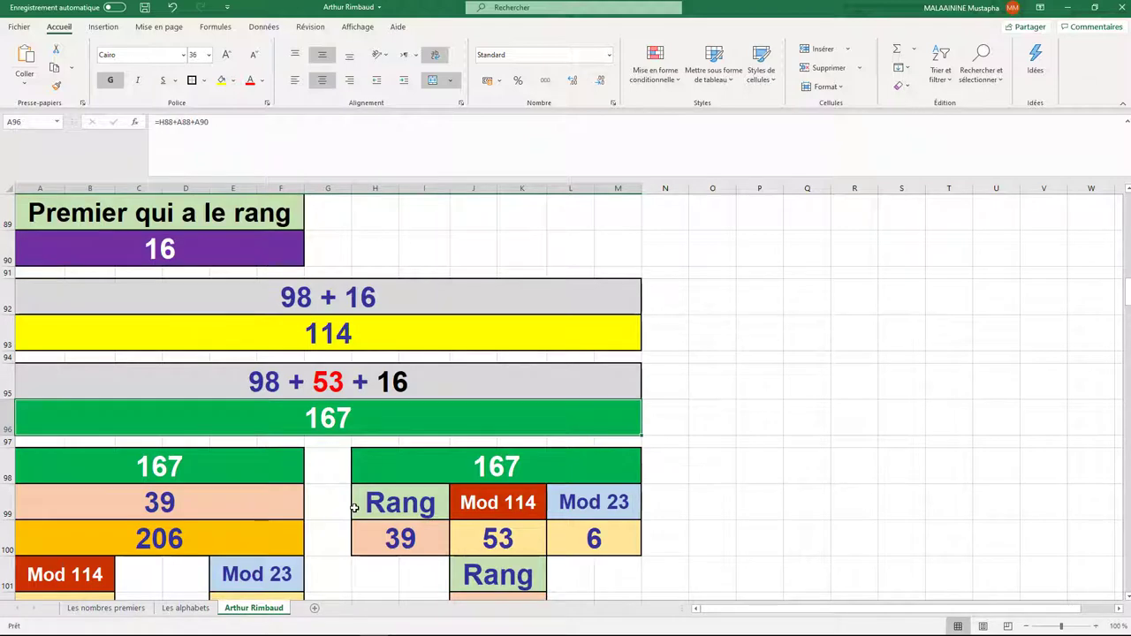
scroll(354, 508, down, 1)
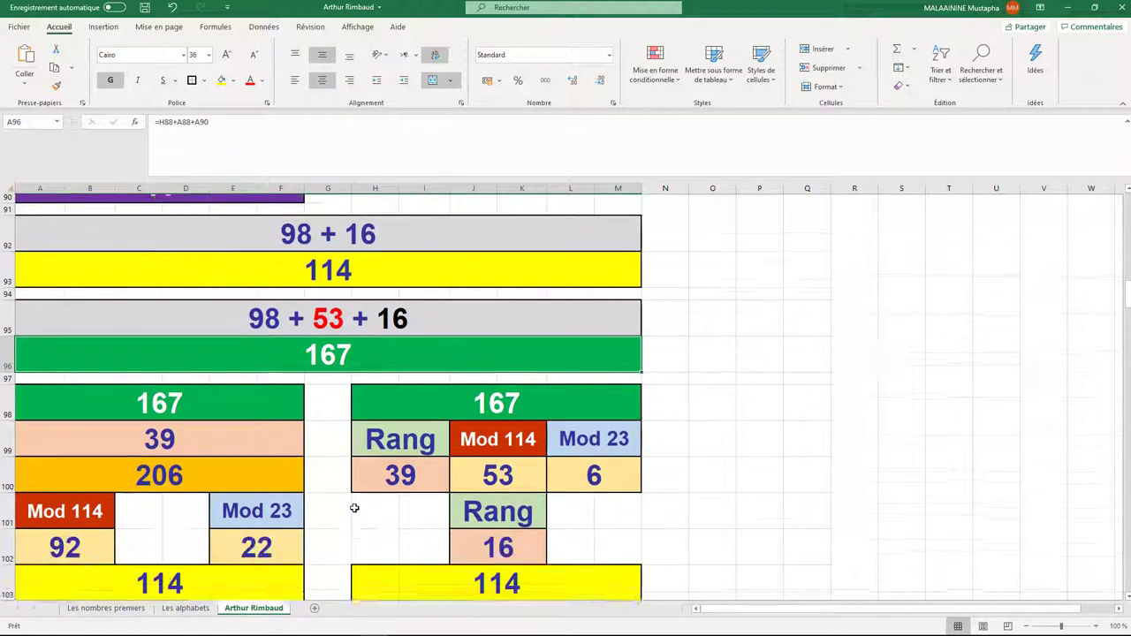
Compare the number in A98 with its prime rank in A99 and the combined value in A100
click(157, 382)
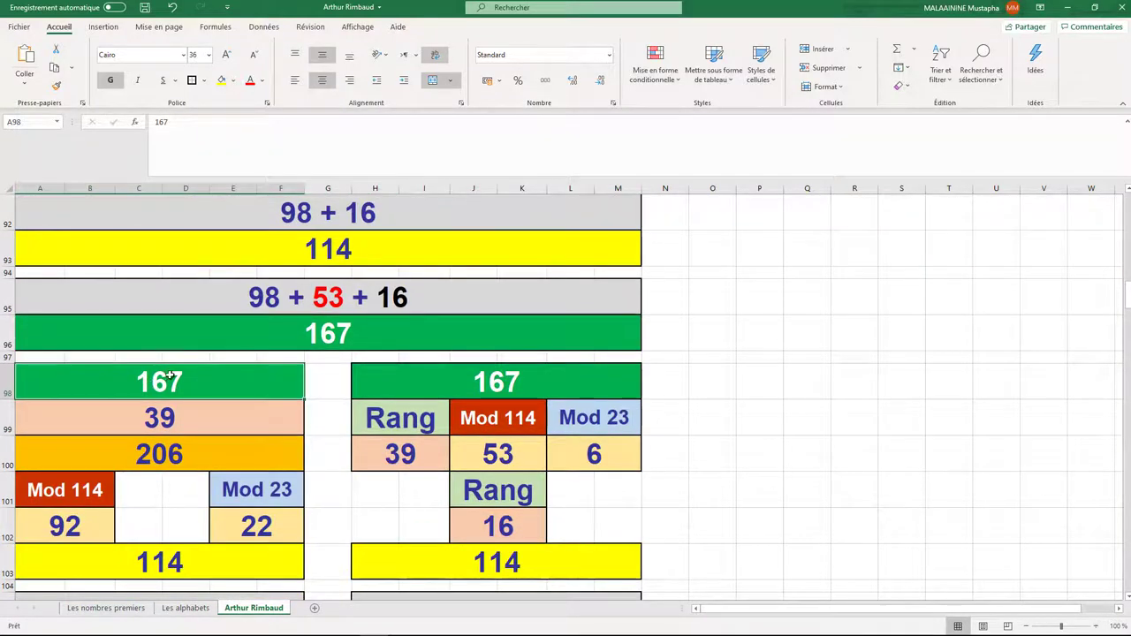
click(167, 426)
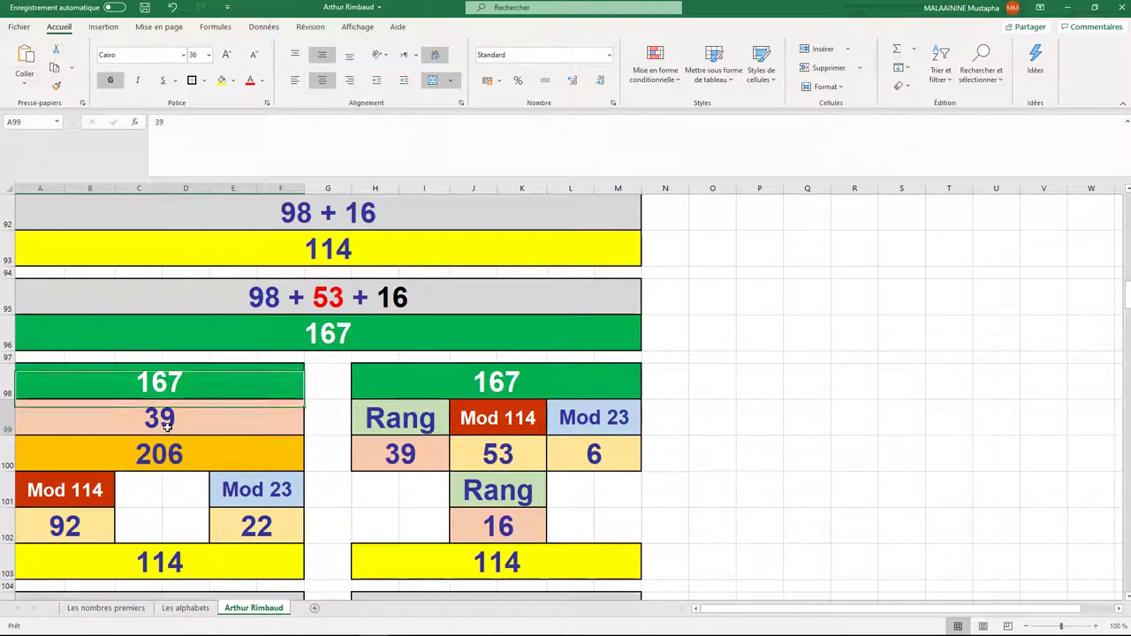
click(174, 381)
click(162, 417)
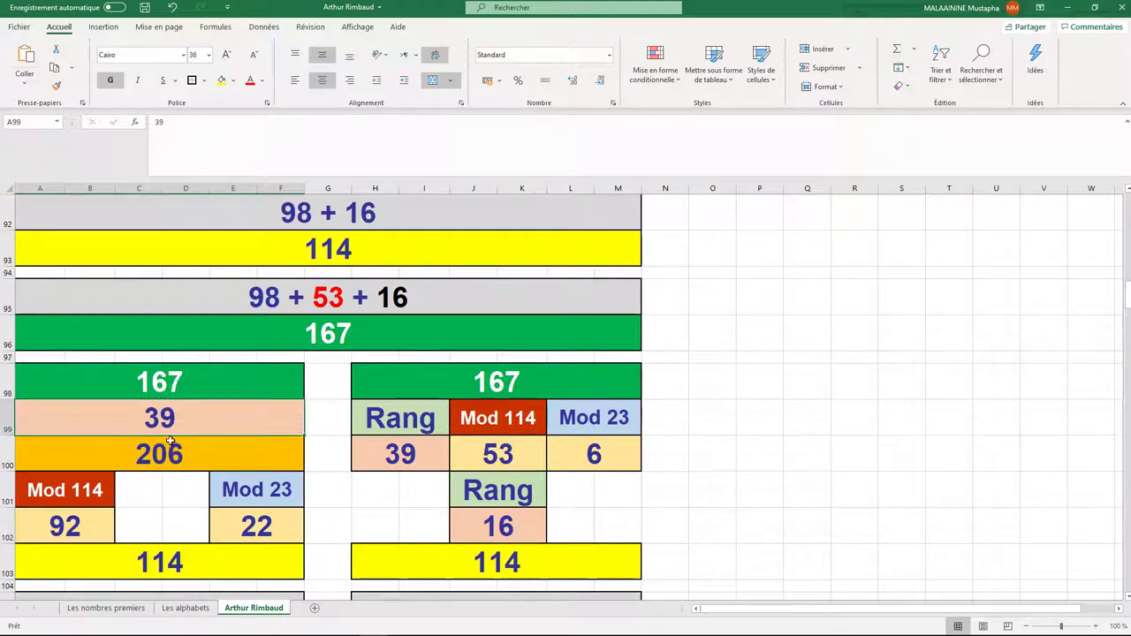
click(165, 452)
Review the SOMME formula in A103 that totals the Mod 114 and Mod 23 results of A102:F102, and commit it as is
drag(97, 492, 256, 499)
drag(97, 536, 261, 530)
click(151, 560)
key(alt+equal)
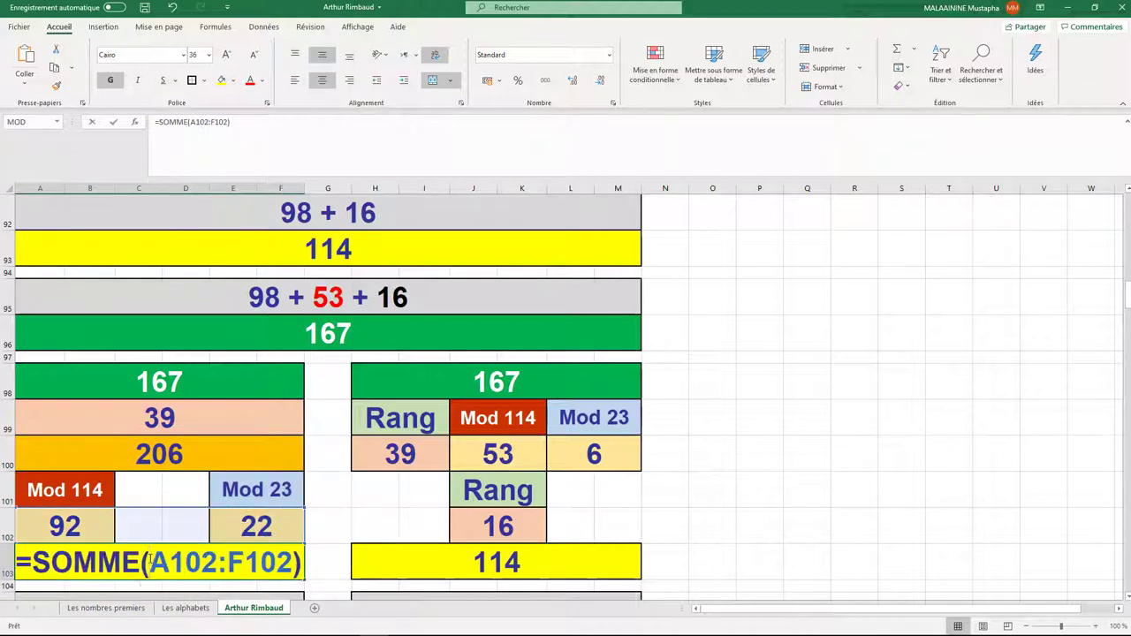
key(Return)
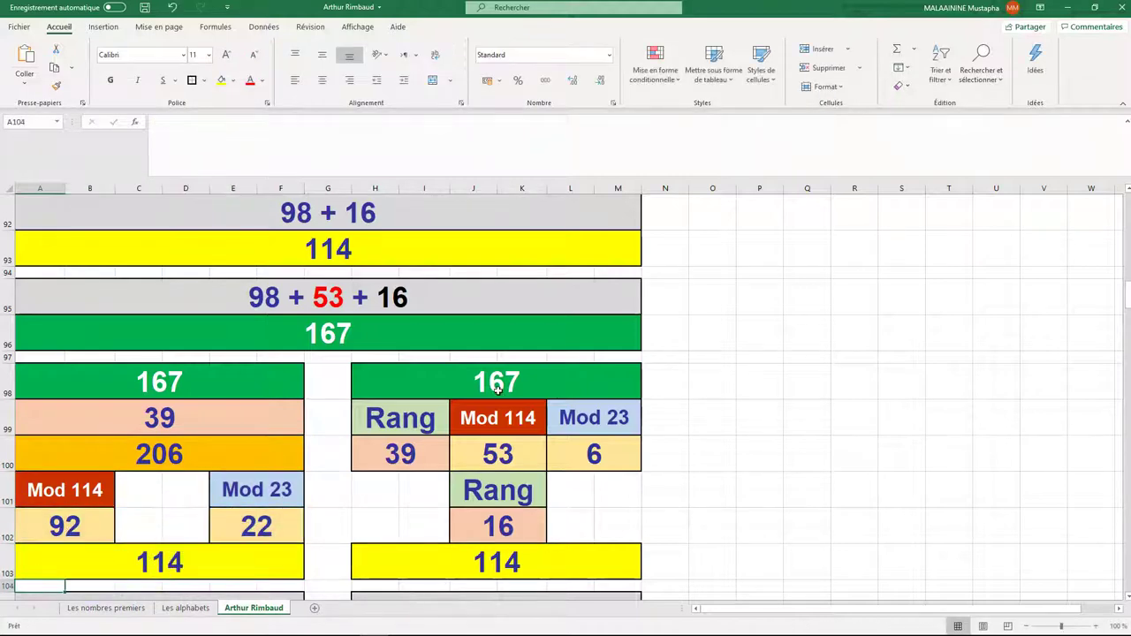
Check the number in H98 against its rank, Mod 114 and Mod 23 values in row 100
click(497, 389)
key(Down)
key(Down)
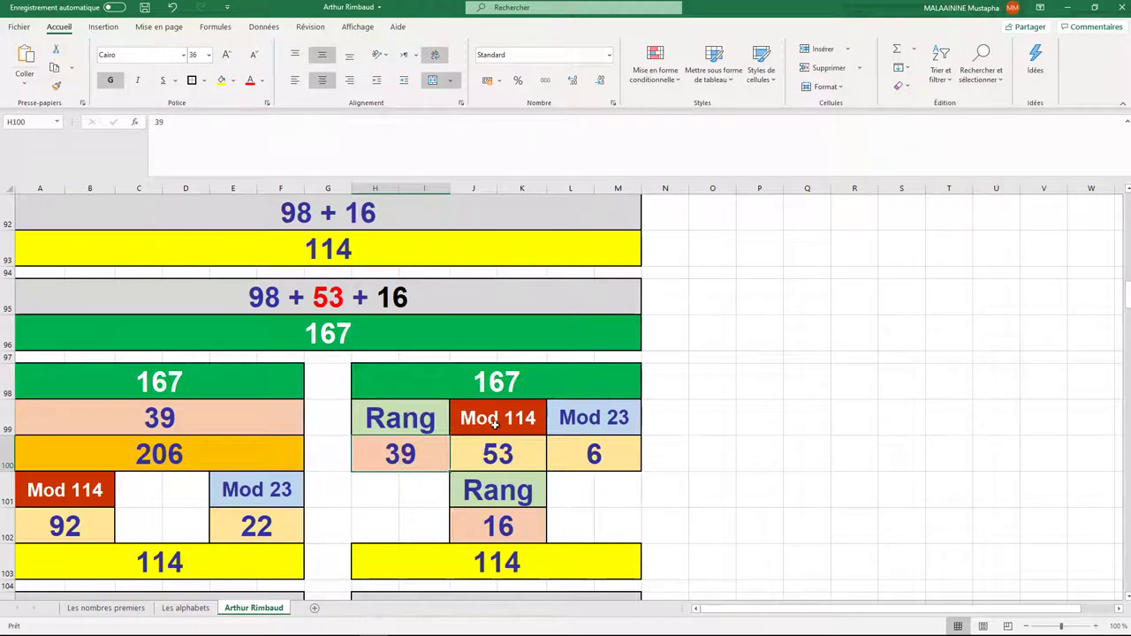
drag(496, 423, 581, 421)
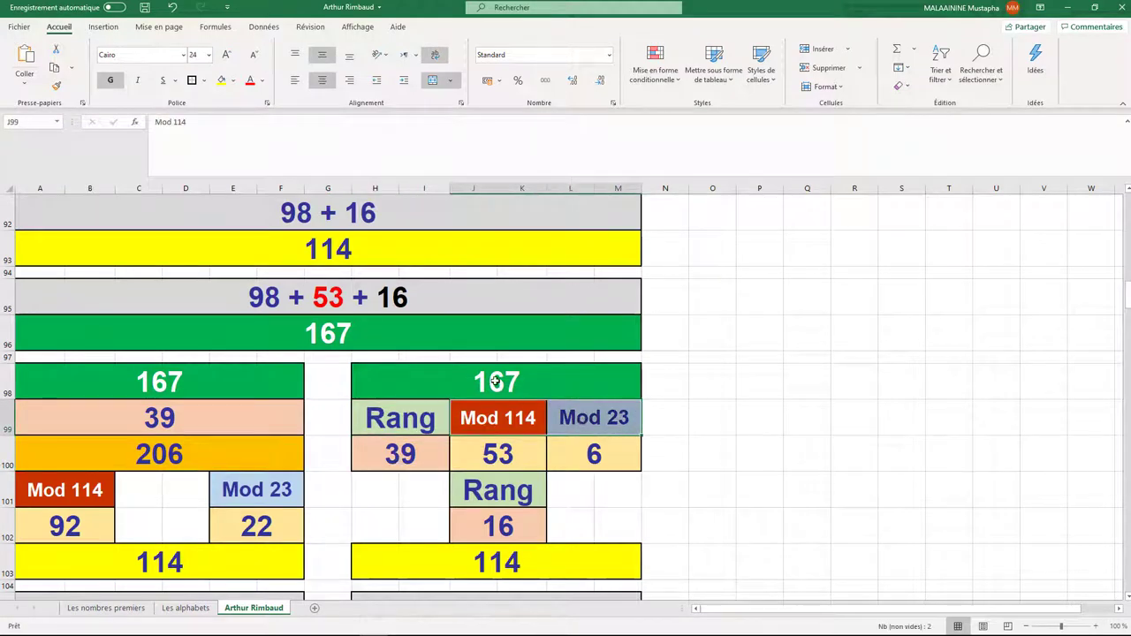
click(518, 455)
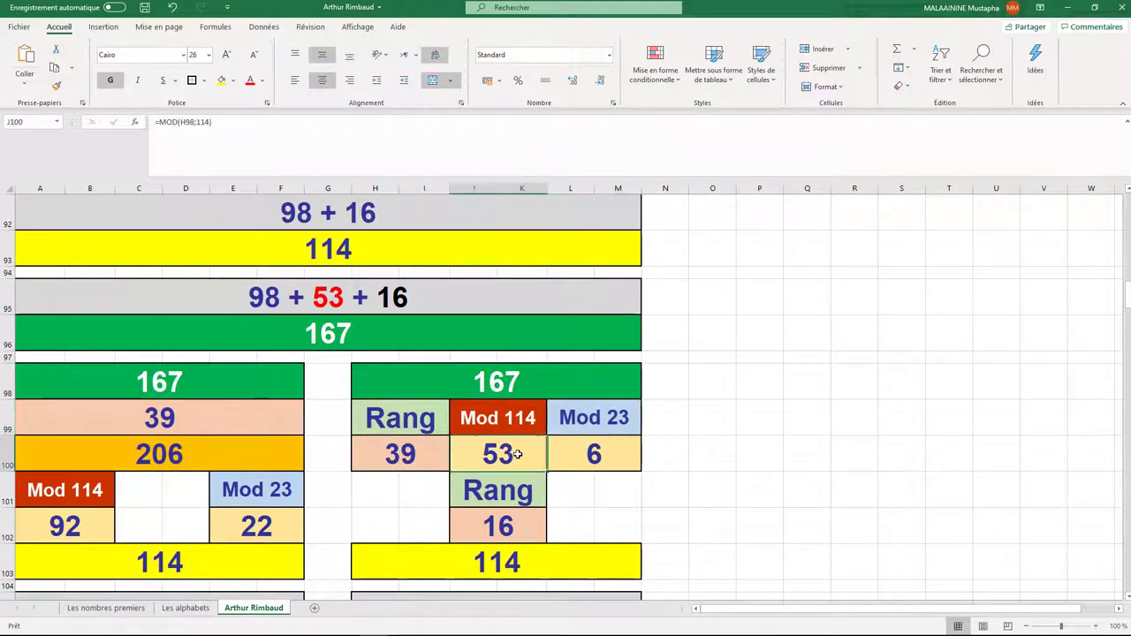
click(596, 456)
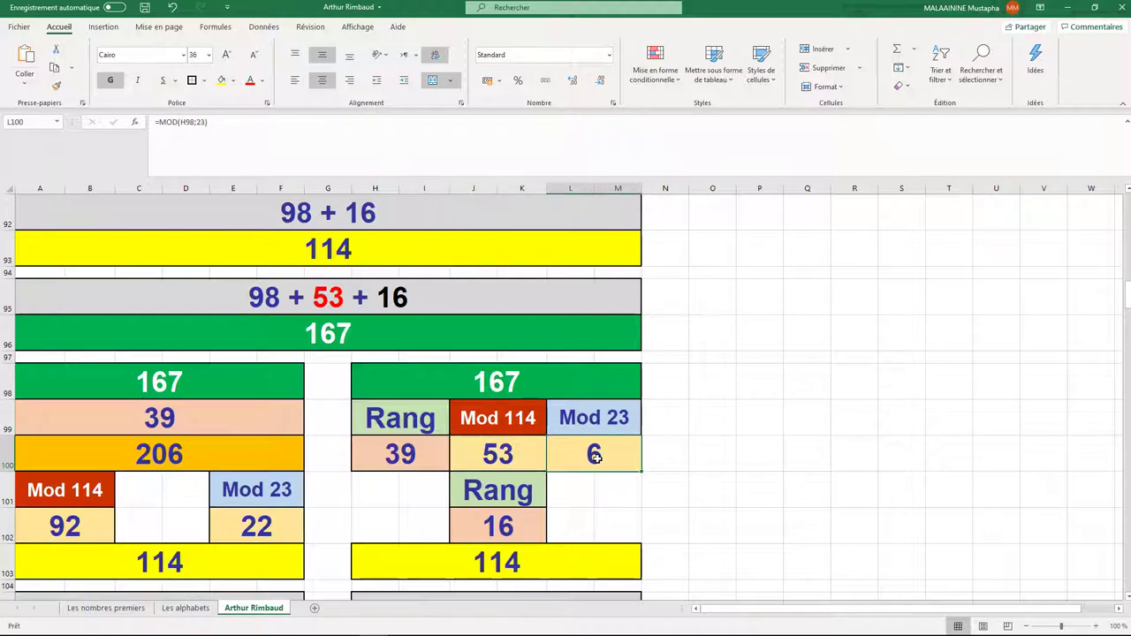
Review the SOMME formula in H103 that totals H100:M102, including the extra rank in J102, and commit it unchanged
click(507, 488)
click(502, 560)
double_click(494, 561)
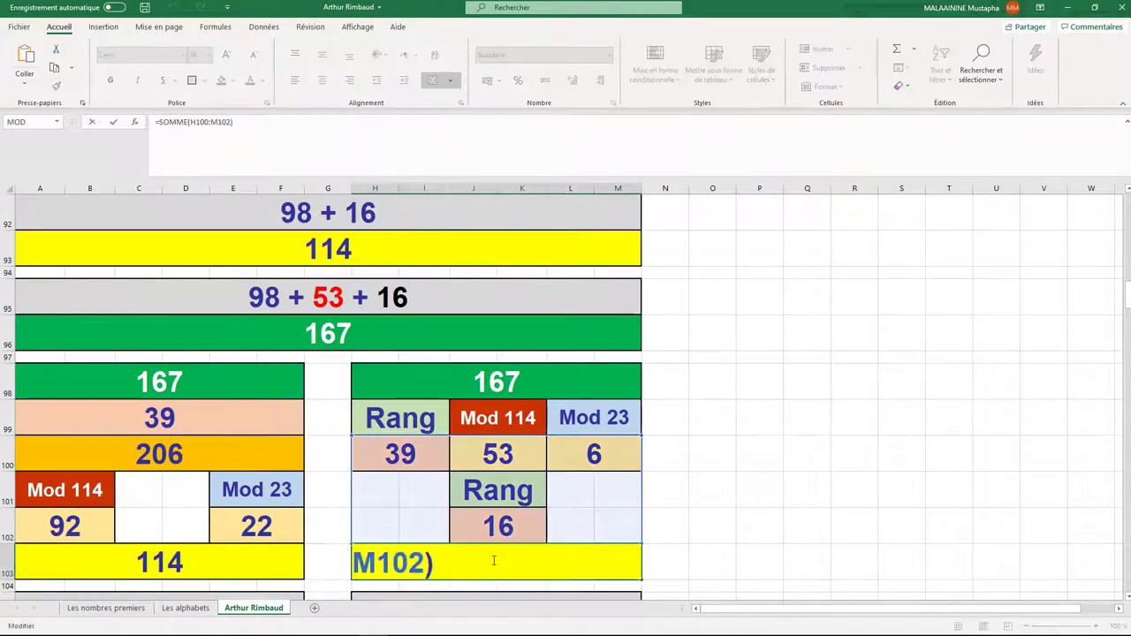
key(Return)
Examine the subtraction formulas in A106 and H106 and how A109 adds their results
scroll(480, 559, down, 1)
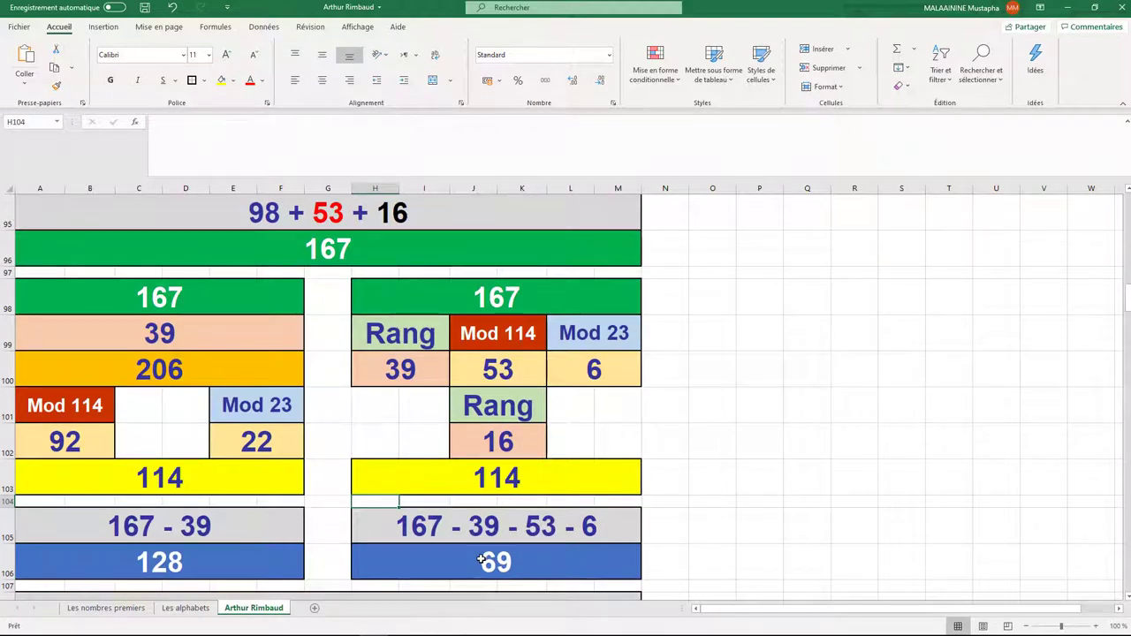
click(167, 341)
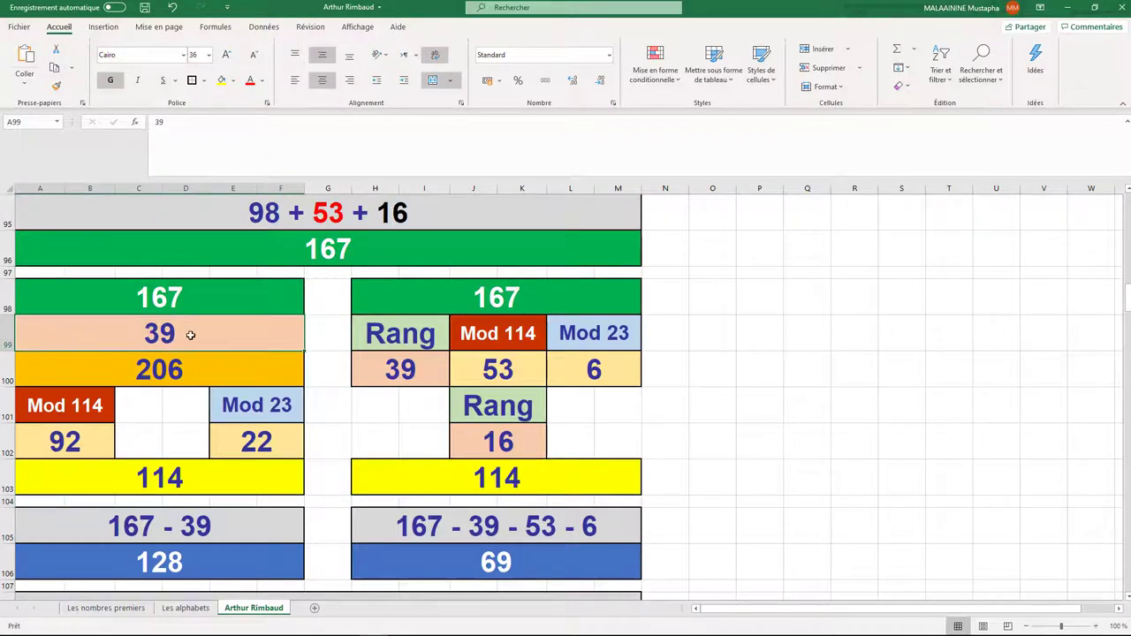
click(180, 566)
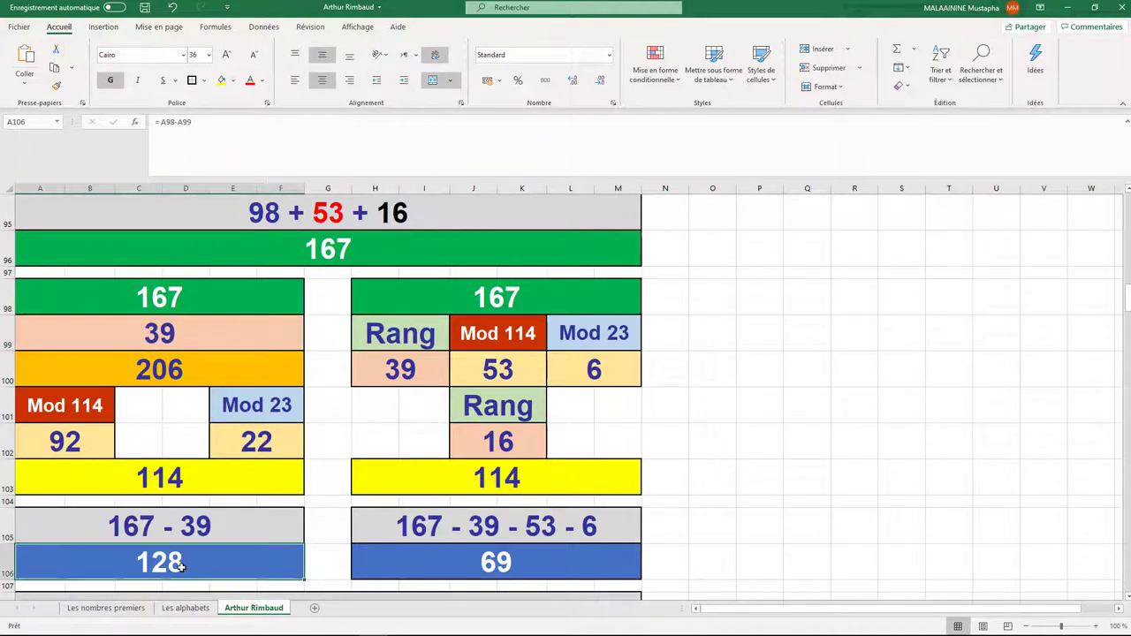
drag(415, 366, 596, 373)
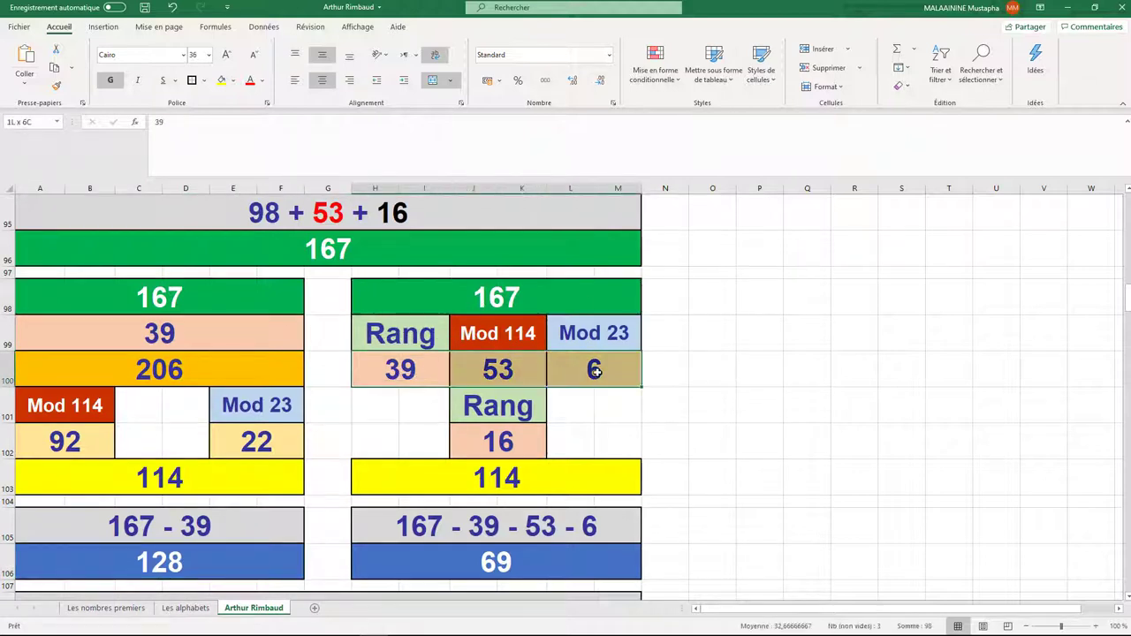
click(495, 564)
scroll(504, 537, down, 1)
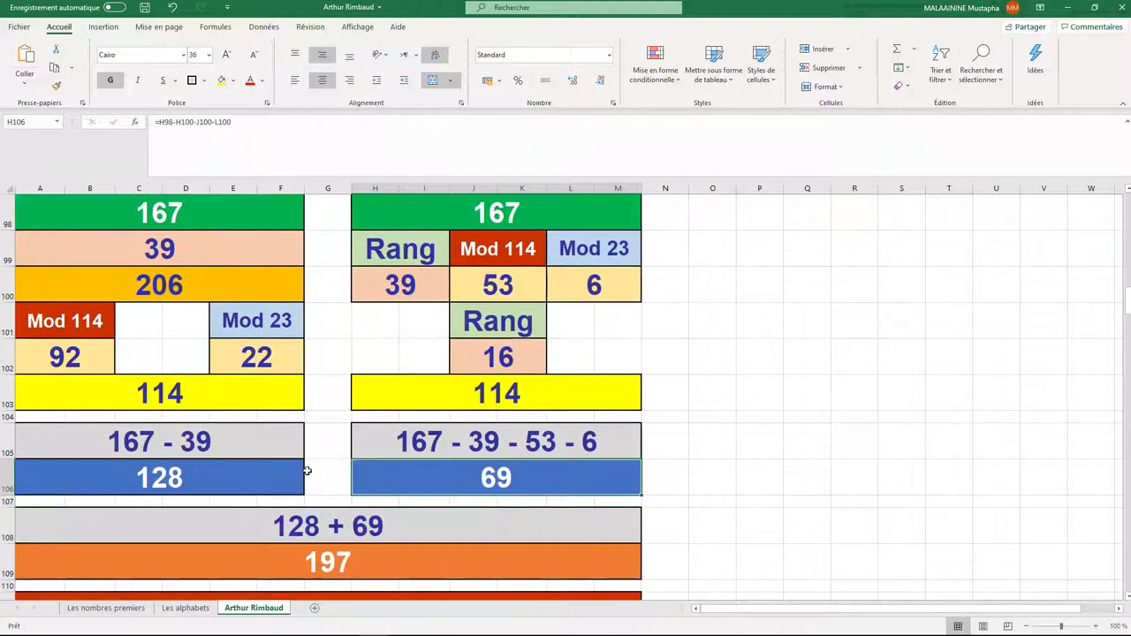
click(326, 571)
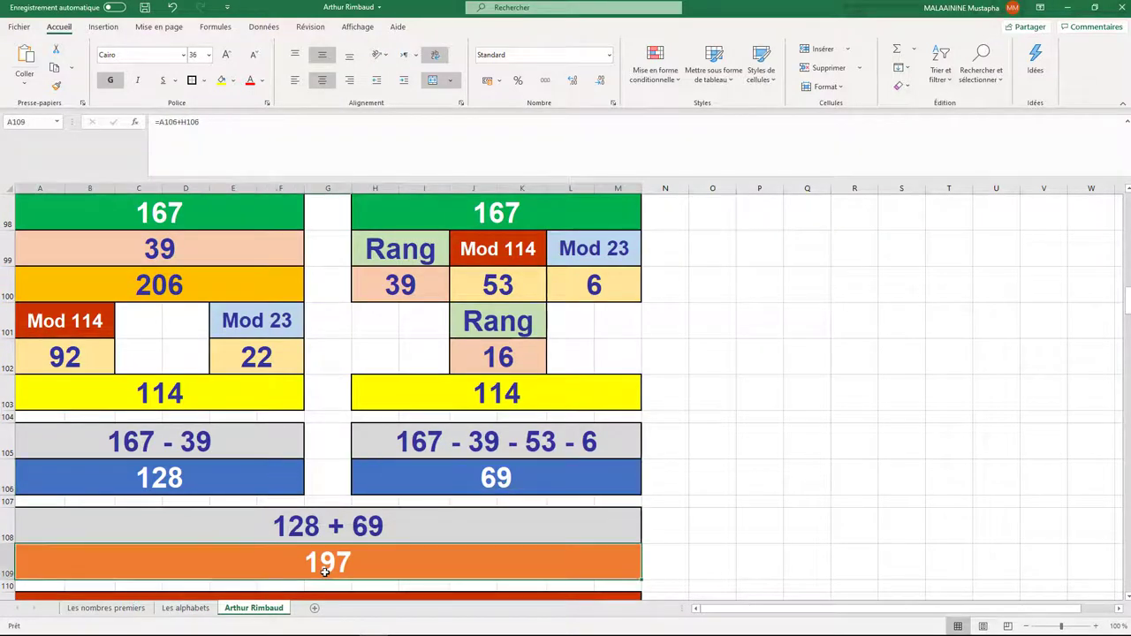
Examine how A112 subtracts the total in A103 from A109, and check the prime rank of that difference in A114
click(176, 408)
scroll(174, 402, down, 1)
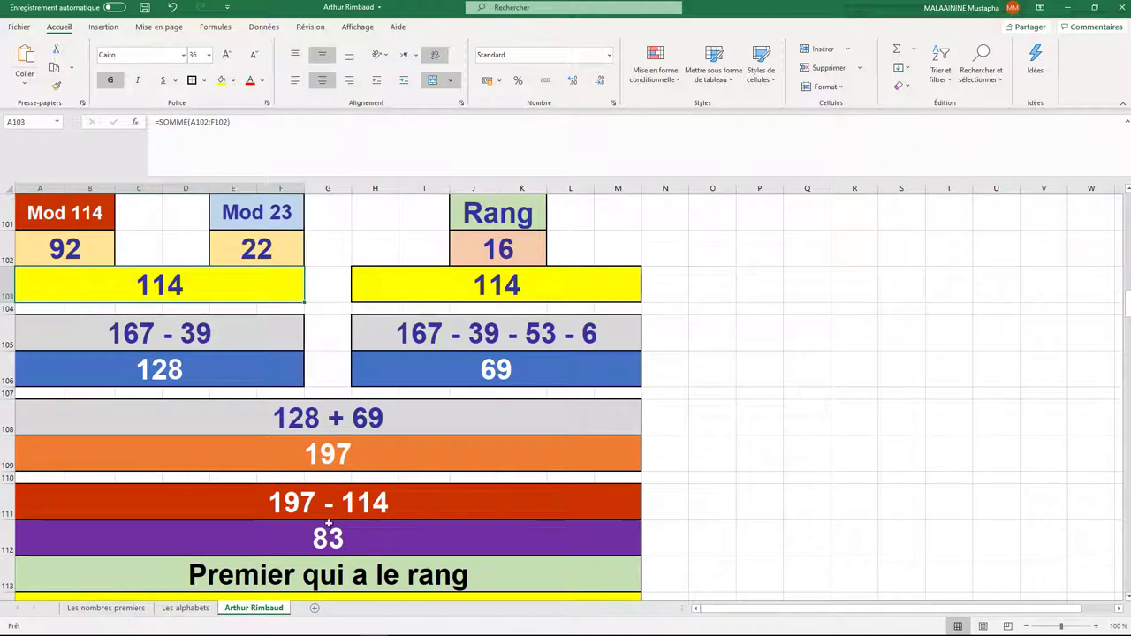
click(309, 540)
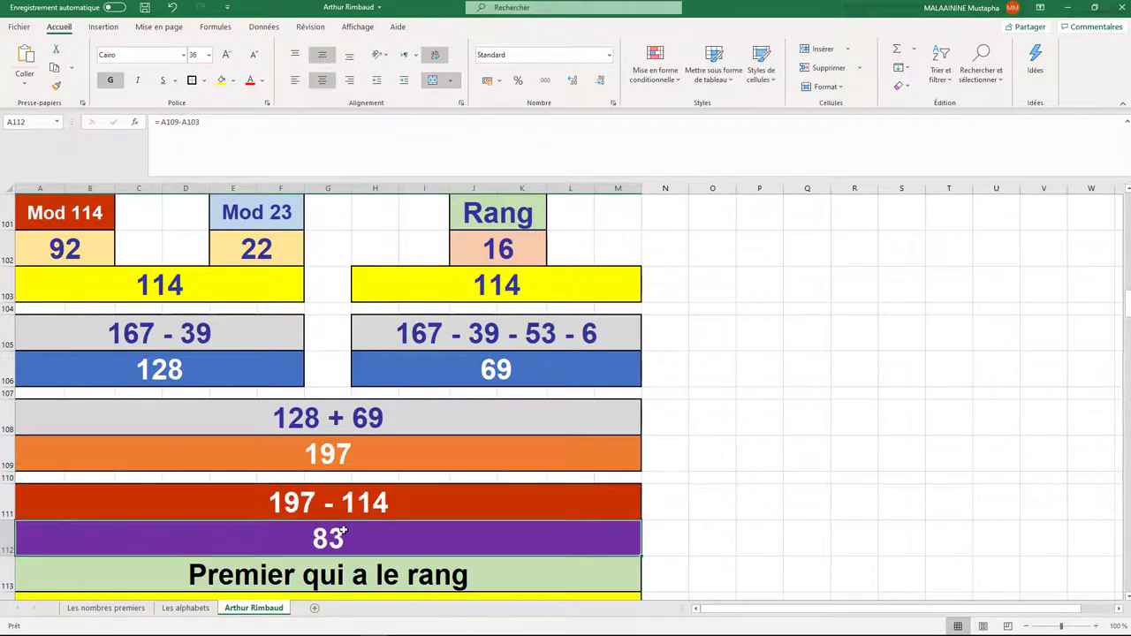
scroll(344, 530, down, 1)
click(337, 507)
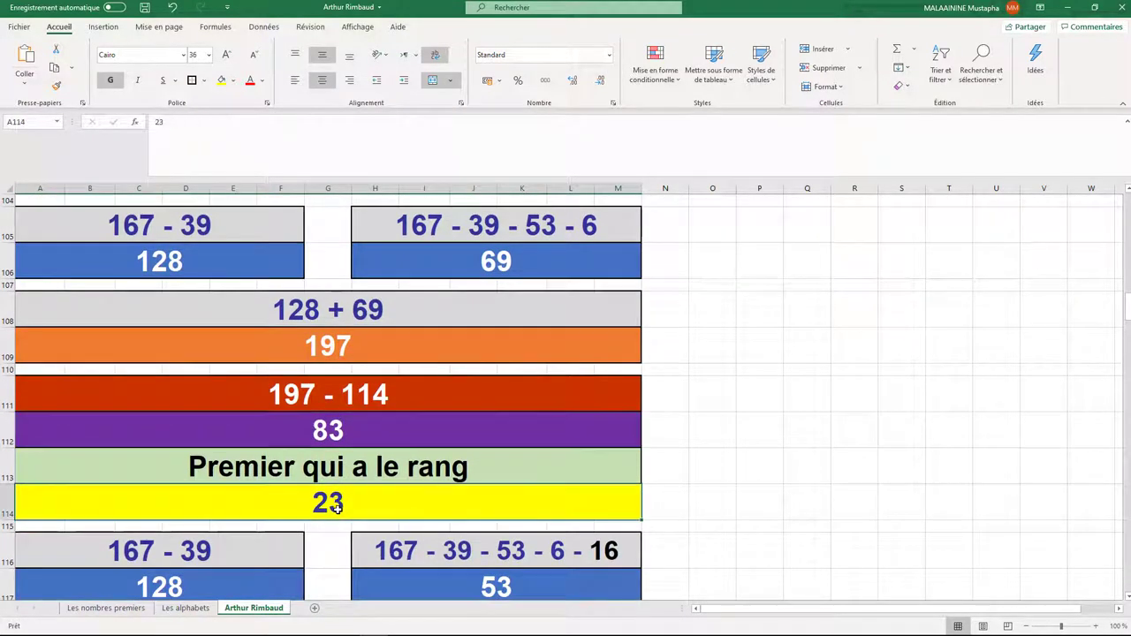
Trace the subtraction in A117 back to the number in A98 and its rank in A99
scroll(337, 506, up, 1)
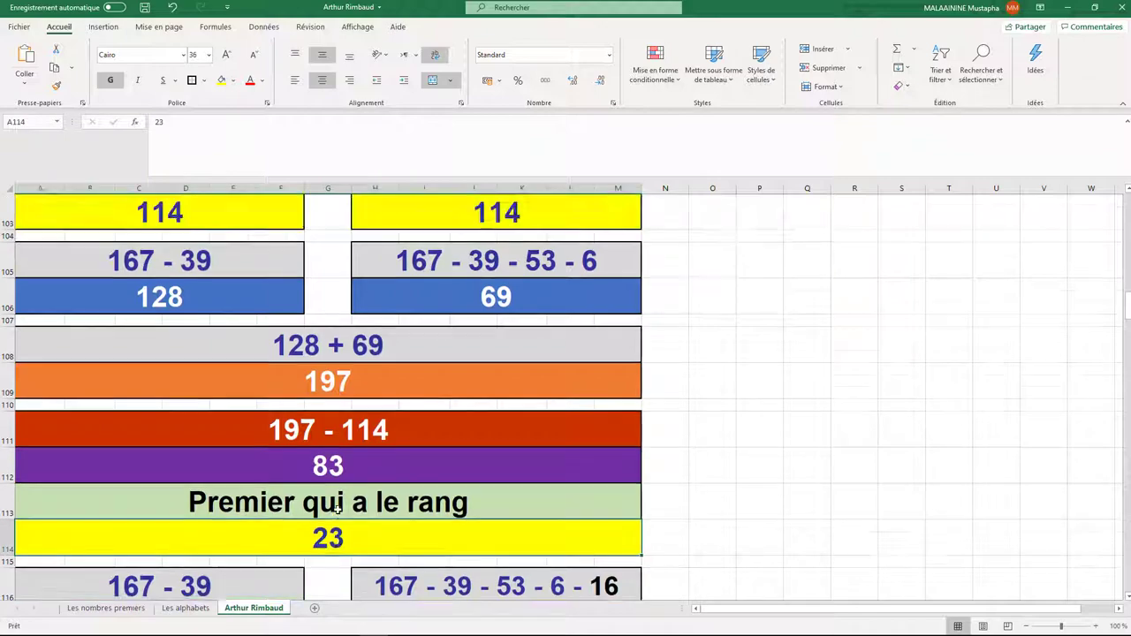
scroll(119, 324, up, 1)
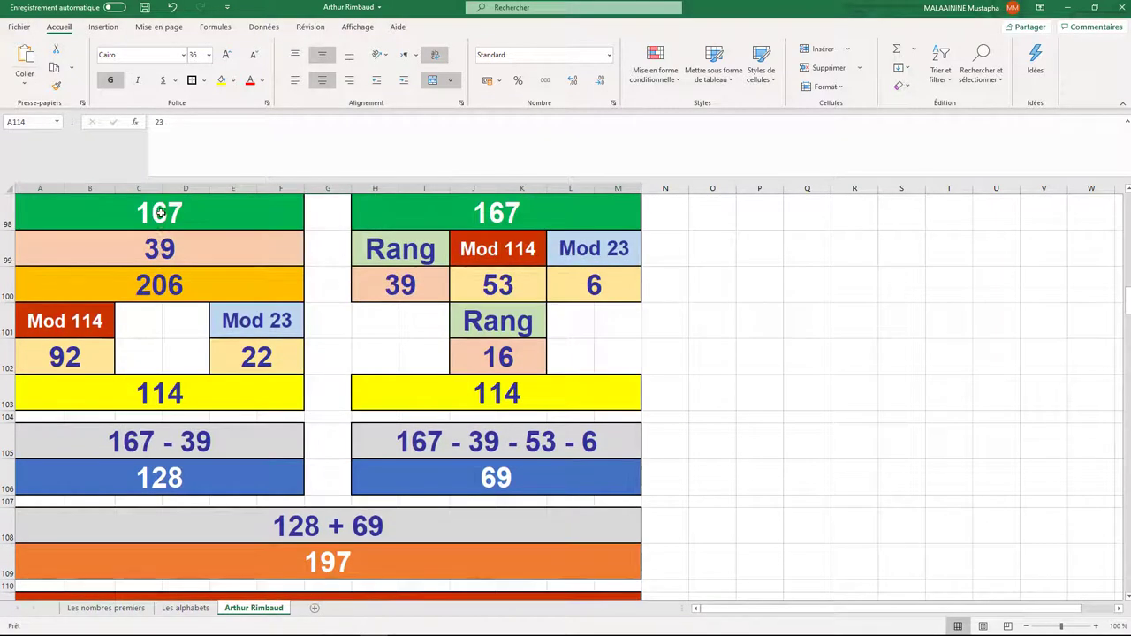
drag(162, 214, 155, 249)
scroll(155, 266, down, 3)
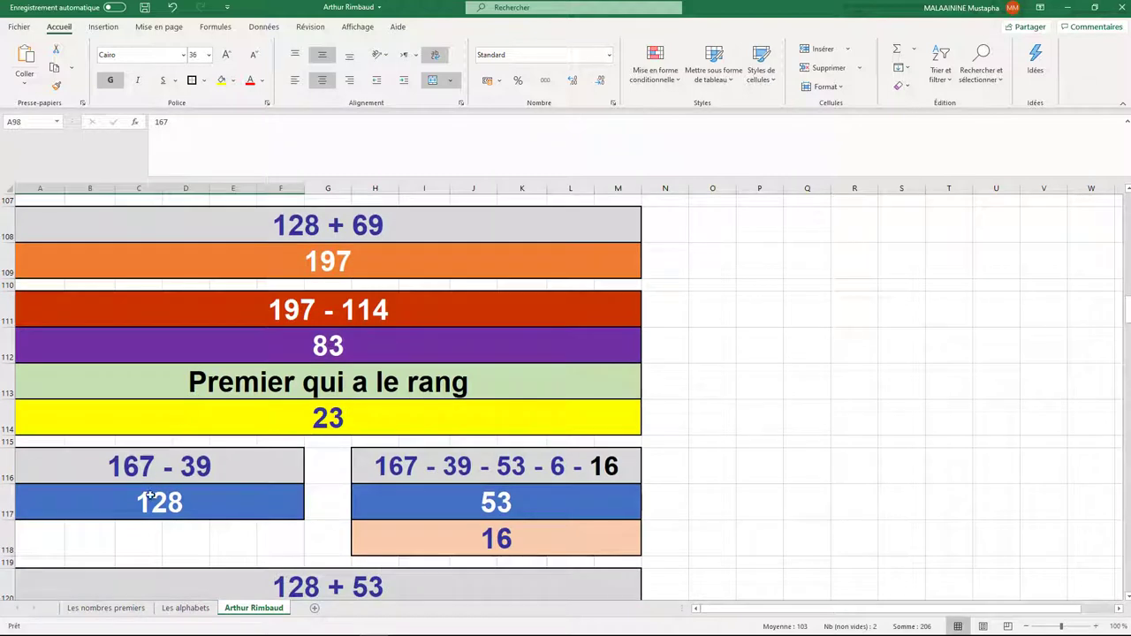
click(151, 496)
Trace the subtraction in H117 back to the number in H98, the values in row 100 and the rank in J102
scroll(313, 463, up, 3)
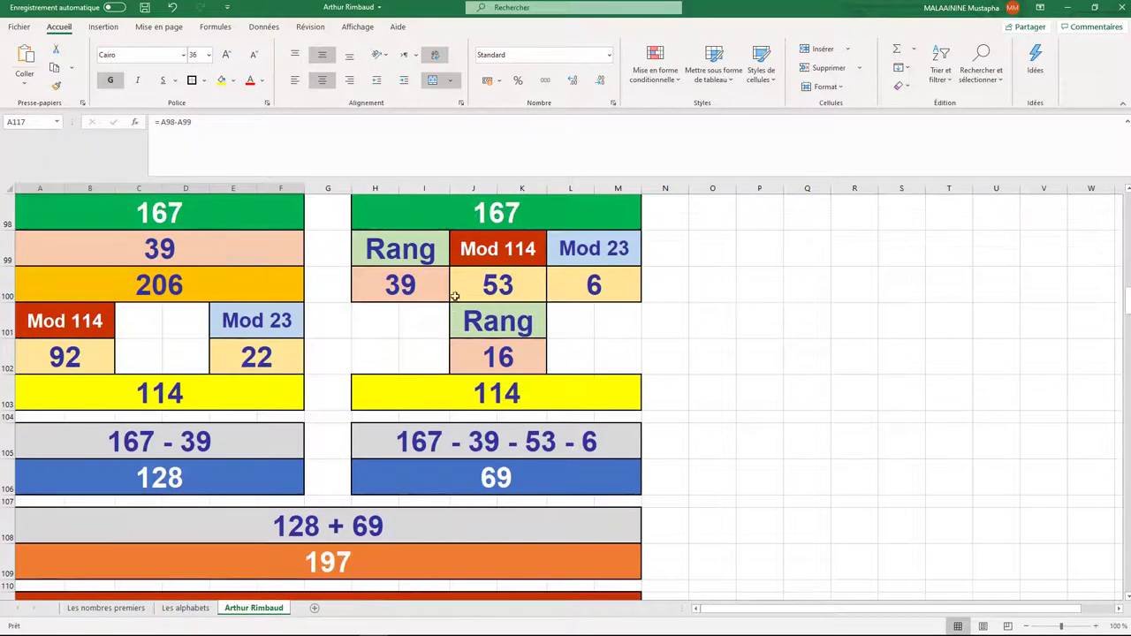
click(389, 216)
drag(386, 281, 600, 289)
click(503, 347)
scroll(504, 347, down, 4)
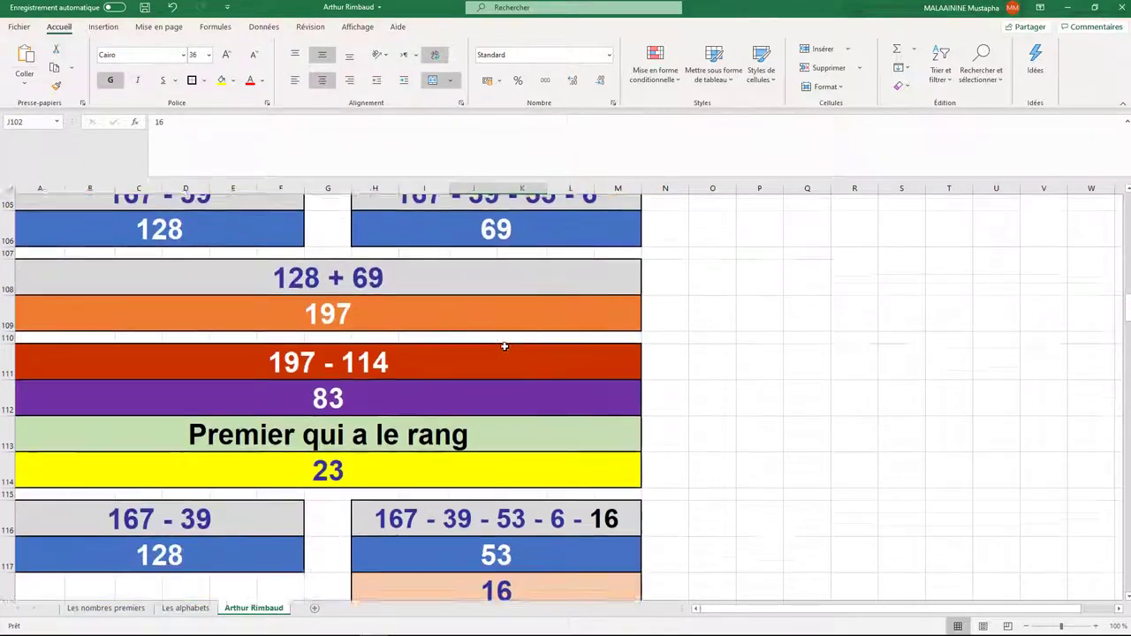
click(492, 415)
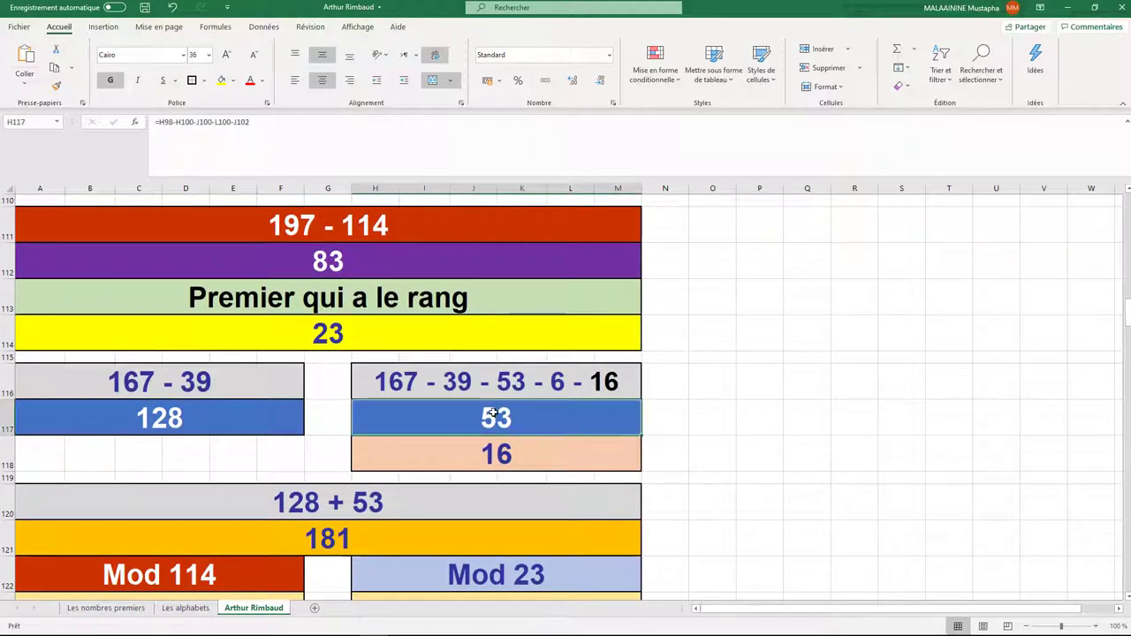
Examine how A121 adds the two differences in A117 and H117
click(248, 420)
click(492, 415)
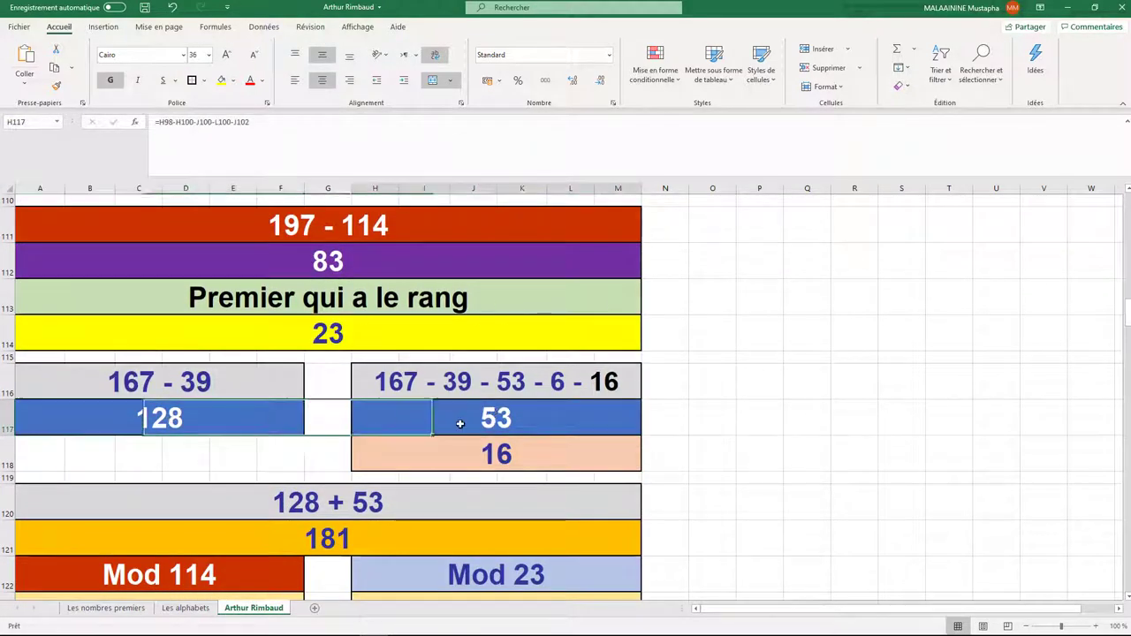
click(372, 535)
Check the Mod 114 and Mod 23 results of A121 in row 123
scroll(371, 492, down, 1)
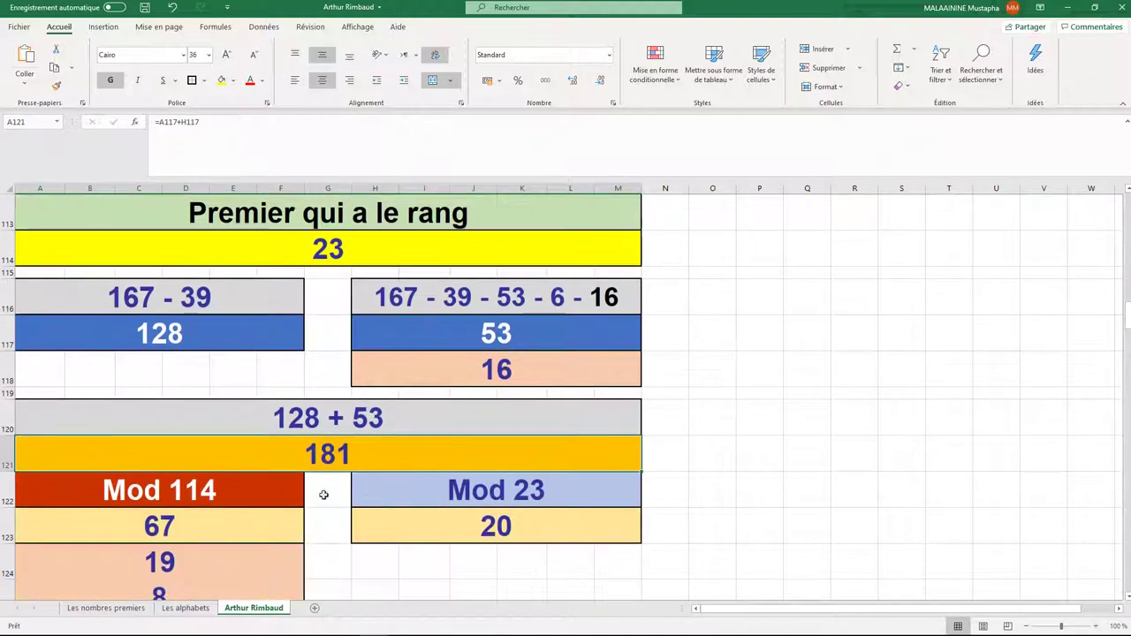
drag(387, 493, 295, 505)
drag(219, 526, 468, 522)
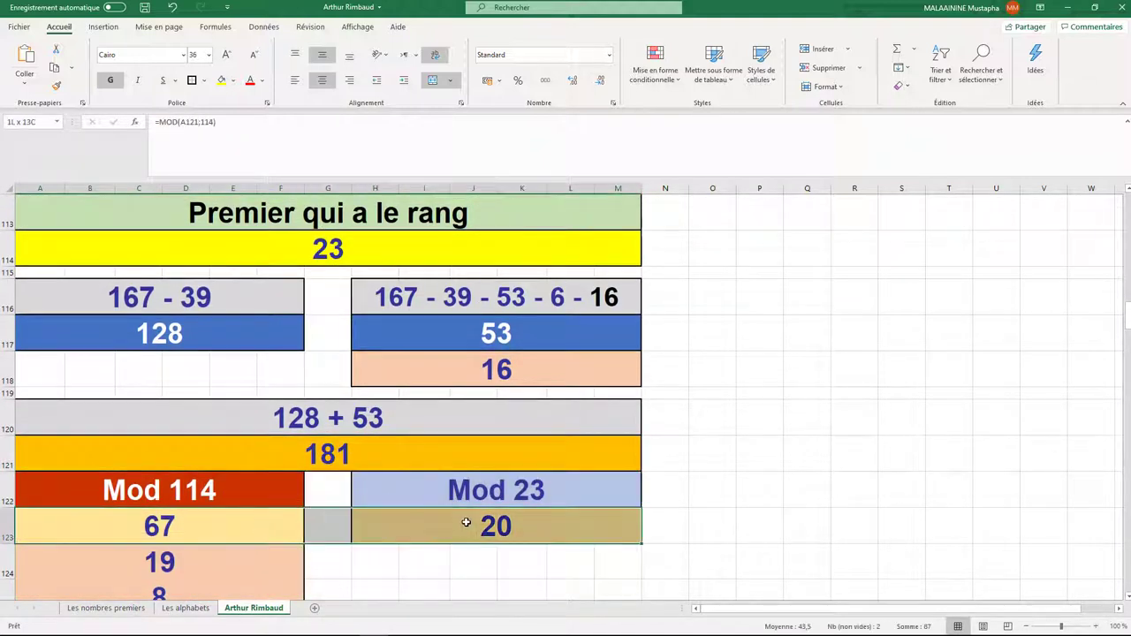
click(198, 526)
Total the modulo results and the prime ranks in A123:M125 with a SUM formula in A126
scroll(177, 520, down, 1)
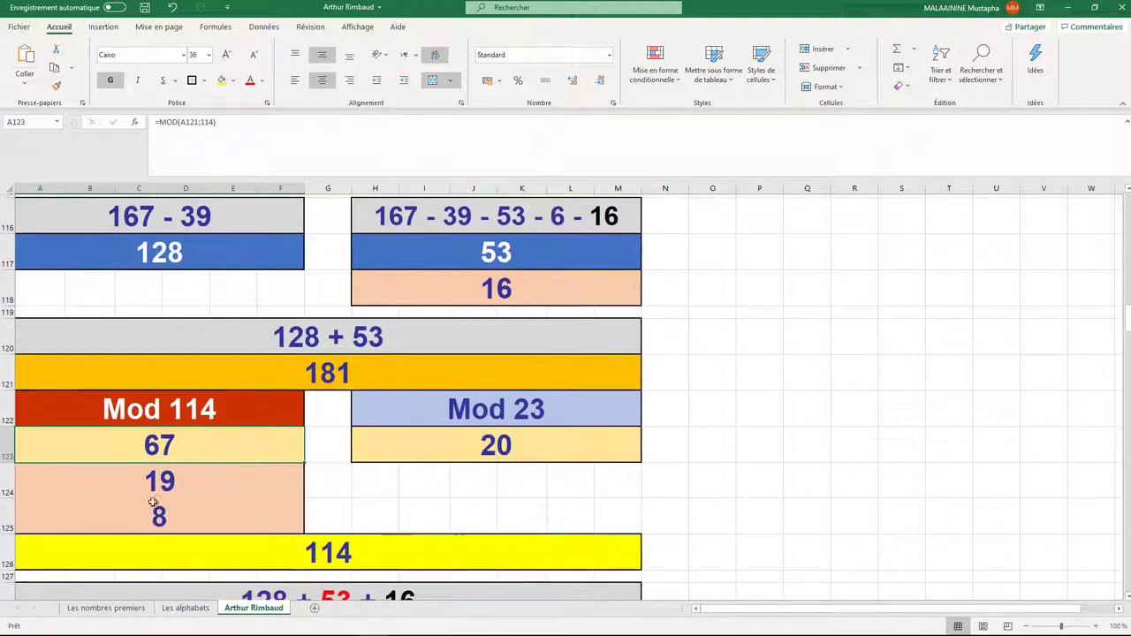
click(146, 473)
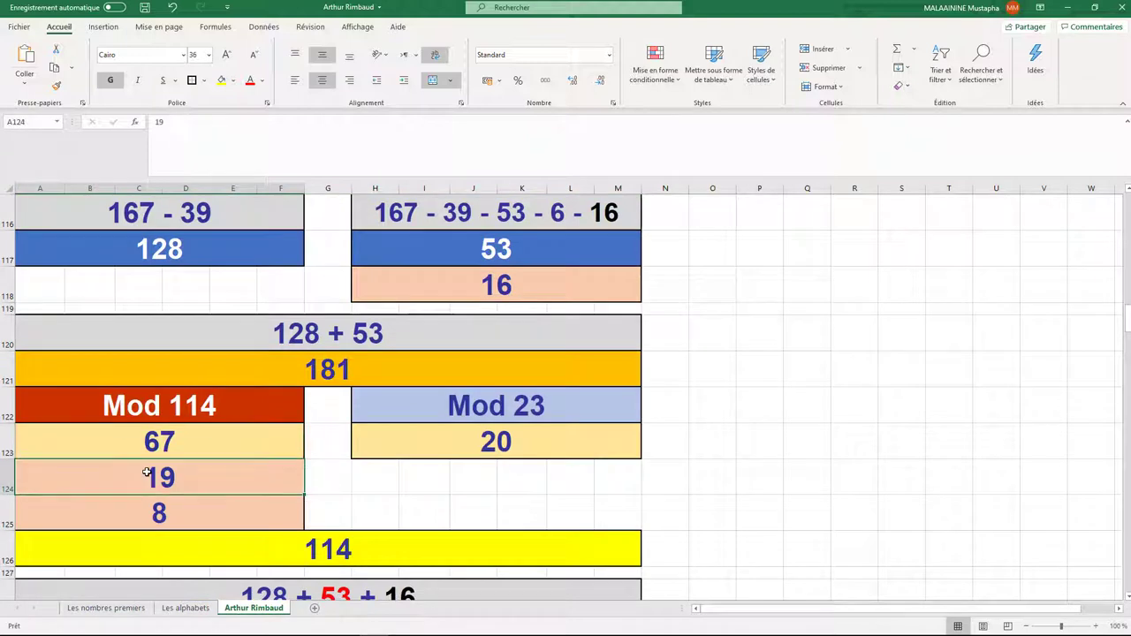
click(160, 517)
click(326, 549)
key(alt+equal)
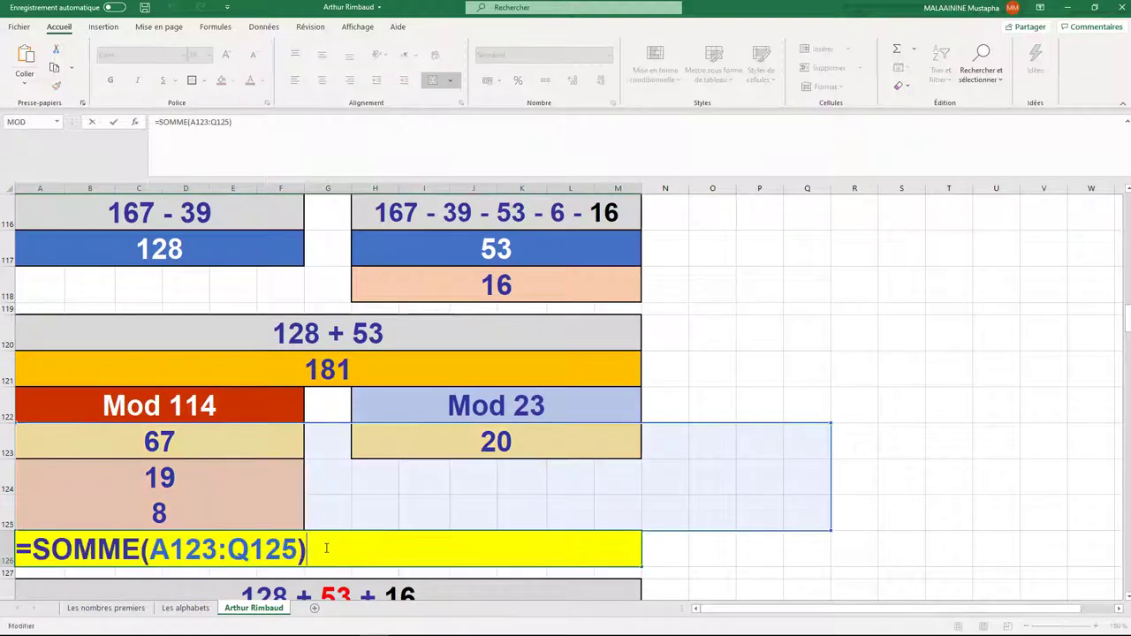
key(Return)
key(Up)
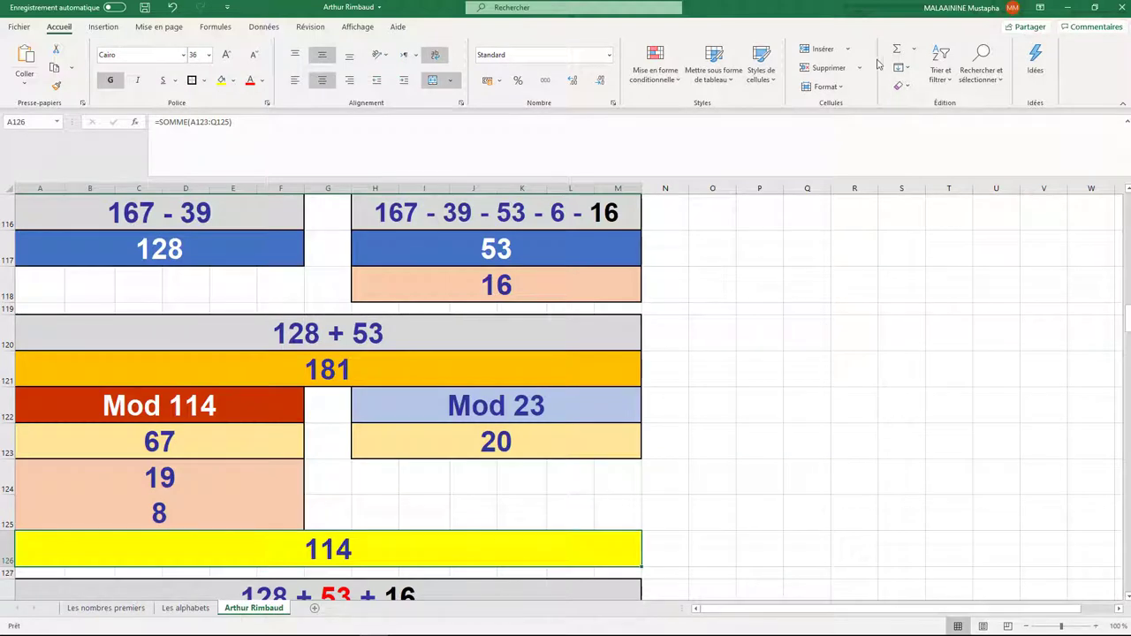
key(alt+equal)
drag(160, 442, 501, 494)
key(Return)
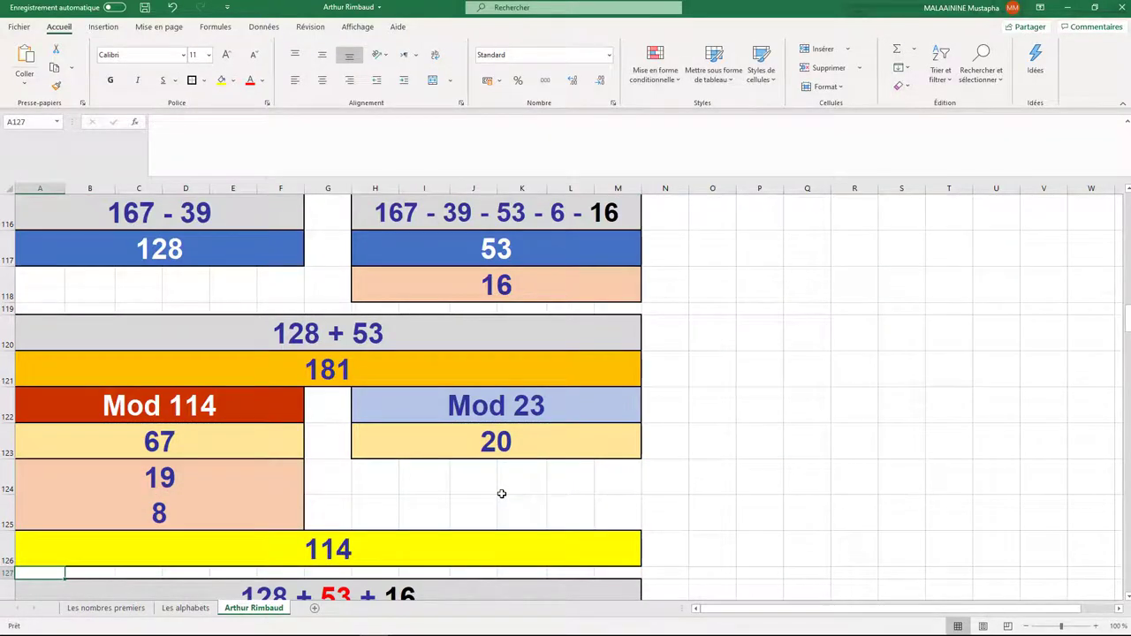
Trace the sum in A129 back to the differences in A117 and H117 and the rank in H118
click(183, 250)
ctrl+click(451, 253)
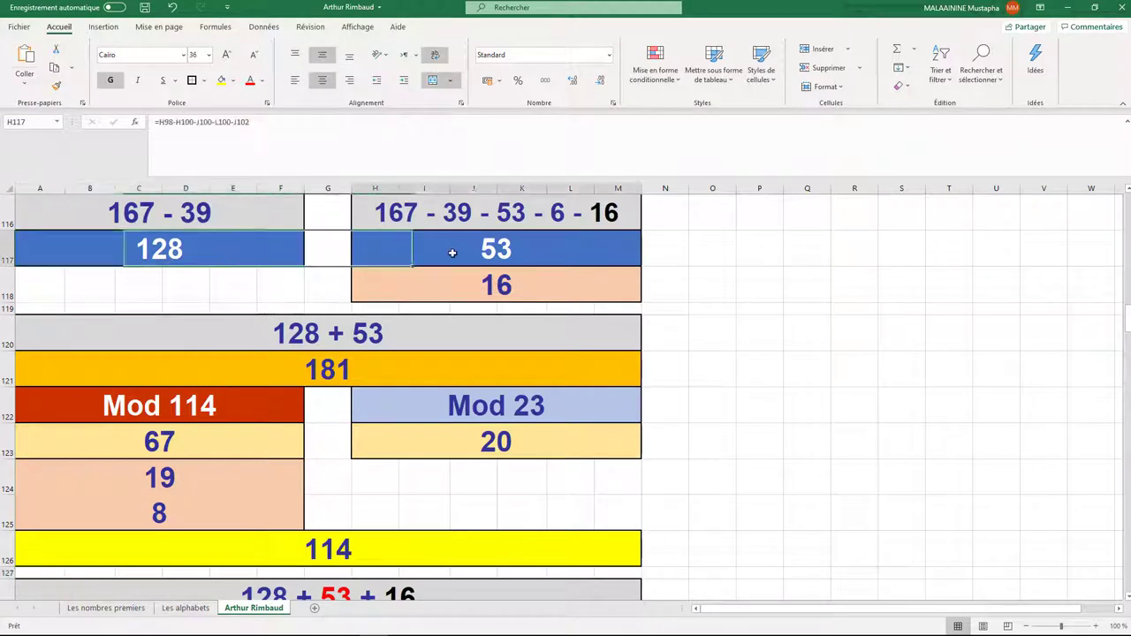
click(172, 249)
click(433, 247)
click(496, 287)
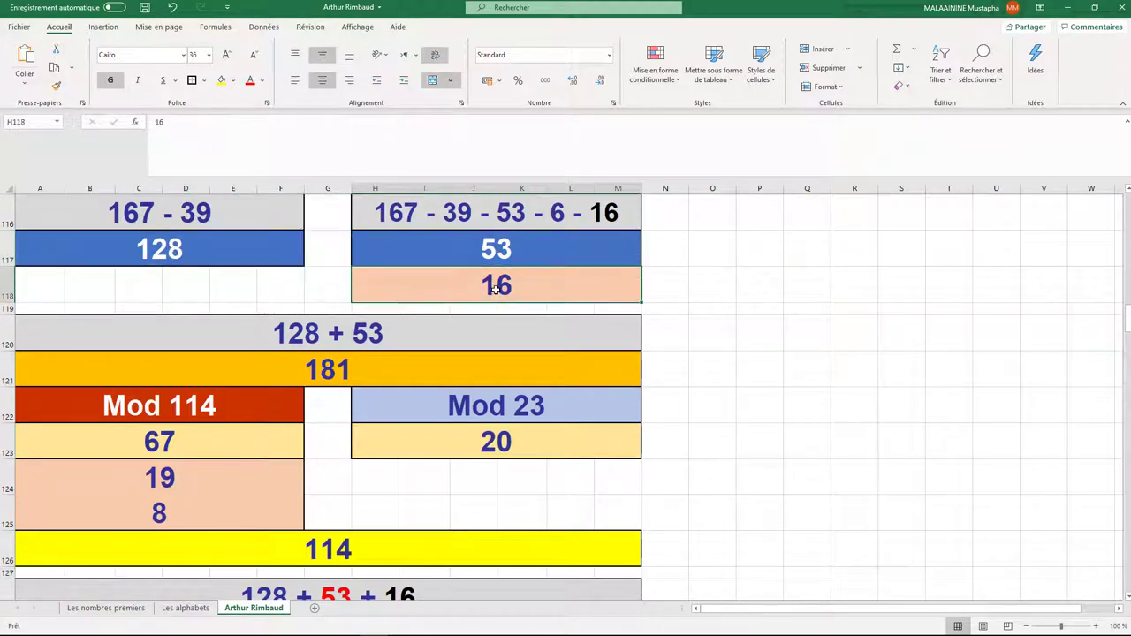
scroll(495, 287, down, 2)
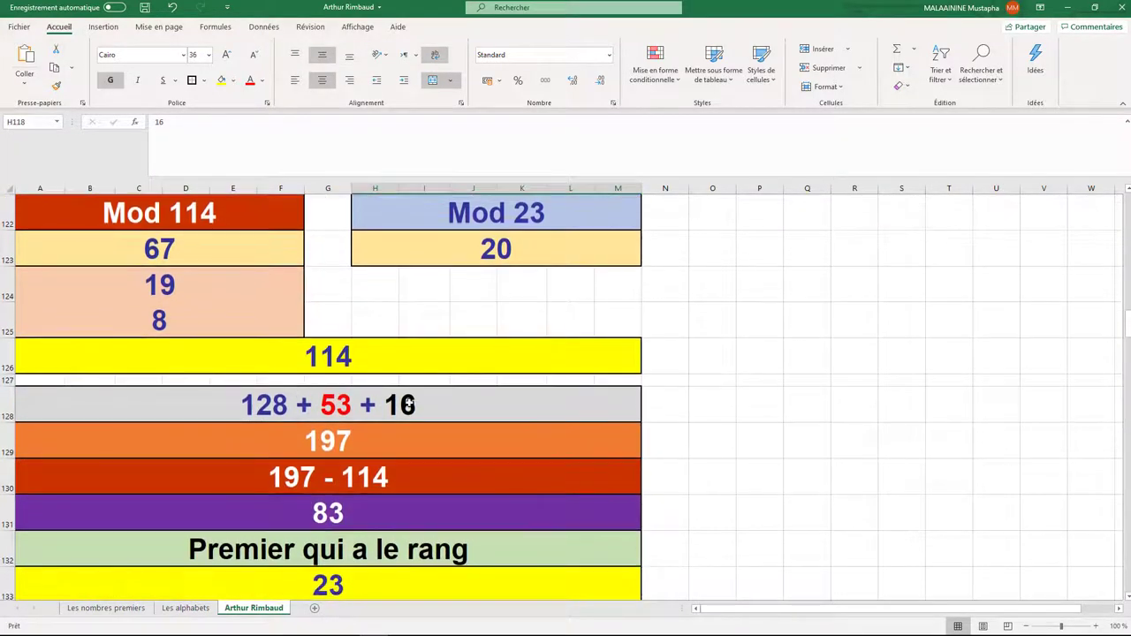
click(348, 446)
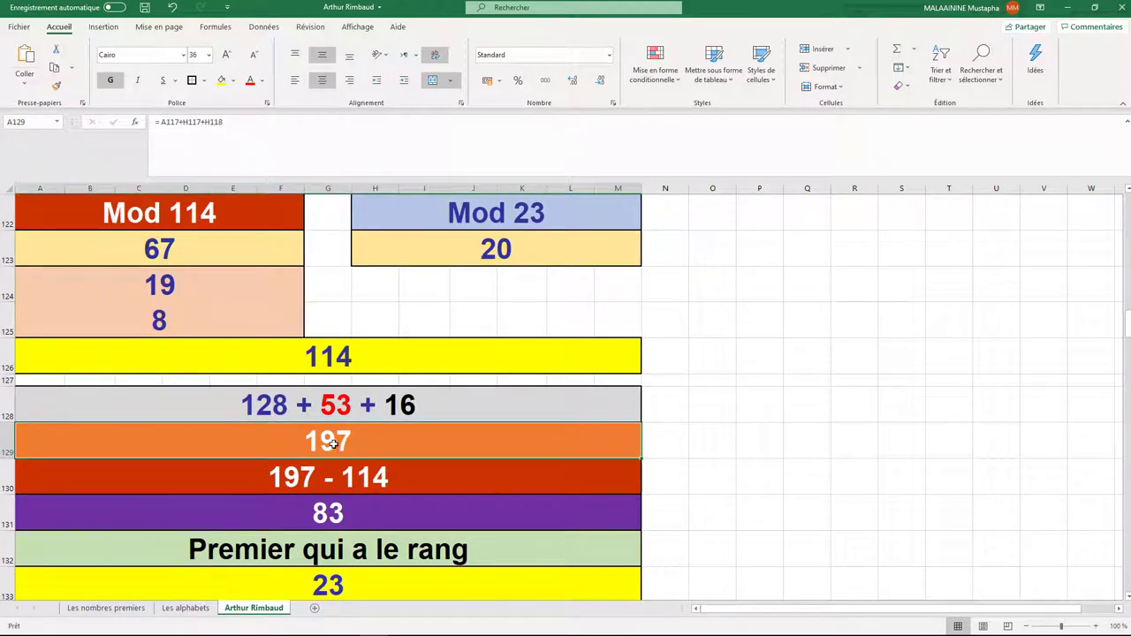
Trace the subtraction in A131 back to the total in A126 and check its prime rank in A133
click(346, 364)
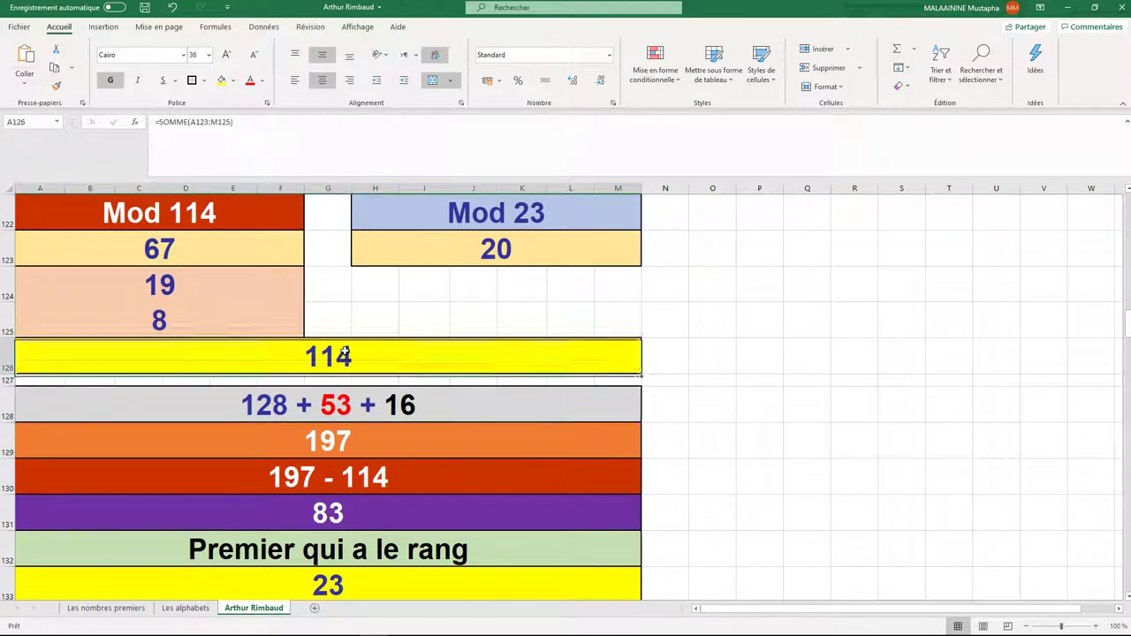
click(339, 497)
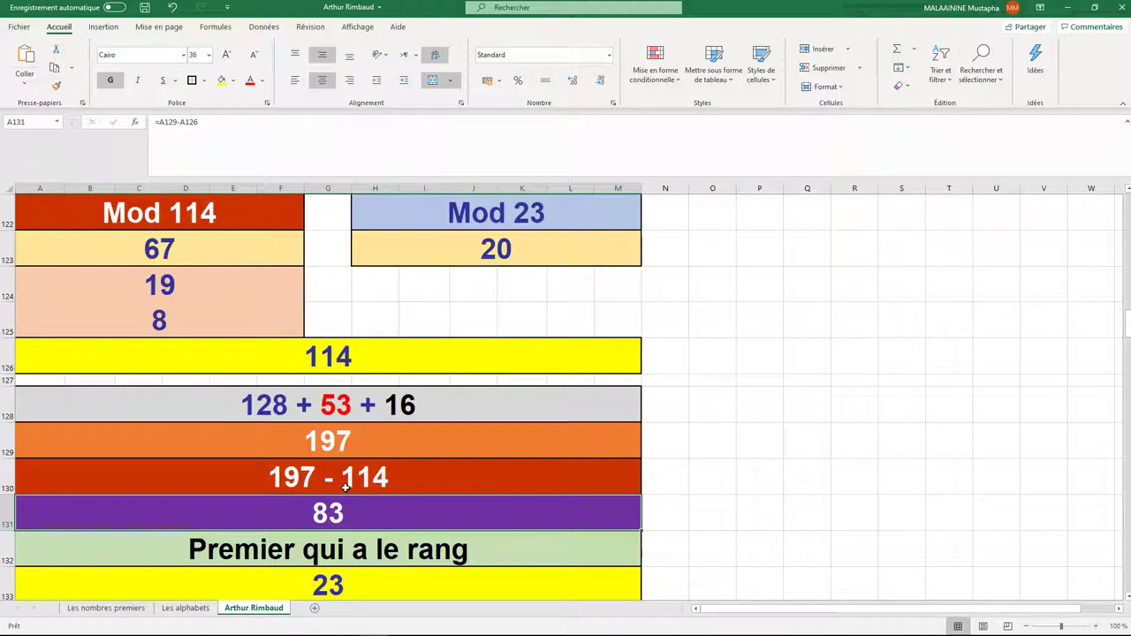
scroll(345, 487, down, 1)
click(339, 477)
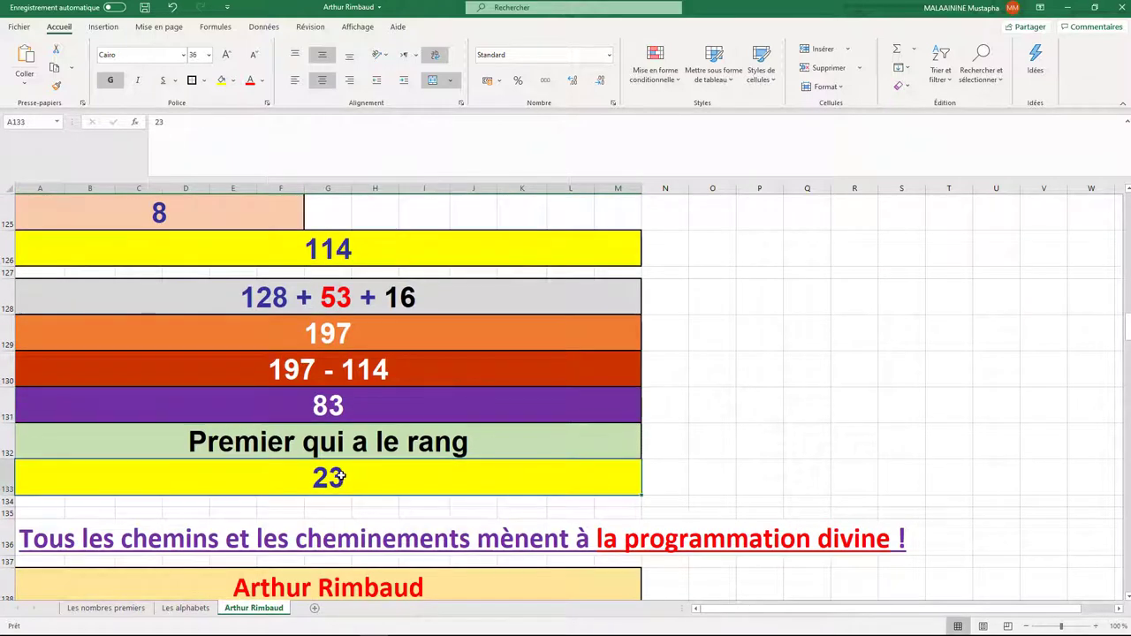
In the "Tous les chemins" section, examine the letter-value sums in A143 and H143 and the prime rank in H145
scroll(535, 324, down, 2)
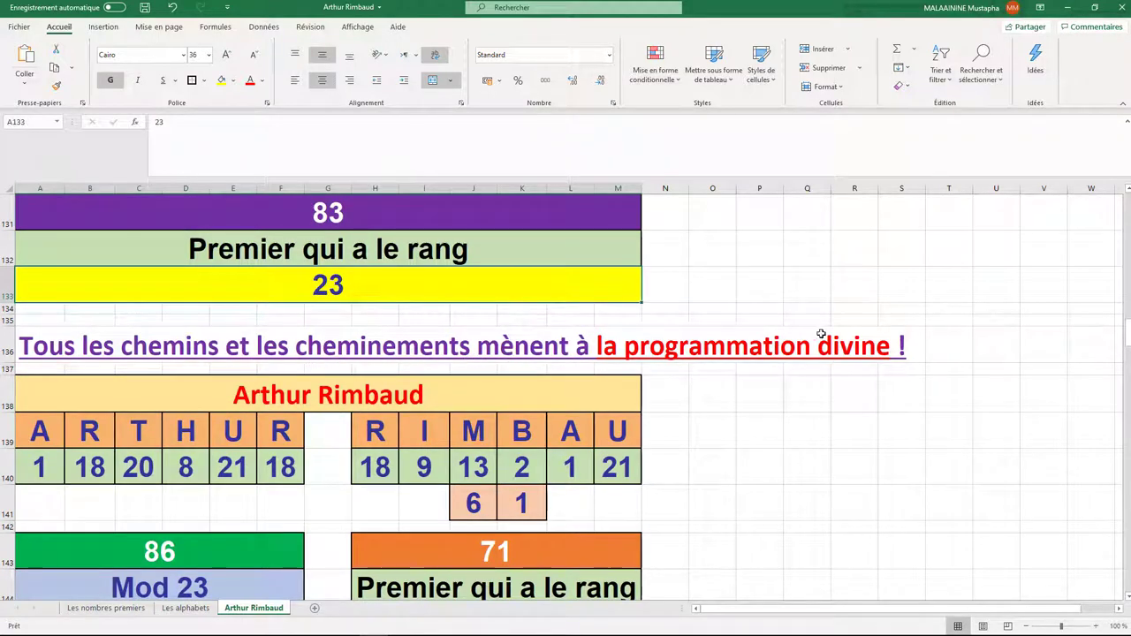
scroll(831, 332, down, 1)
double_click(152, 438)
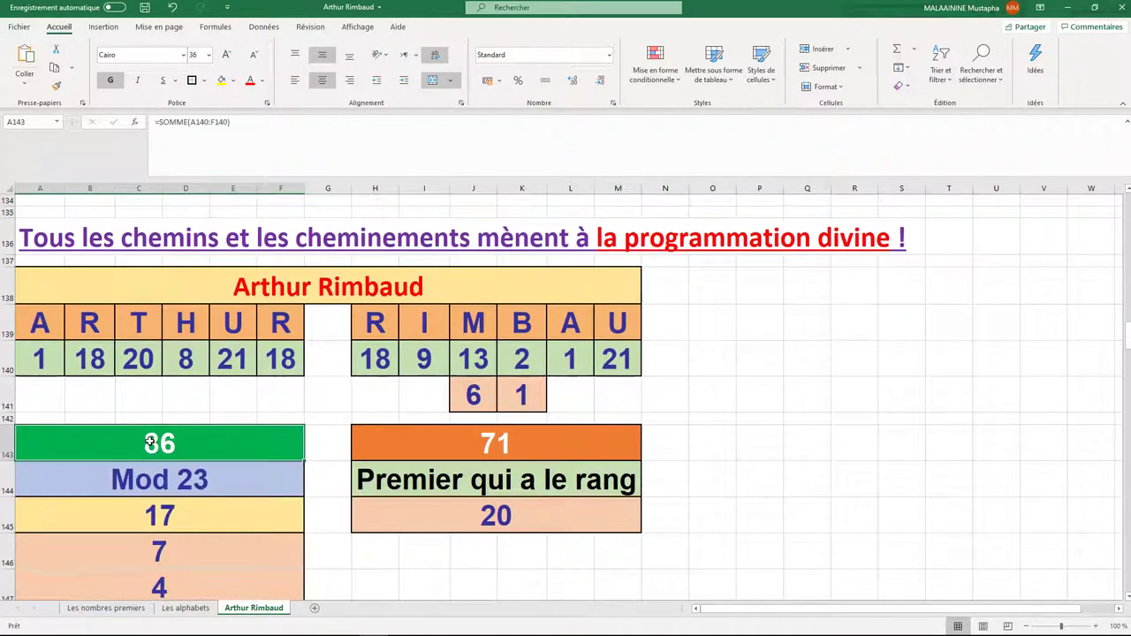
key(Return)
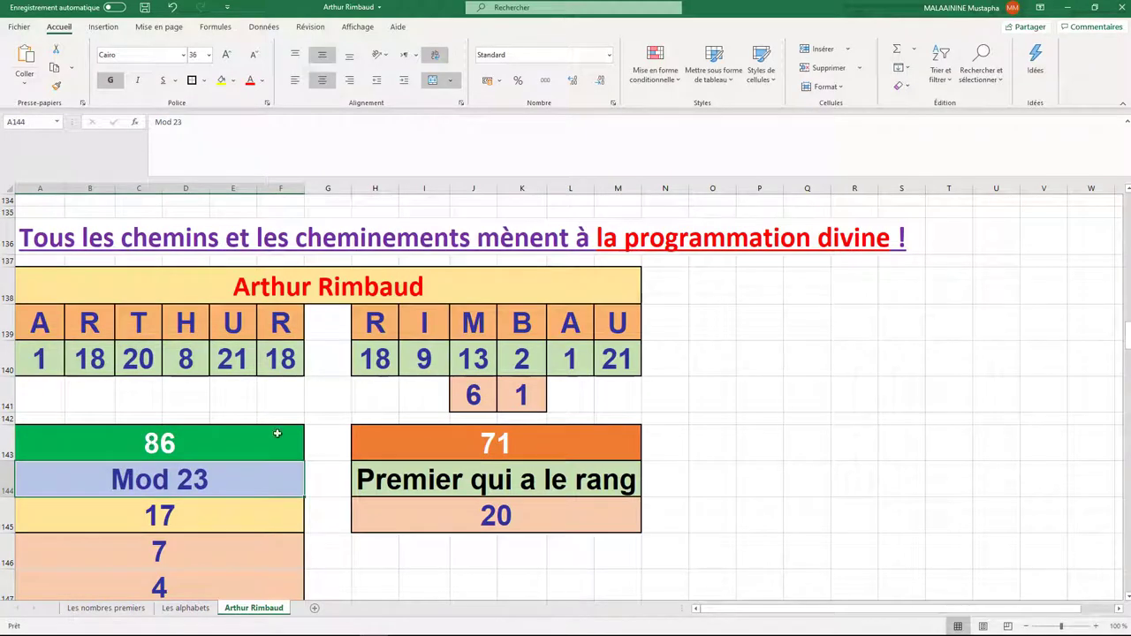
double_click(460, 437)
key(Return)
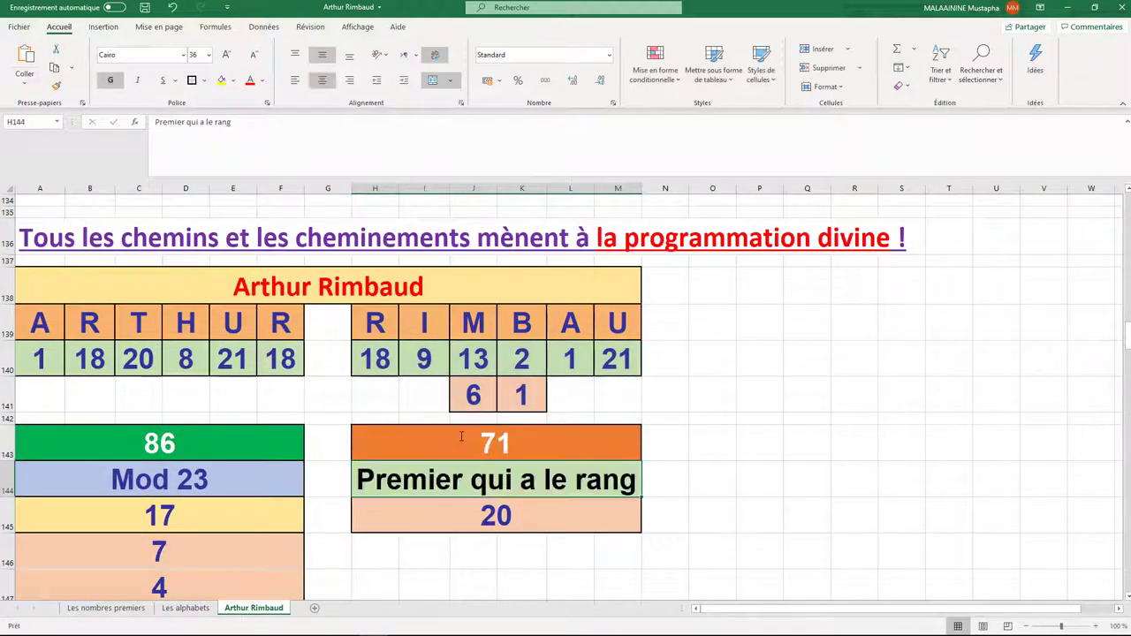
click(461, 436)
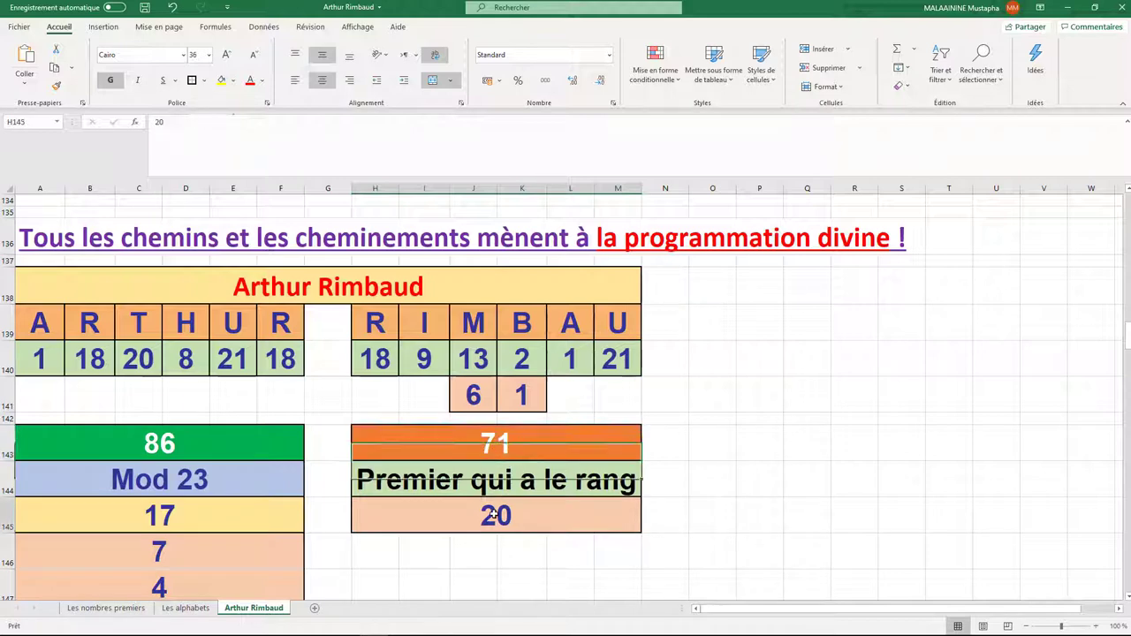
Check the Mod 23 result of A143 in A145 and its prime rank in A146
scroll(327, 446, down, 1)
click(160, 386)
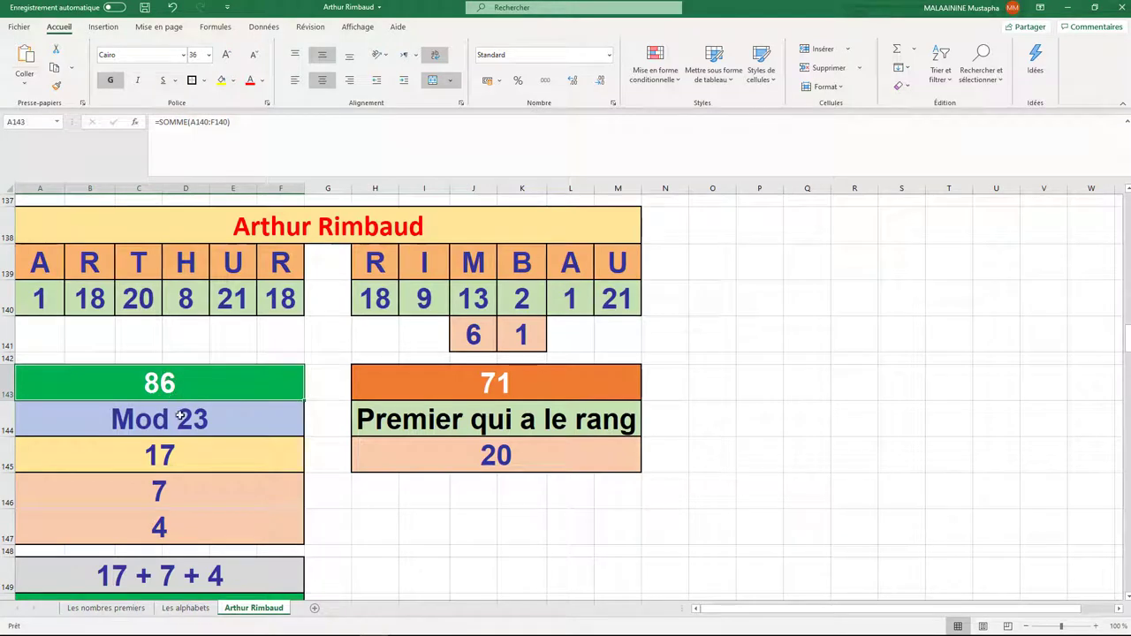
click(182, 415)
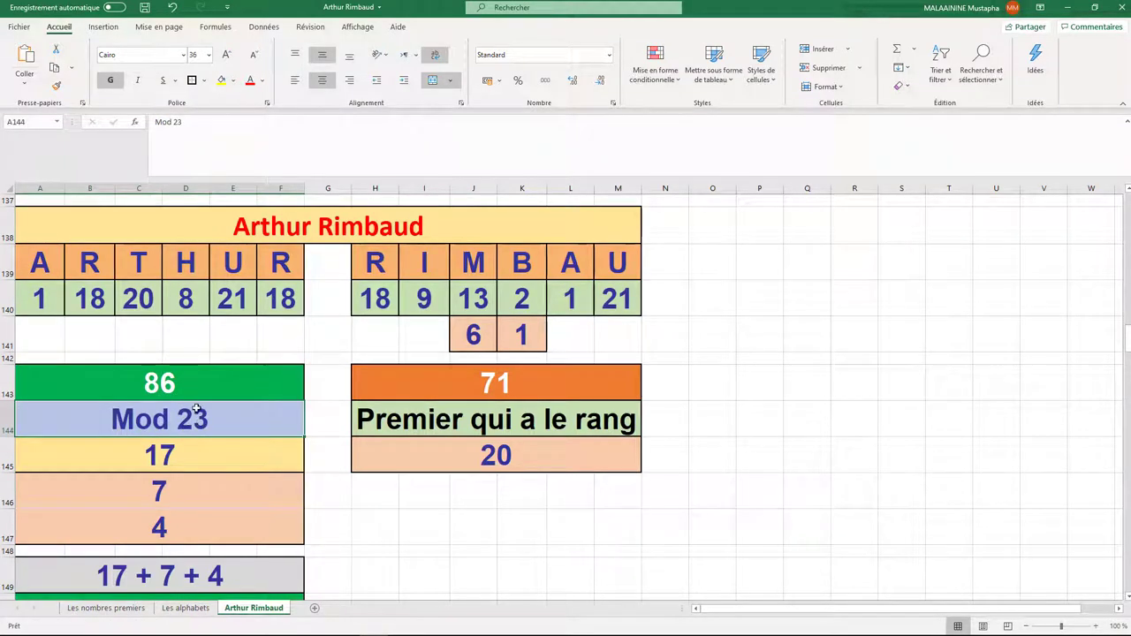
click(165, 386)
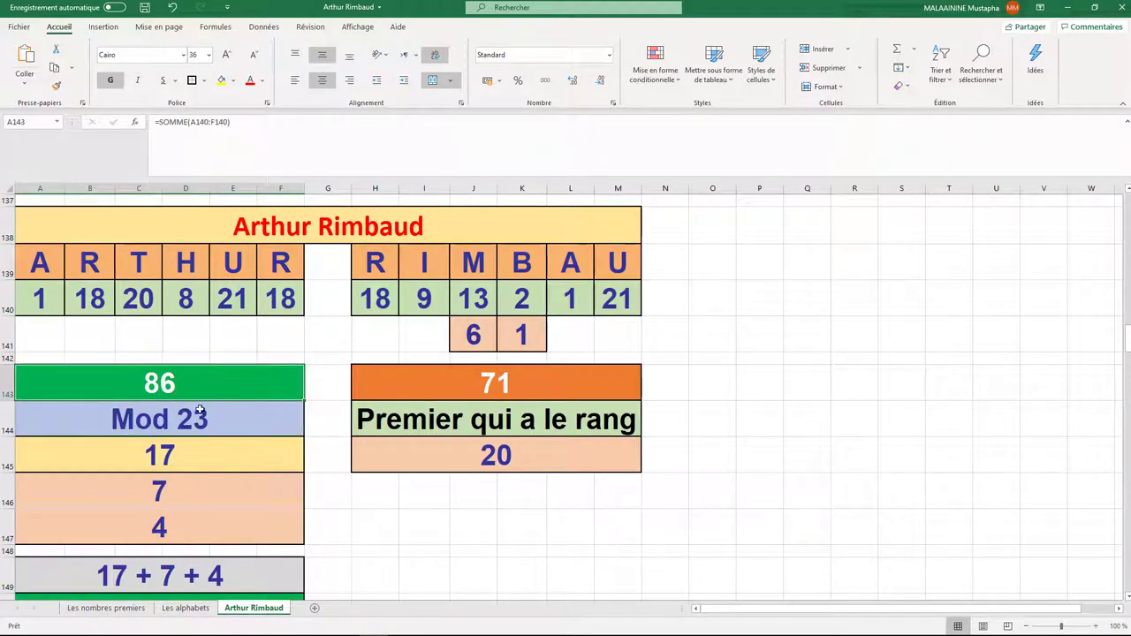
click(157, 451)
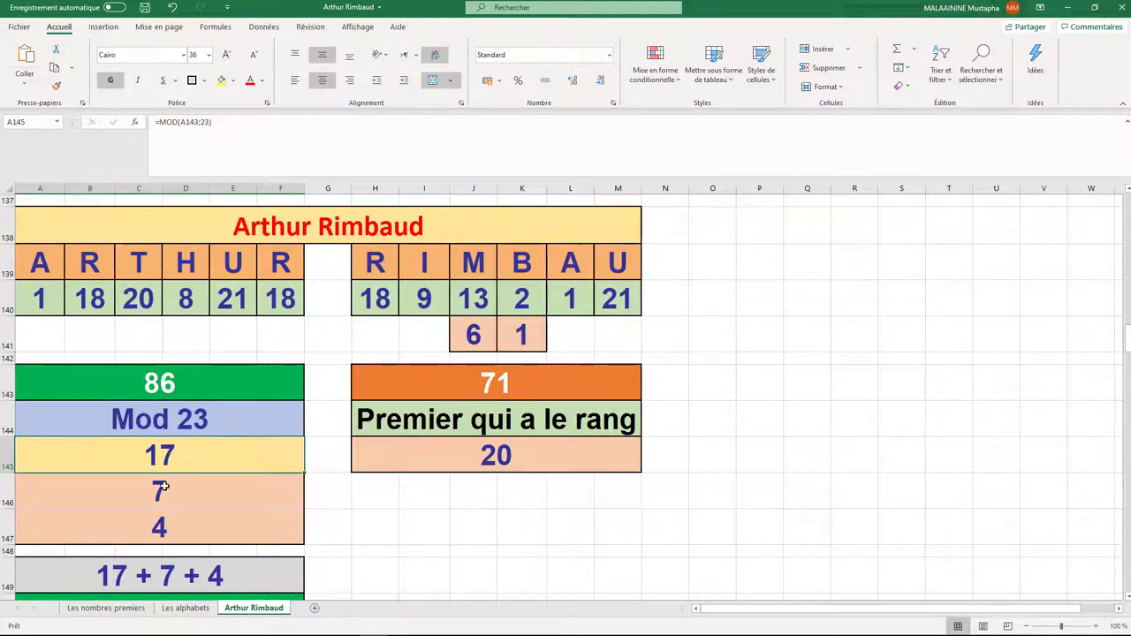
click(162, 486)
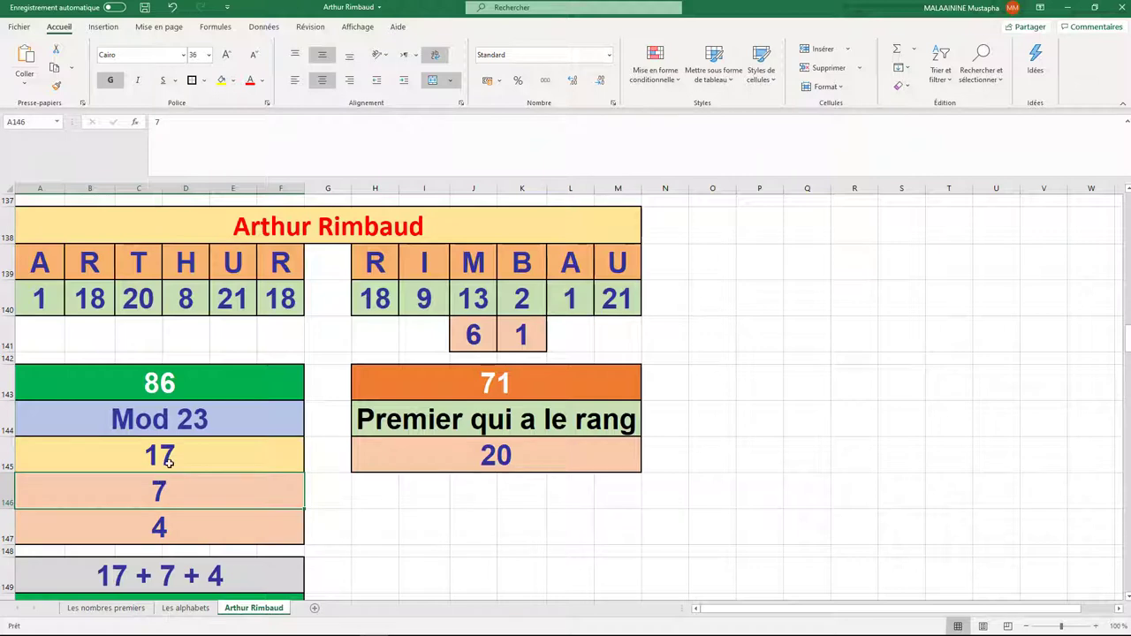
Trace the sum in A150 back to the modulo result in A145 and the ranks in A146 and A147
scroll(164, 469, down, 1)
click(165, 439)
click(169, 368)
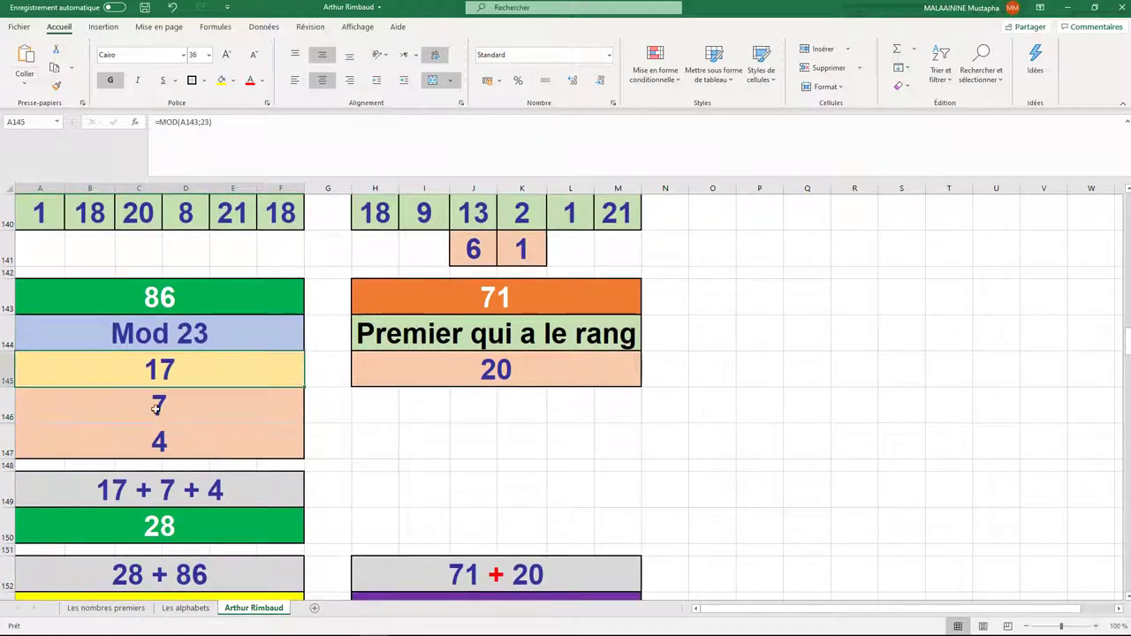
click(162, 404)
click(160, 444)
click(165, 523)
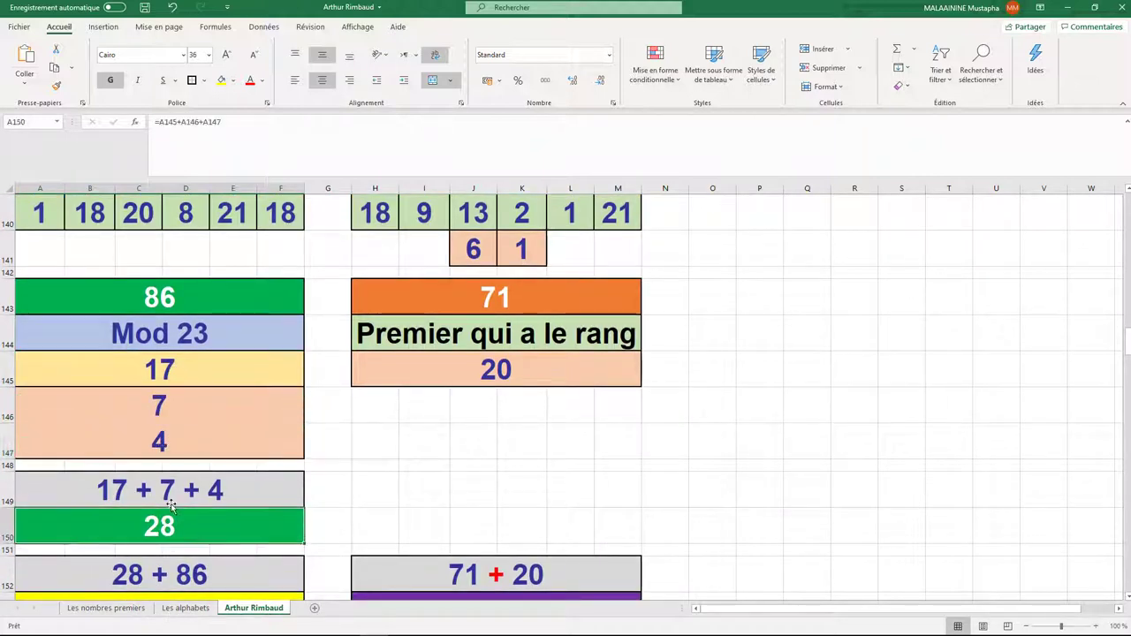
Examine how A153 adds the sum in A150 to the first name's letter total in A143
click(152, 299)
click(159, 525)
scroll(157, 521, down, 1)
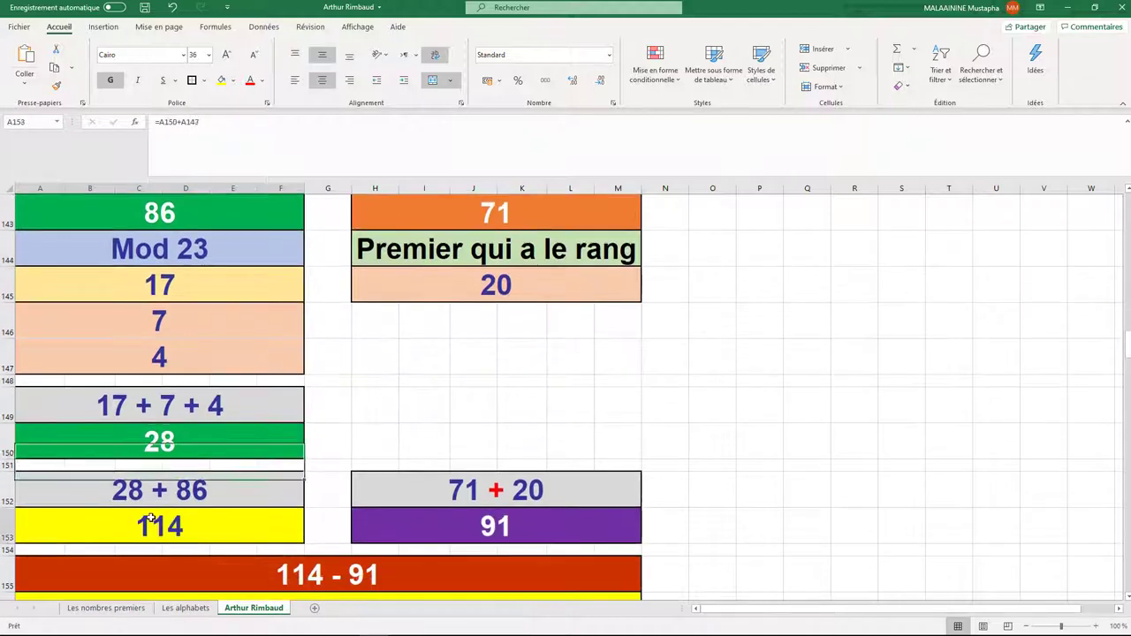
click(150, 521)
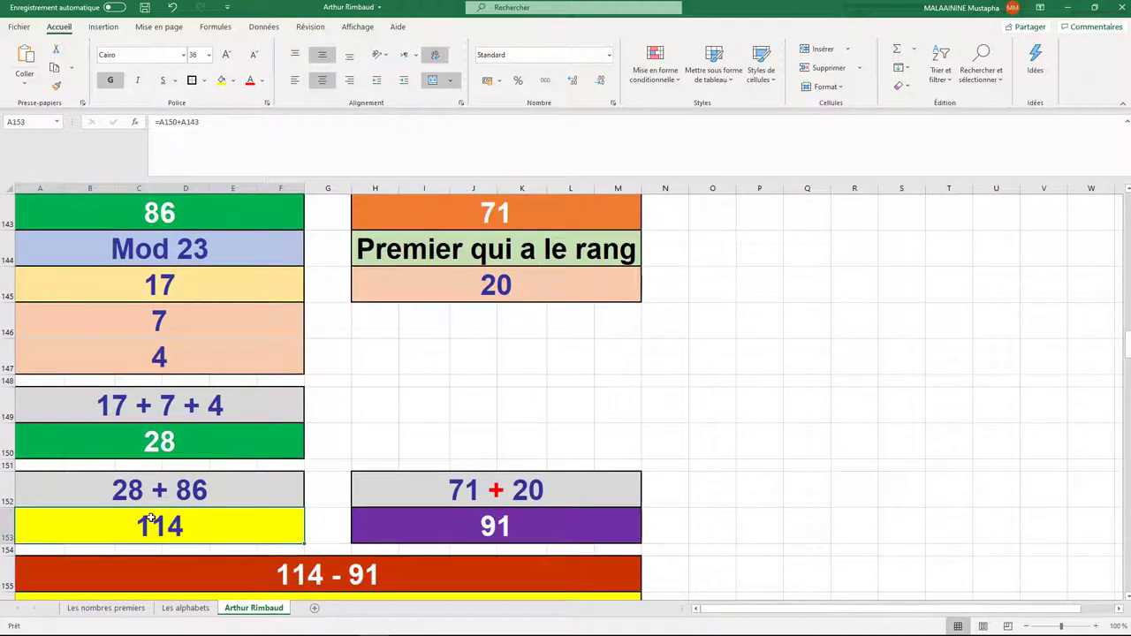
Trace the sum in H153 back to H143 and H145, and check its subtraction from A153 in A156
click(486, 222)
click(489, 286)
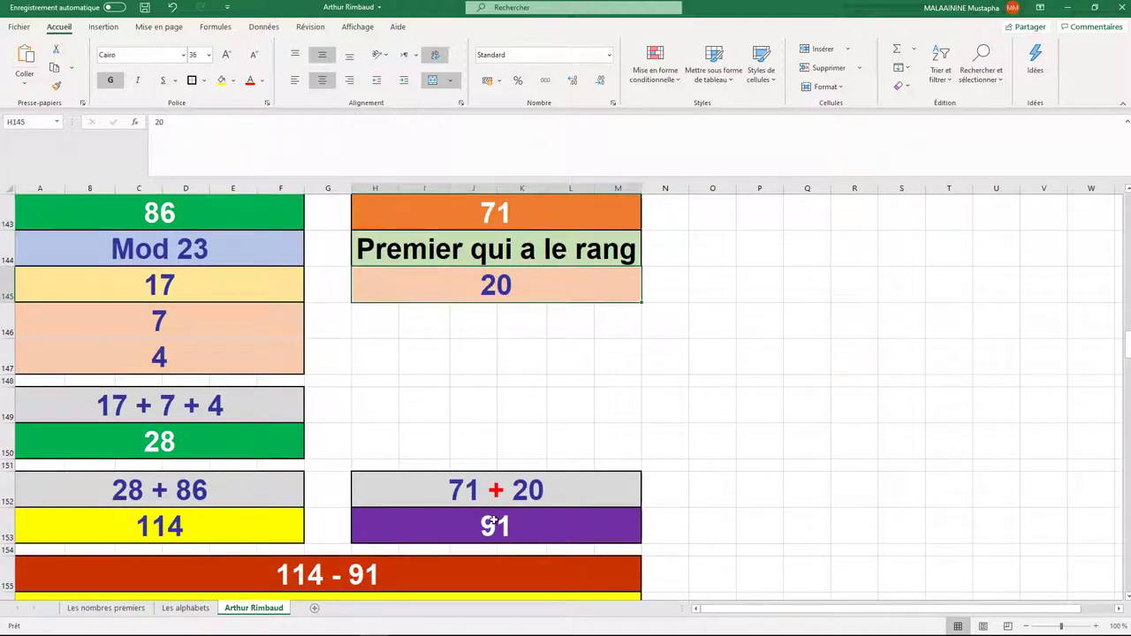
click(493, 523)
click(213, 521)
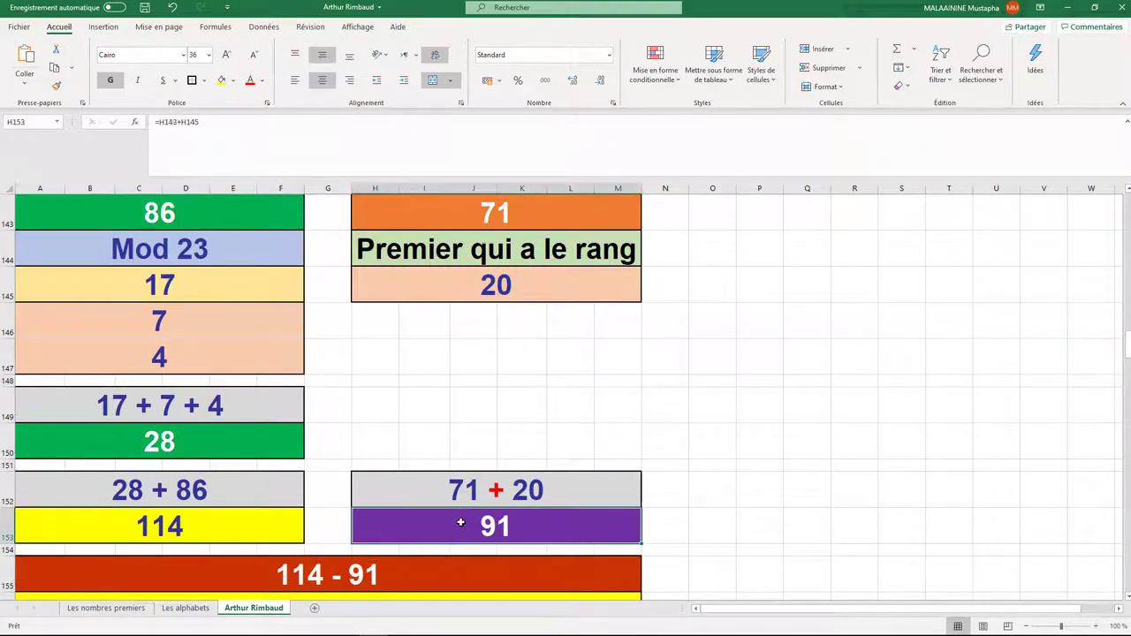
scroll(406, 521, down, 1)
click(352, 510)
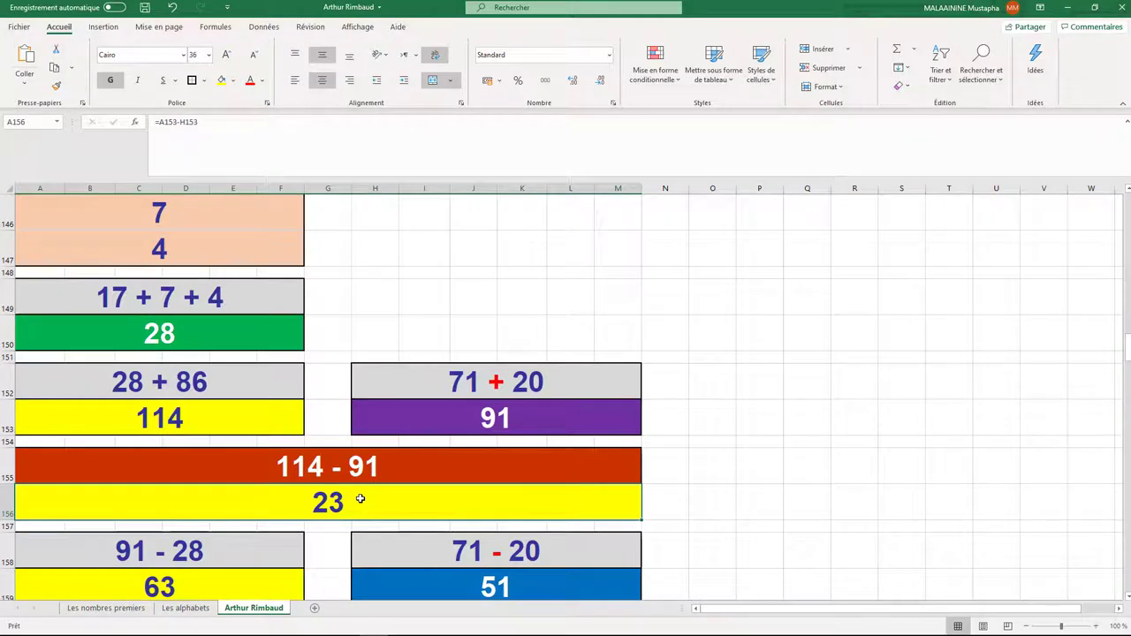
Trace the subtraction in A159 back to H153 and A150, and check the difference of H143 and H145 in H159
click(498, 420)
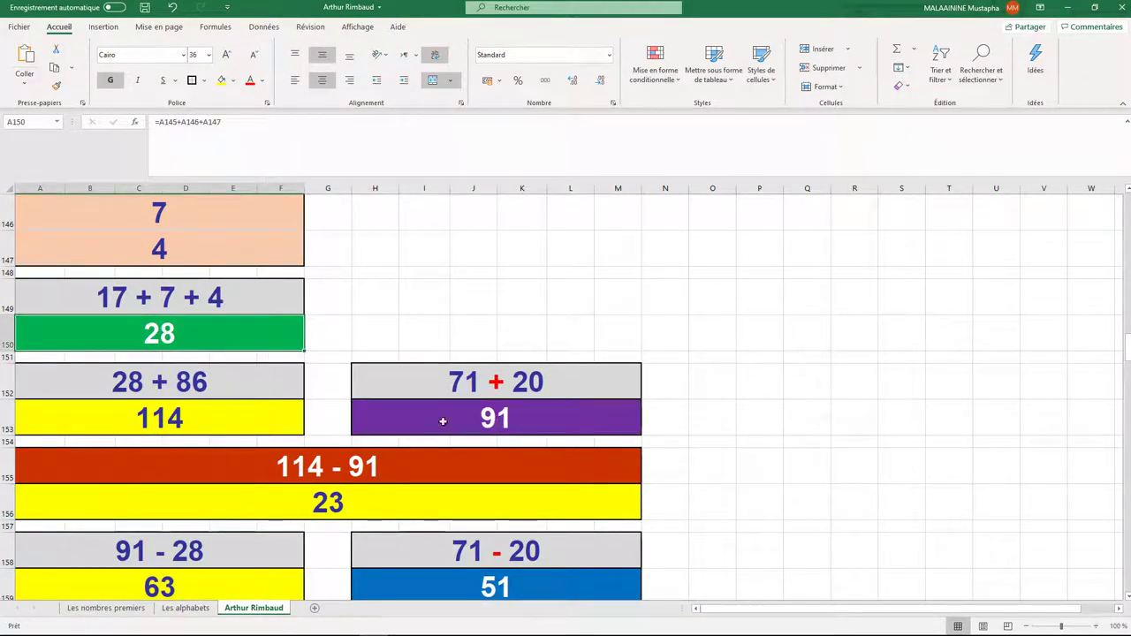
click(146, 332)
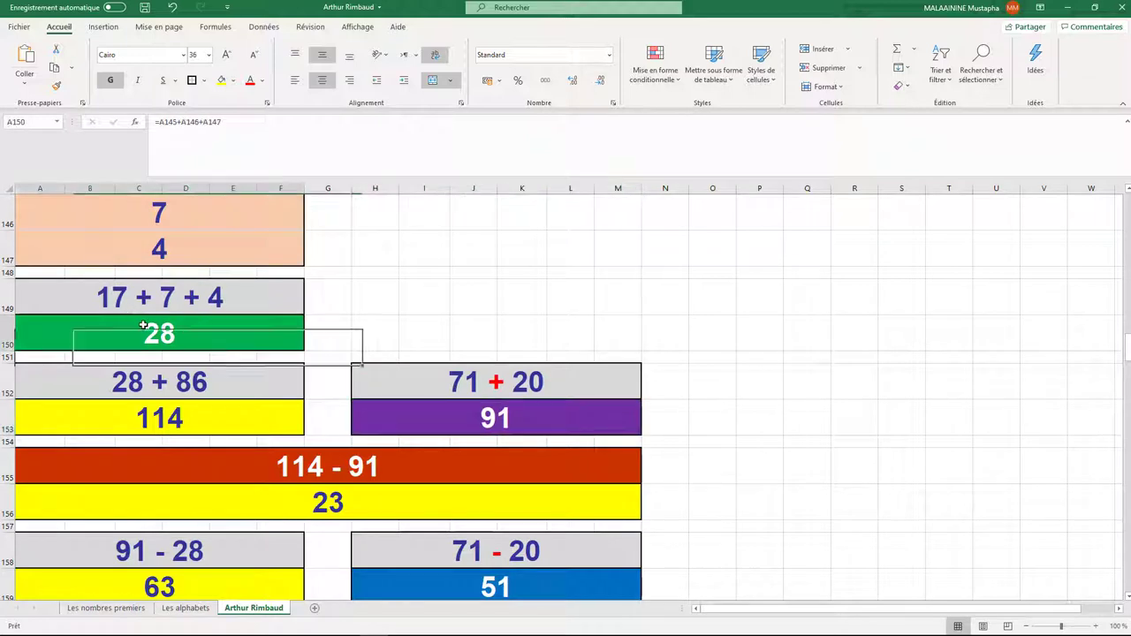
click(160, 587)
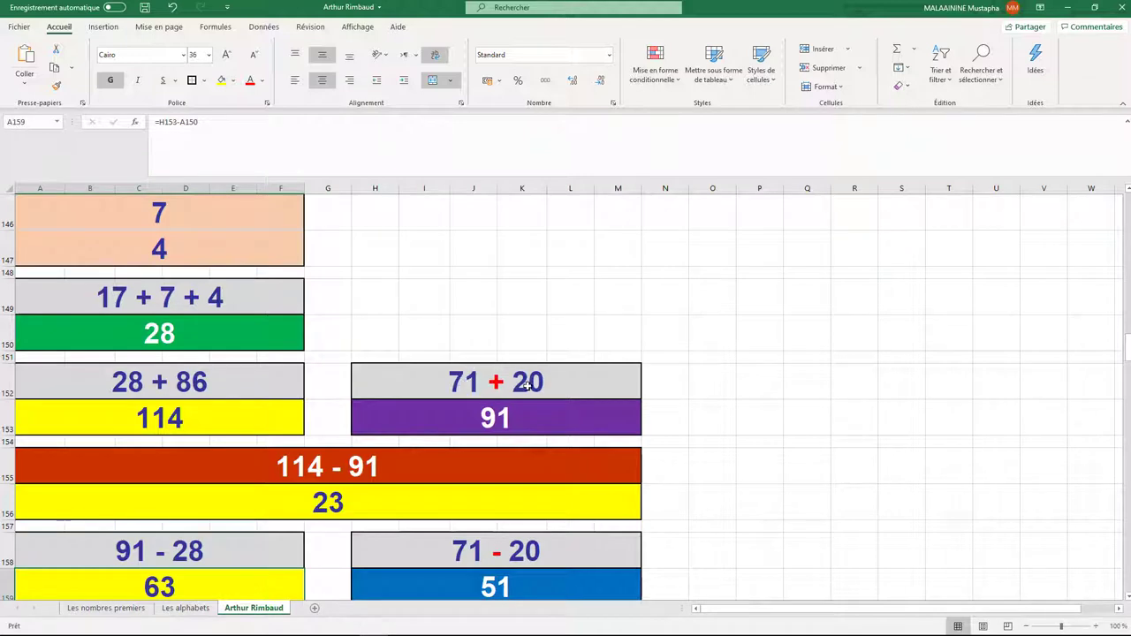
scroll(477, 481, down, 1)
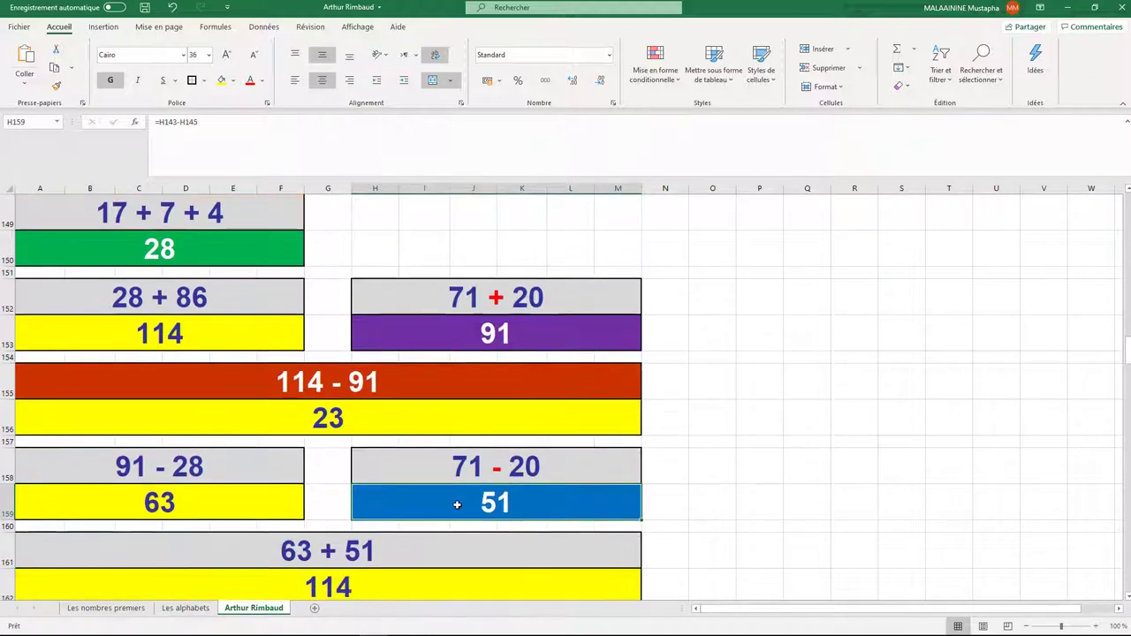
click(492, 499)
Check the sum of A159 and H159 in A162 and go to the section on alphabetic ranks, birth date and death date
scroll(492, 499, down, 1)
click(377, 512)
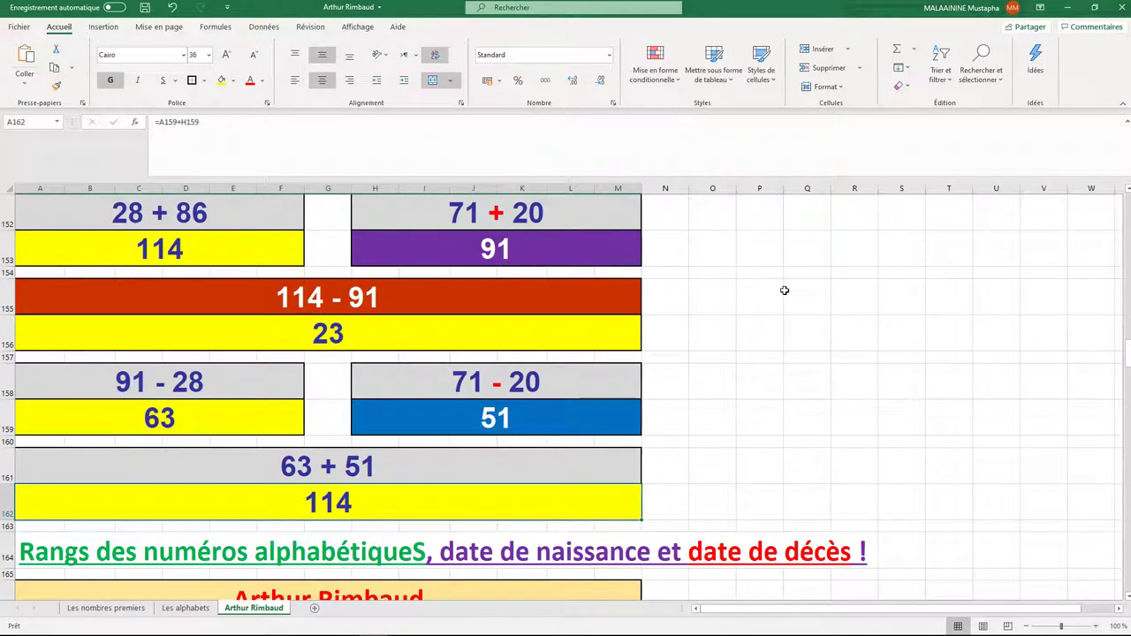
scroll(781, 291, down, 2)
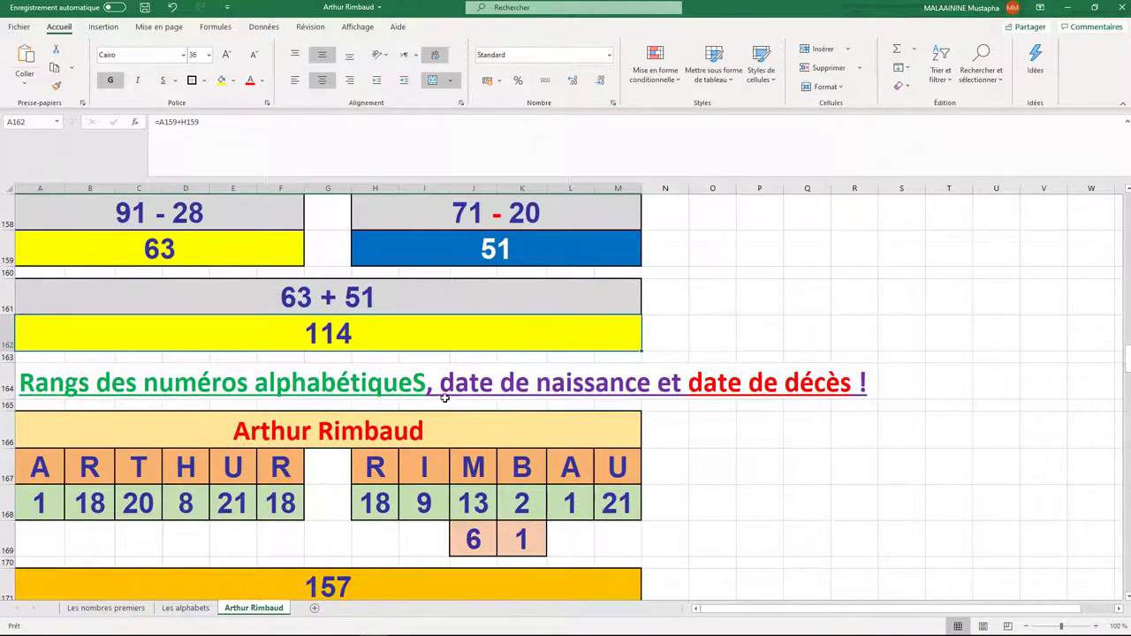
Correct the section heading in A164 so that "alphabétiques" ends in a lowercase s
scroll(828, 371, down, 2)
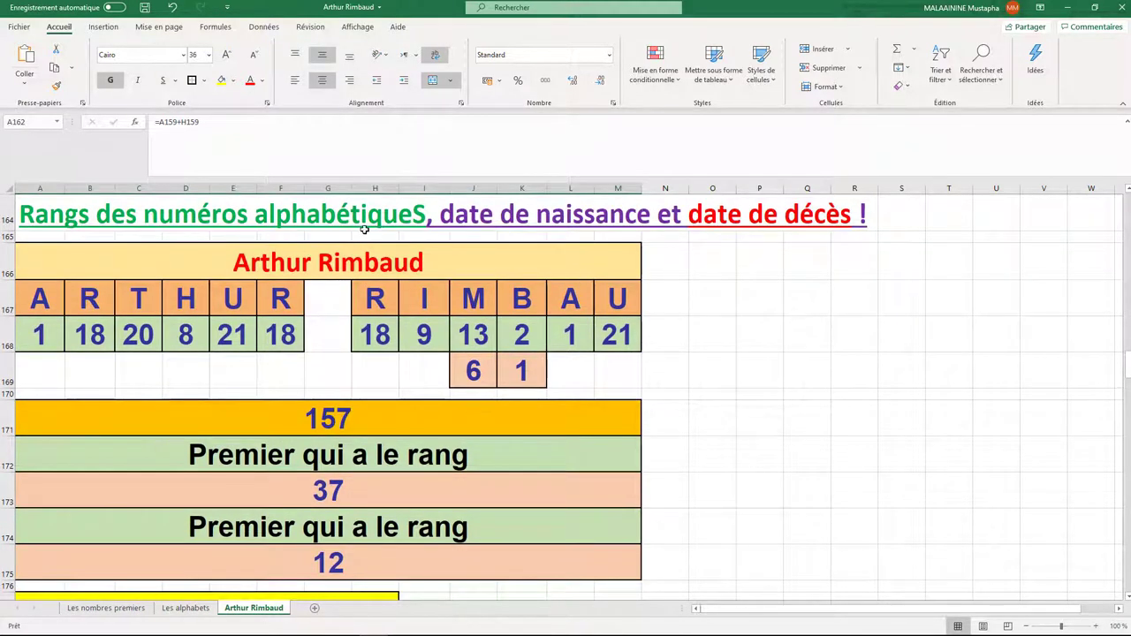
click(34, 222)
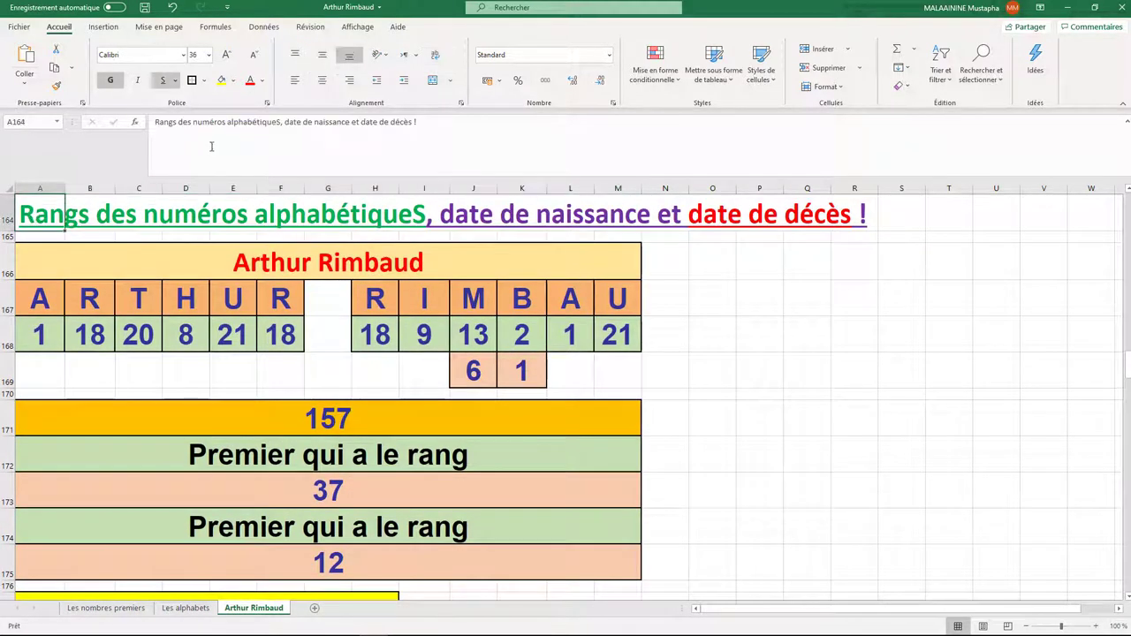
click(277, 121)
text(,)
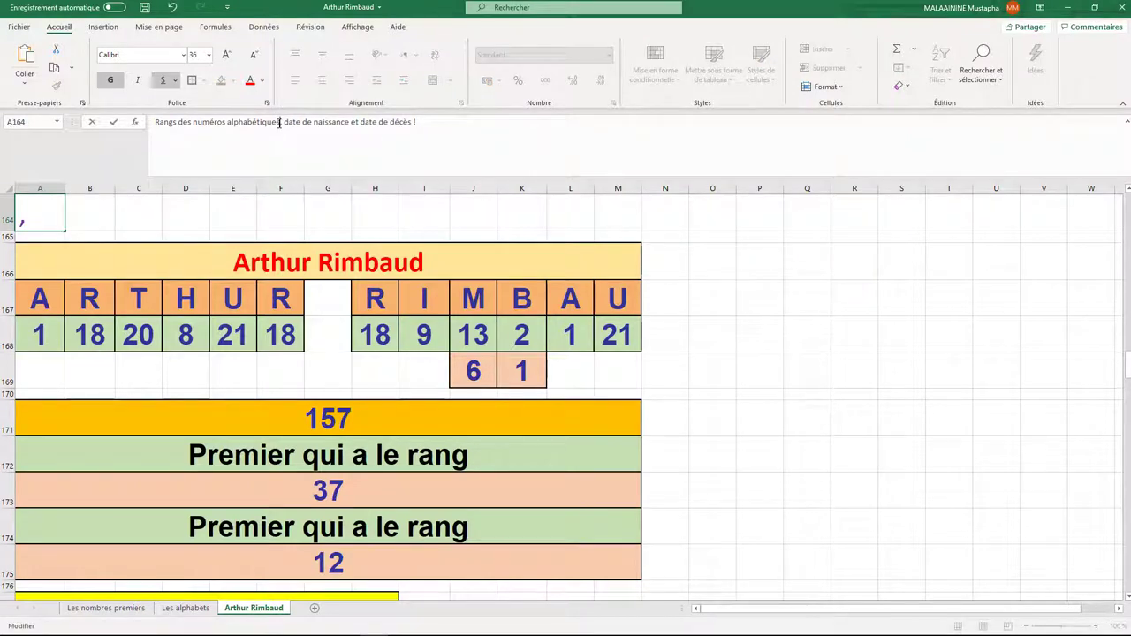
key(Return)
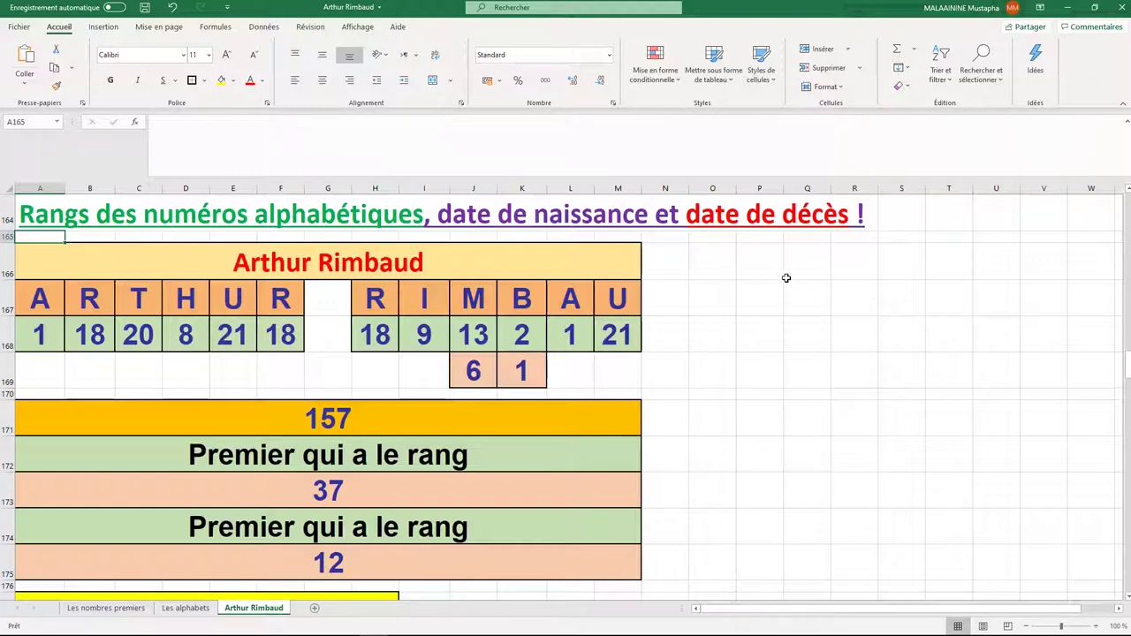
Check that A171 sums the range A168:M169, and review the prime ranks in A173 and A175
double_click(339, 417)
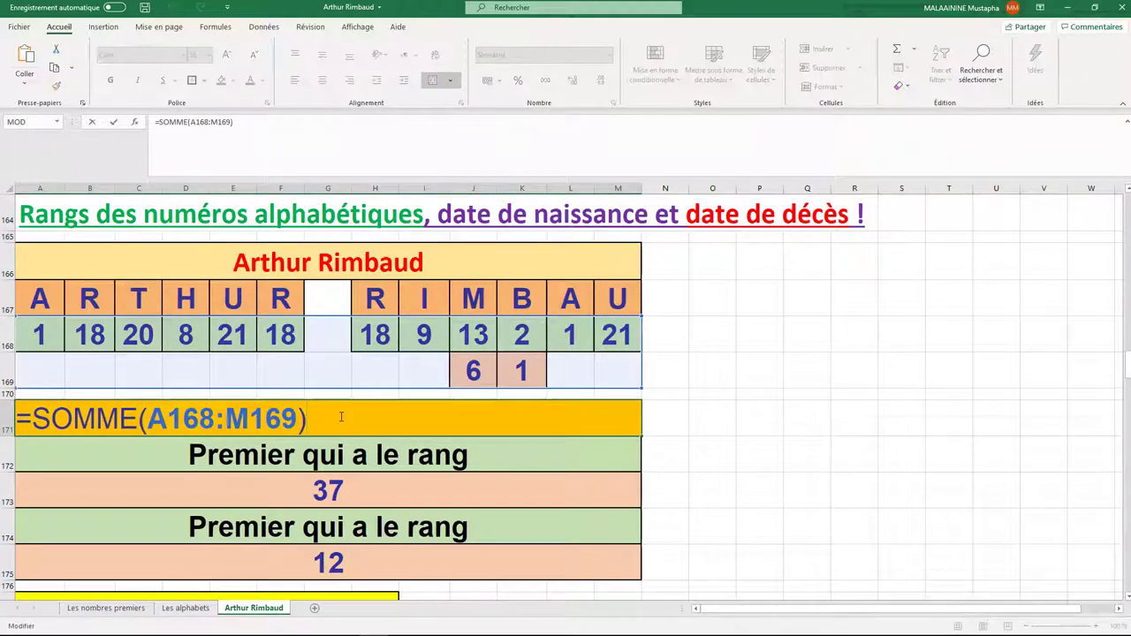
key(Return)
click(331, 489)
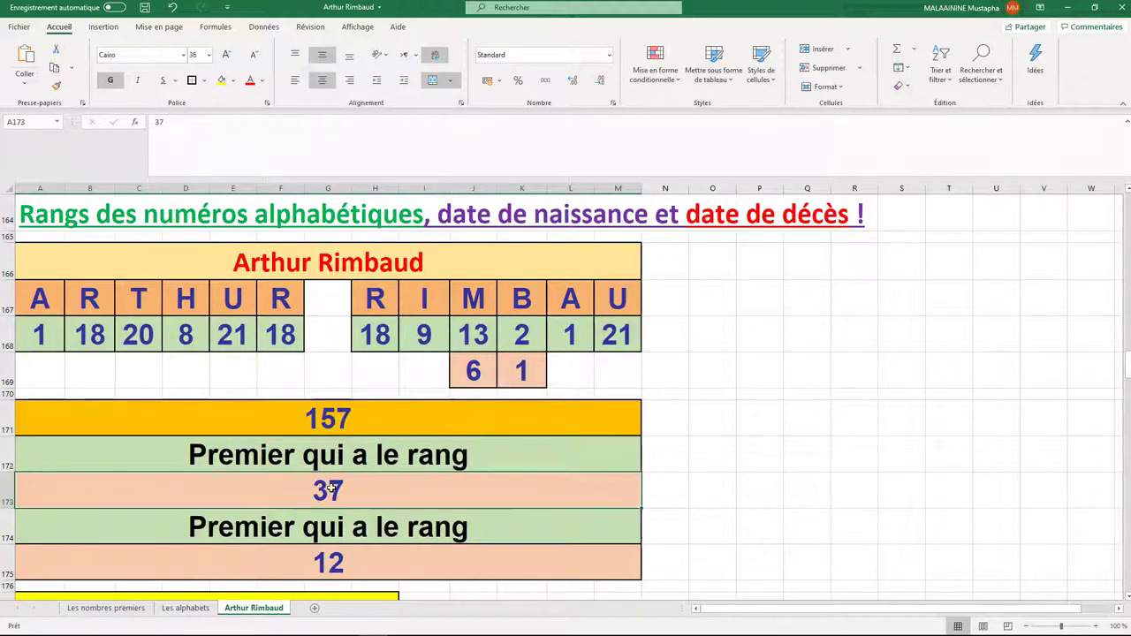
click(338, 564)
scroll(432, 433, down, 2)
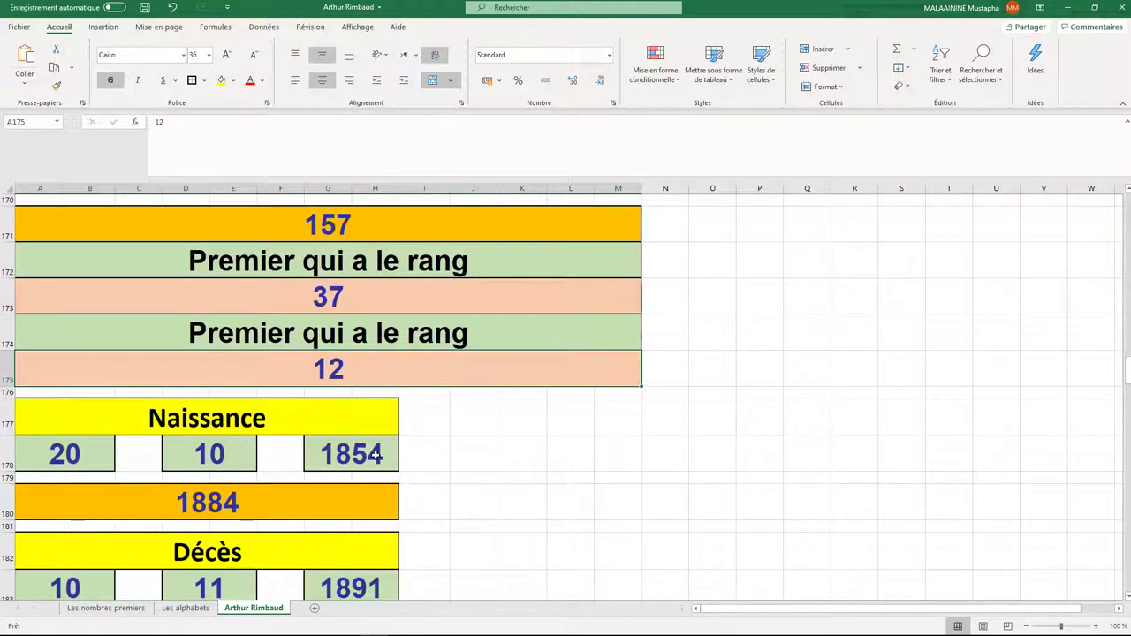
Trace the birth-date sum in A180 back to the range A178:H178
click(209, 504)
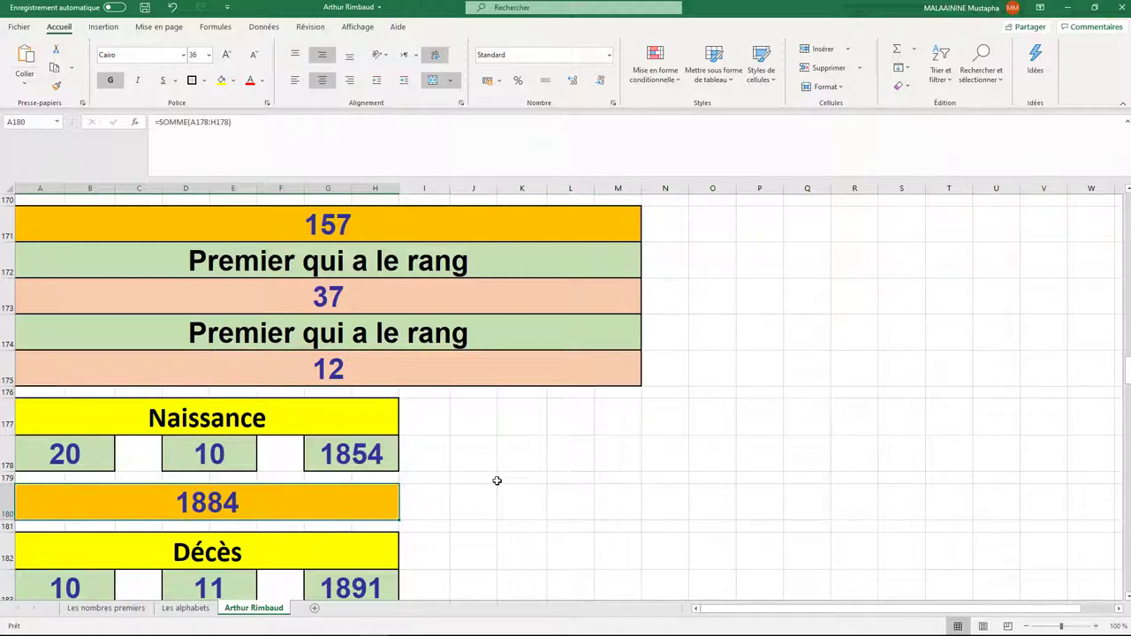
double_click(243, 505)
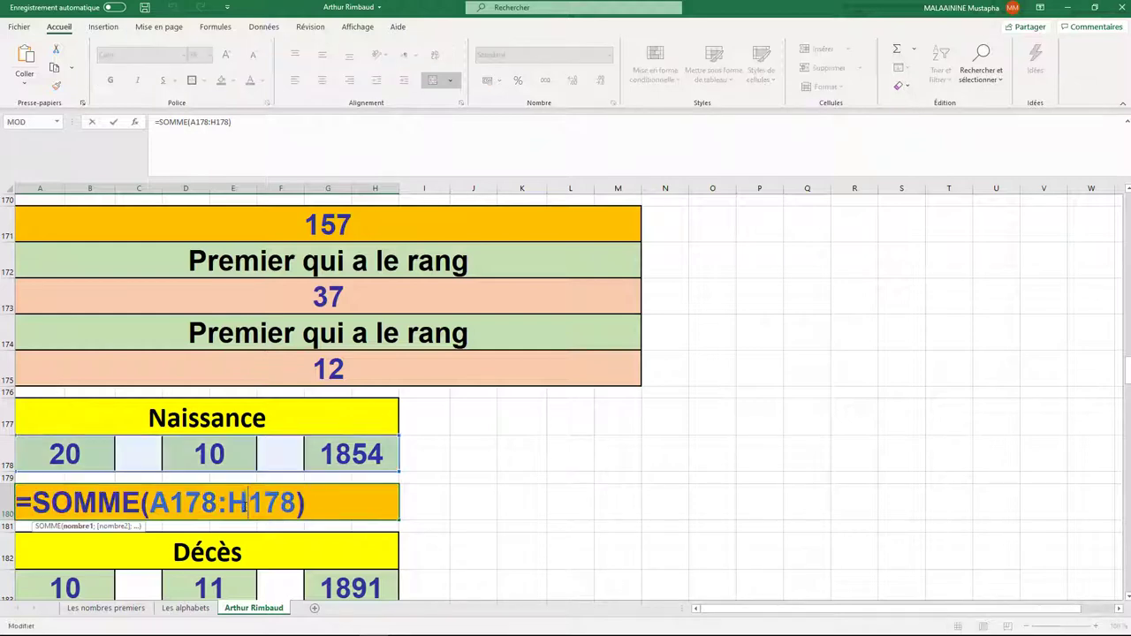
key(Escape)
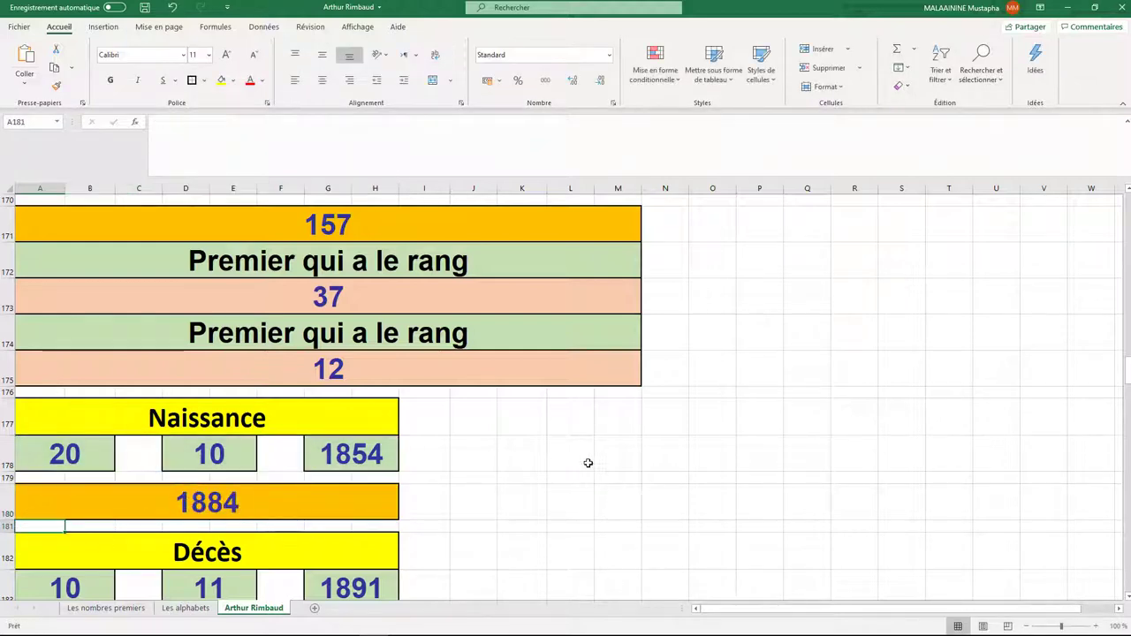
Calculate the death year minus the birth year in L178 as a temporary check, and clear the cell
click(576, 450)
text(=)
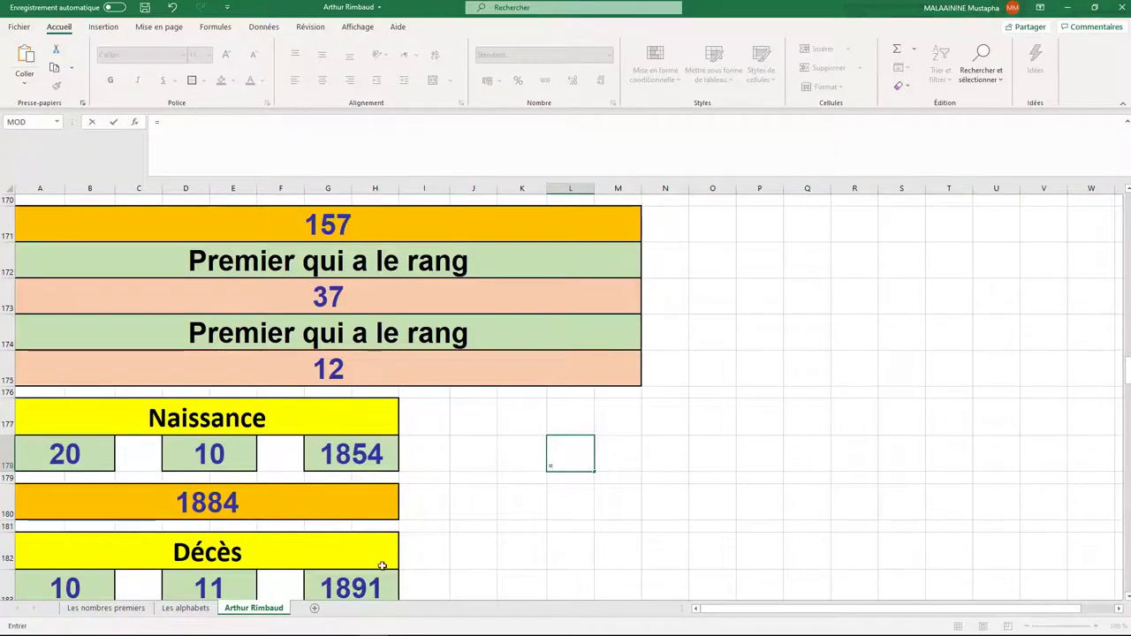
click(359, 584)
text(-)
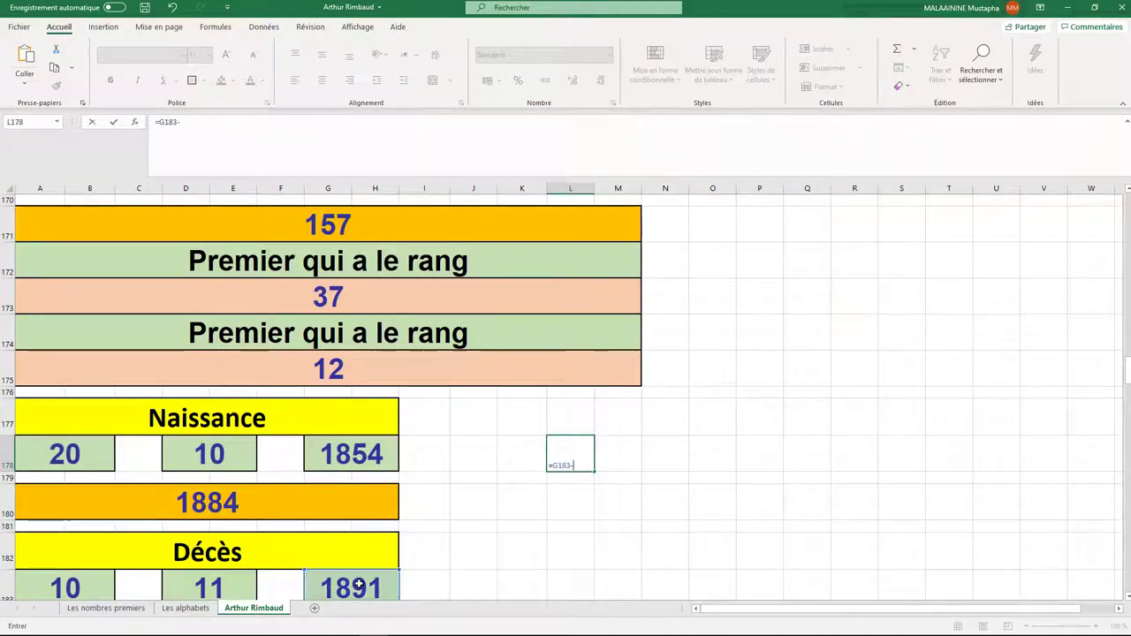
click(356, 451)
key(Return)
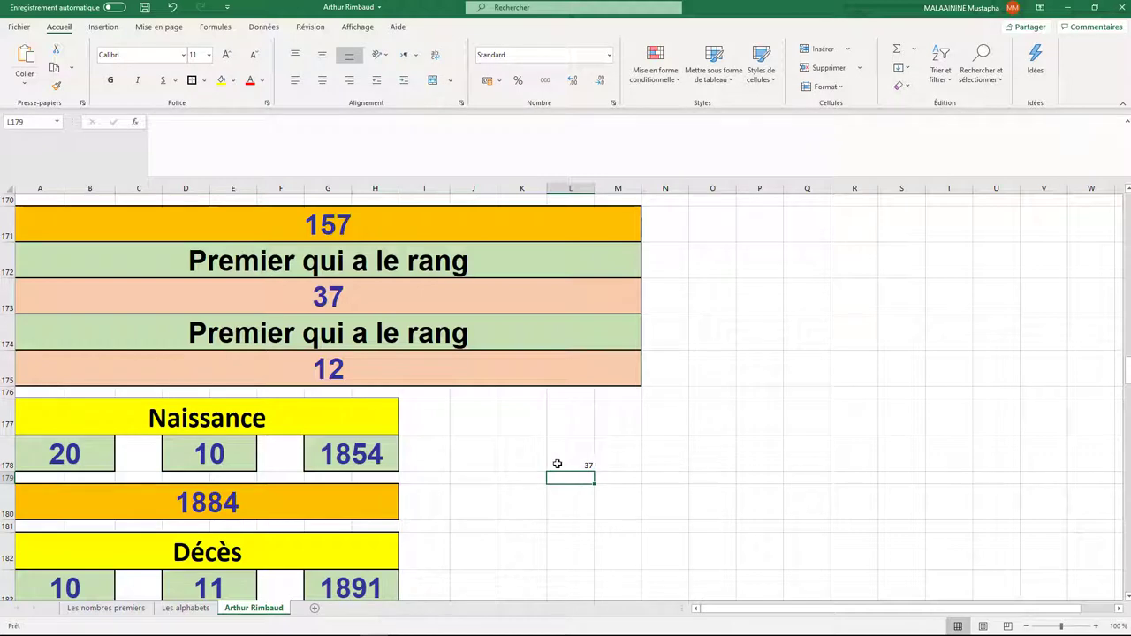
click(558, 464)
key(Delete)
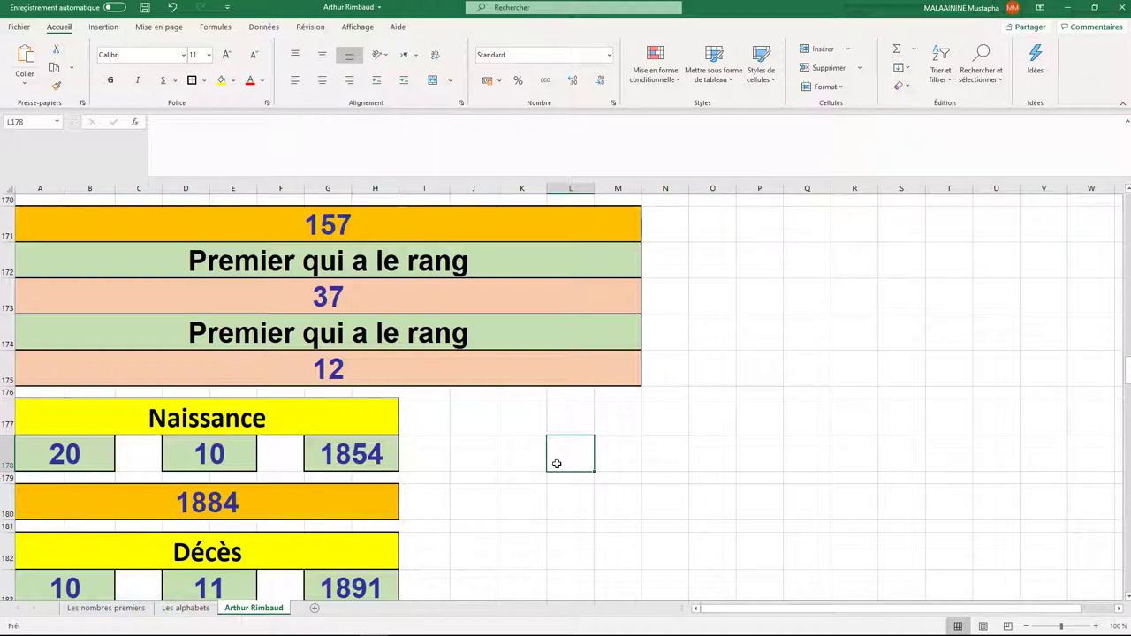
Recheck the birth-date sum in A180 and trace the death-date sum in A188 to the range A183:H187
scroll(557, 463, down, 1)
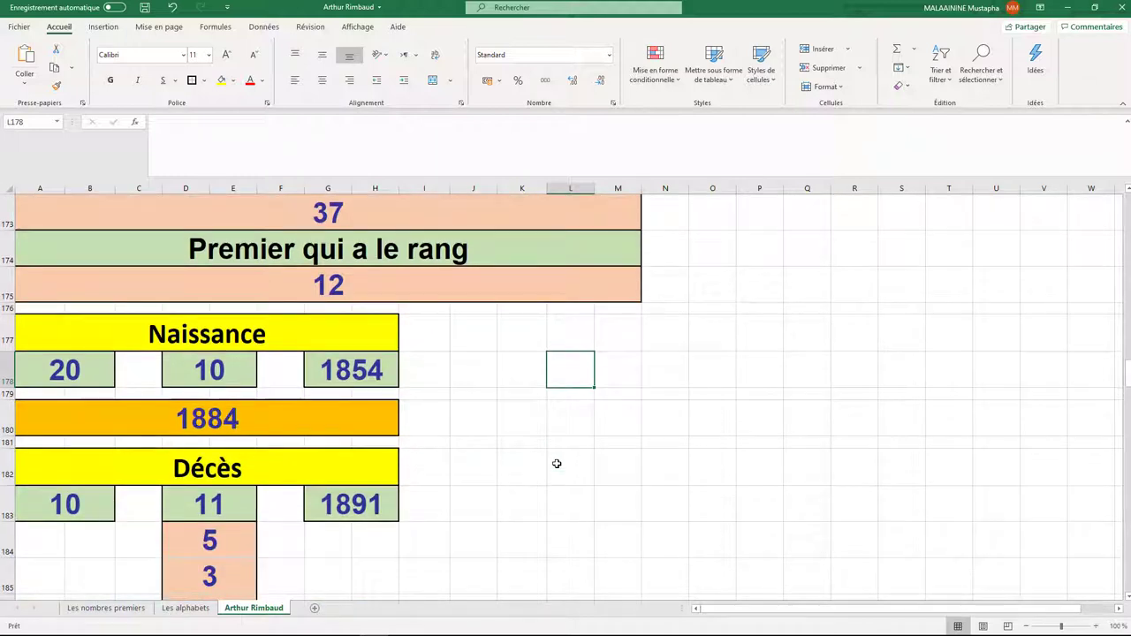
scroll(557, 463, down, 2)
click(193, 304)
double_click(192, 304)
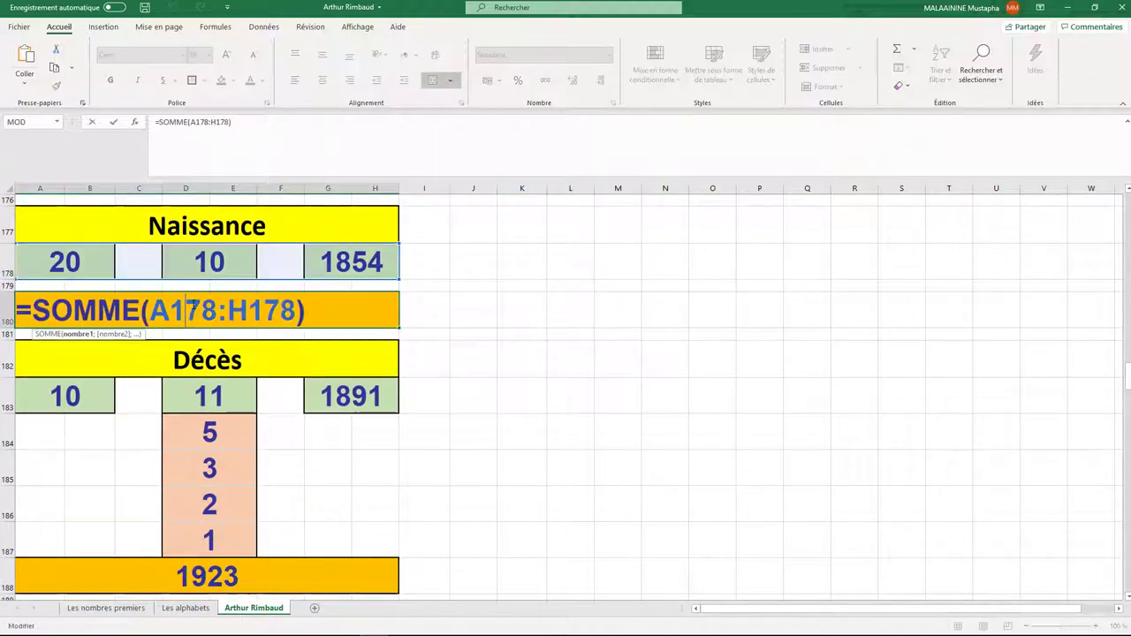
key(Escape)
double_click(254, 578)
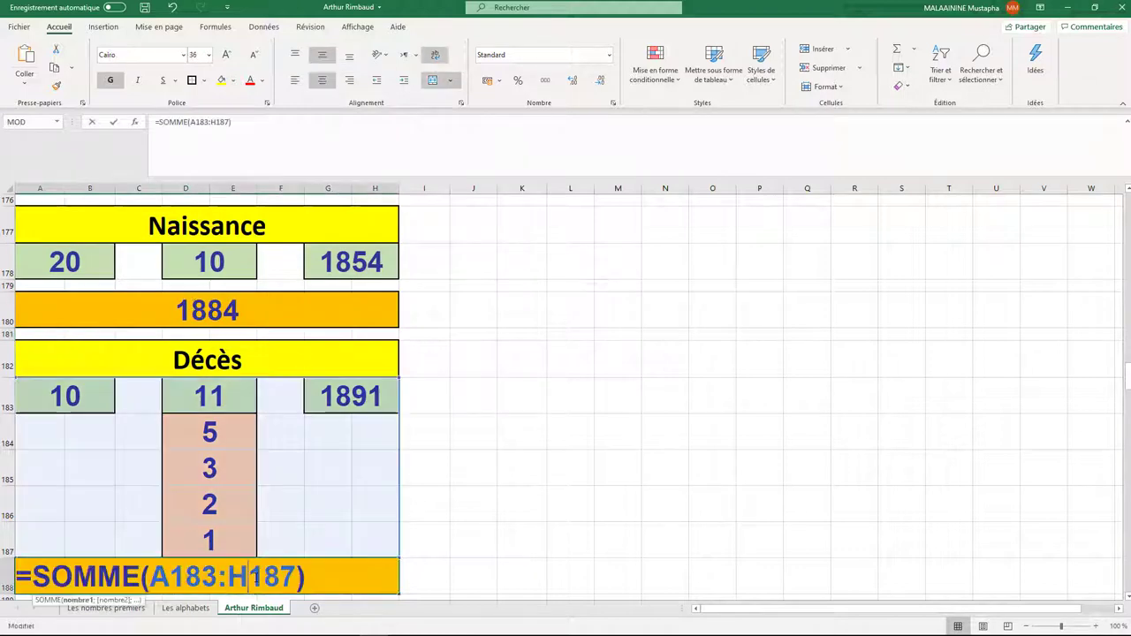
key(Return)
Trace the "Somme SANS 37 et 12" total in A192 back to A171, A180 and A188
scroll(304, 562, down, 2)
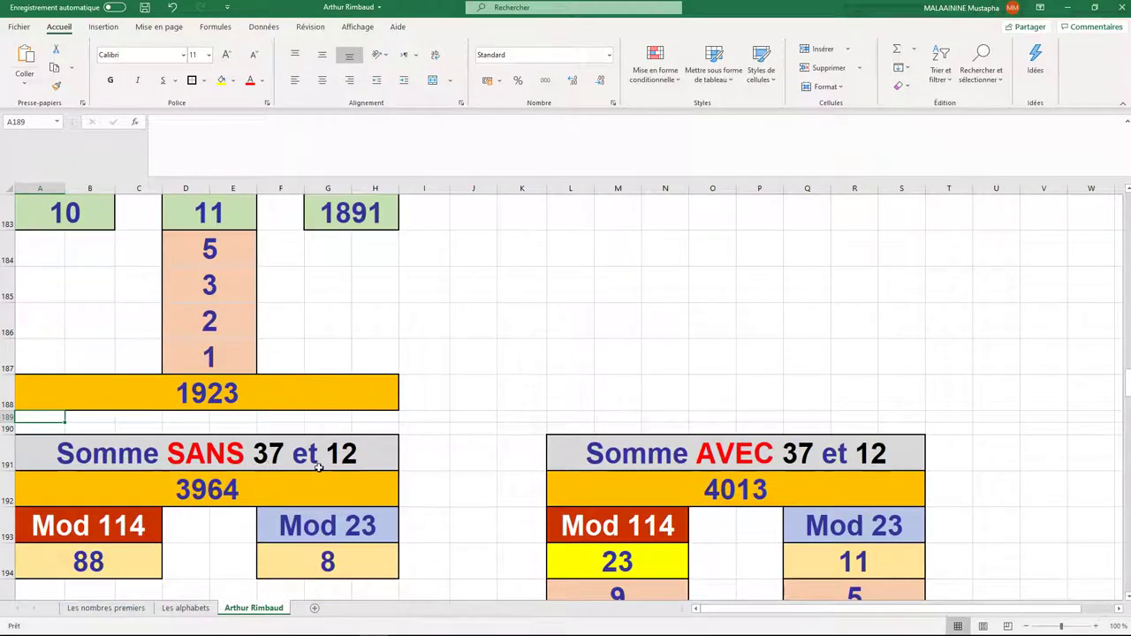
double_click(240, 493)
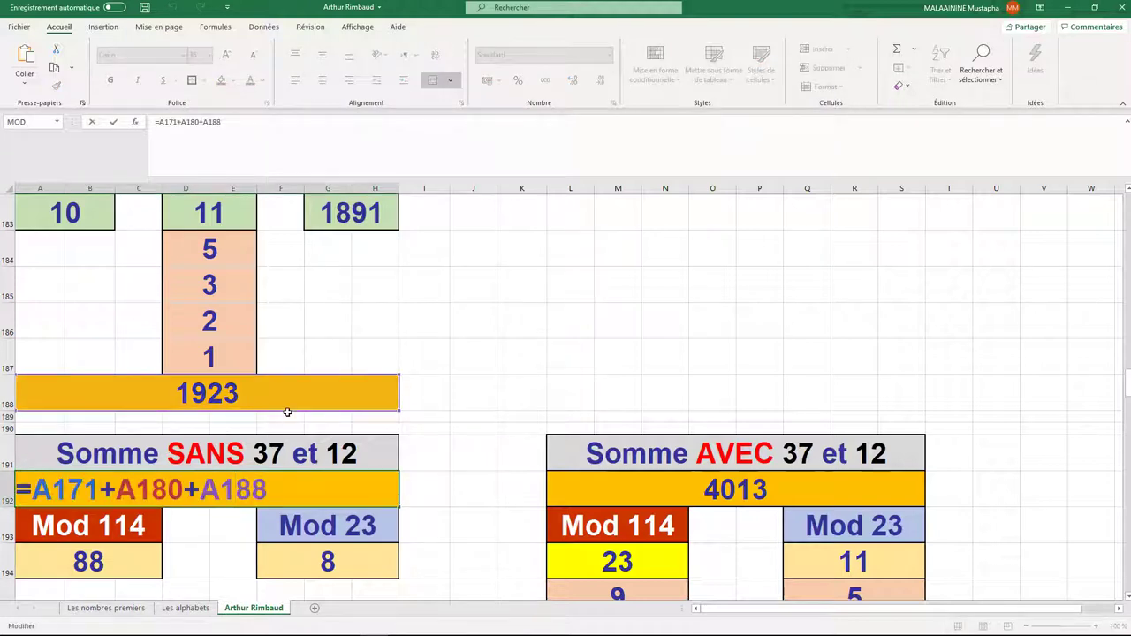
scroll(287, 412, up, 2)
scroll(287, 412, up, 2)
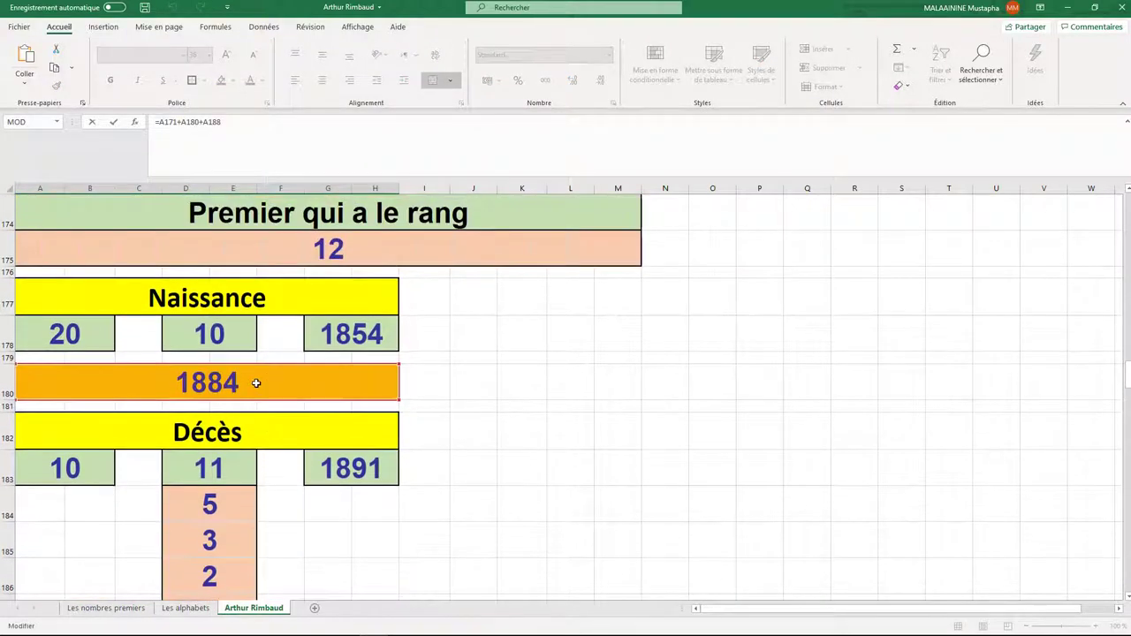
scroll(272, 393, up, 1)
scroll(272, 394, up, 1)
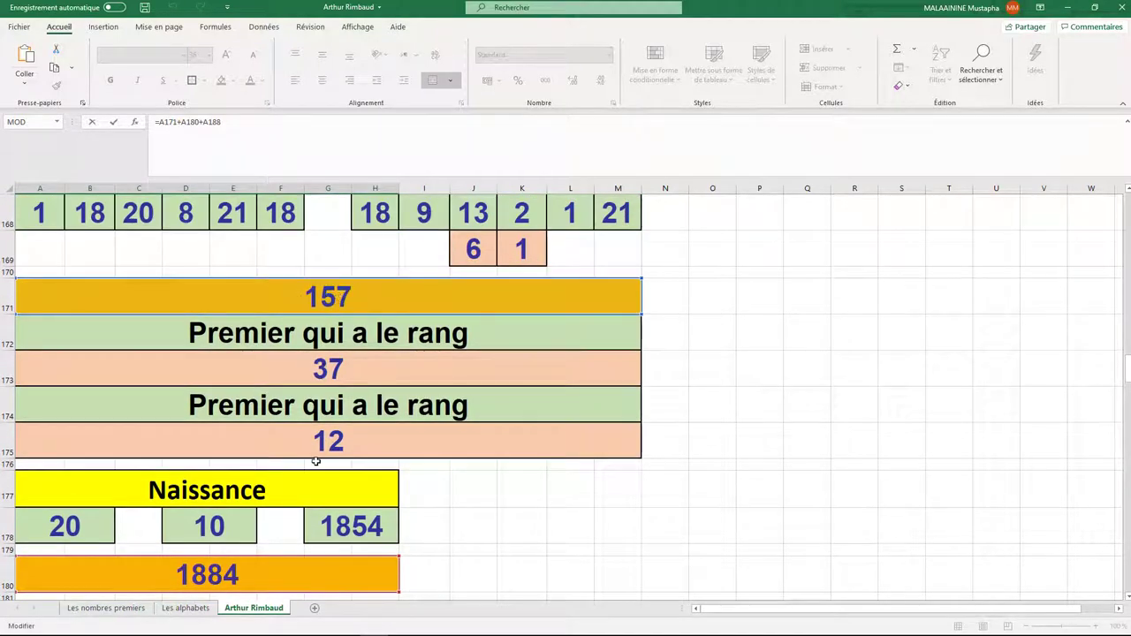
key(Return)
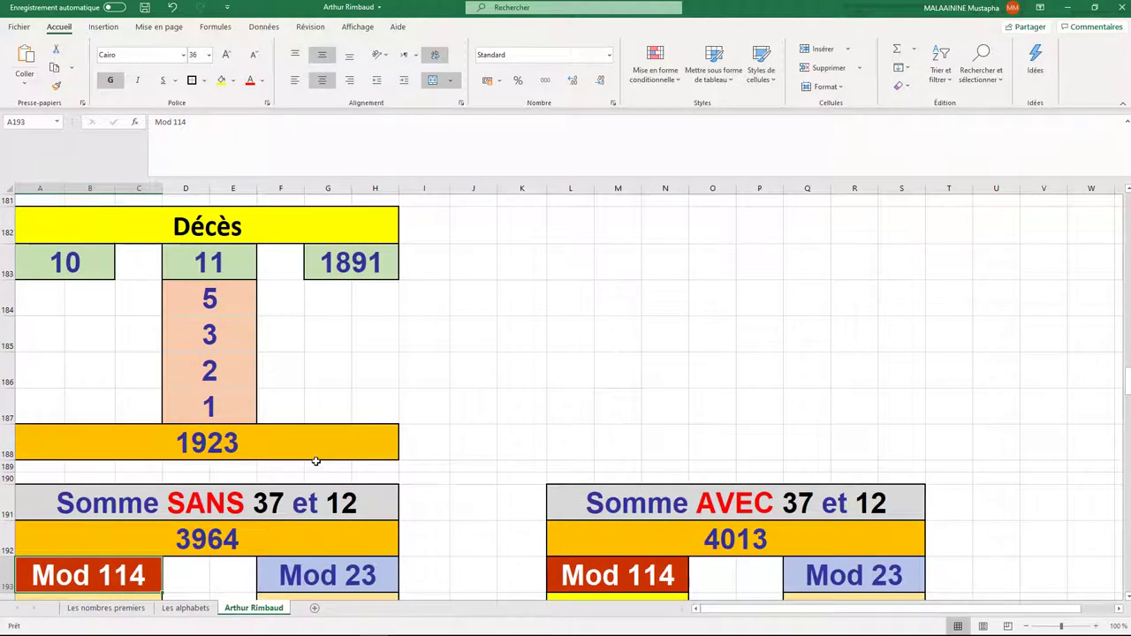
Trace the "Somme AVEC 37 et 12" total in L192 back to A192 and the prime ranks in A173 and A175
double_click(764, 538)
scroll(349, 519, up, 4)
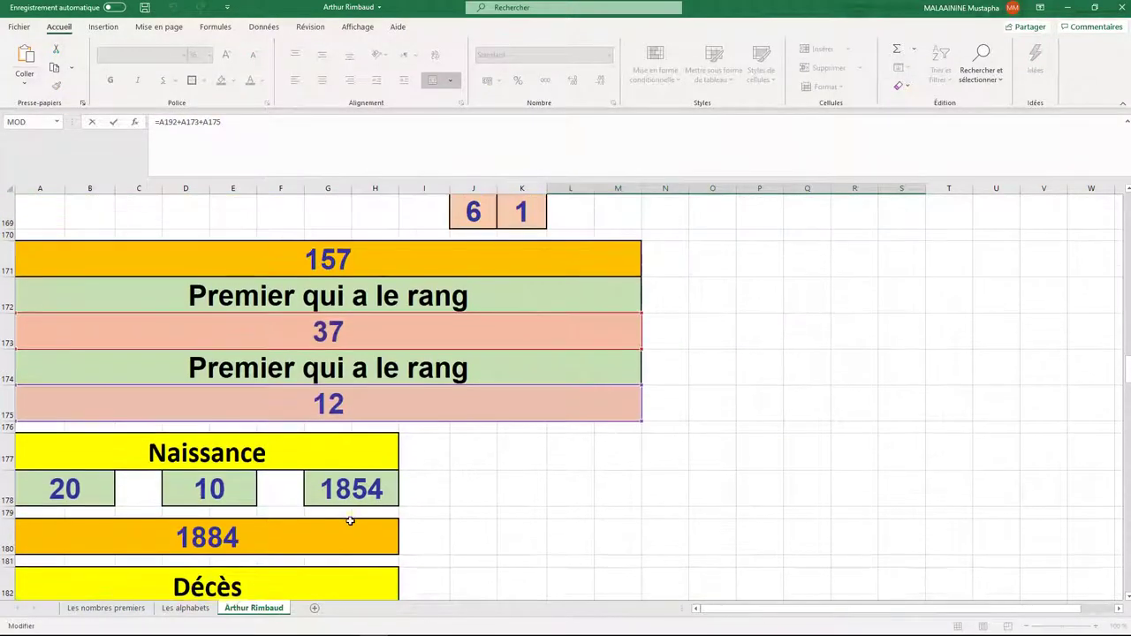
key(Return)
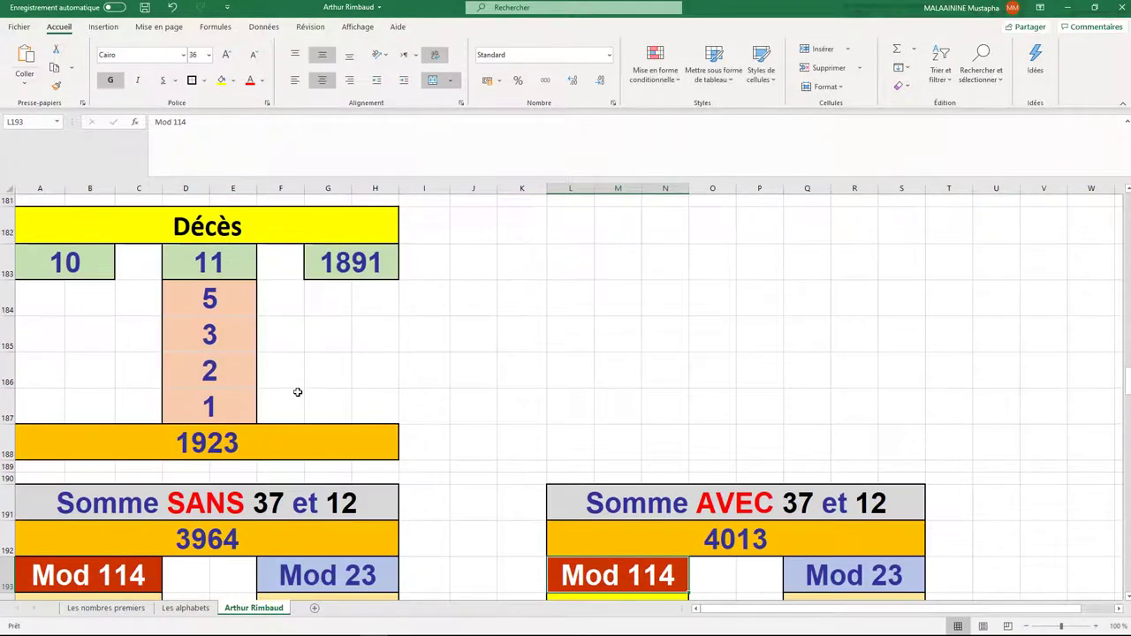
Check the Mod 114 and Mod 23 formulas in row 194 for both the SANS and AVEC totals
scroll(298, 391, down, 2)
drag(71, 381, 925, 379)
click(106, 416)
click(322, 421)
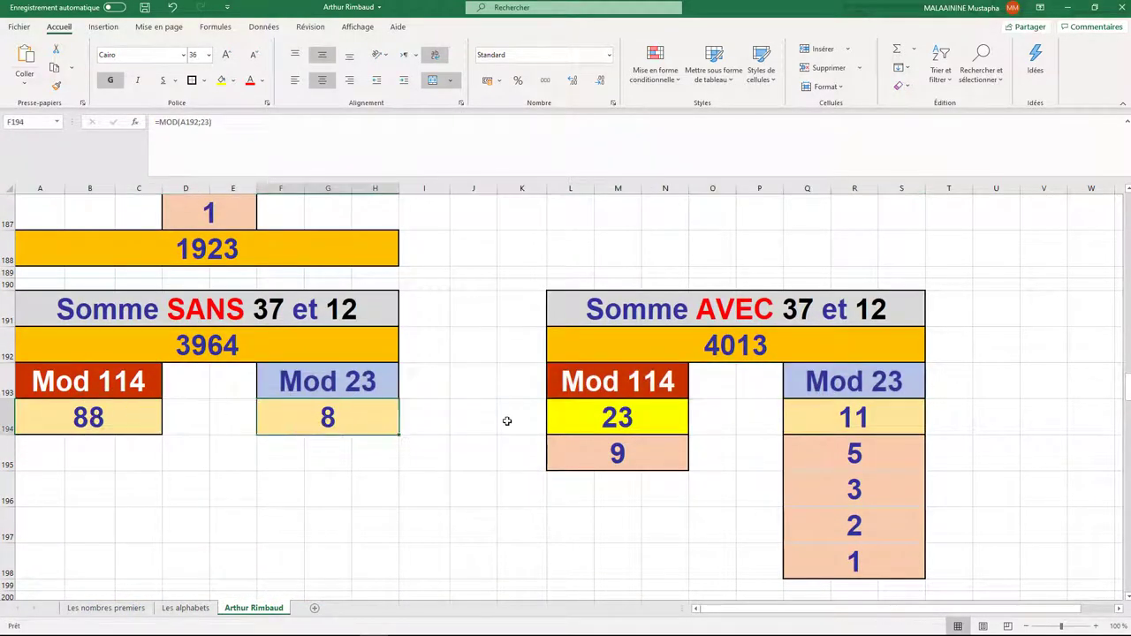
click(626, 421)
click(814, 417)
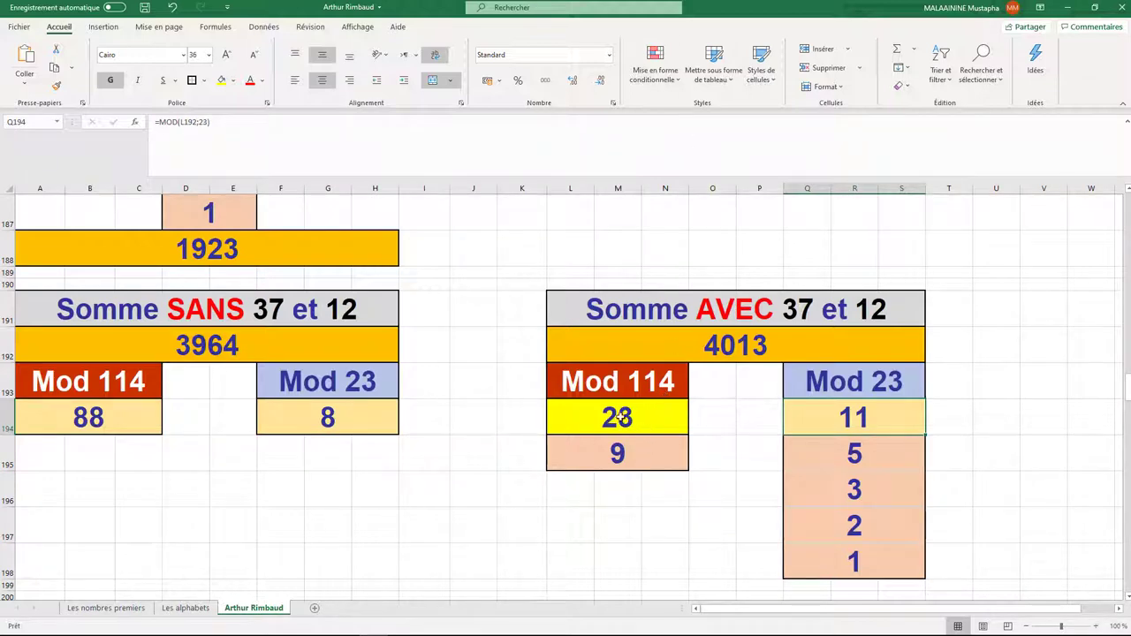
Review the successive prime ranks listed under the AVEC modulo results, in L195 and Q195 to Q198
click(616, 458)
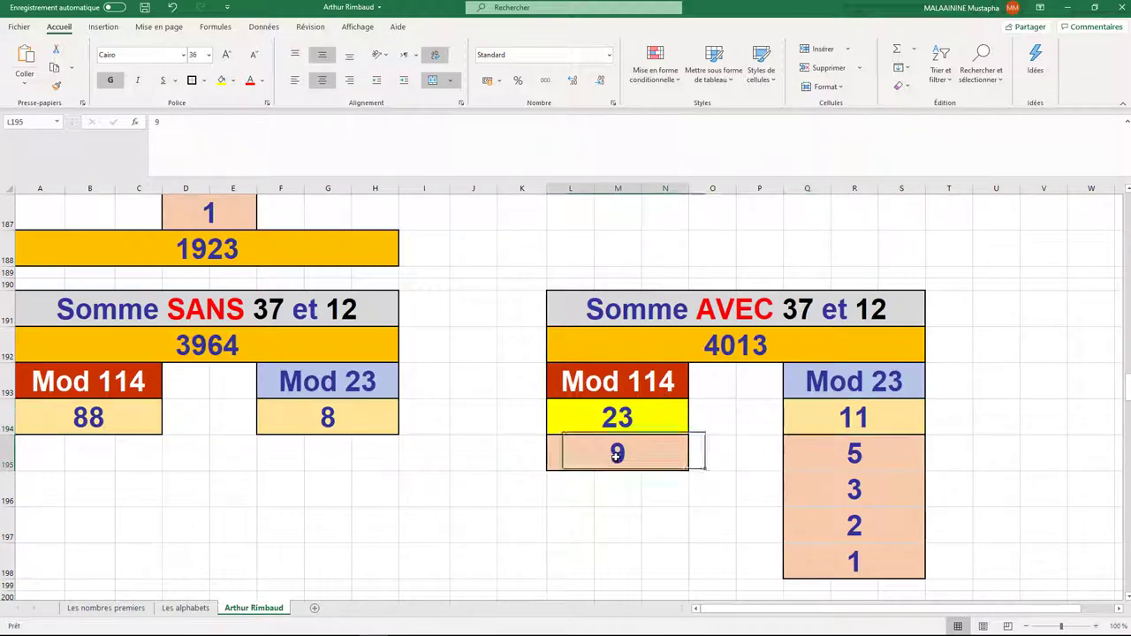
click(801, 417)
click(858, 456)
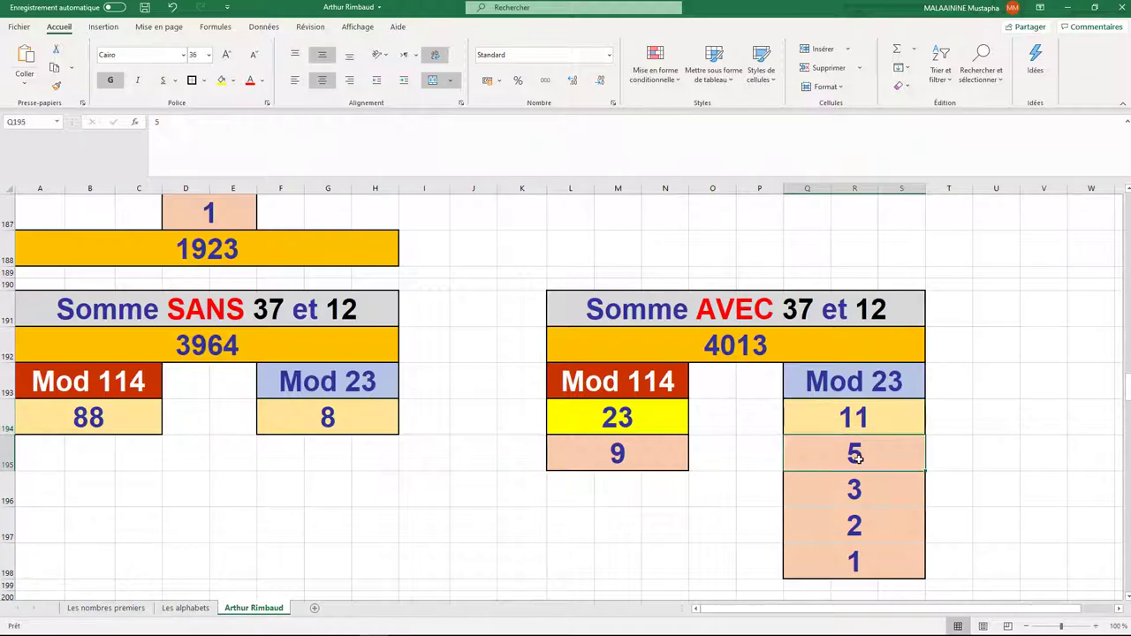
click(850, 495)
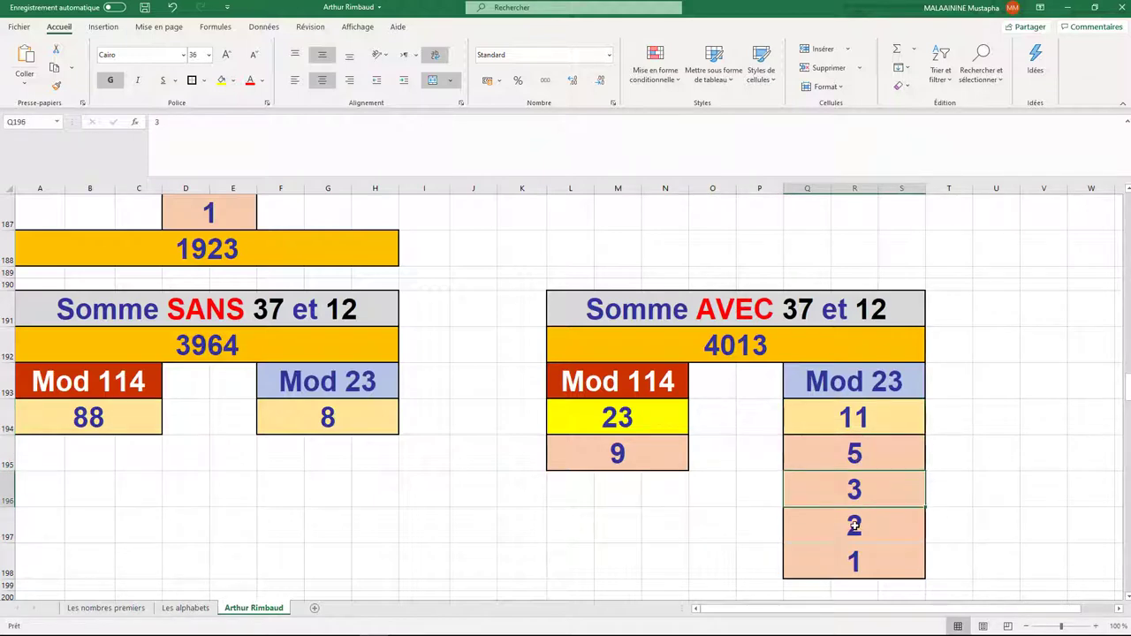
click(855, 525)
click(855, 561)
Check the subtraction of F194 from A194 in A202, and trace the sum in L202 to L194 and Q194
scroll(831, 497, down, 1)
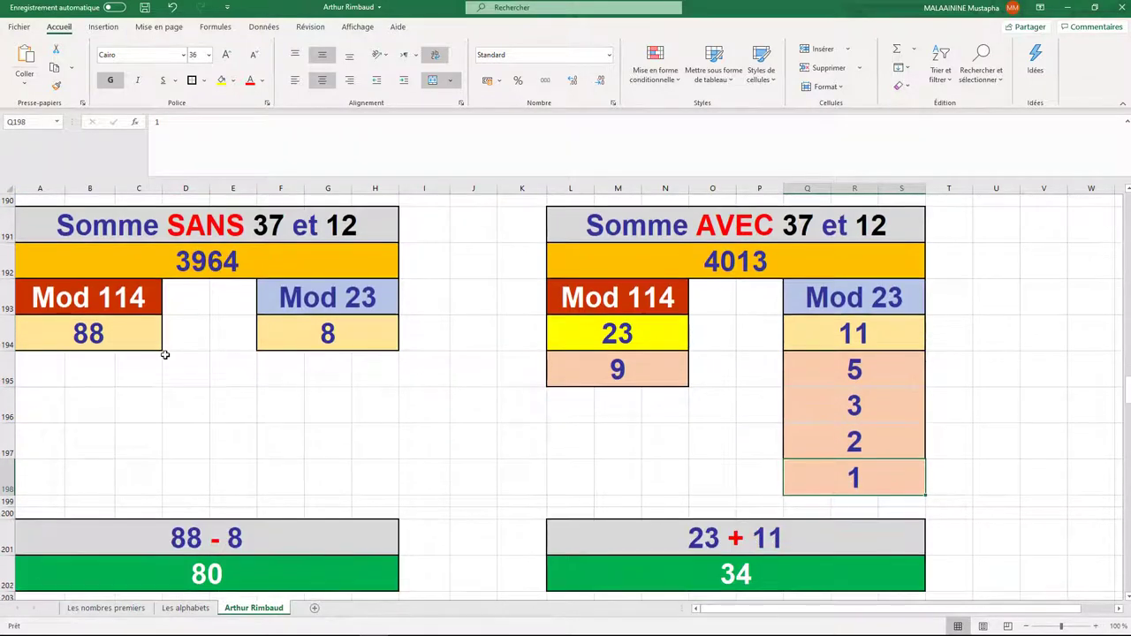
click(53, 346)
click(327, 332)
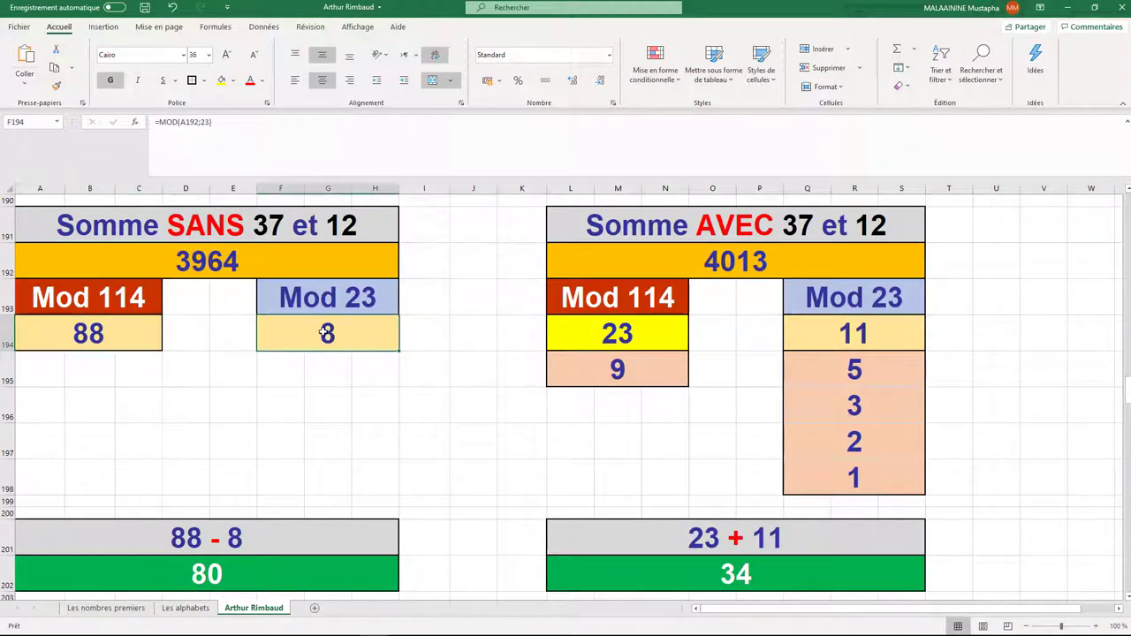
click(236, 573)
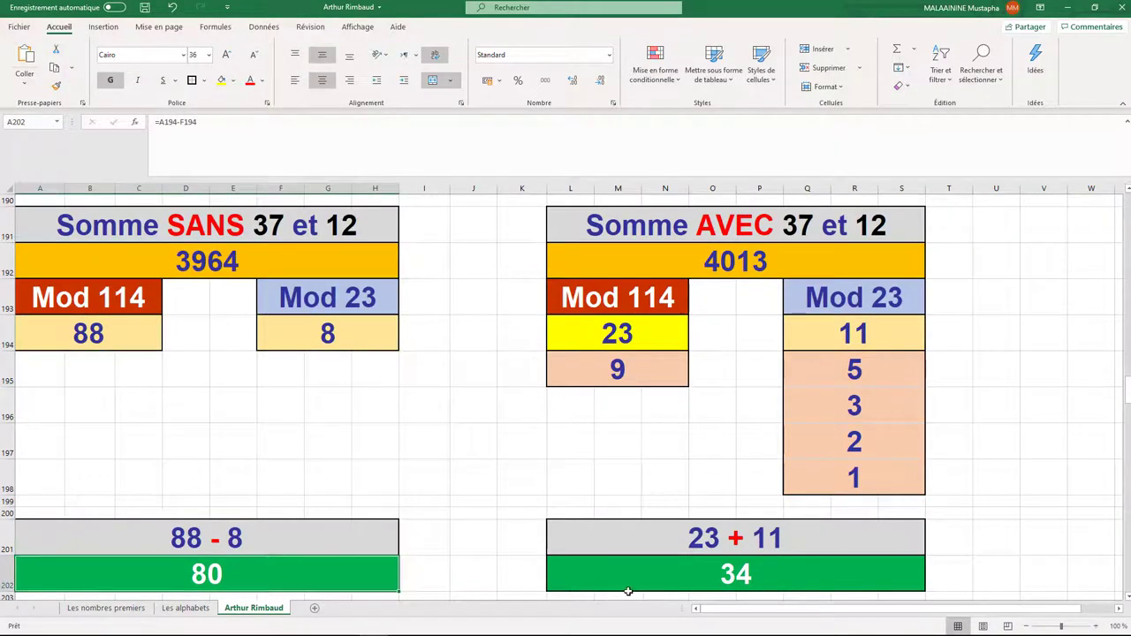
click(714, 575)
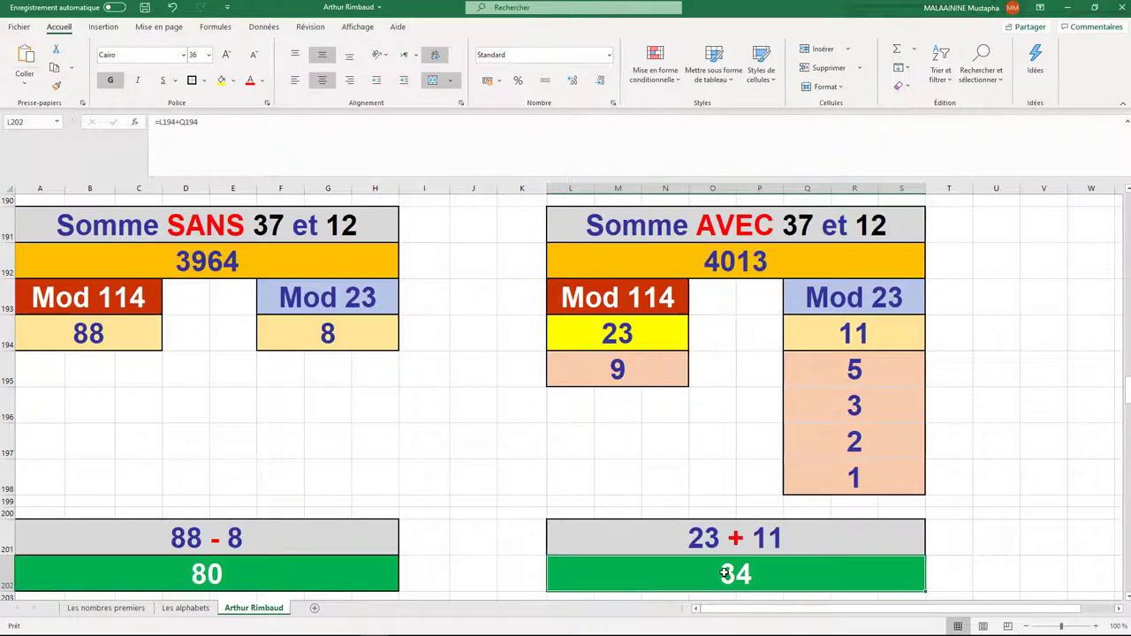
double_click(718, 574)
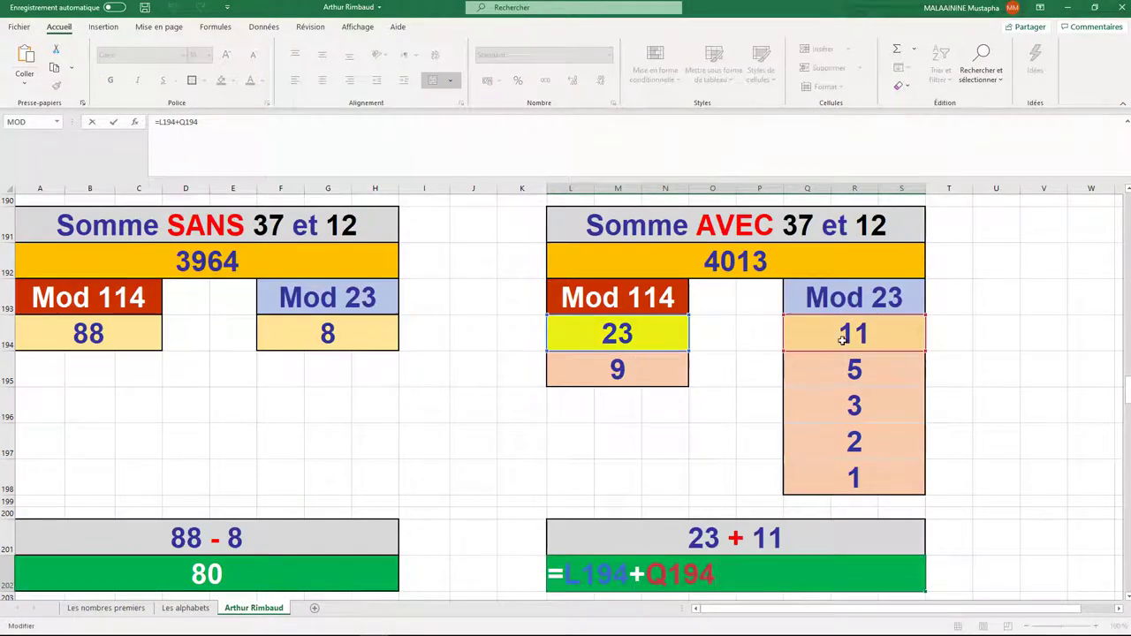
key(Return)
click(92, 307)
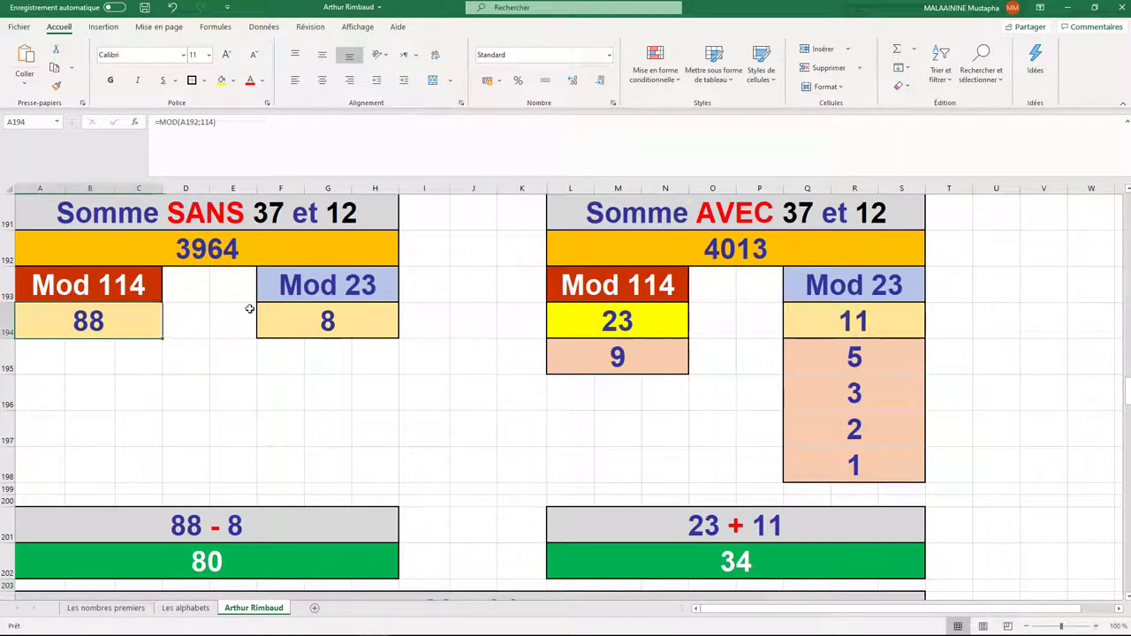
Compare the row 194 modulo results with the subtraction in A202 and the addition in L202
drag(249, 308, 319, 315)
click(242, 559)
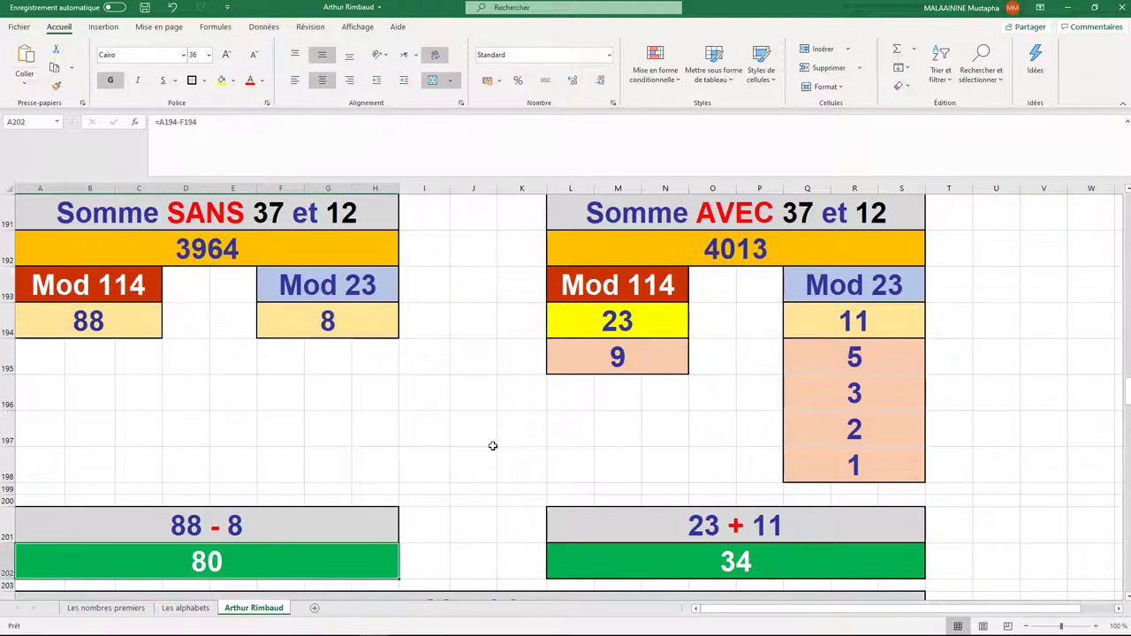
drag(642, 312, 875, 320)
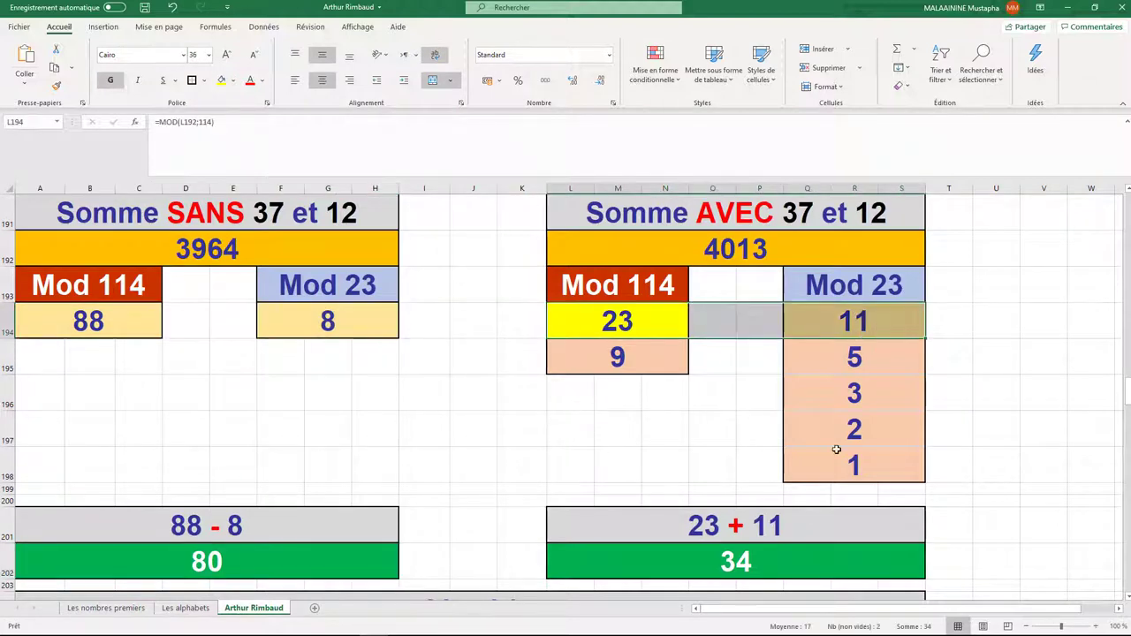
click(755, 552)
Check that A205 adds the results in A202 and L202
scroll(389, 482, down, 1)
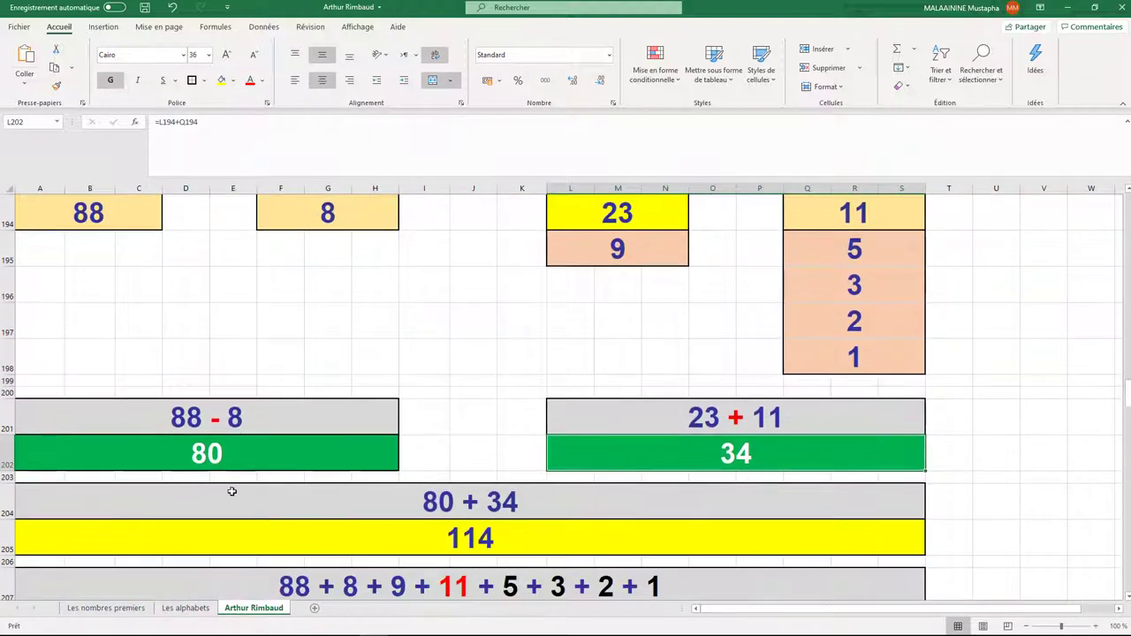
click(219, 457)
click(690, 469)
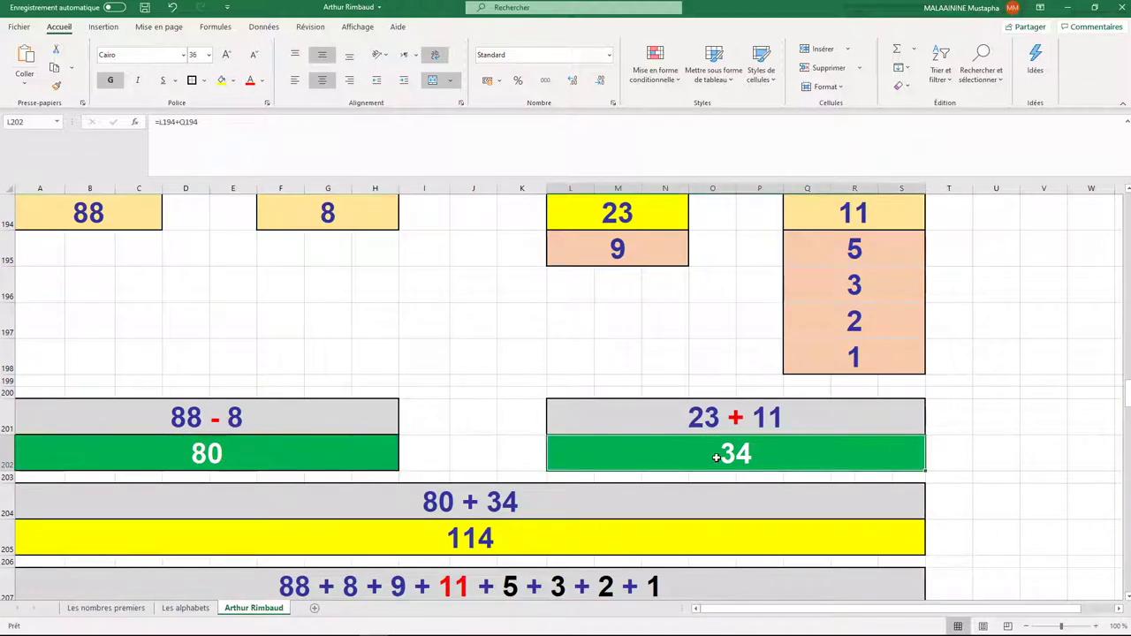
click(483, 546)
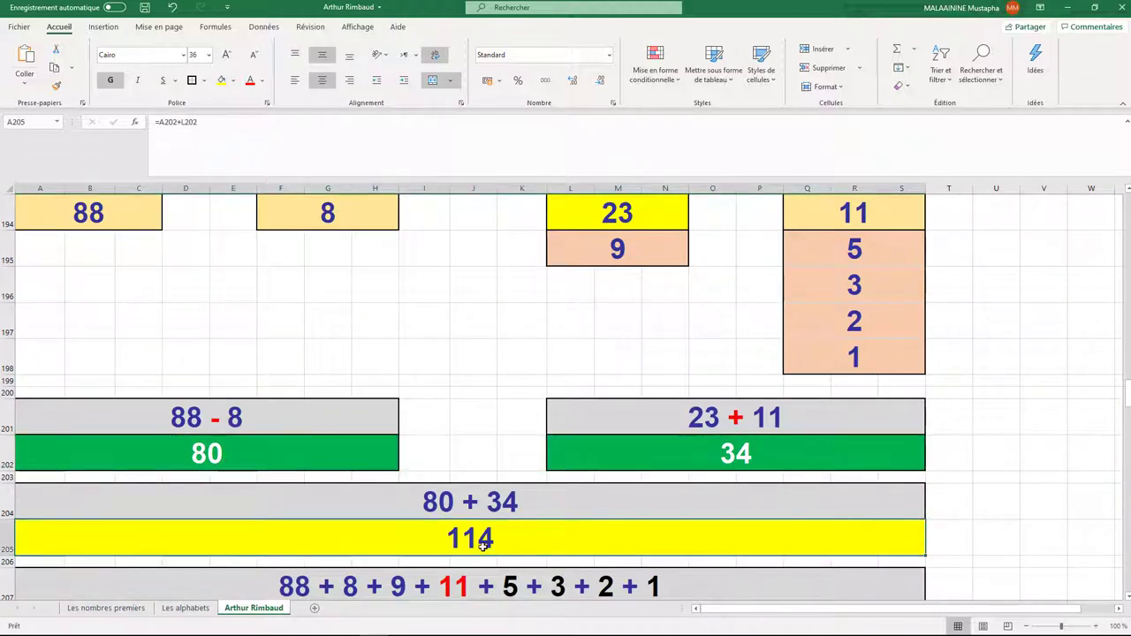
Trace the sum formula in A208 back to the modulo results in row 194 and the prime ranks below them
drag(118, 212, 852, 334)
scroll(530, 534, down, 1)
click(541, 520)
double_click(491, 514)
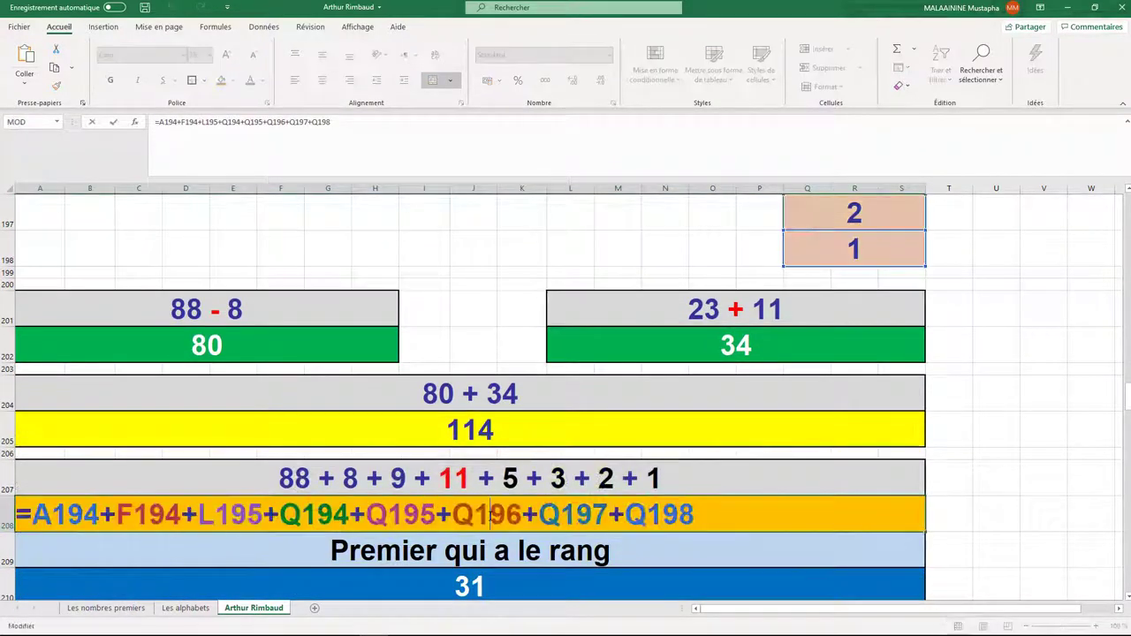
scroll(490, 515, up, 2)
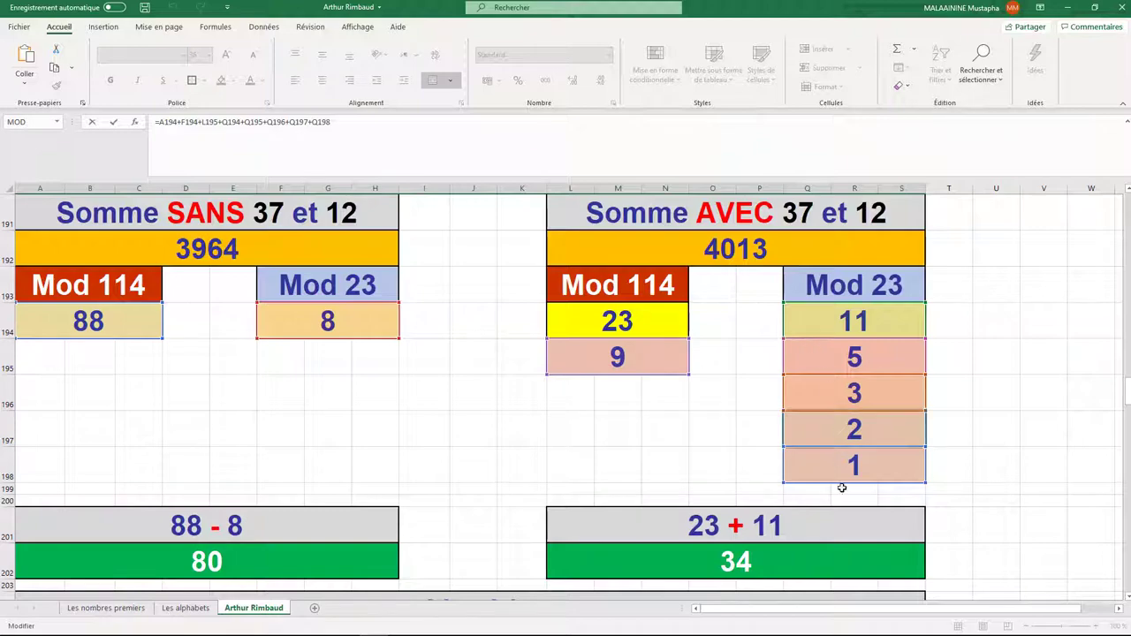
scroll(775, 455, down, 3)
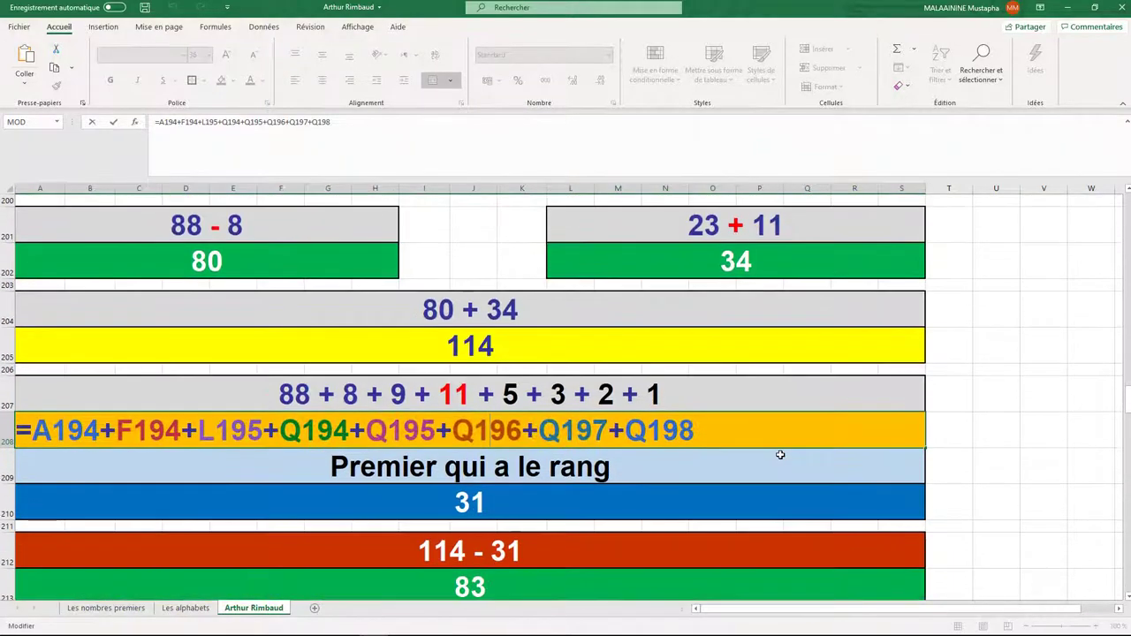
key(Return)
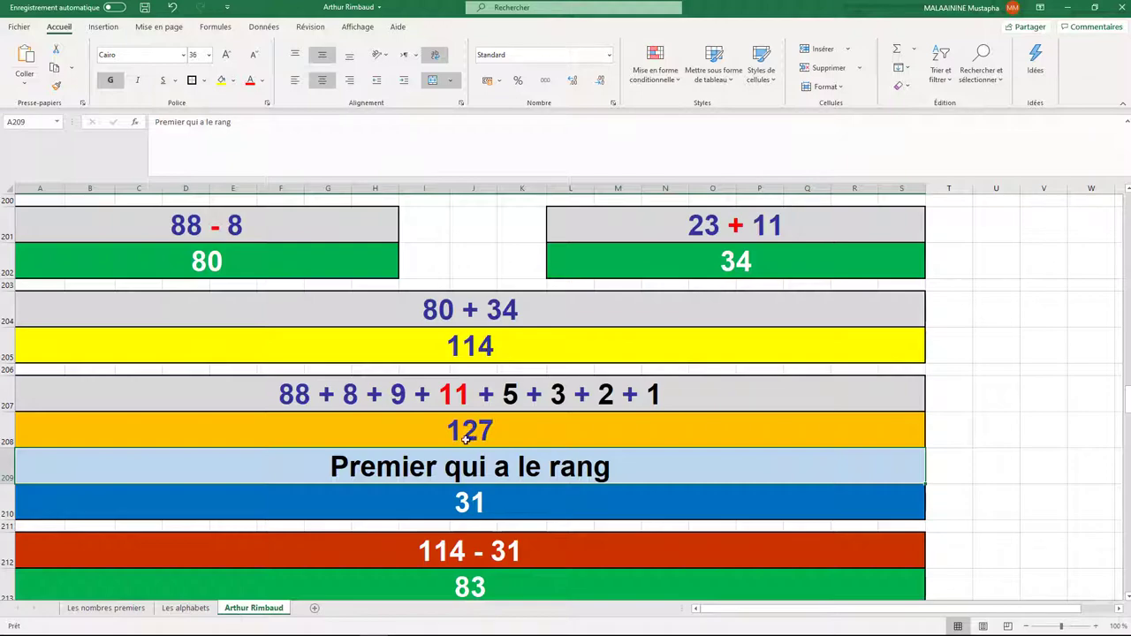
Review the source values in rows 194 to 198 again and the prime rank of the A208 sum in A210
scroll(503, 407, up, 3)
scroll(502, 407, up, 1)
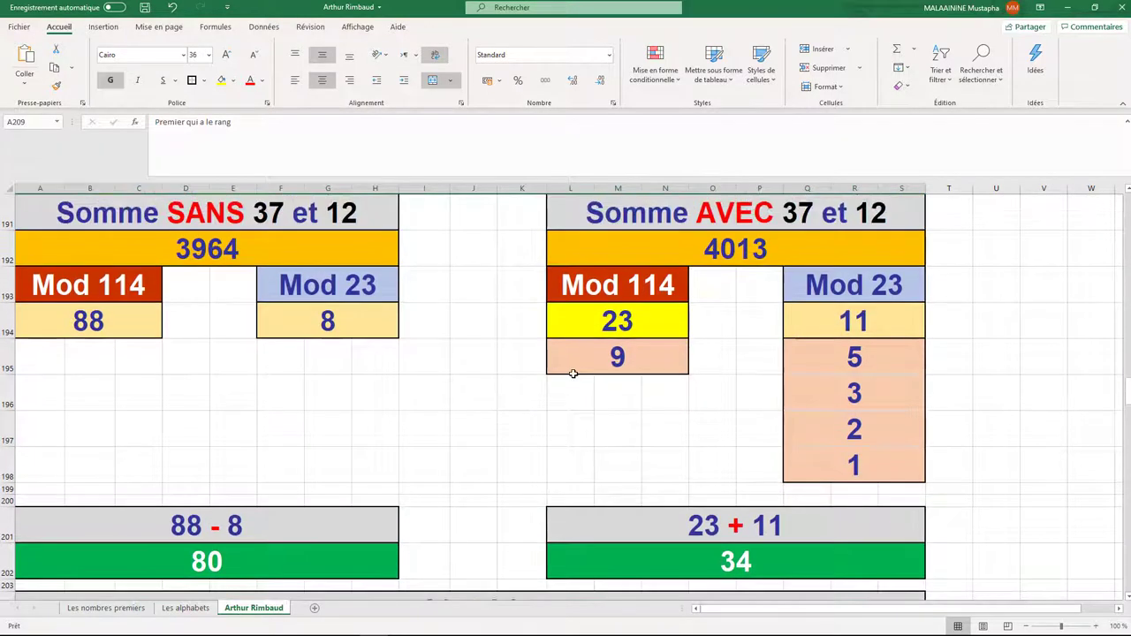
scroll(578, 411, down, 3)
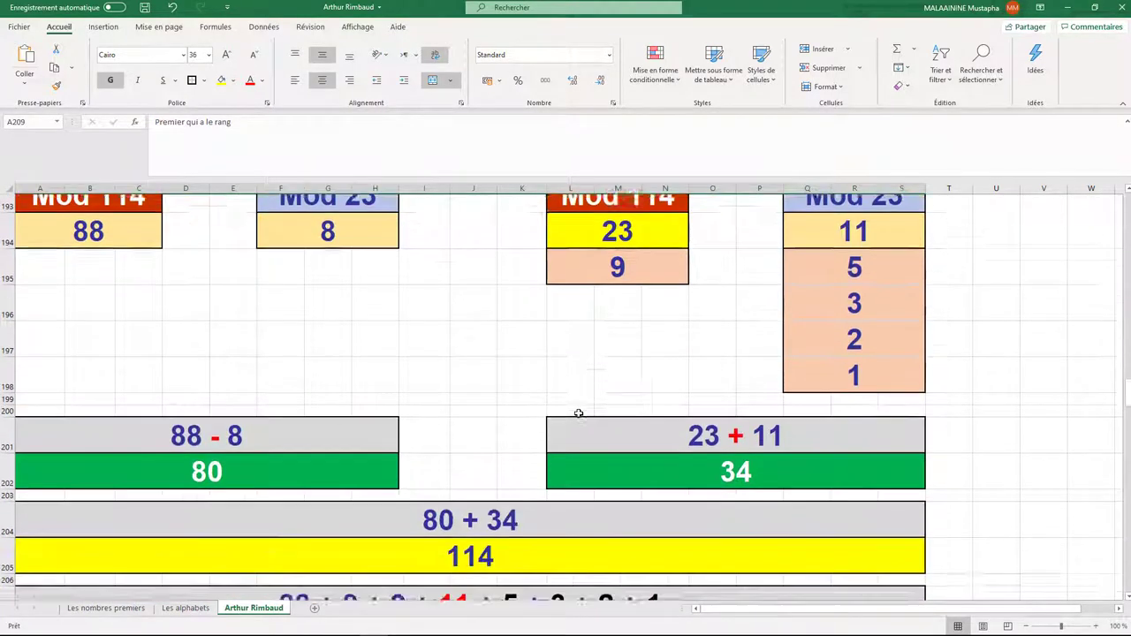
scroll(578, 412, down, 1)
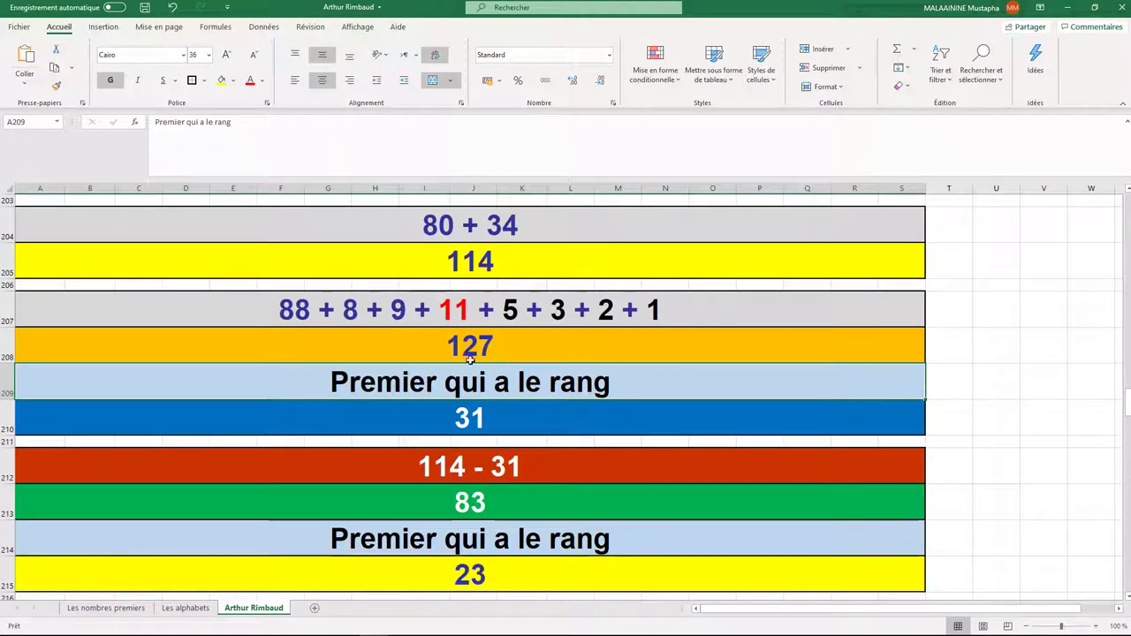
click(488, 425)
Check the subtraction of A210 from A205 in A213 and its prime rank in A215
click(466, 269)
click(463, 414)
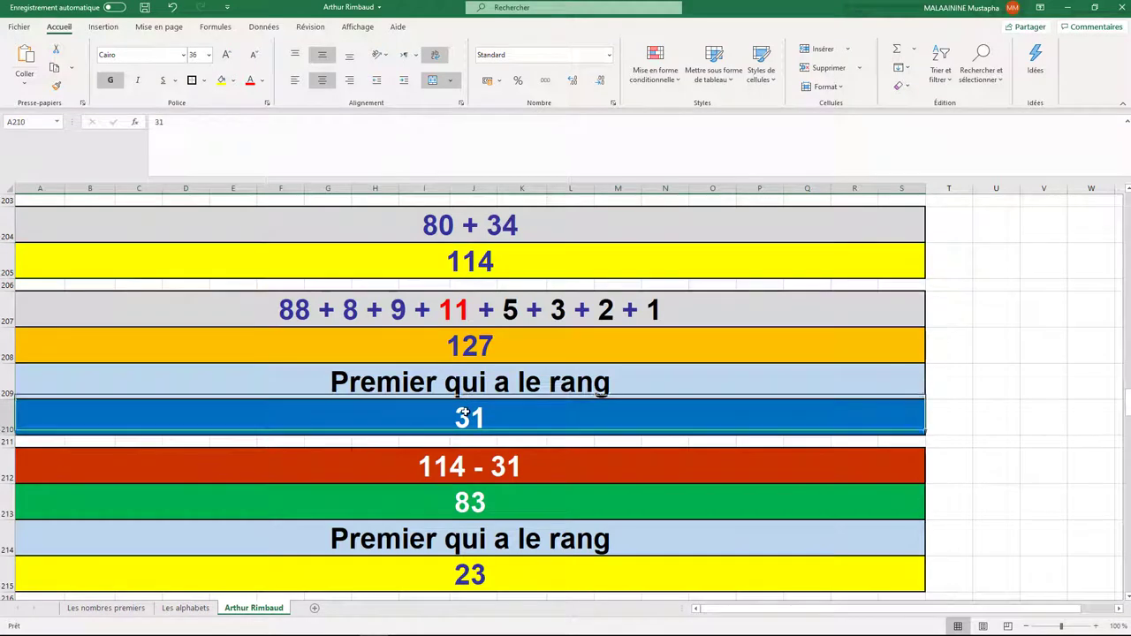
click(487, 502)
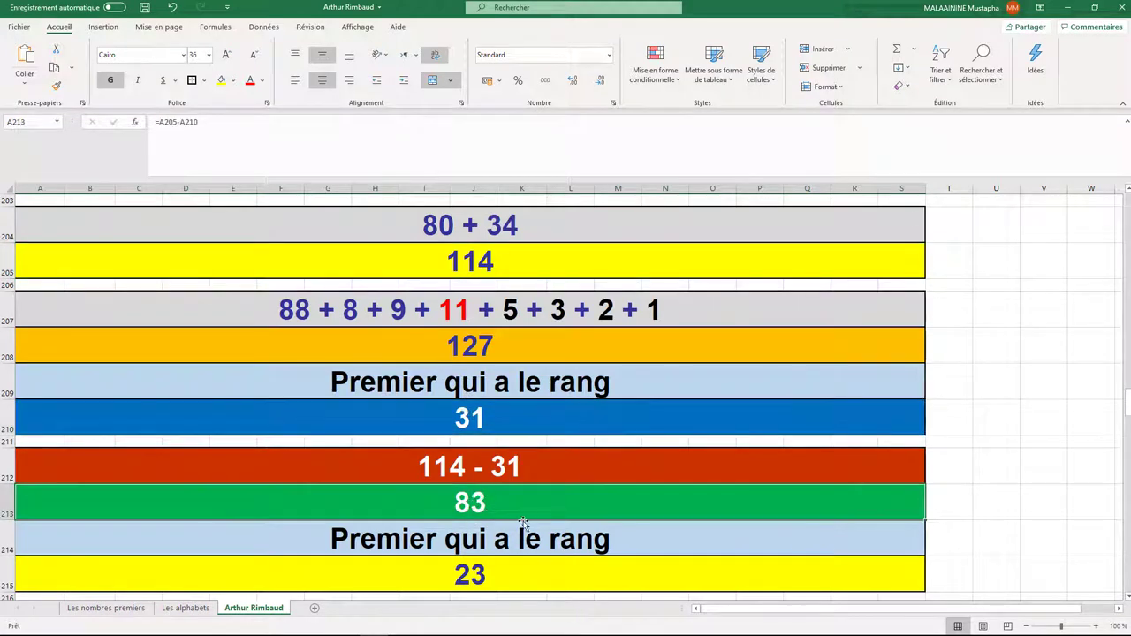
scroll(487, 540, down, 1)
click(487, 487)
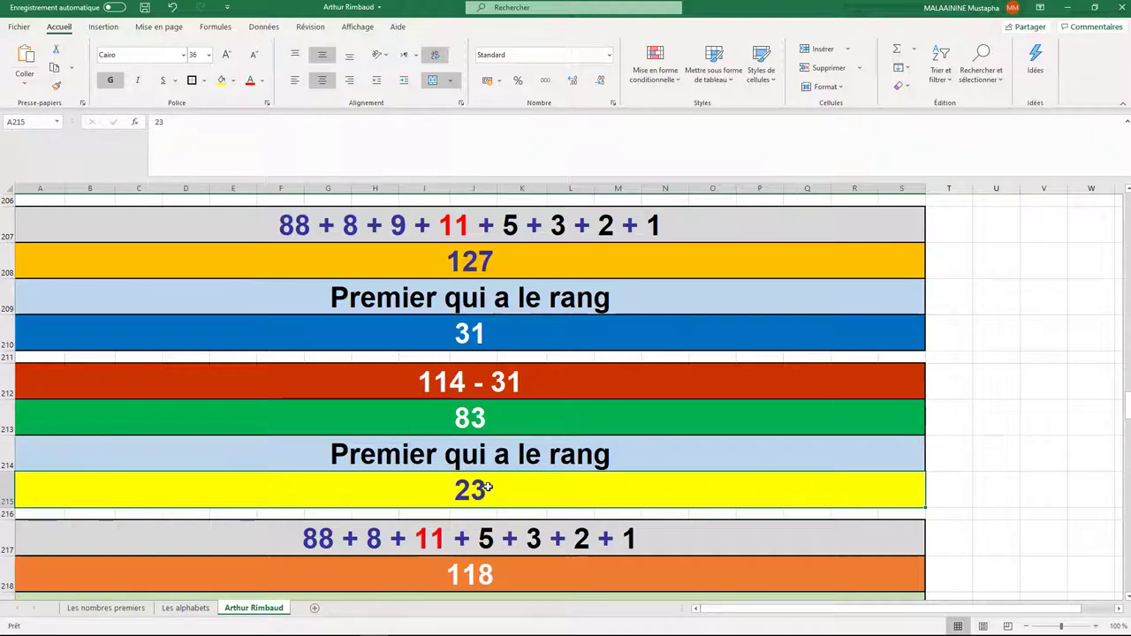
scroll(487, 487, up, 2)
scroll(487, 487, down, 2)
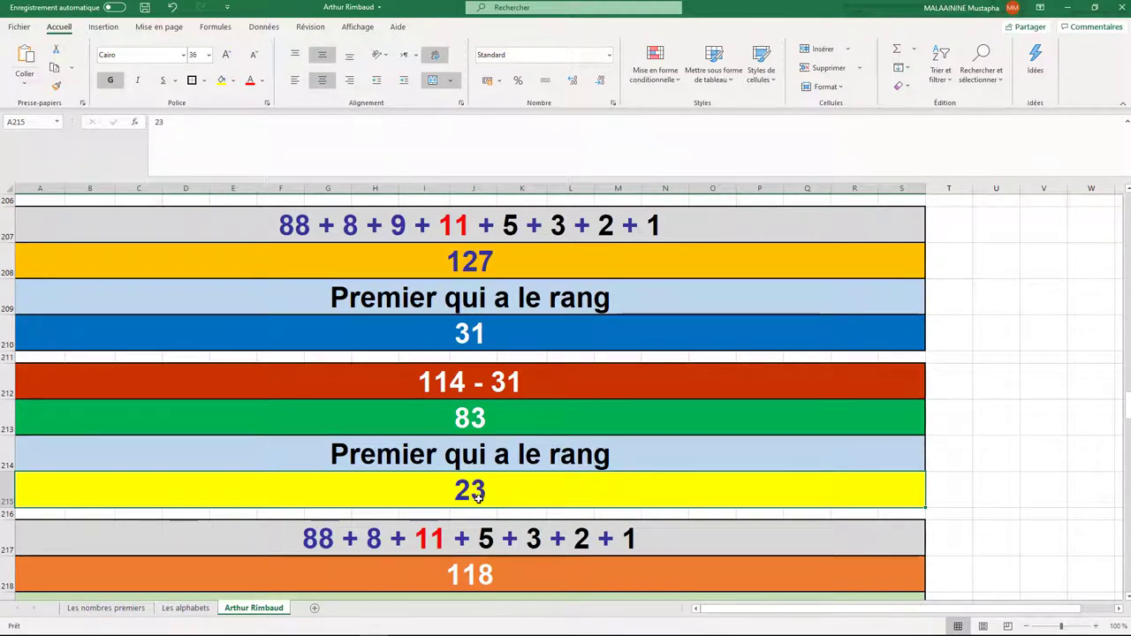
Trace the sum formula in A218, which leaves out L195, back to the modulo results and ranks in rows 194 to 198
click(482, 227)
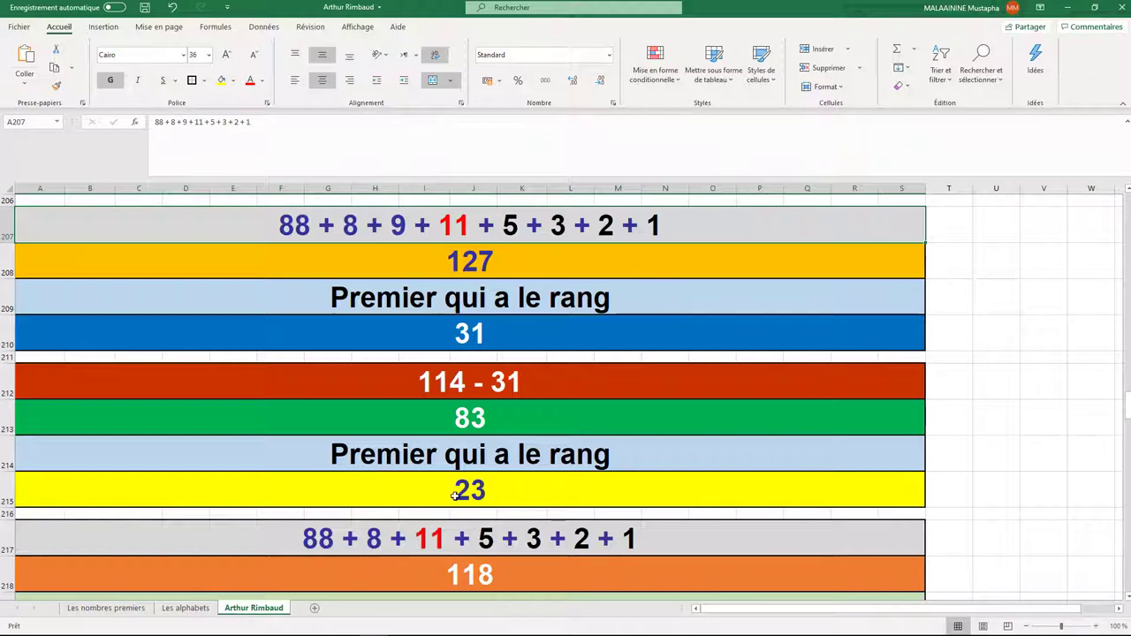
double_click(484, 576)
scroll(483, 575, up, 6)
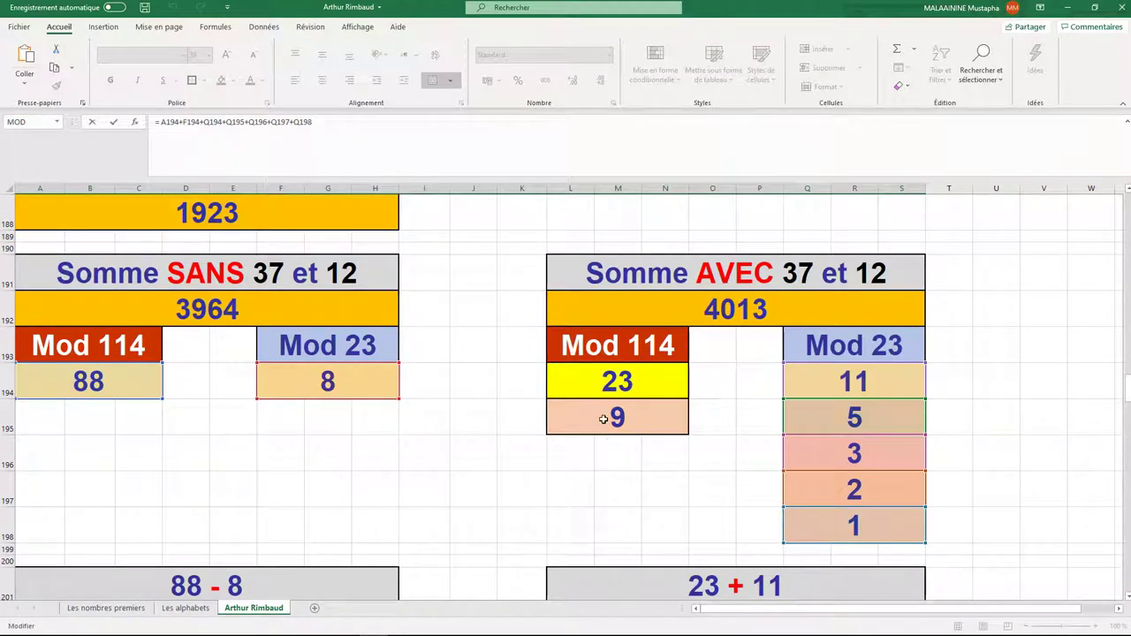
scroll(539, 450, down, 7)
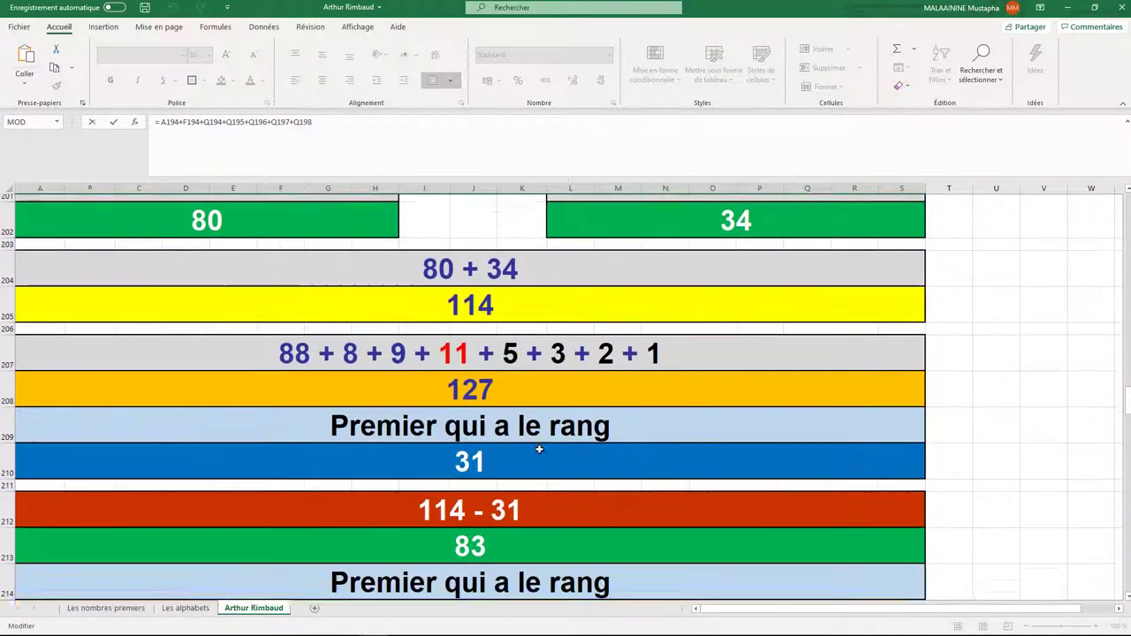
scroll(539, 450, down, 1)
key(Return)
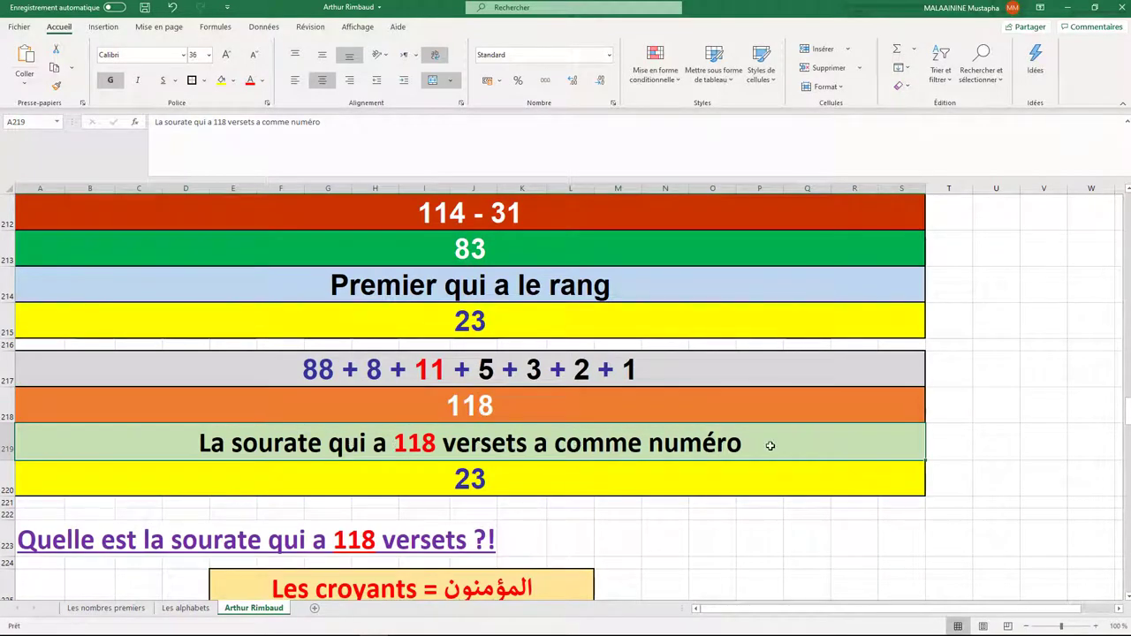
Compare the number of the 118-verse sura in A220 with the values in A215 and L194
click(517, 481)
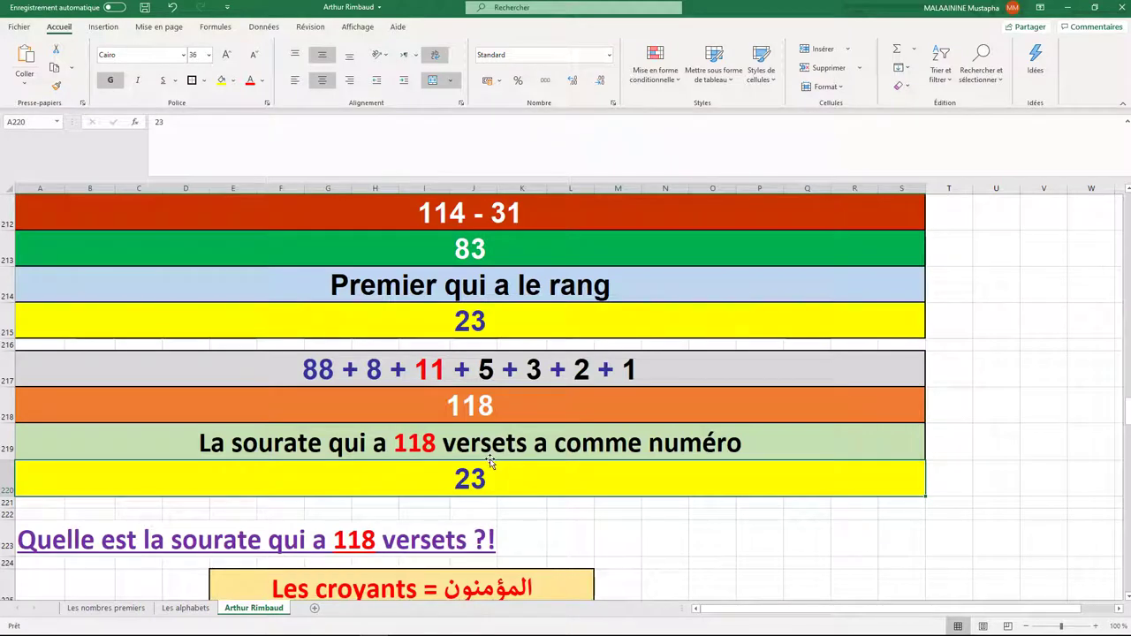
scroll(488, 460, down, 2)
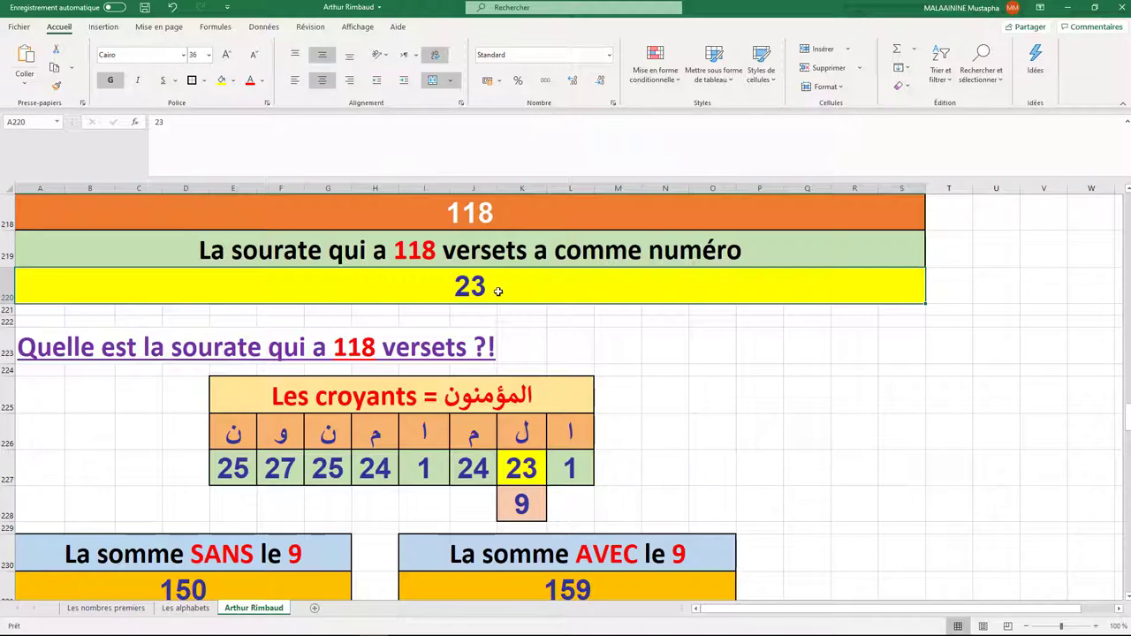
scroll(505, 298, up, 3)
click(495, 405)
scroll(509, 408, up, 7)
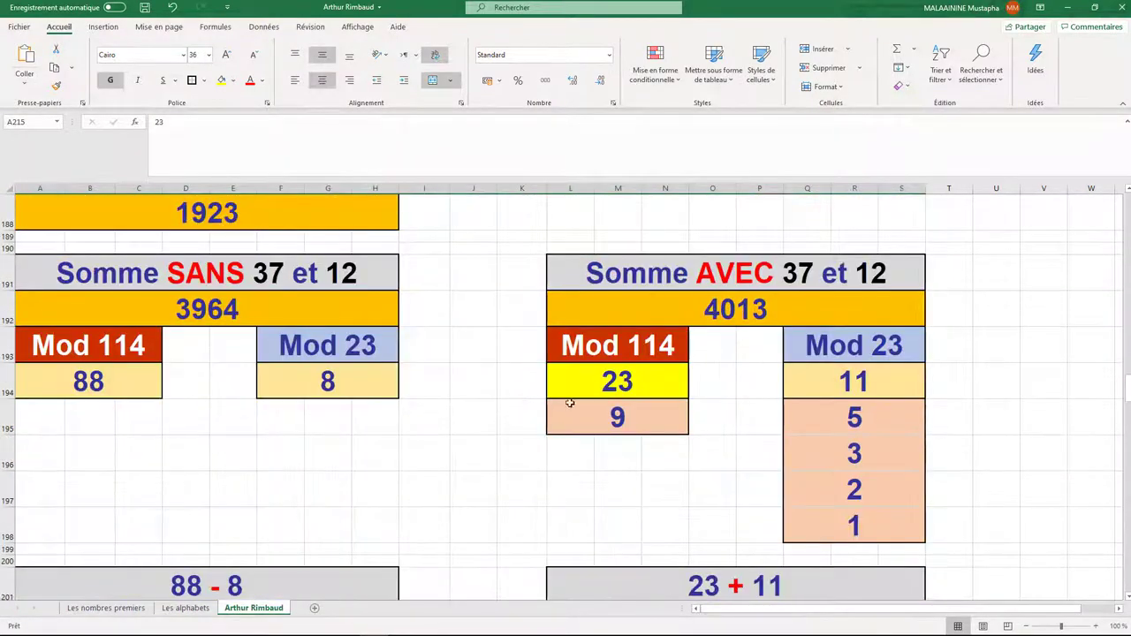
click(618, 373)
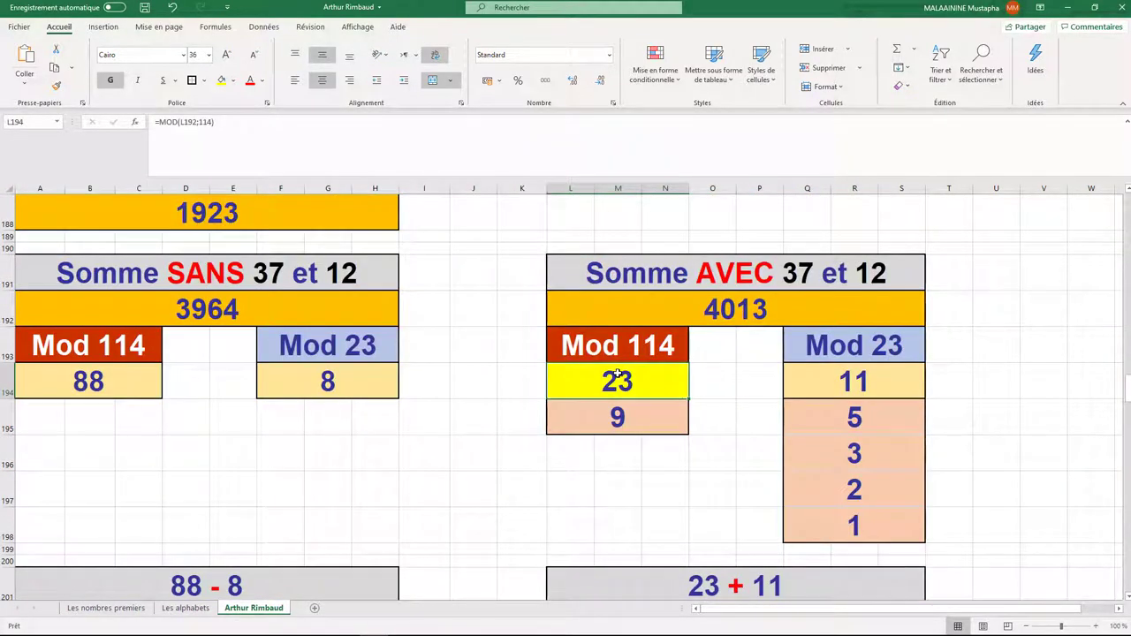
Examine the letter values of "Les croyants = المؤمنون" in row 227 and the prime rank in K228
scroll(617, 373, down, 7)
scroll(617, 373, down, 4)
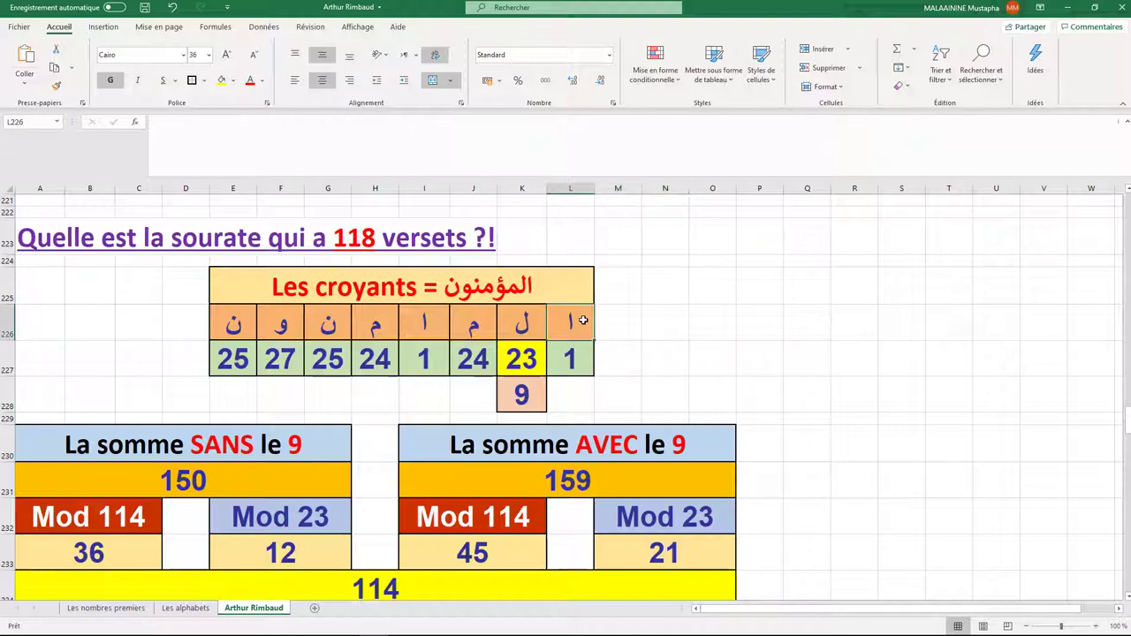
drag(584, 321, 580, 356)
click(511, 356)
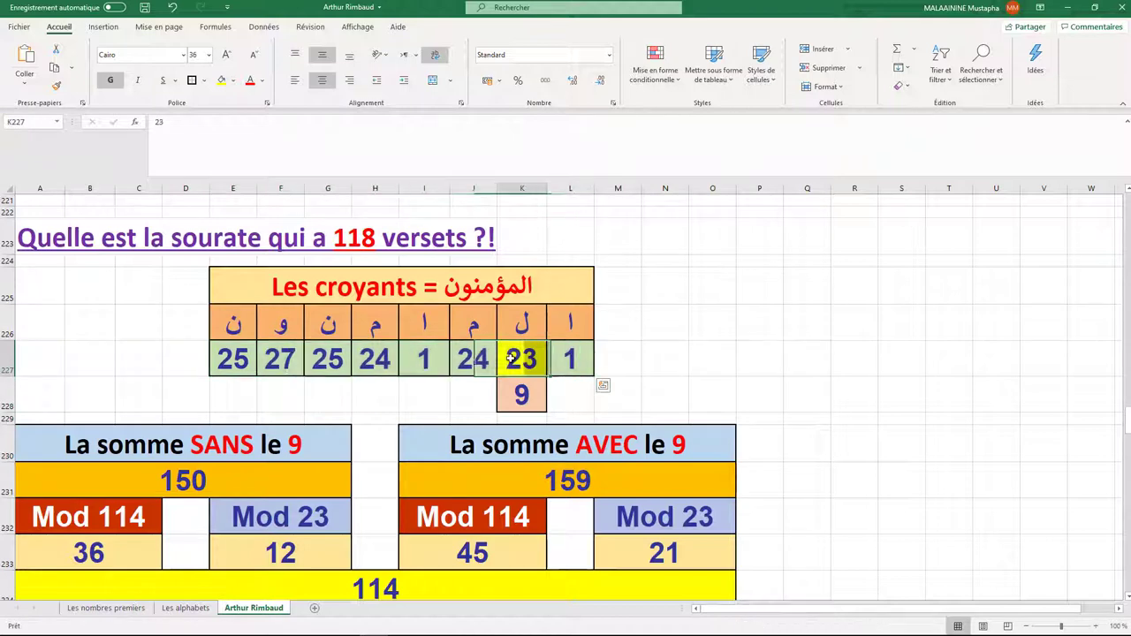
click(511, 356)
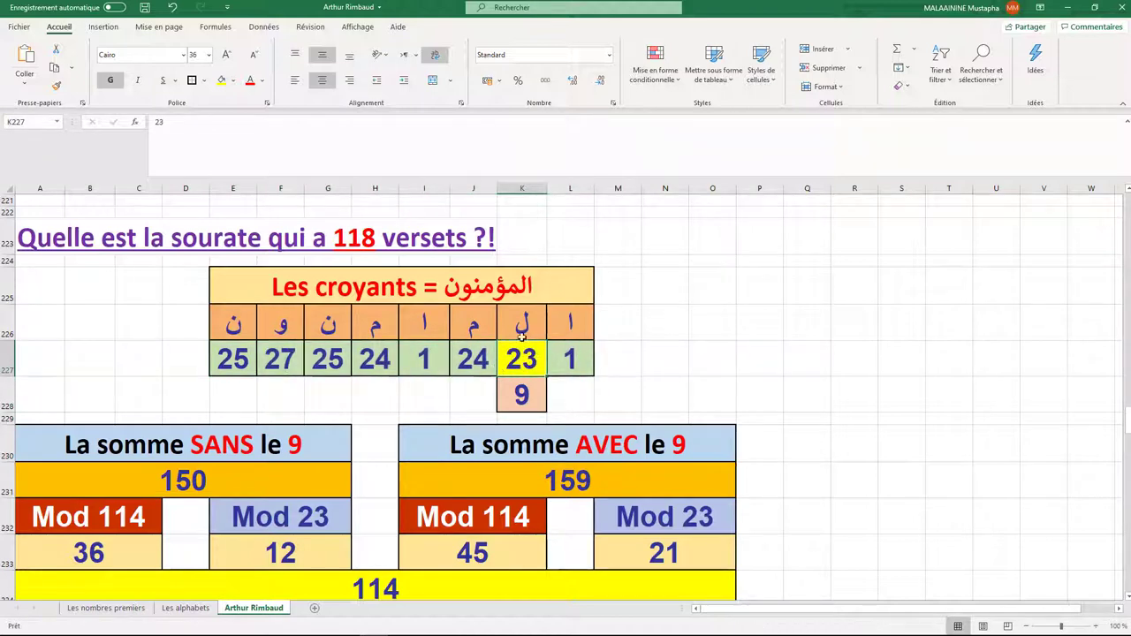
click(520, 393)
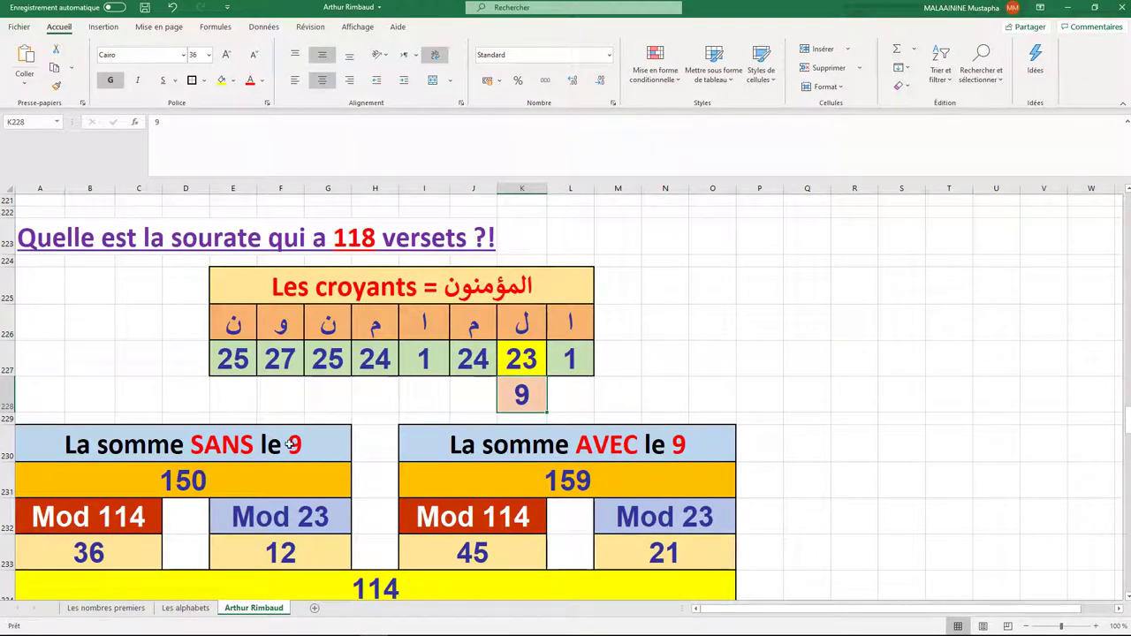
Check the formulas of "La somme SANS le 9" in A231 and "La somme AVEC le 9" in I231
click(189, 479)
double_click(189, 479)
key(Return)
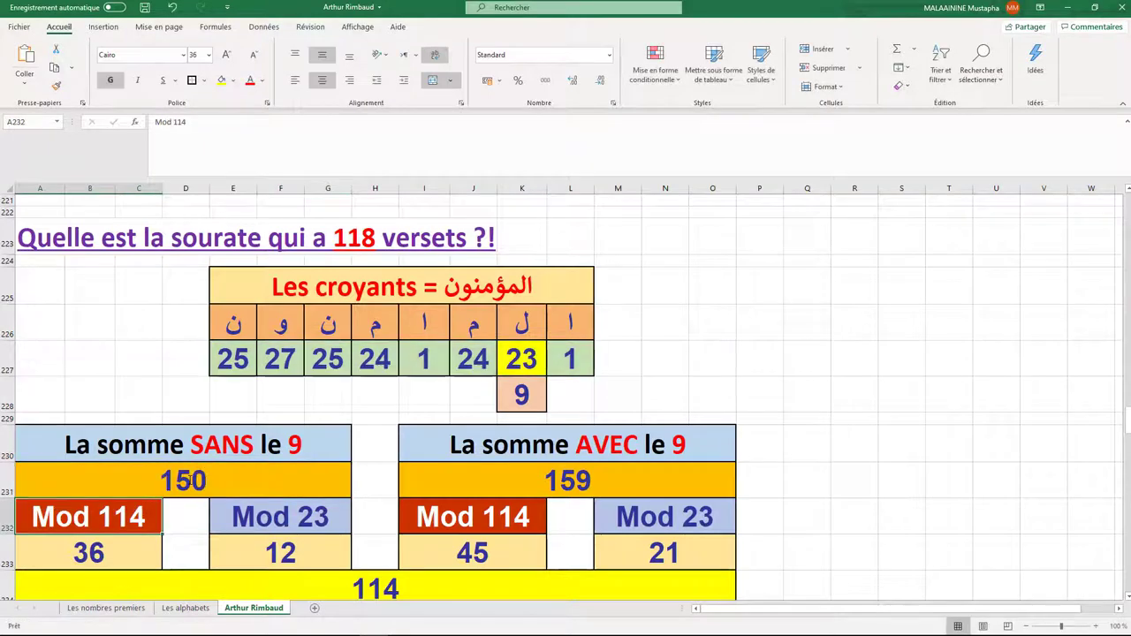
click(548, 477)
double_click(548, 477)
key(Return)
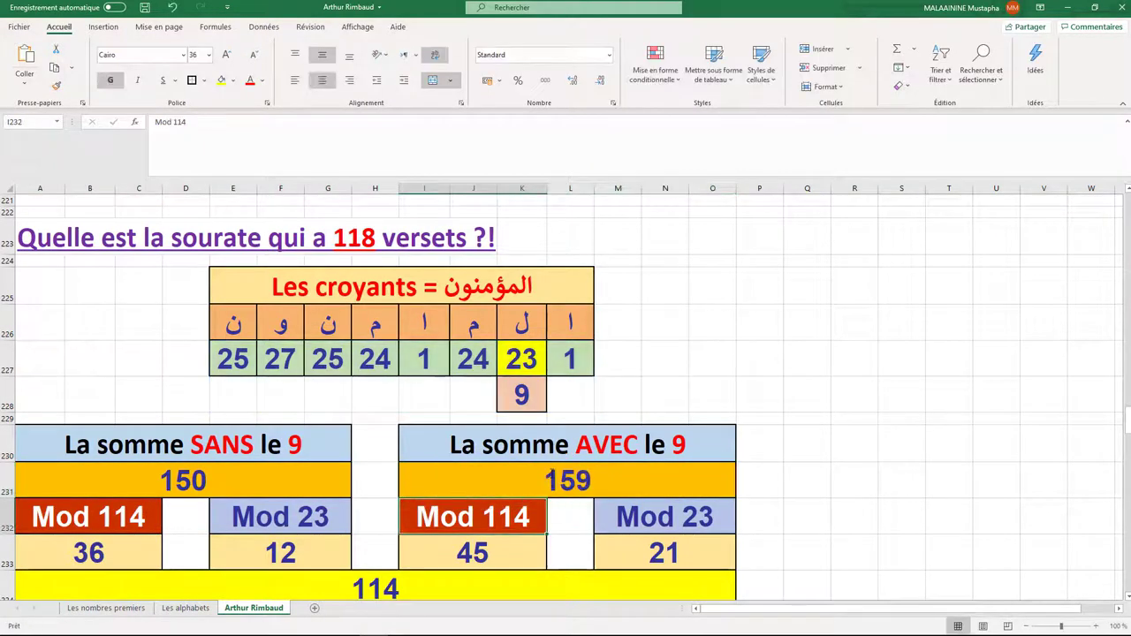
Review the Mod 114 and Mod 23 results in row 233 and check the formula adding them in A234
drag(113, 534, 671, 522)
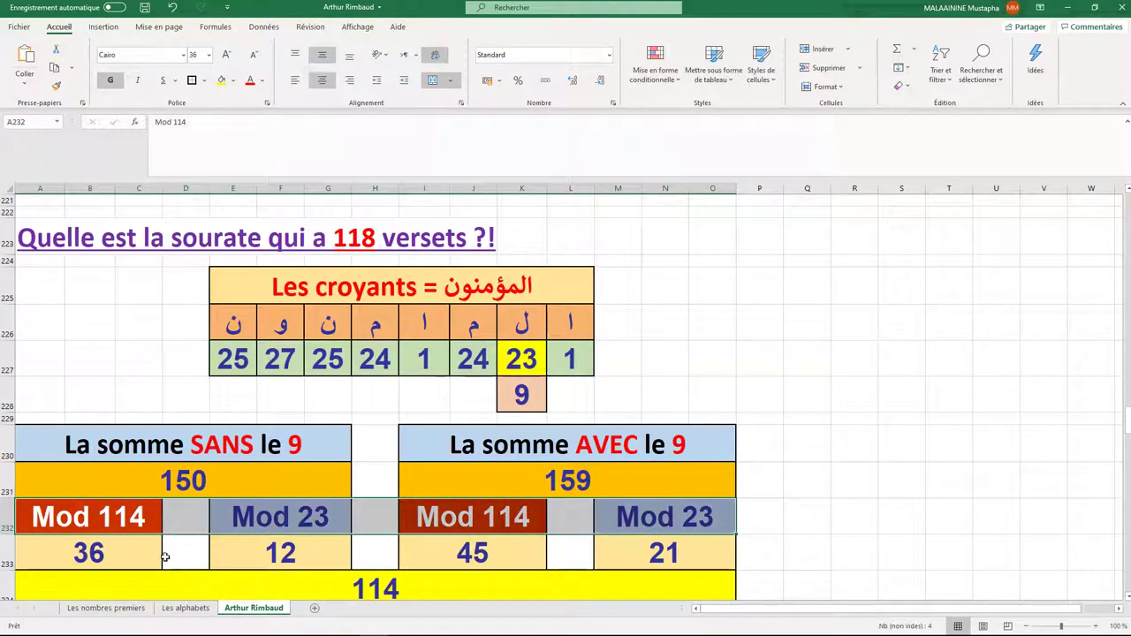
click(111, 555)
drag(202, 553, 733, 553)
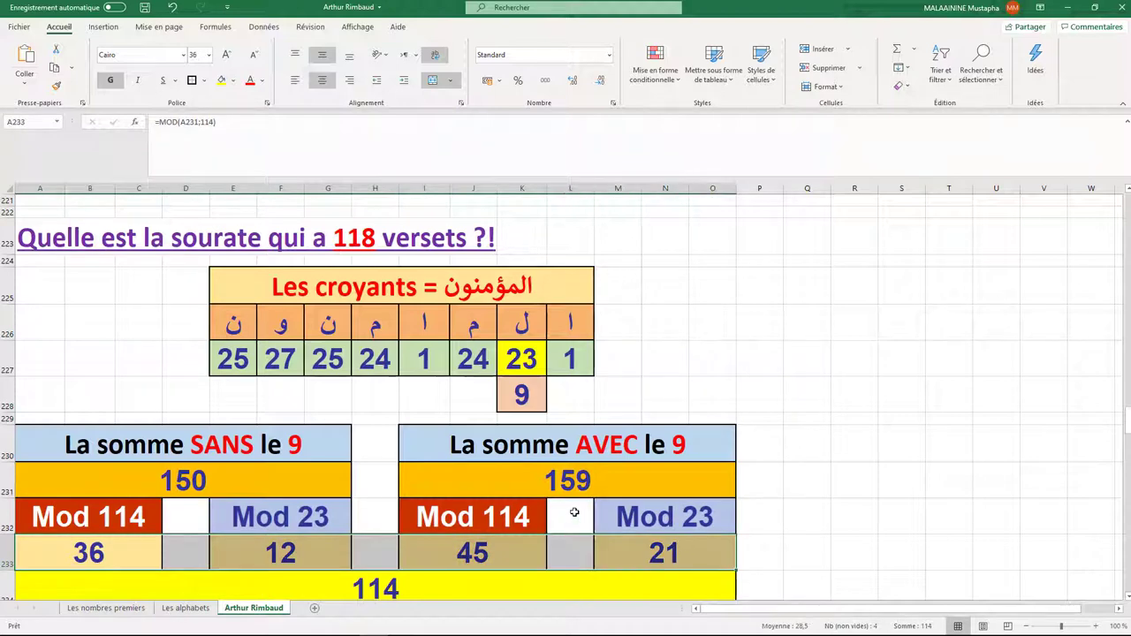
scroll(575, 513, down, 1)
click(361, 527)
double_click(360, 528)
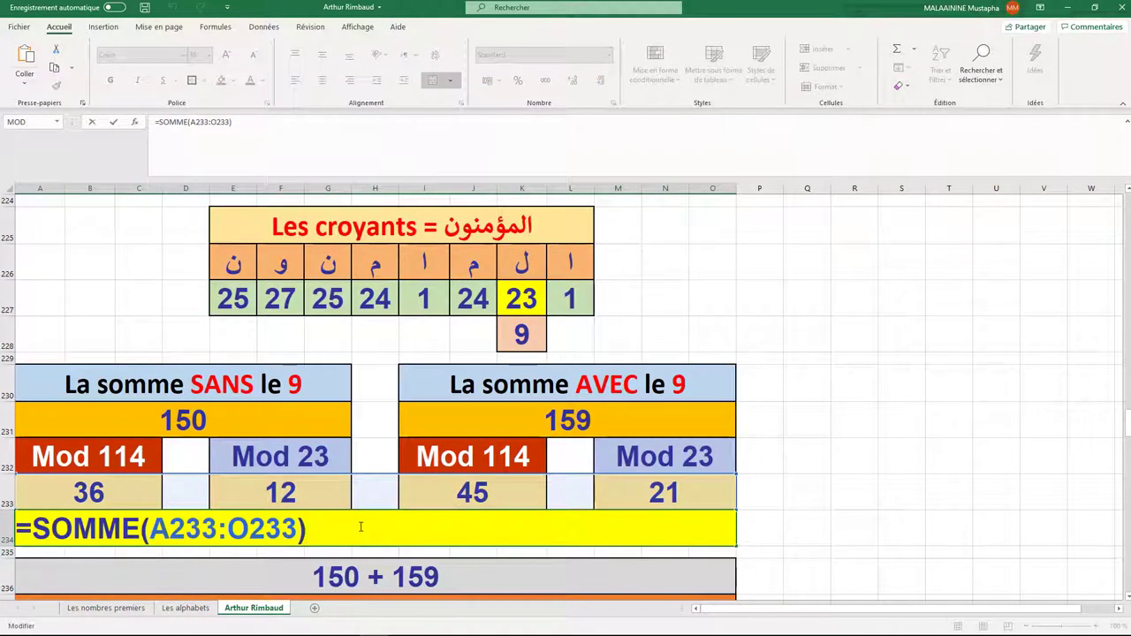
key(Return)
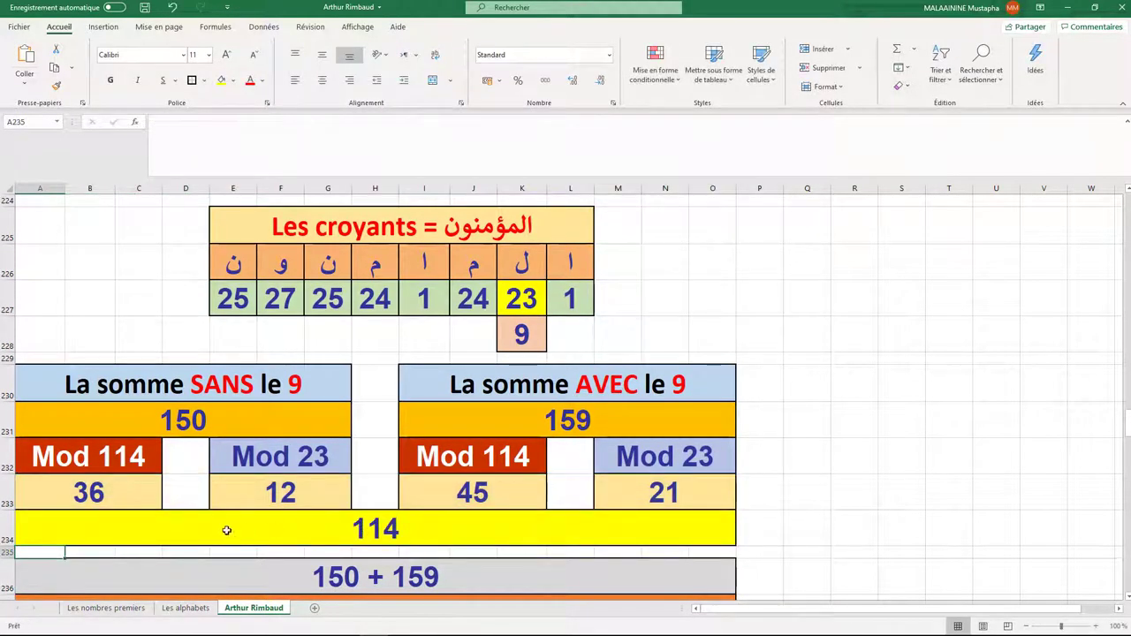
Check the sums without and with the 9 in A231 and I231, plus the formula adding them in A237
click(202, 424)
click(509, 412)
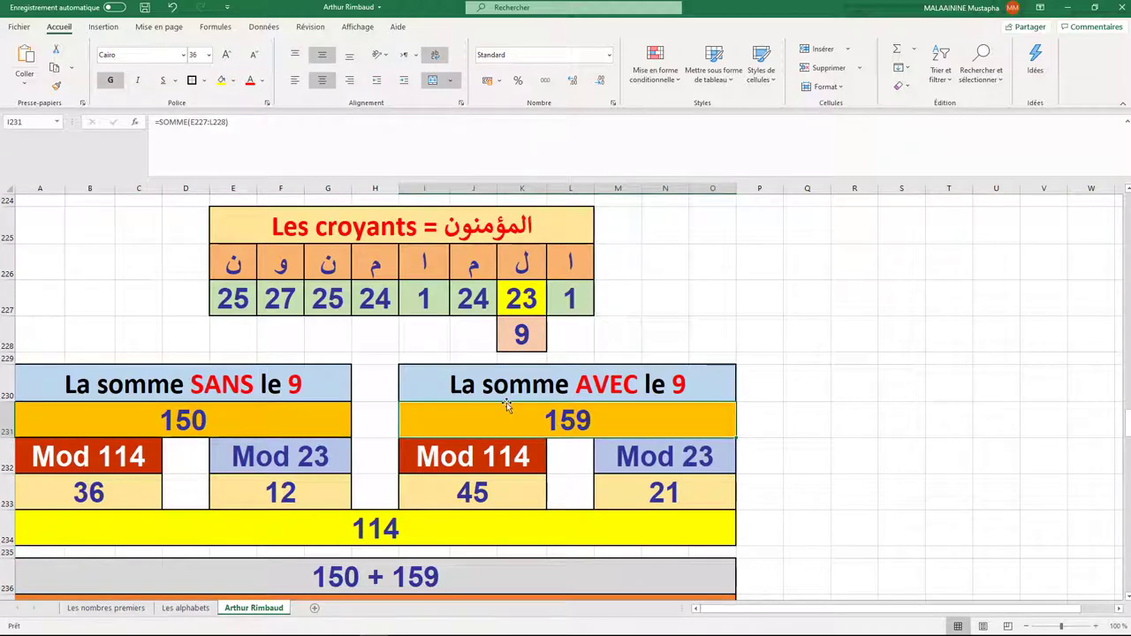
scroll(425, 492, down, 1)
click(392, 525)
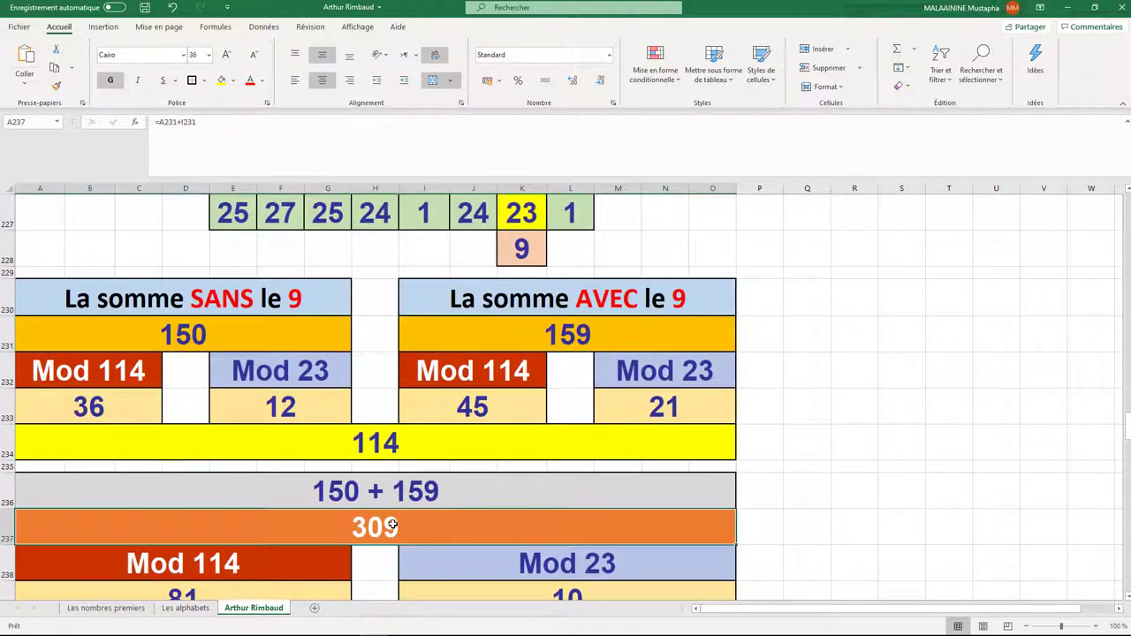
Check the Mod 114 and Mod 23 formulas applied to the combined sum in A239 and I239
click(325, 549)
scroll(472, 551, down, 1)
click(192, 530)
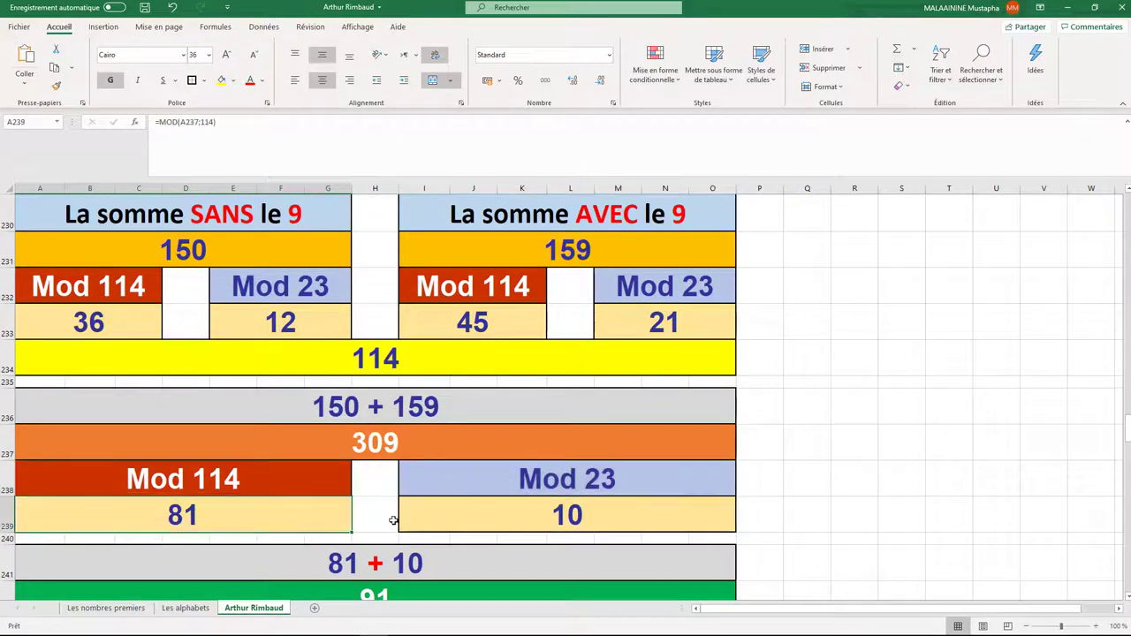
click(490, 513)
scroll(485, 495, down, 1)
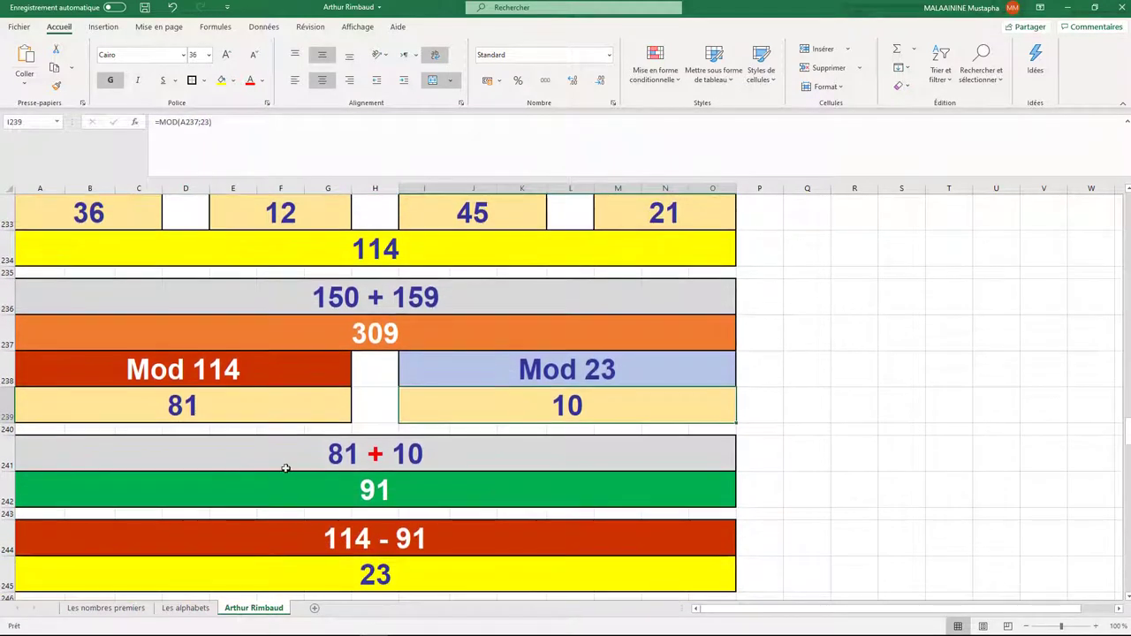
Check the formula adding the two modulo results in A242 and its subtraction from A234 in A245
double_click(363, 489)
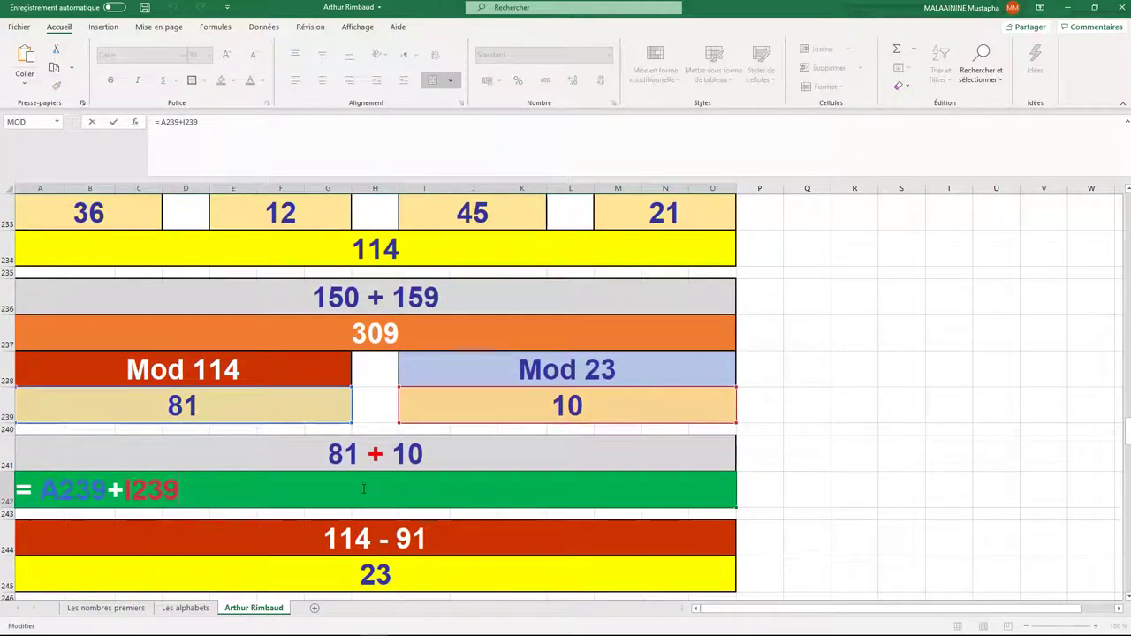
key(Return)
key(Down)
key(Down)
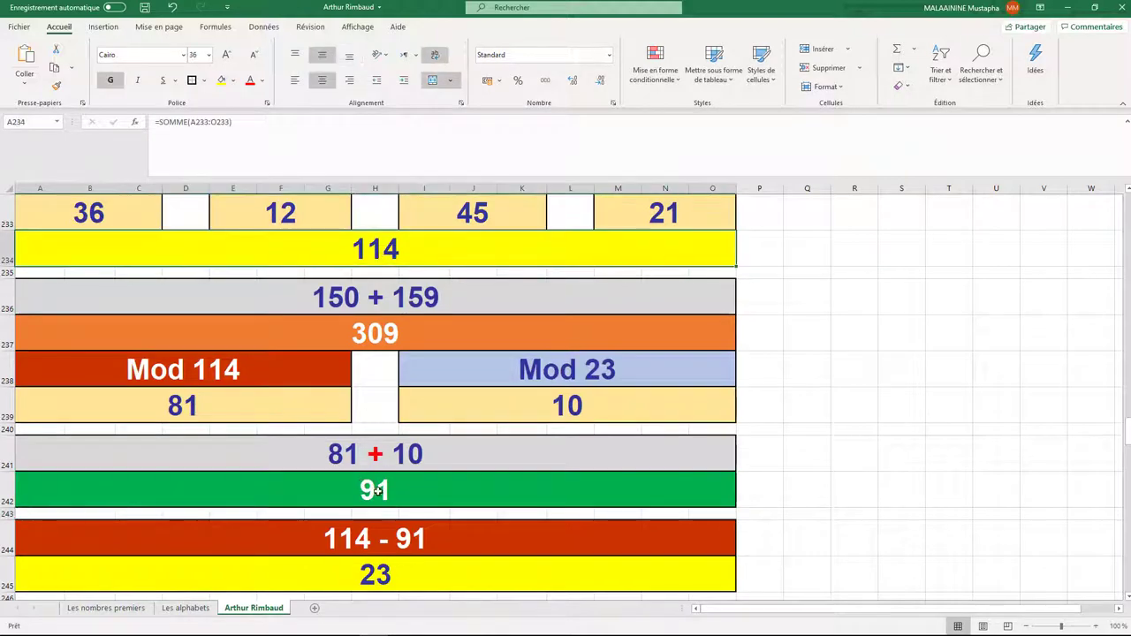
scroll(374, 492, down, 1)
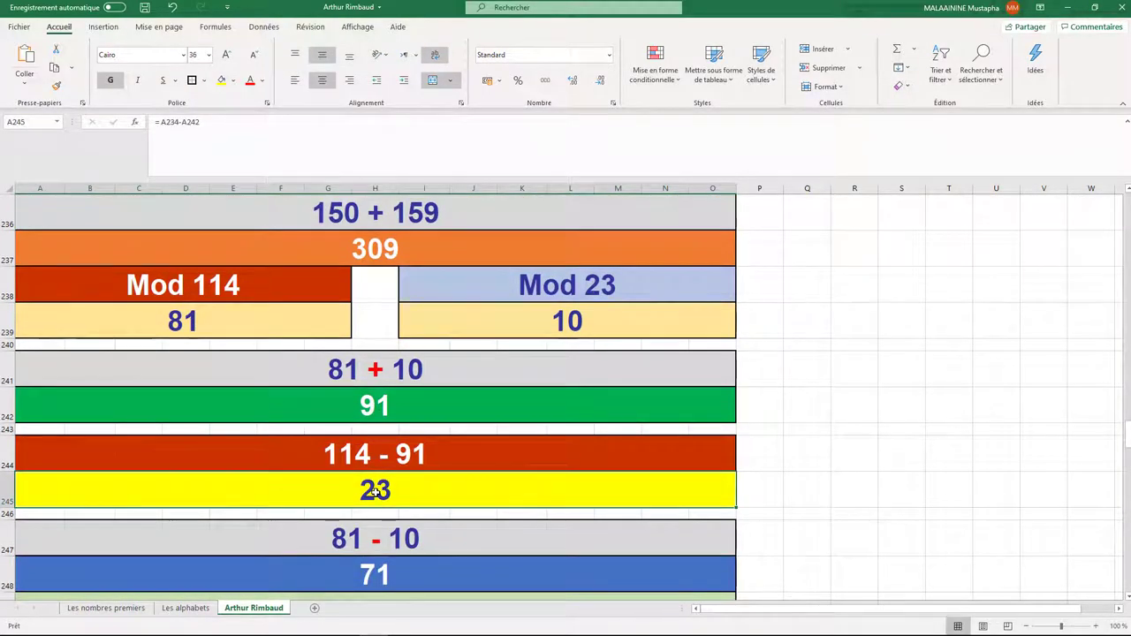
scroll(375, 490, up, 3)
scroll(240, 397, down, 2)
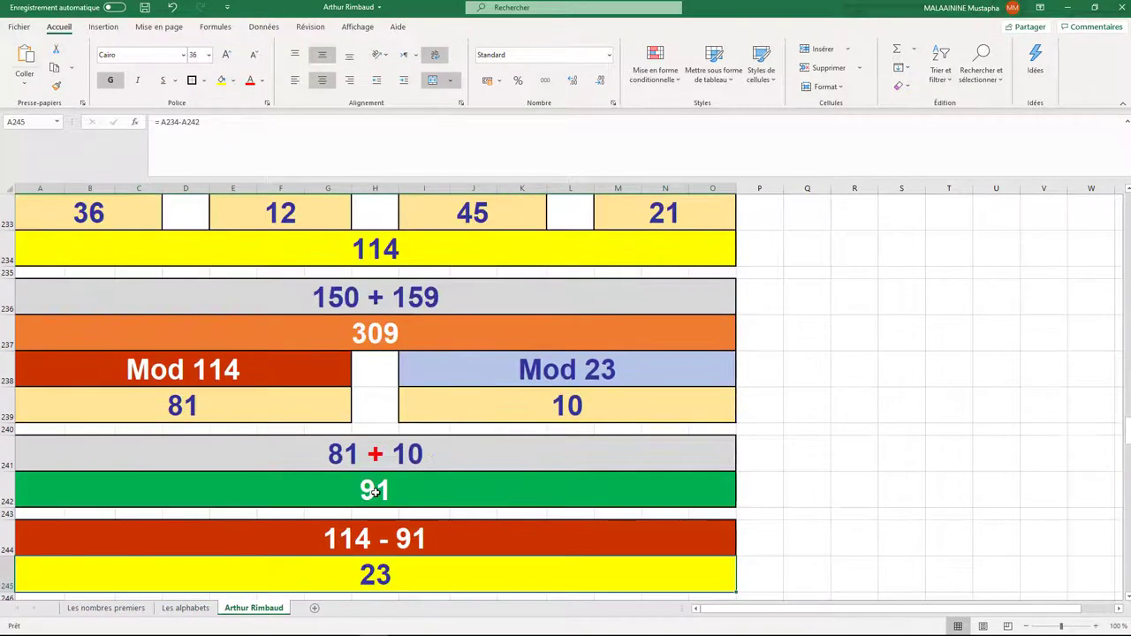
Compare the Mod 114 result in A239 with the Mod 23 result in I239
click(240, 397)
click(615, 404)
click(242, 401)
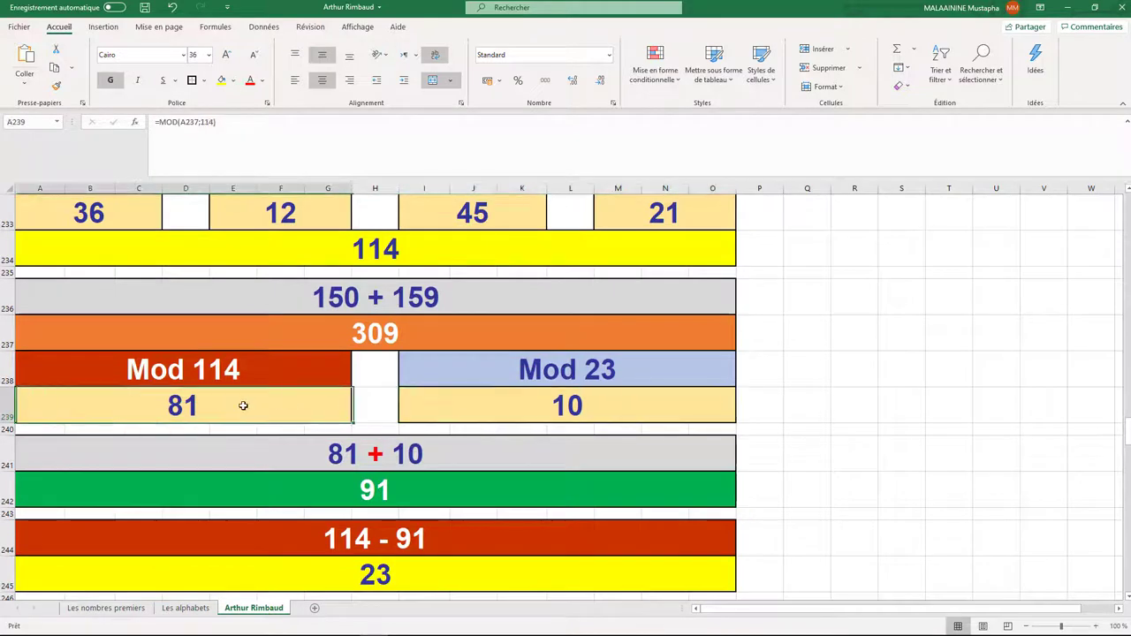
click(548, 407)
click(256, 409)
click(512, 409)
Check the formula subtracting the two modulo results in A248 and compare it with the prime rank in A250
scroll(513, 407, down, 2)
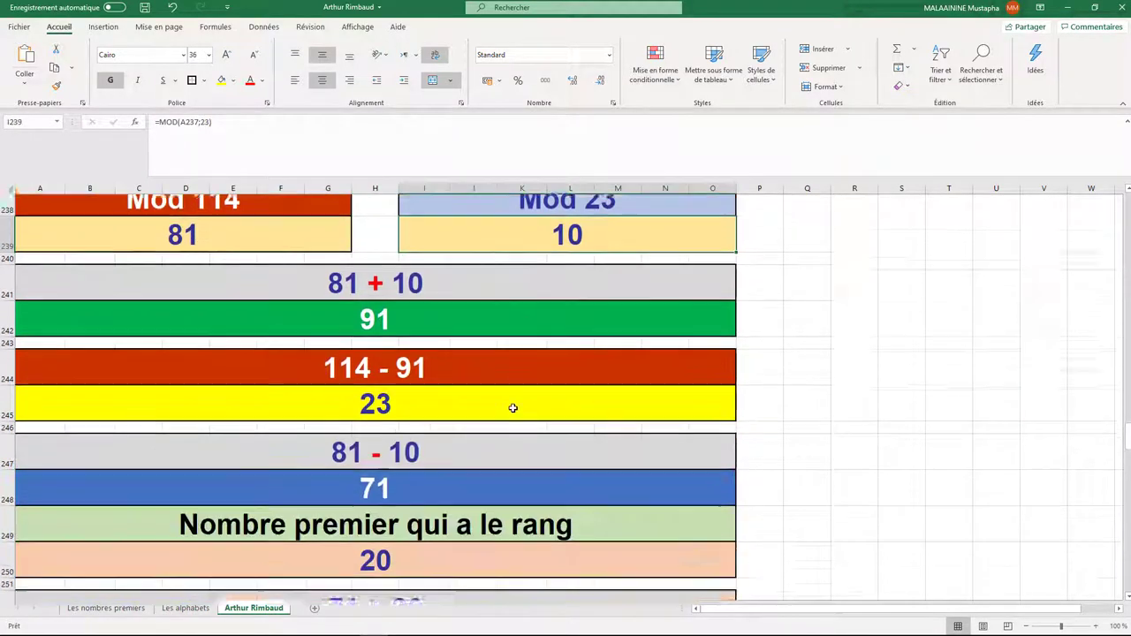
scroll(513, 408, down, 2)
click(389, 381)
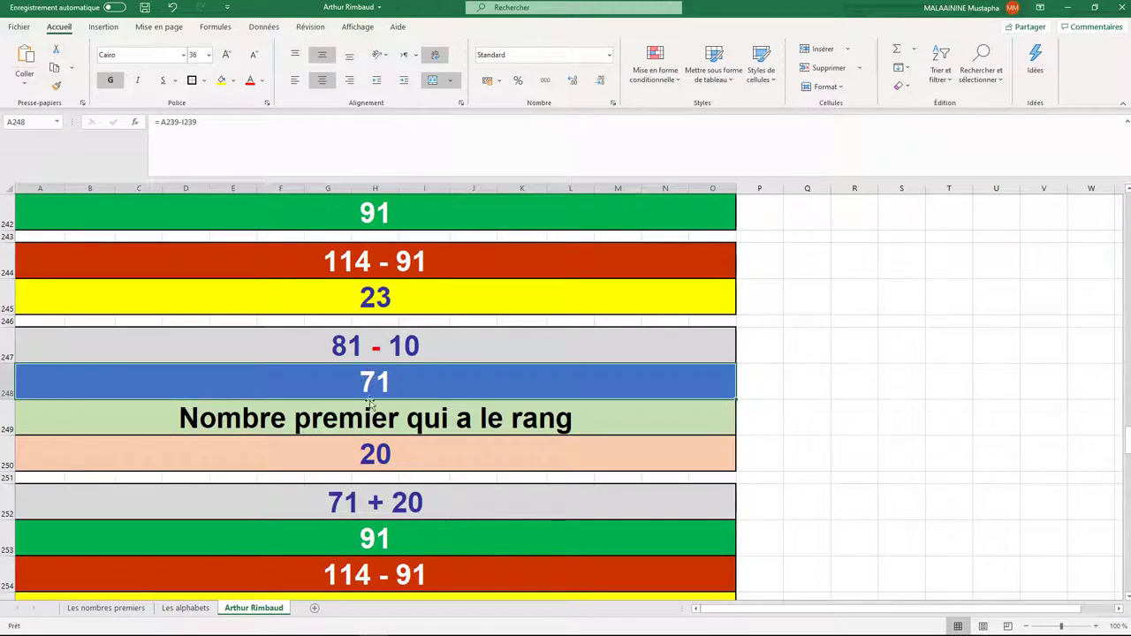
click(383, 453)
click(377, 380)
click(379, 452)
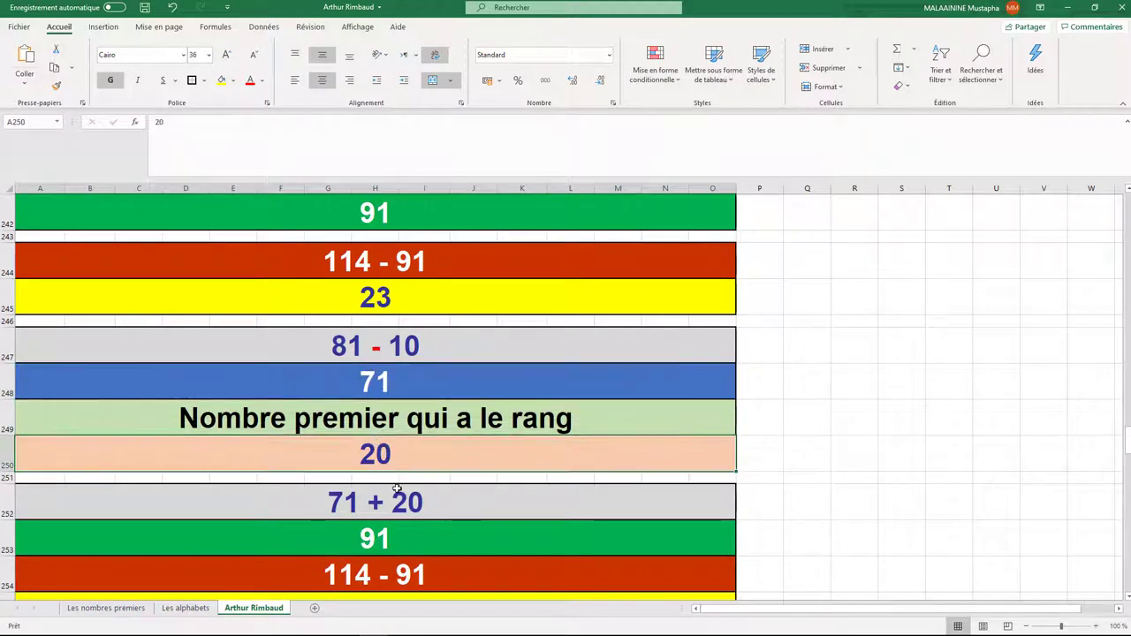
Check the formula adding the prime number and its rank in A253 and the subtraction from A234 in A255
click(388, 534)
scroll(472, 392, up, 3)
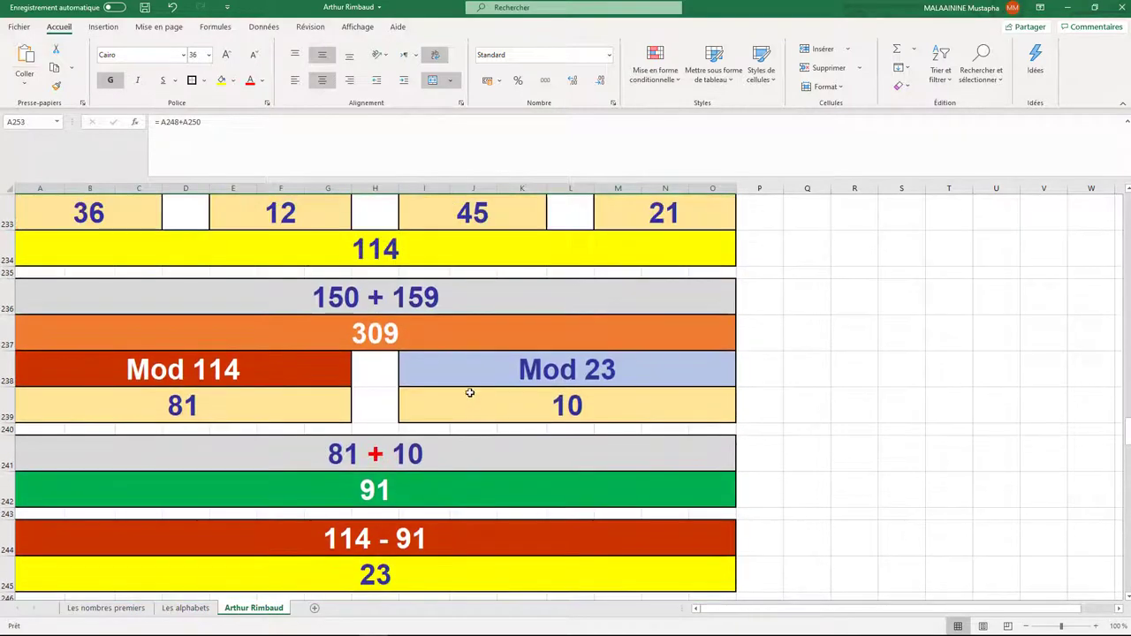
scroll(470, 392, down, 5)
click(382, 439)
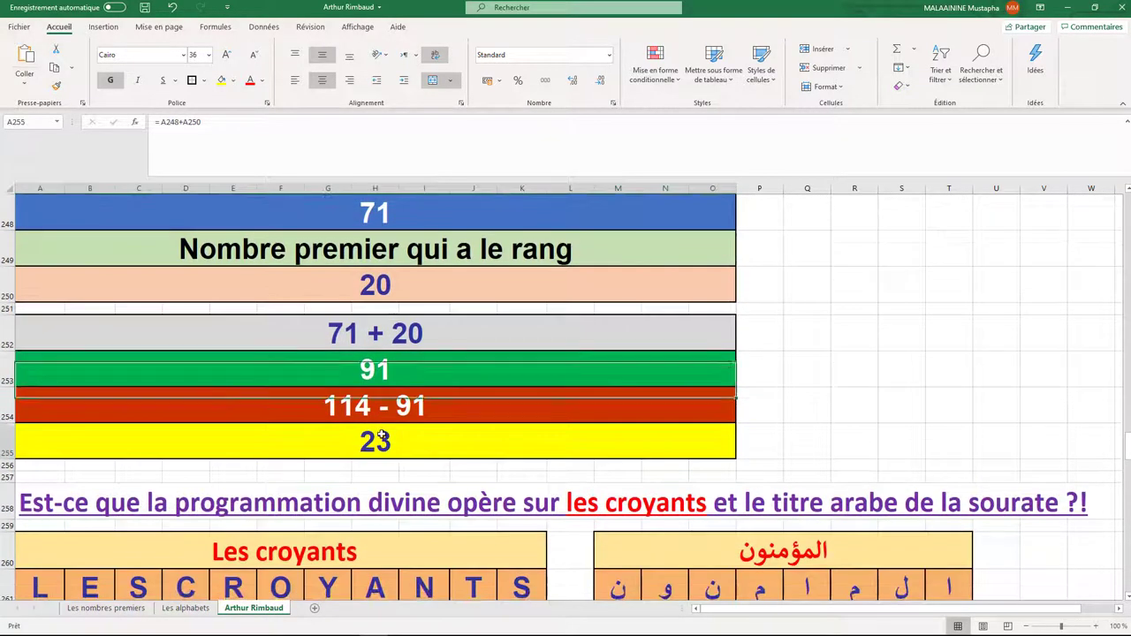
Review the whole calculation chain for the 118-verse sura, from its number in A220 to the letter tables in row 262
scroll(385, 439, up, 15)
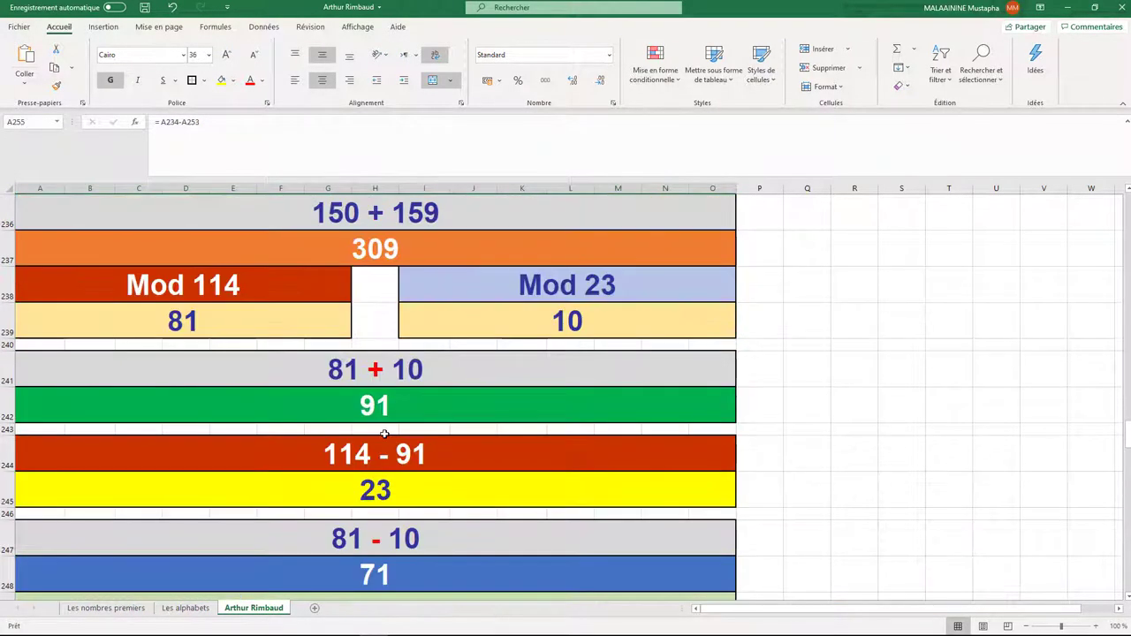
scroll(385, 434, down, 6)
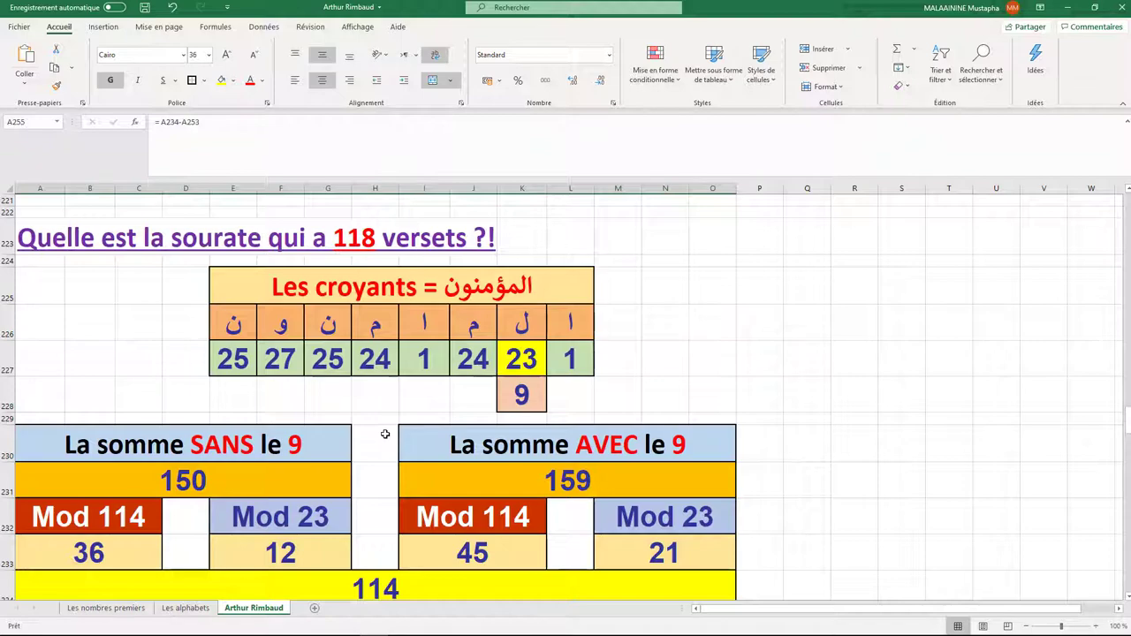
scroll(385, 434, down, 1)
scroll(385, 434, up, 2)
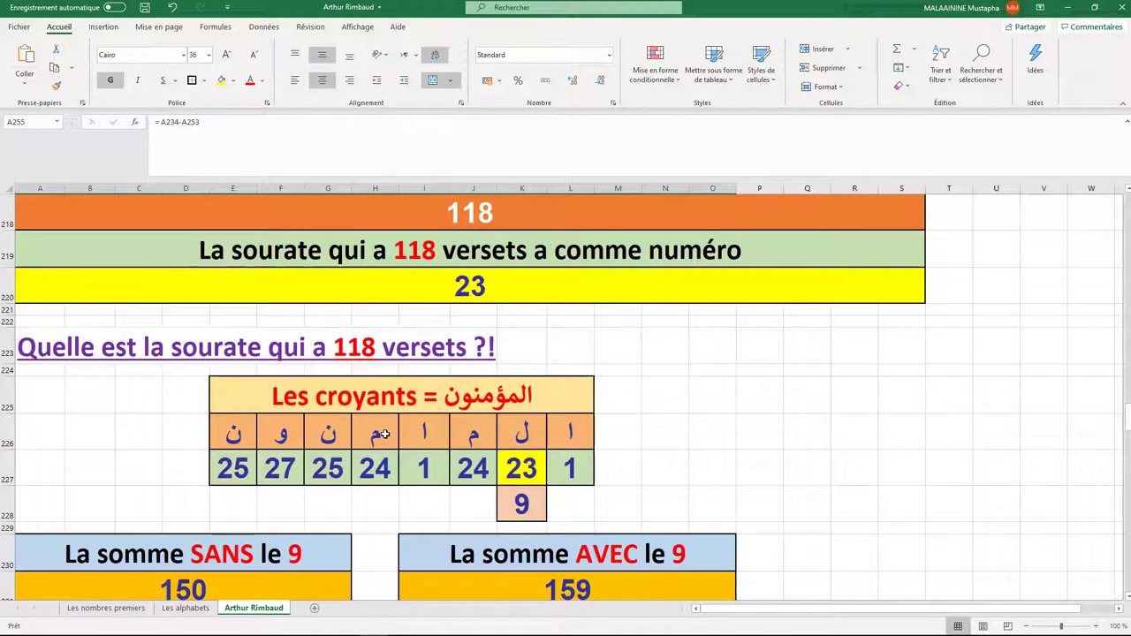
scroll(385, 434, down, 8)
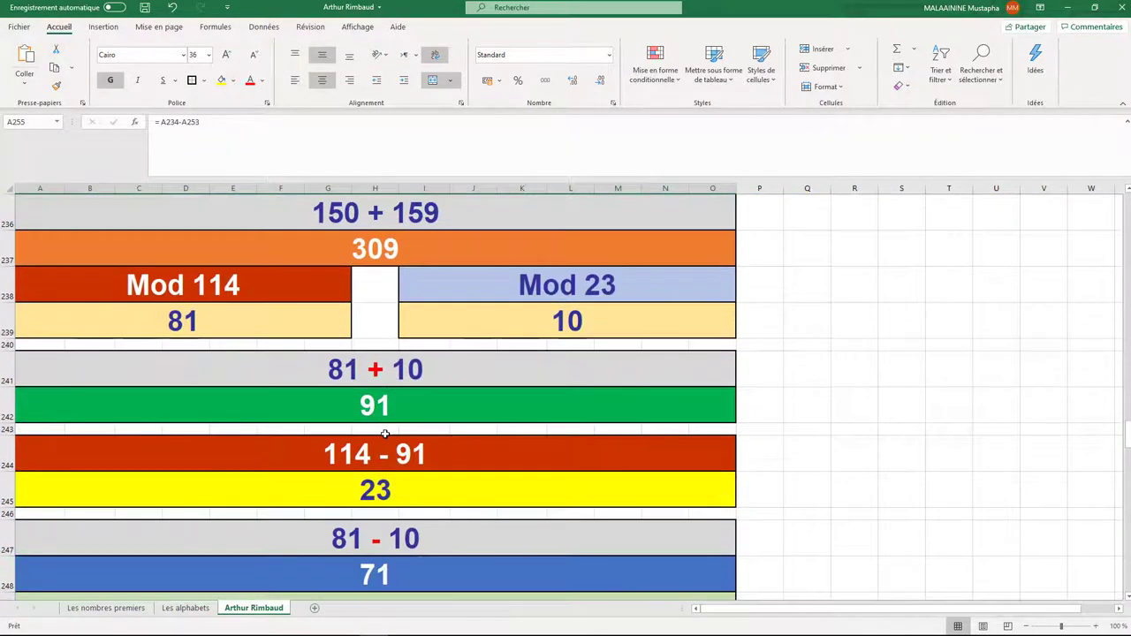
scroll(385, 434, down, 4)
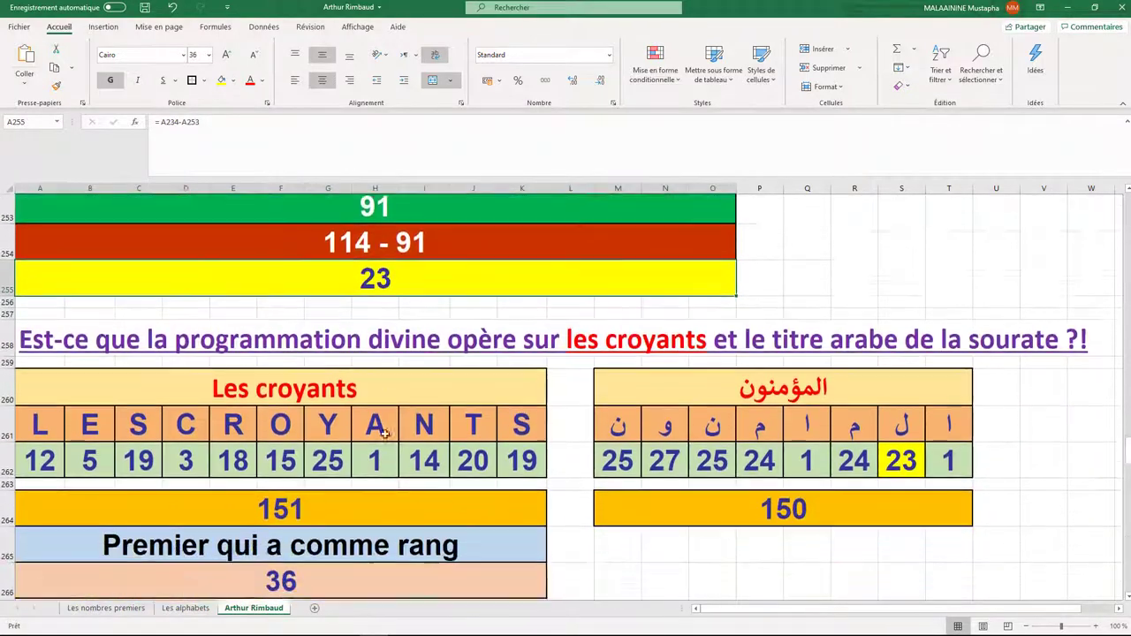
scroll(385, 434, up, 10)
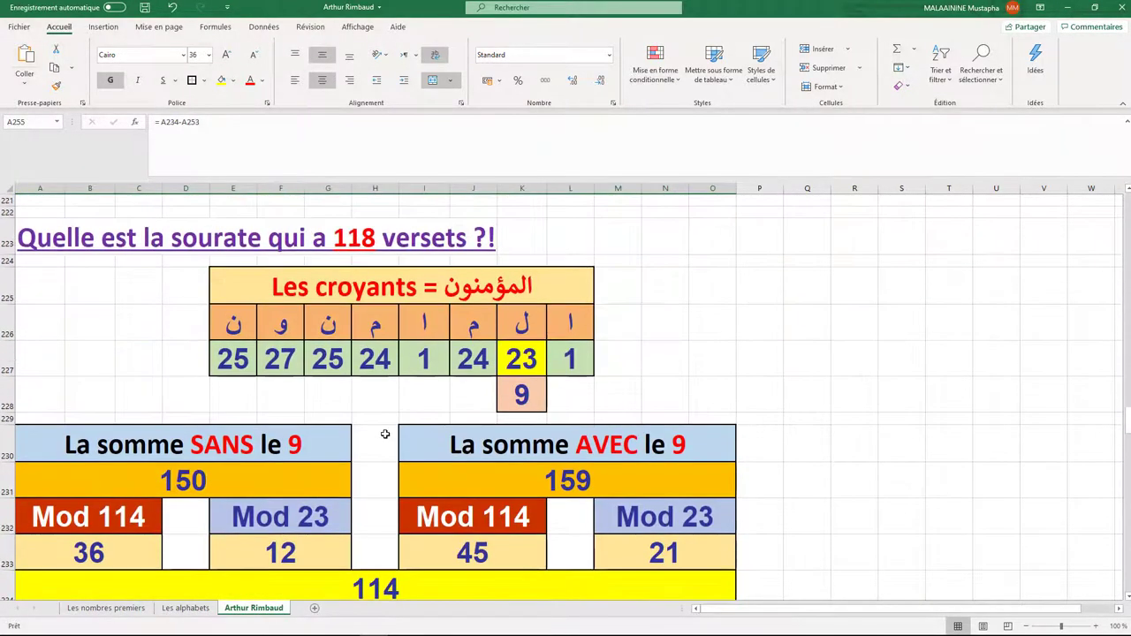
scroll(385, 434, up, 2)
Examine the letter values of "Les croyants = المؤمنون" in E227:K227 against the tables further down
drag(239, 466, 511, 473)
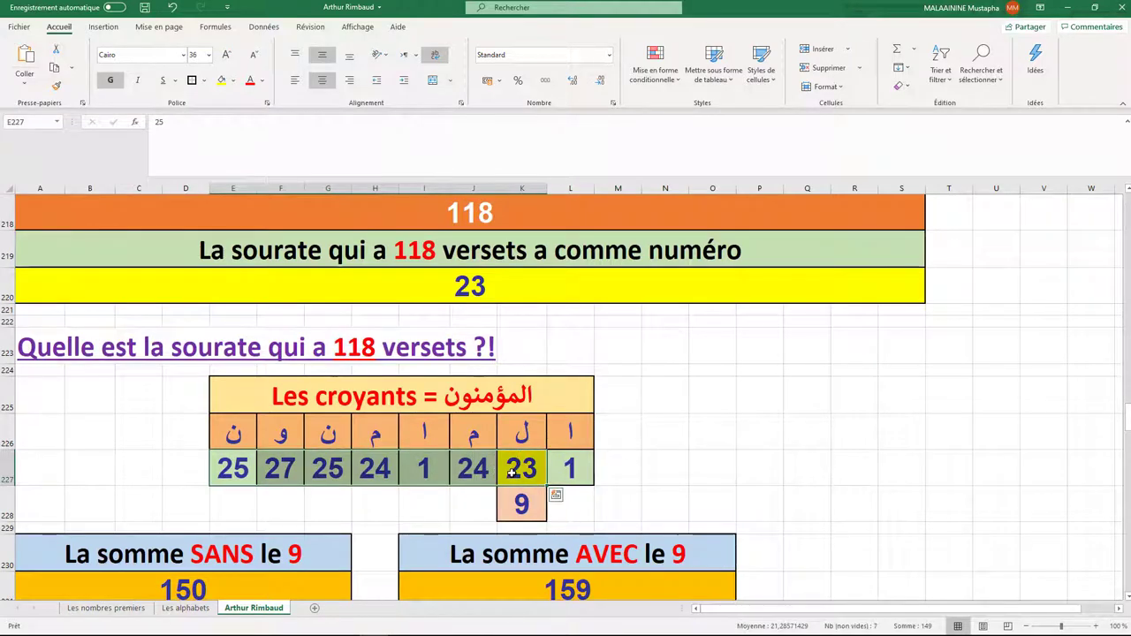
scroll(511, 473, down, 8)
scroll(511, 473, up, 8)
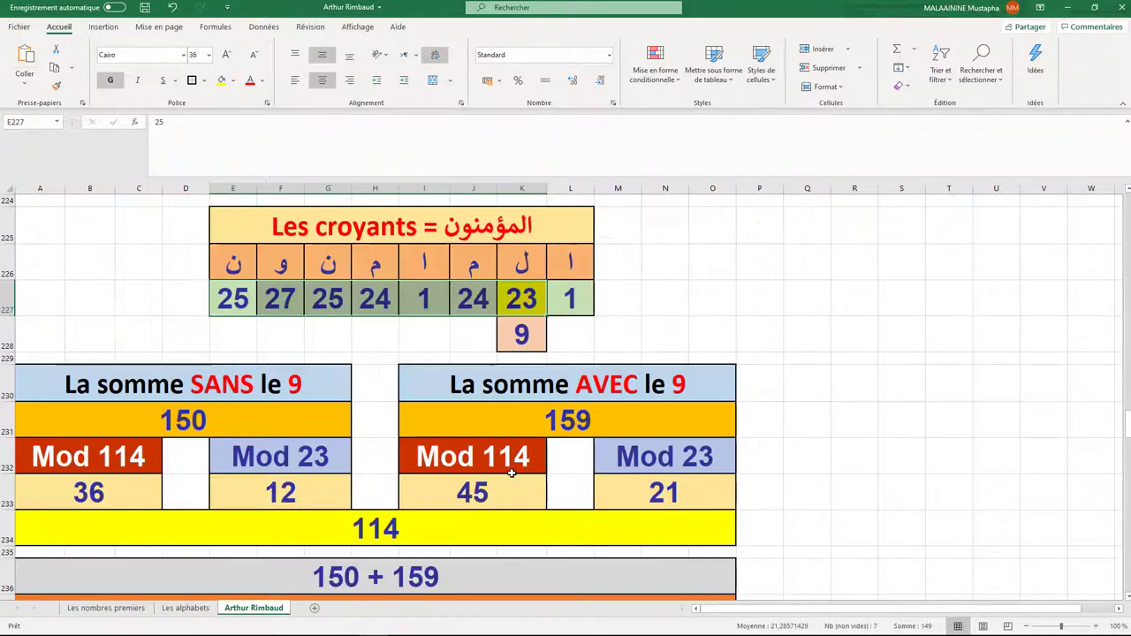
scroll(511, 472, down, 12)
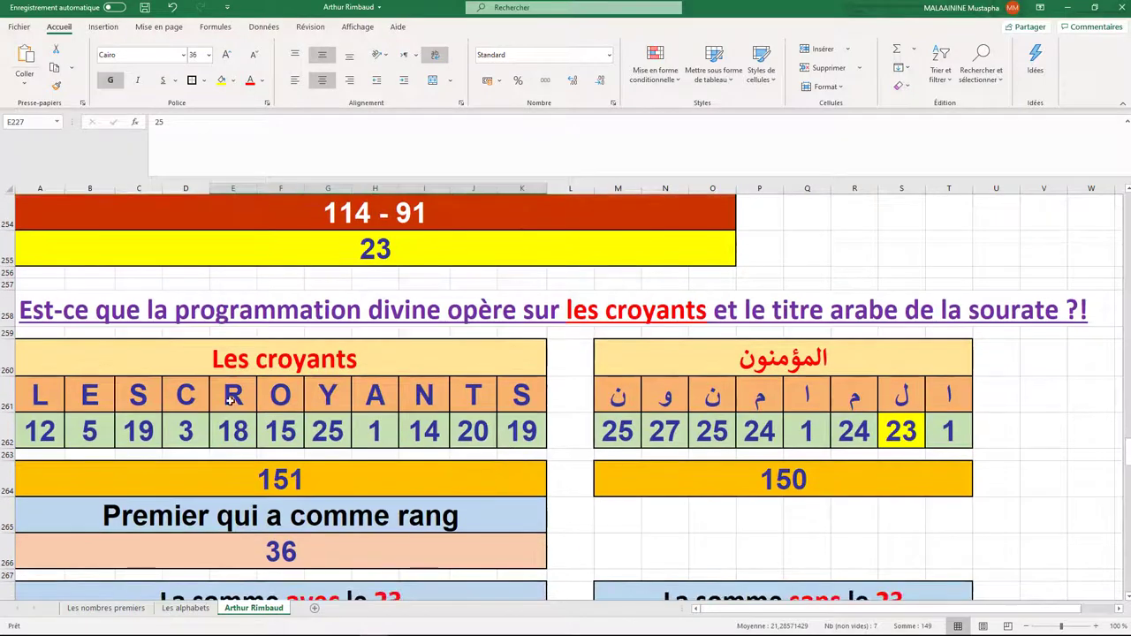
scroll(461, 390, up, 10)
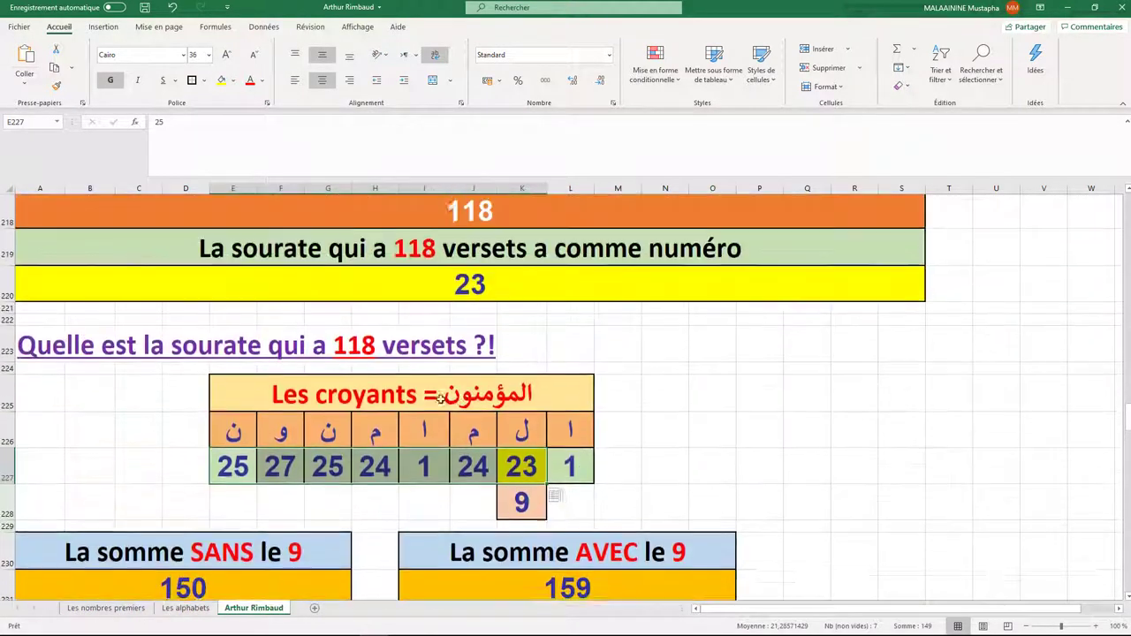
mouse_move(211, 464)
mouse_down()
mouse_move(354, 468)
mouse_move(217, 483)
mouse_up()
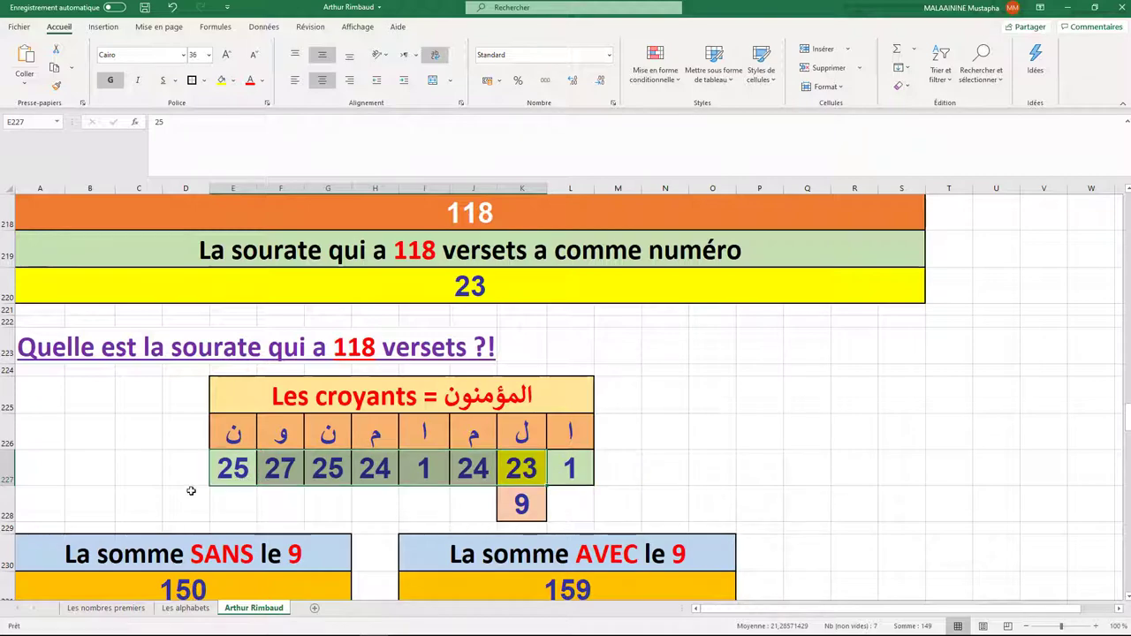
Examine the French letters and values of "Les croyants" in A261:K262 and the Arabic title's letters in row 261
scroll(189, 491, down, 5)
scroll(192, 489, down, 7)
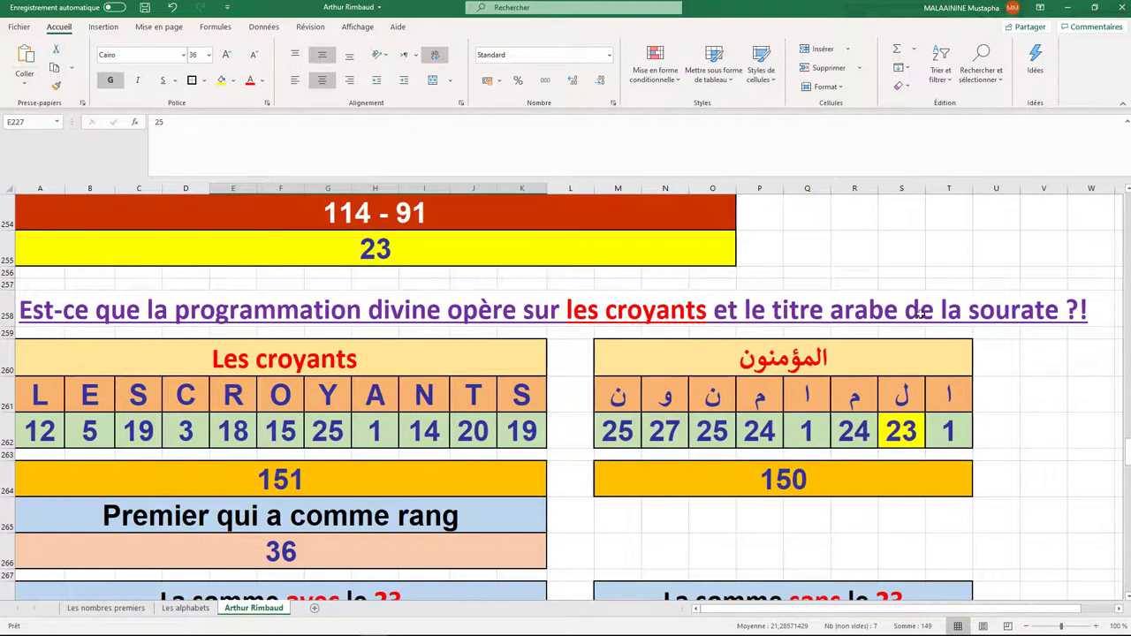
drag(40, 396, 531, 435)
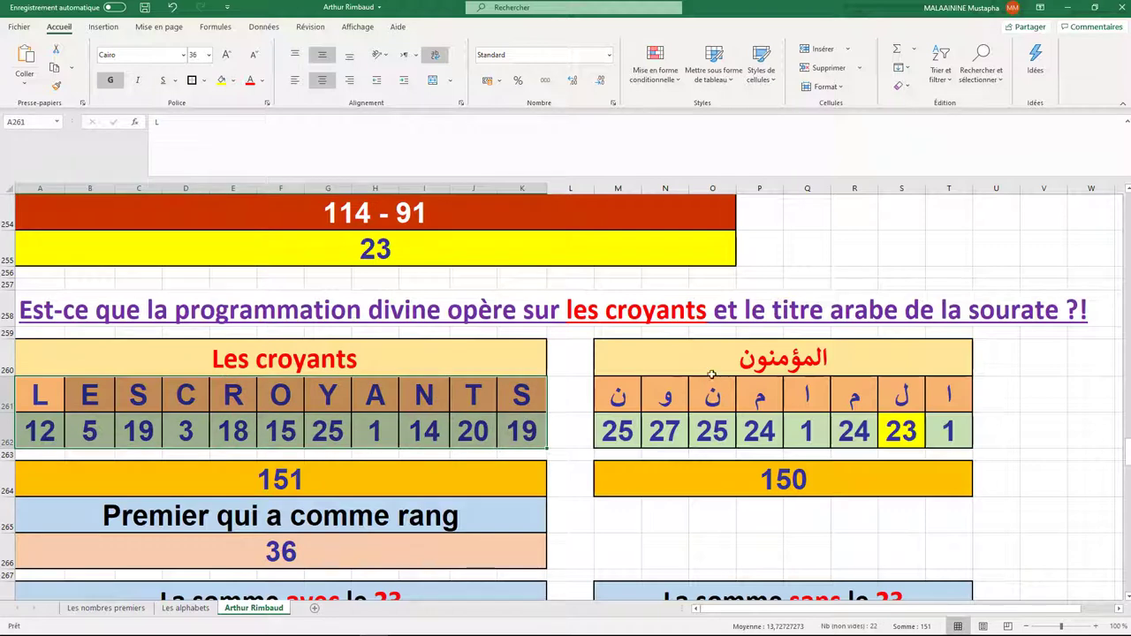
drag(619, 397, 910, 398)
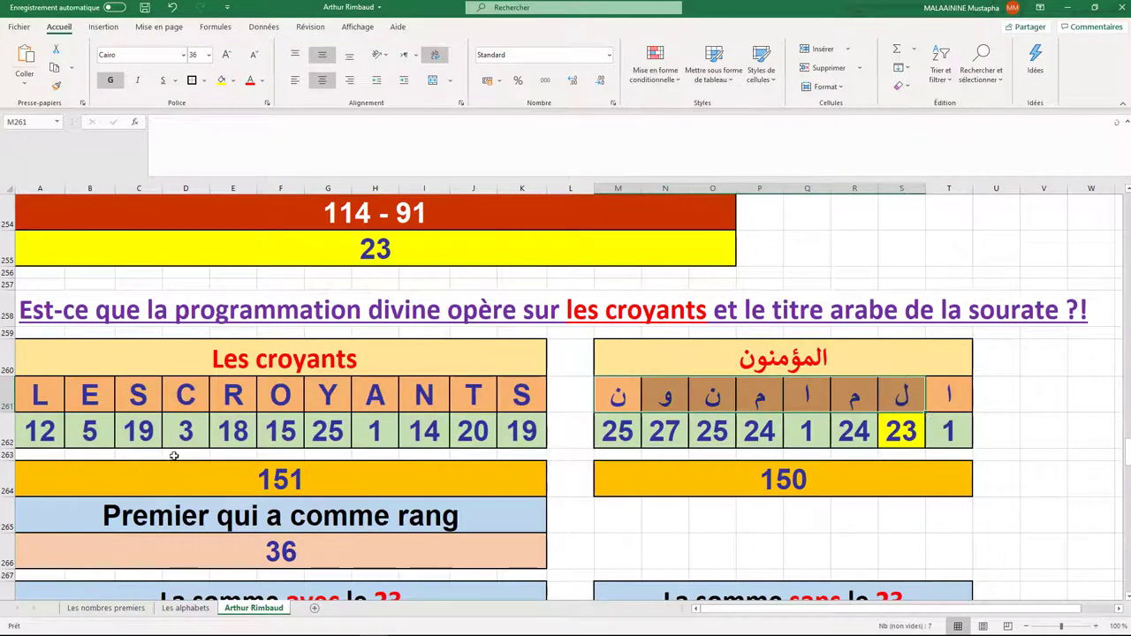
Check the sum formulas of the French and Arabic titles in A264 and M264, and the prime rank in A266
drag(89, 430, 336, 438)
double_click(281, 479)
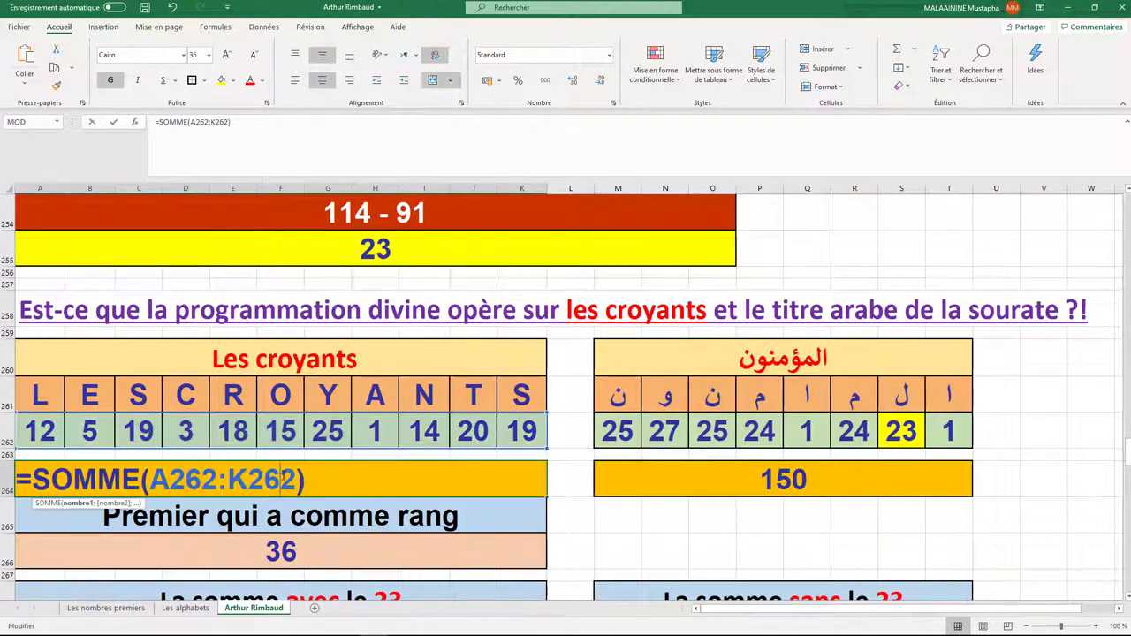
key(Return)
double_click(738, 481)
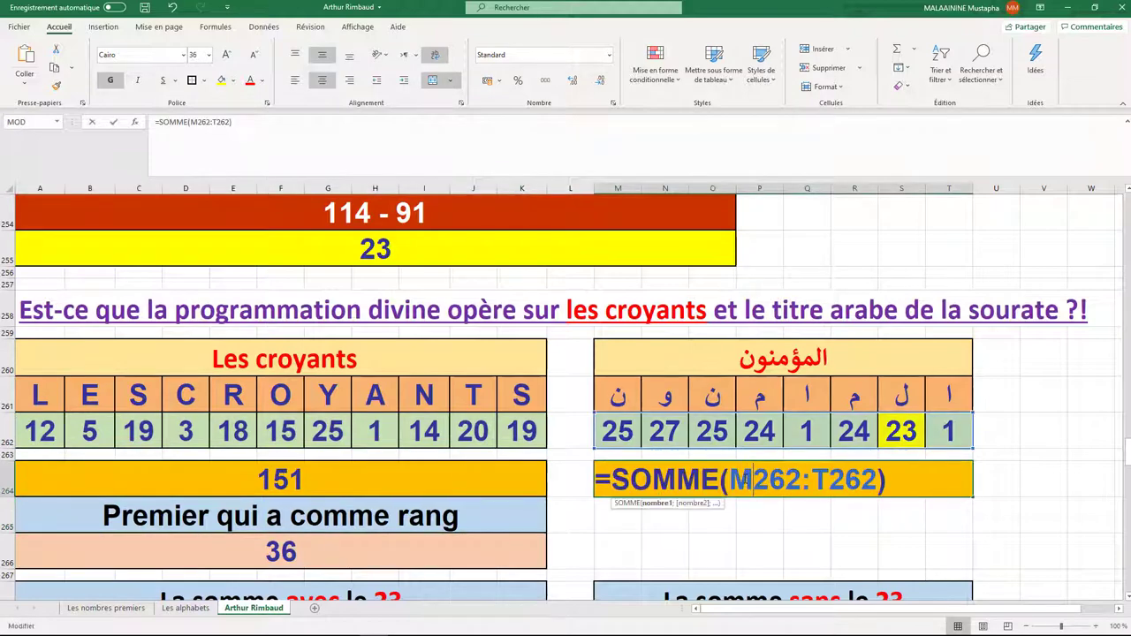
key(Return)
click(302, 489)
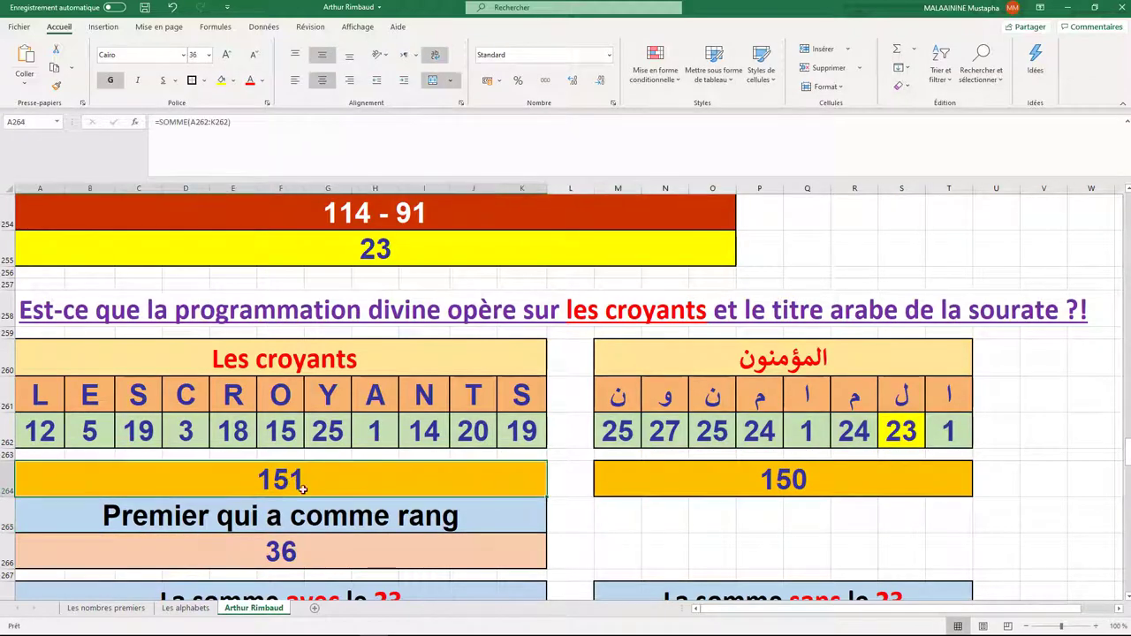
click(290, 552)
Check the formulas of "La somme avec le 23" in A270 and "La somme sans le 23" in M270
scroll(330, 371, down, 2)
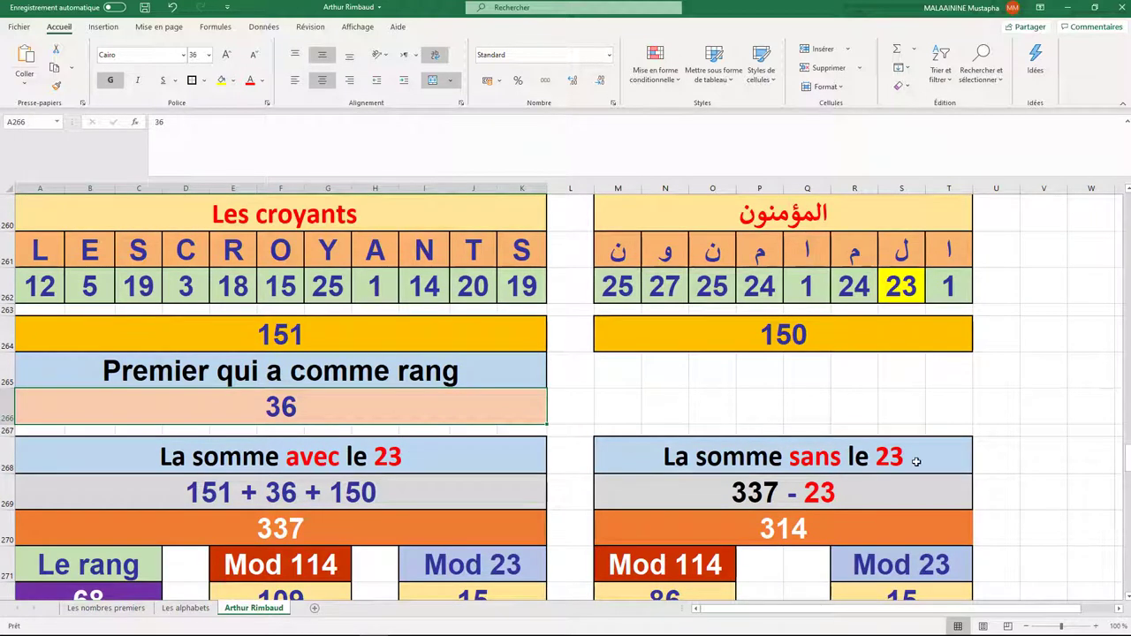
double_click(289, 526)
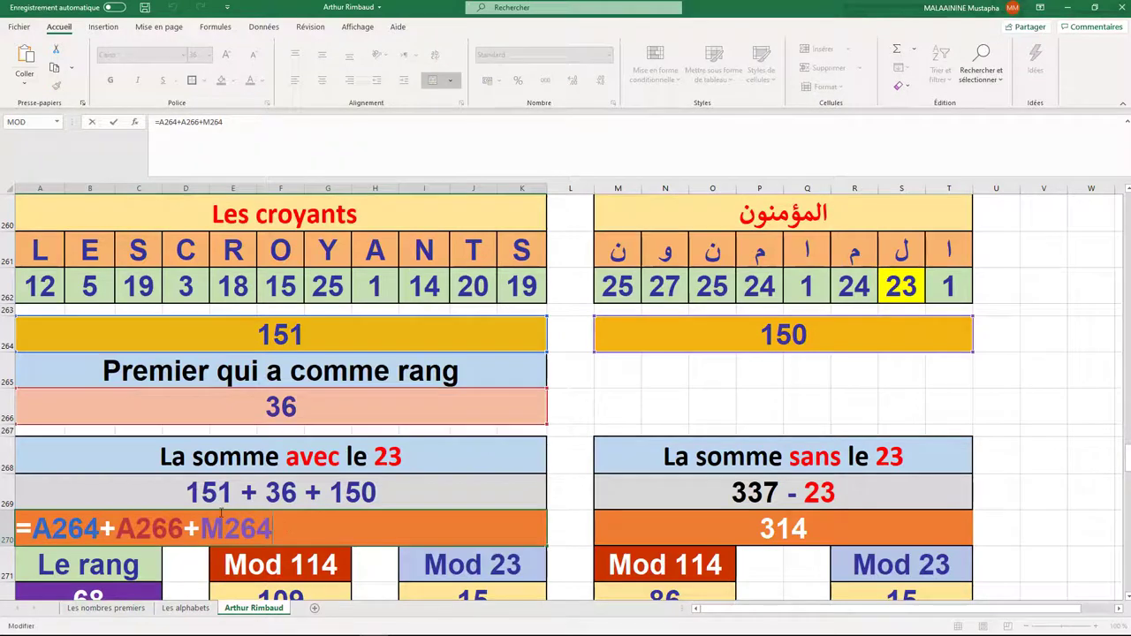
key(Return)
double_click(773, 528)
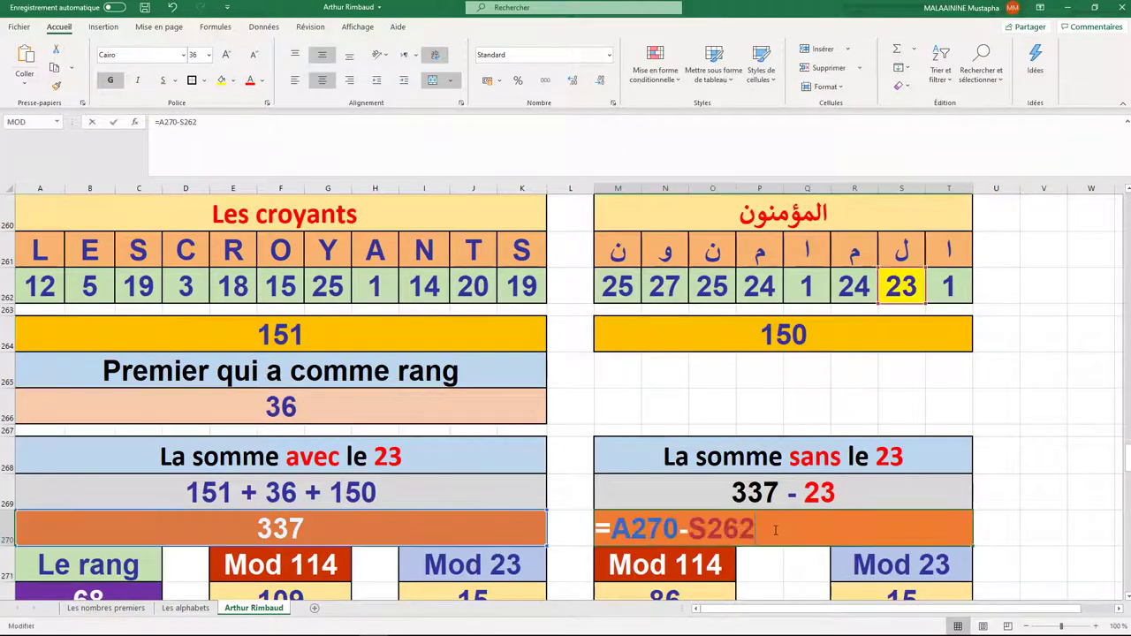
key(Return)
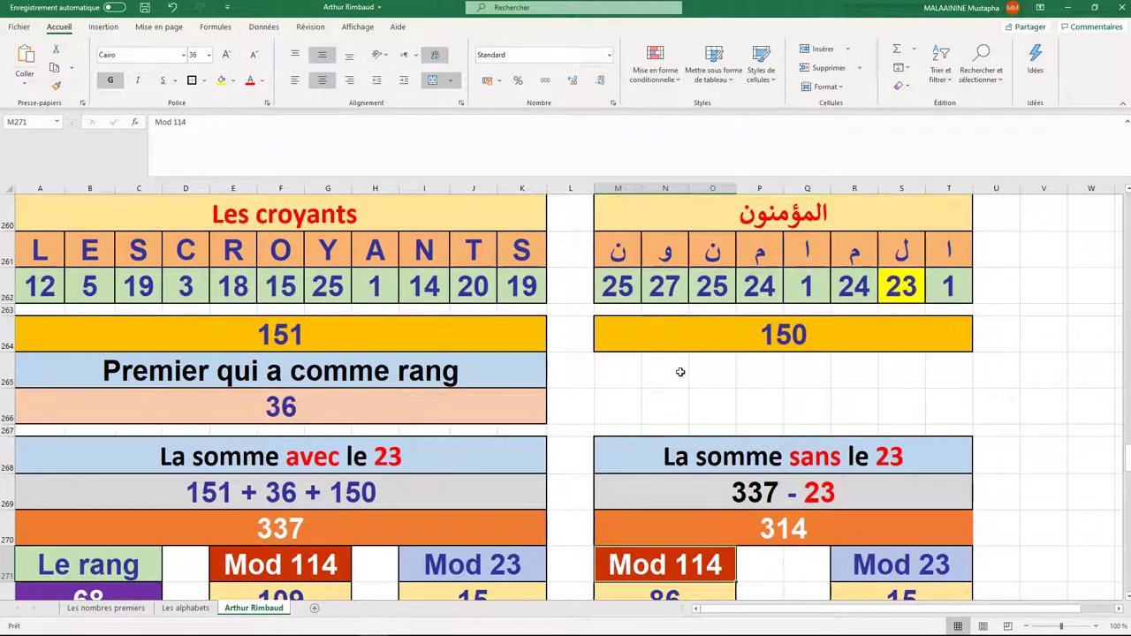
Check the sum in A270, its prime rank in A272, and the modulo results across E272:T272 with the ranks beneath
scroll(679, 374, down, 2)
click(288, 329)
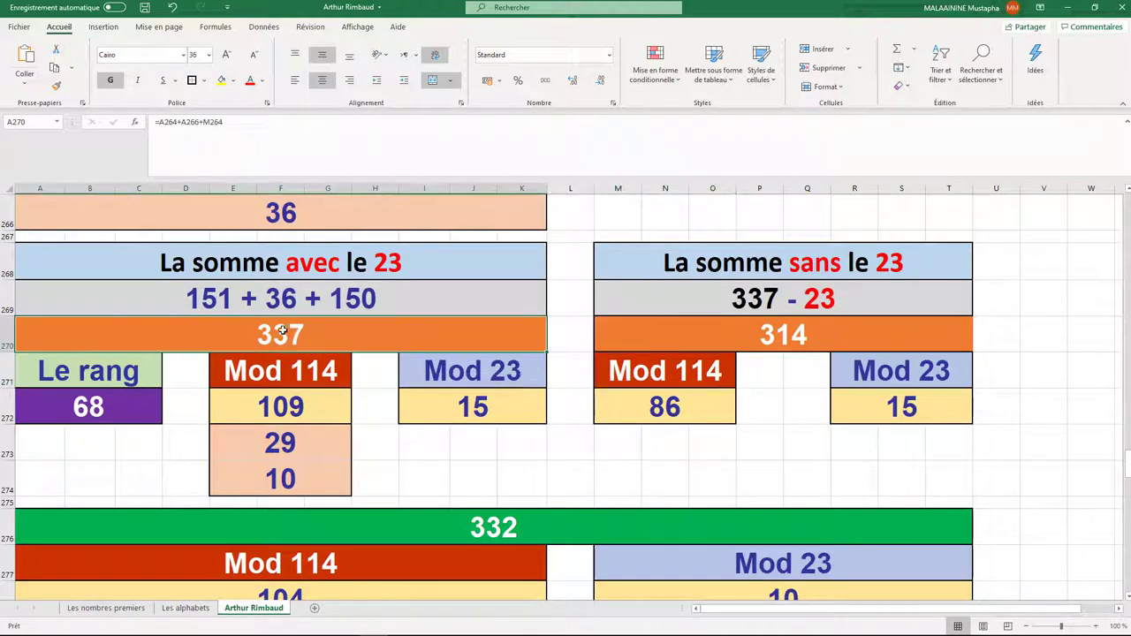
click(98, 403)
drag(213, 399, 937, 407)
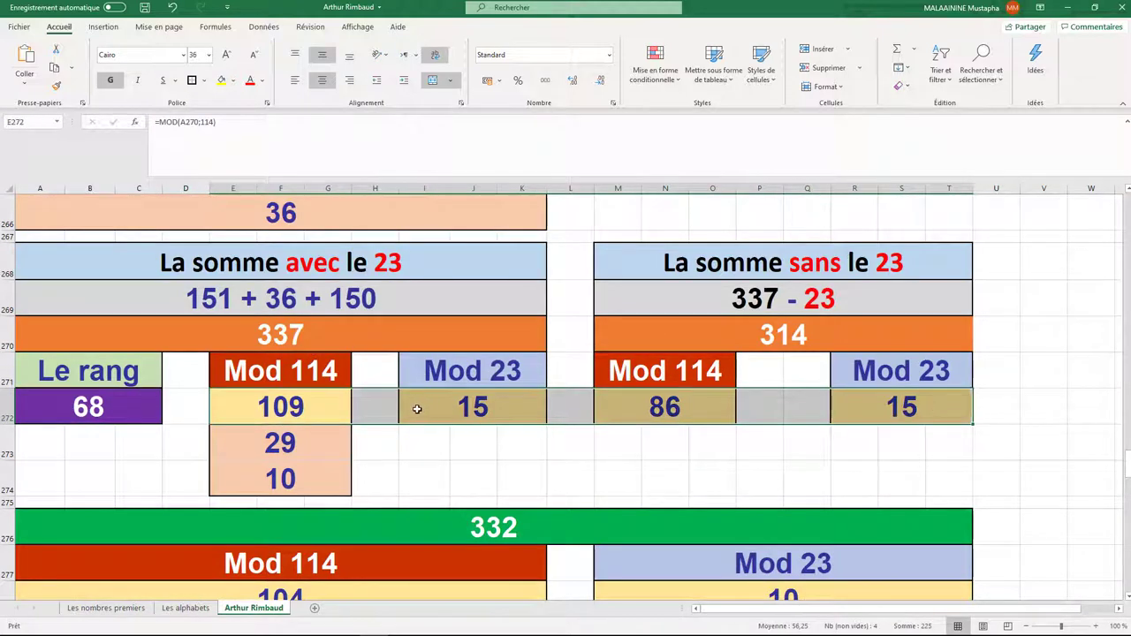
click(299, 405)
click(283, 443)
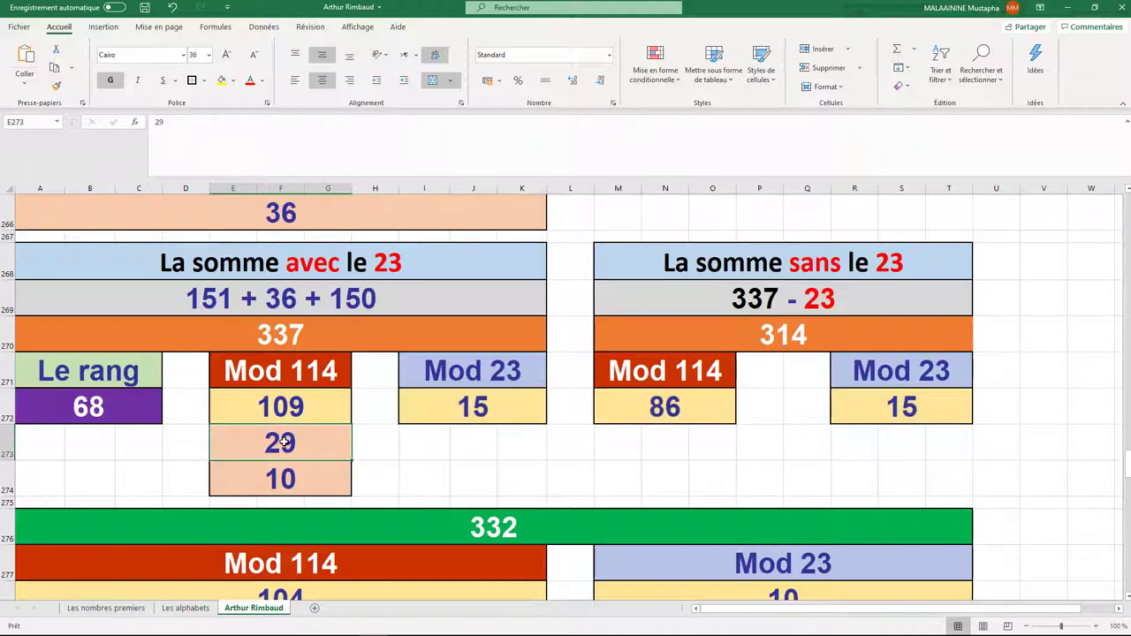
Check which cells the total formula in A276 adds up
click(503, 531)
key(alt+equal)
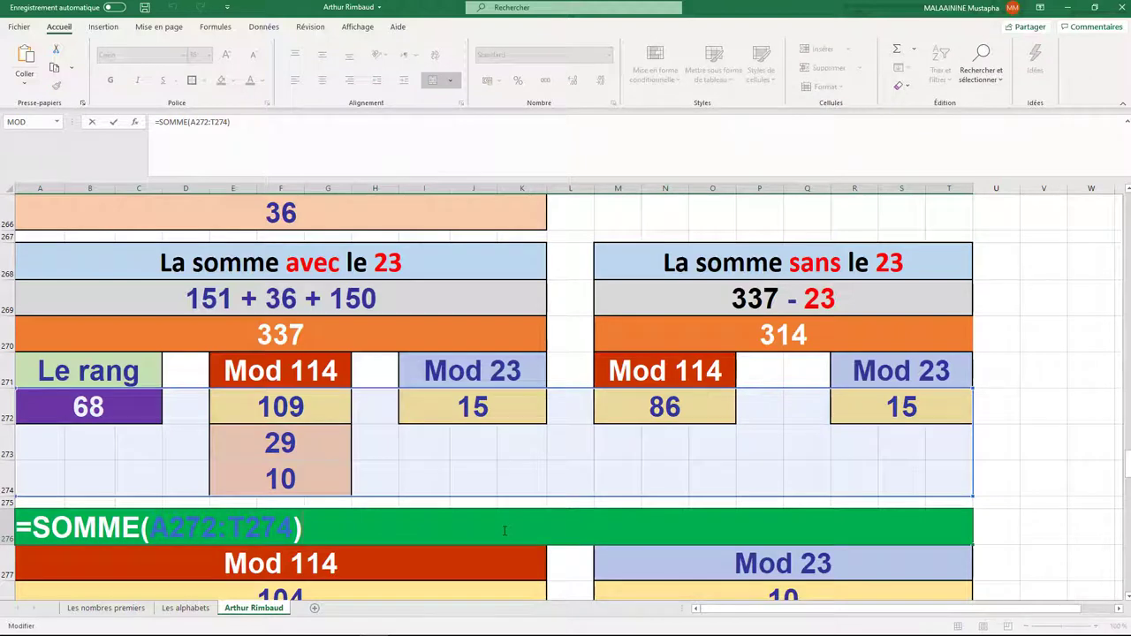
key(Return)
Check the Mod 114 and Mod 23 formulas in A278 and M278 and their sum in A281
scroll(506, 530, down, 1)
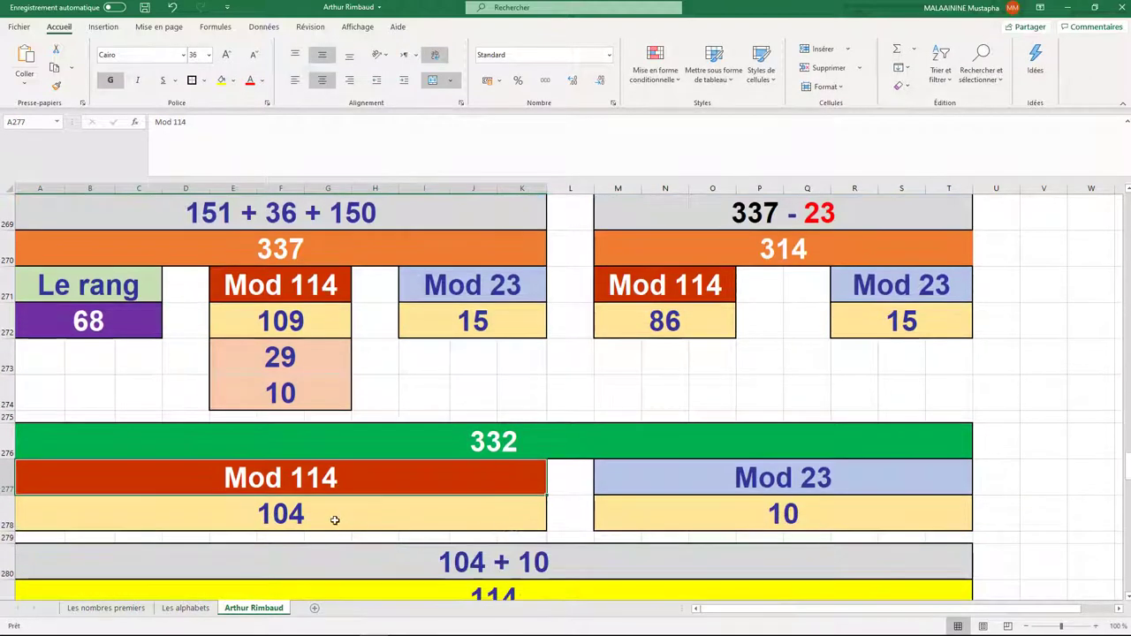
click(301, 513)
click(740, 512)
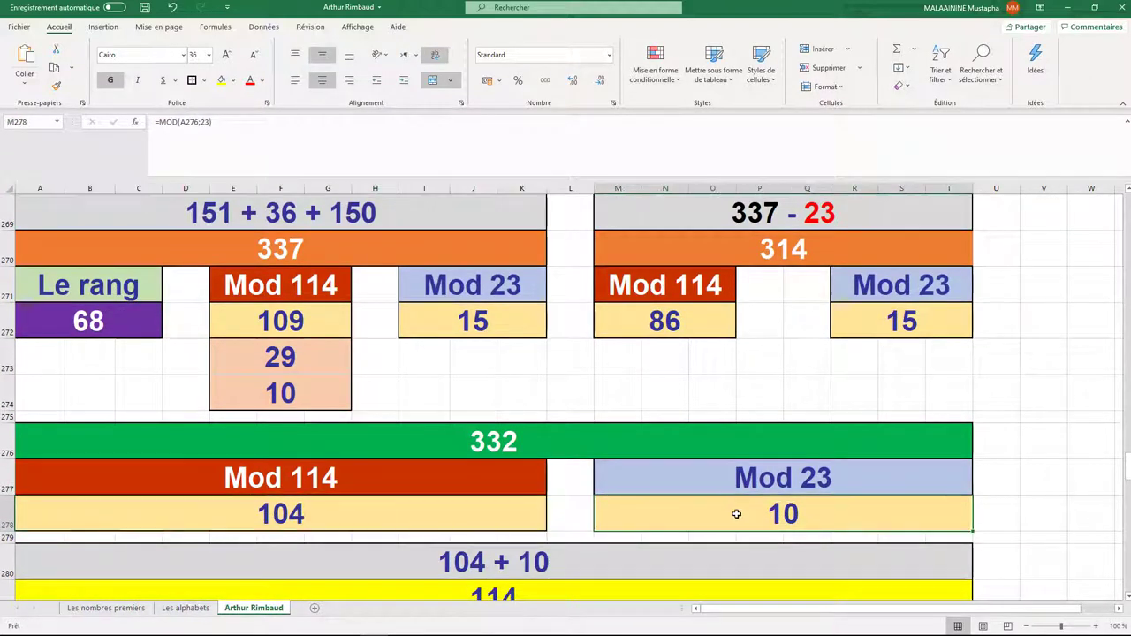
scroll(740, 513, down, 1)
click(531, 502)
Compare the French and Arabic titles, letter values and sums in rows 260 to 264 with the final sum in A281
scroll(530, 502, up, 4)
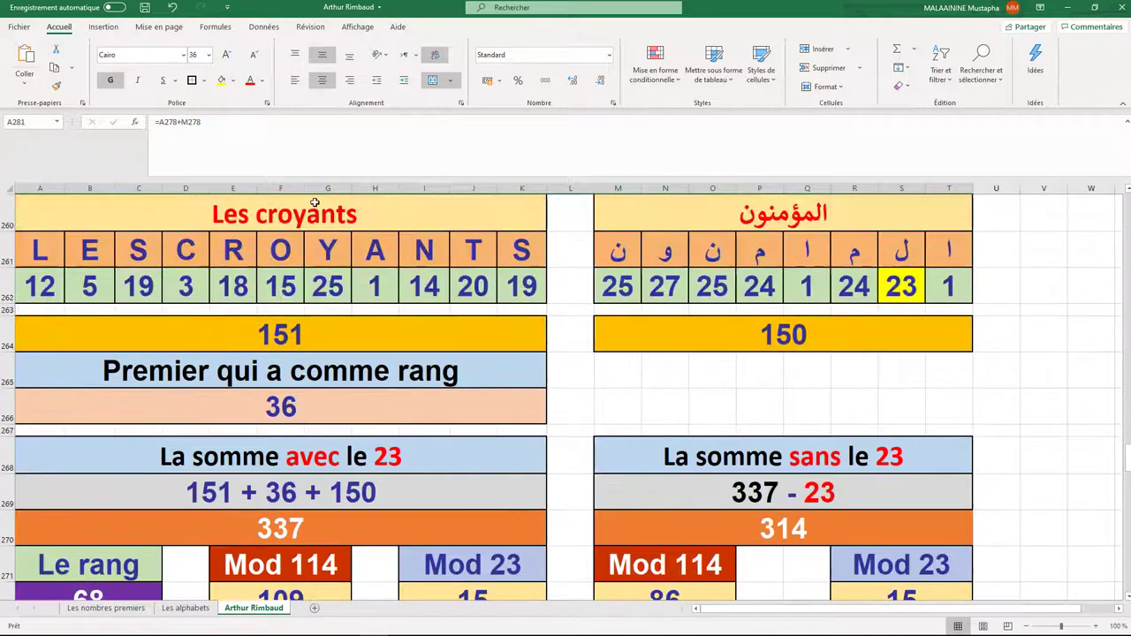
drag(315, 204, 775, 335)
scroll(588, 401, down, 4)
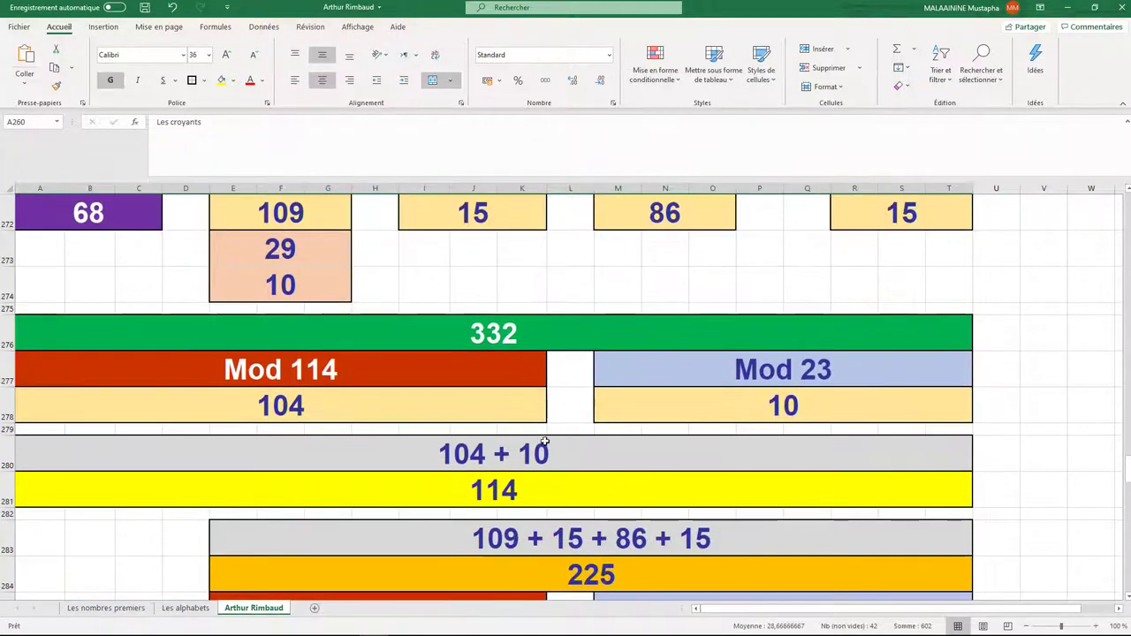
click(505, 484)
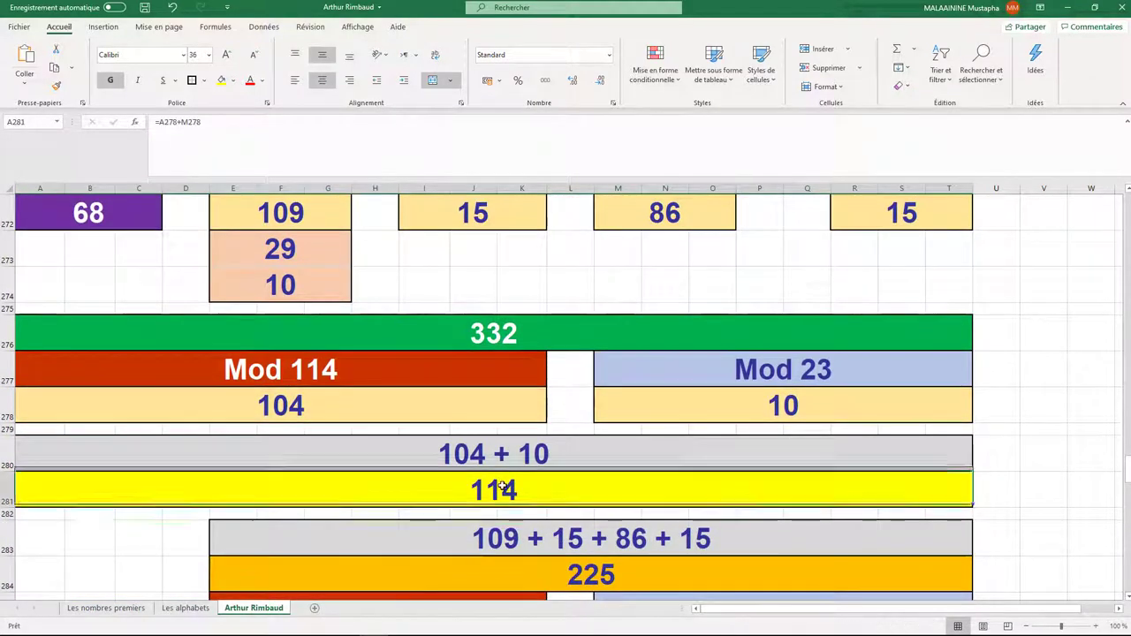
Retrace the calculation from A270 and its rank in A272 through the A276 sum formula to A281
scroll(319, 423, up, 3)
click(319, 423)
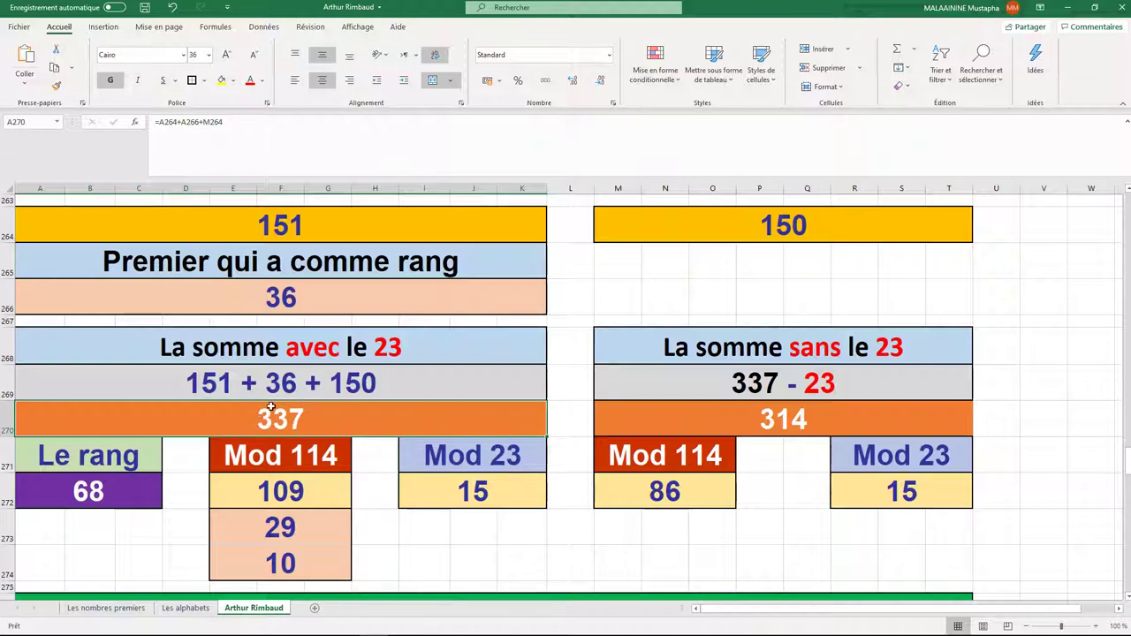
click(95, 491)
scroll(97, 477, down, 2)
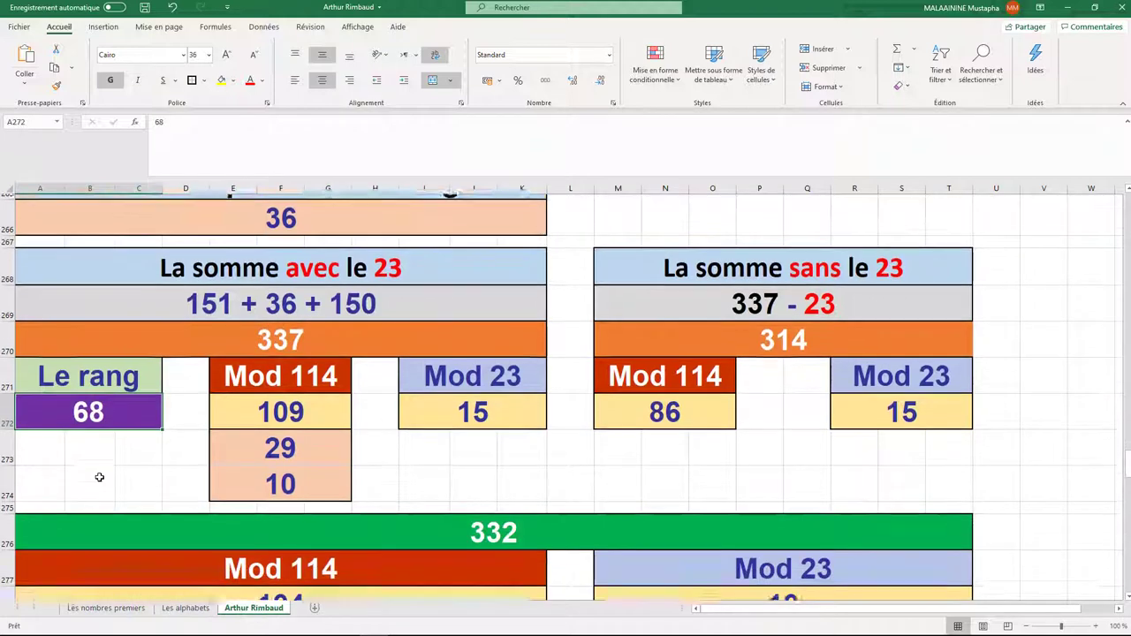
click(498, 442)
key(alt+equal)
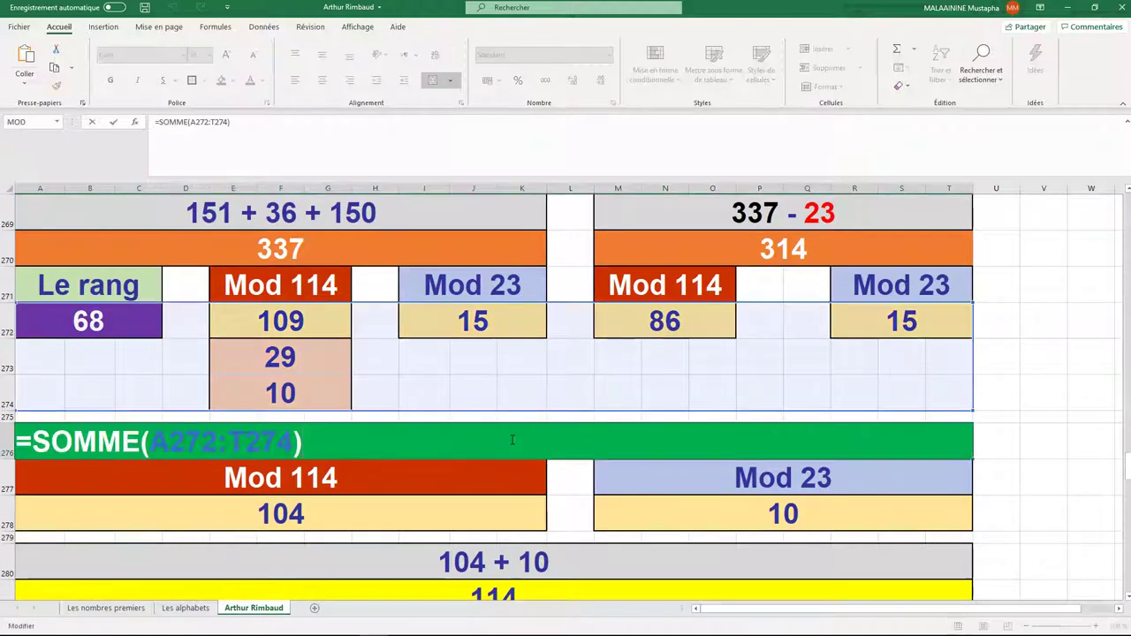
key(Return)
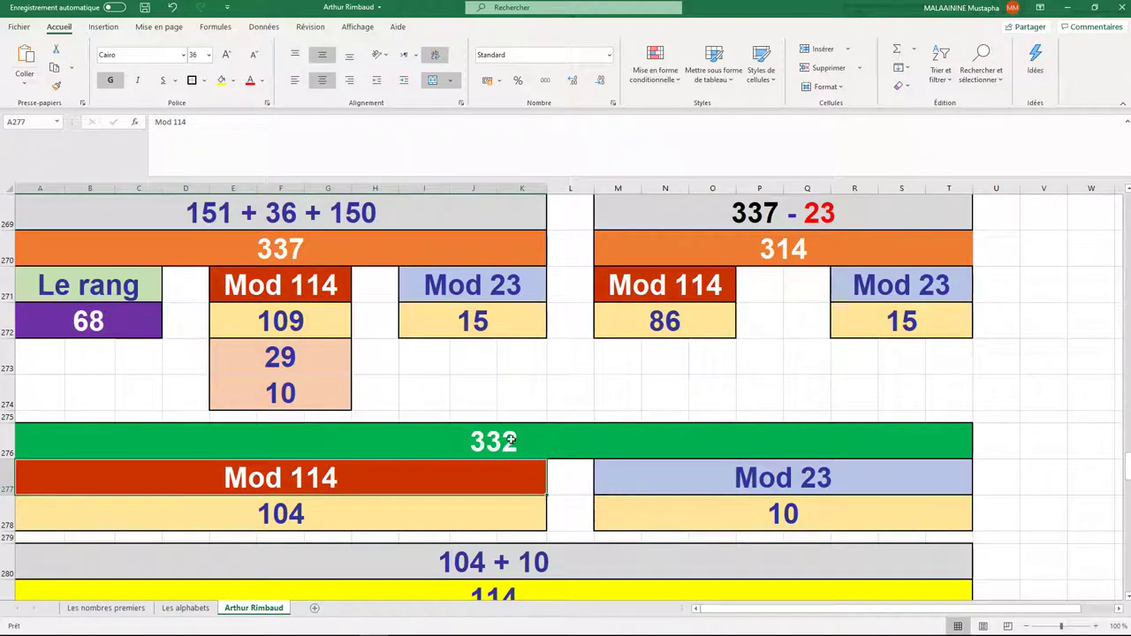
scroll(513, 442, down, 1)
click(515, 489)
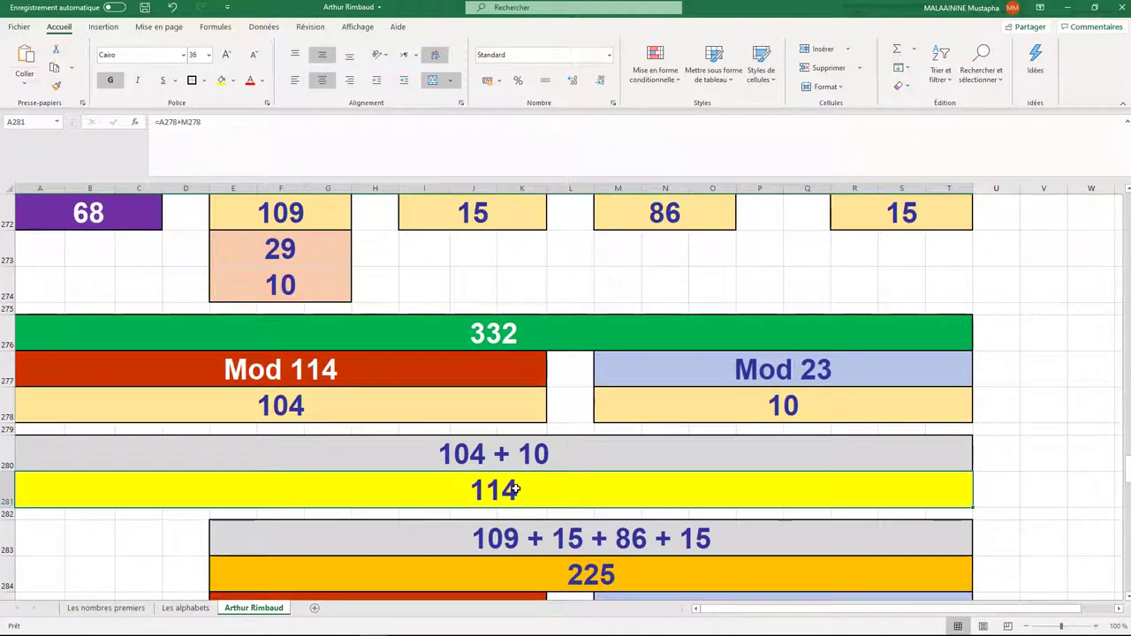
Examine the four modulo results in E272:T272 and the formula that adds them in E284
drag(320, 220, 344, 213)
drag(421, 208, 896, 214)
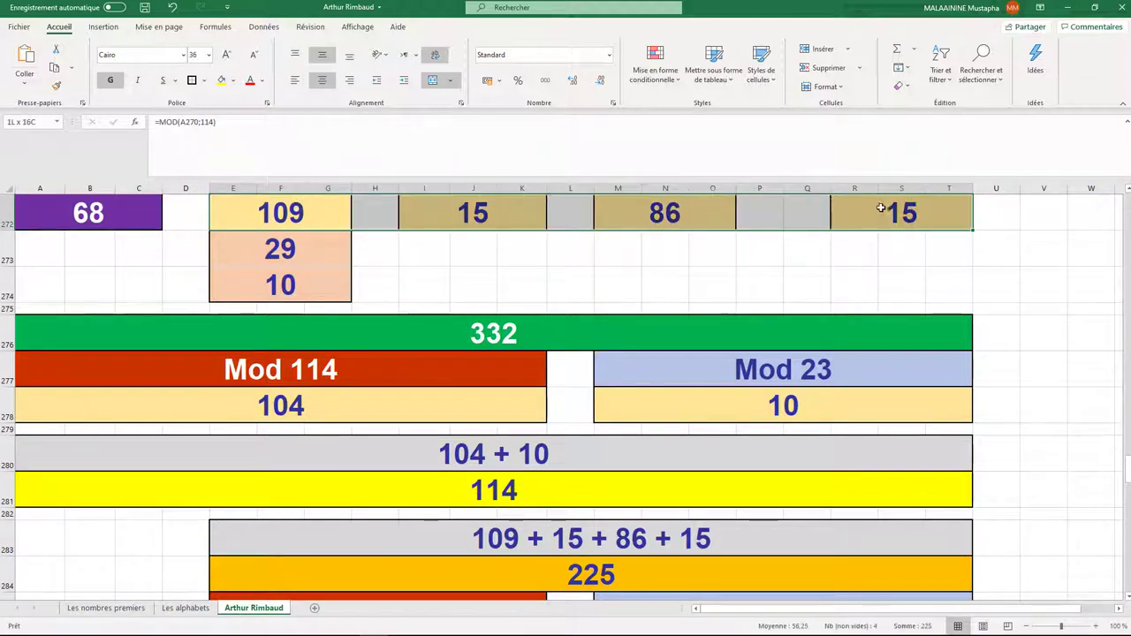
click(607, 578)
Check the modulo formulas of E284 in E286 and M286 and the sum formula in E289
scroll(606, 573, down, 1)
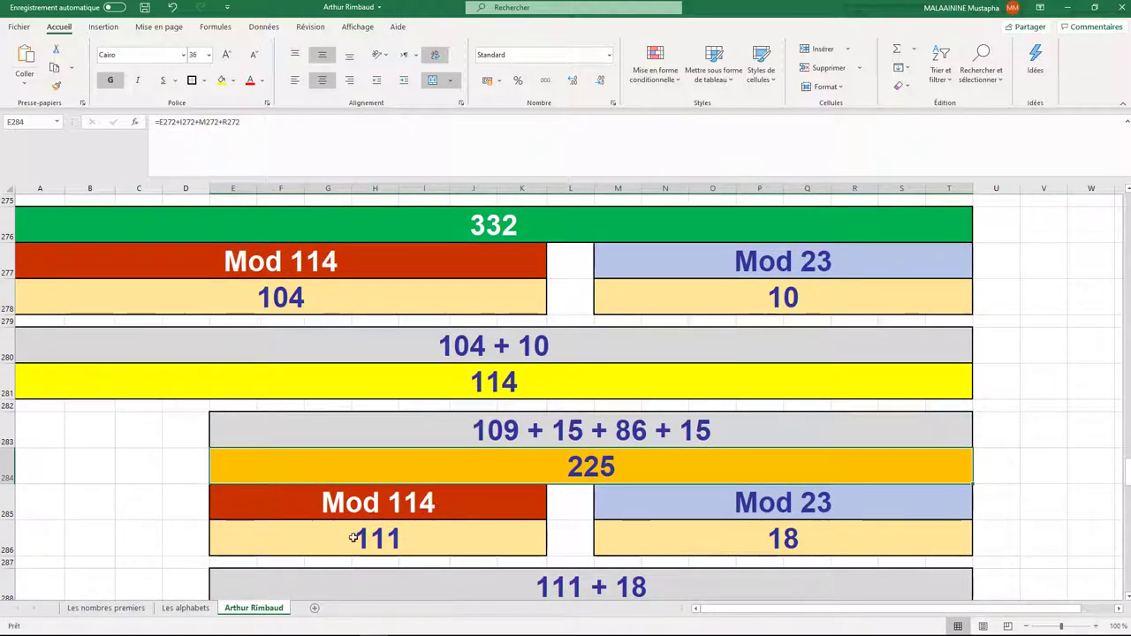
click(366, 537)
click(663, 531)
click(388, 544)
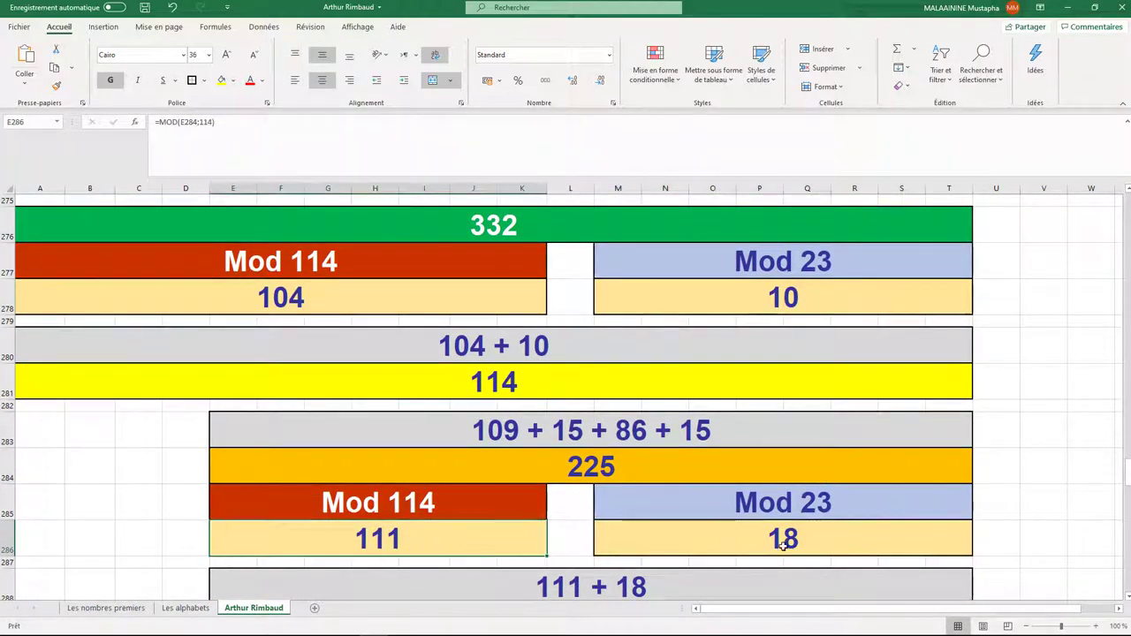
click(781, 545)
scroll(781, 544, down, 1)
click(606, 541)
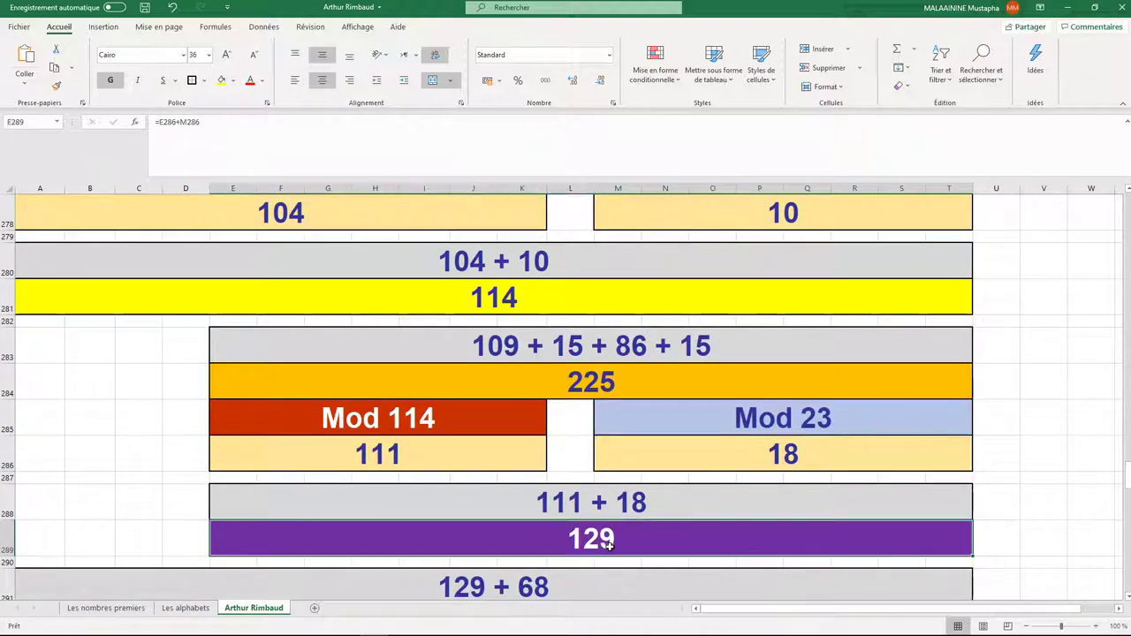
Check the prime rank in A272 and the formula in A292 that adds it to E289
scroll(610, 543, up, 3)
click(115, 329)
scroll(540, 481, down, 2)
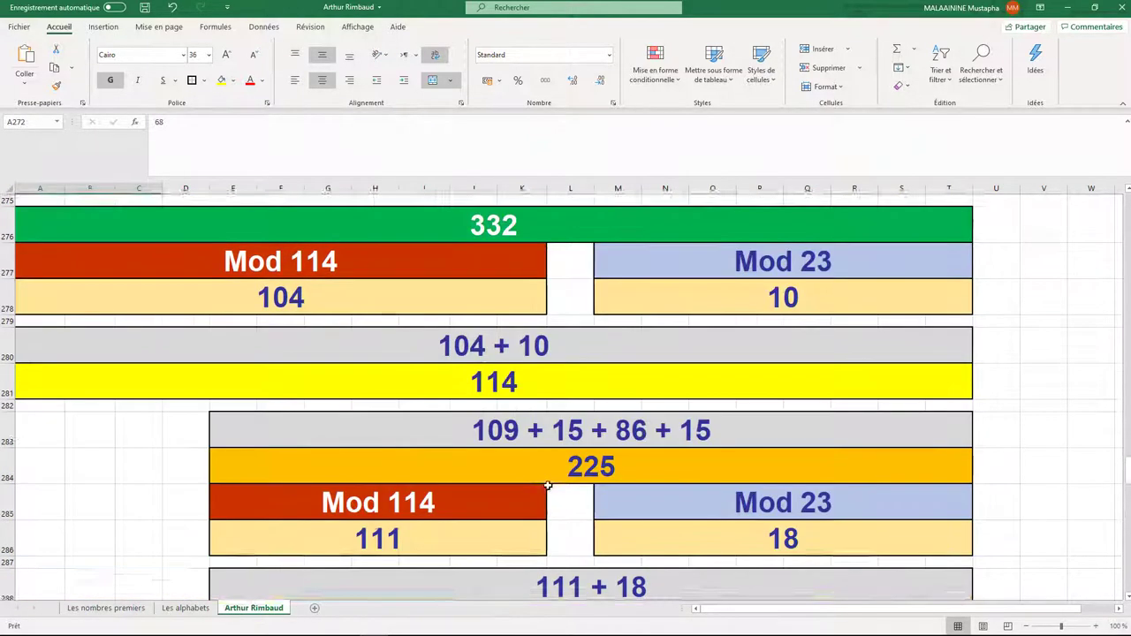
scroll(548, 484, down, 3)
click(492, 452)
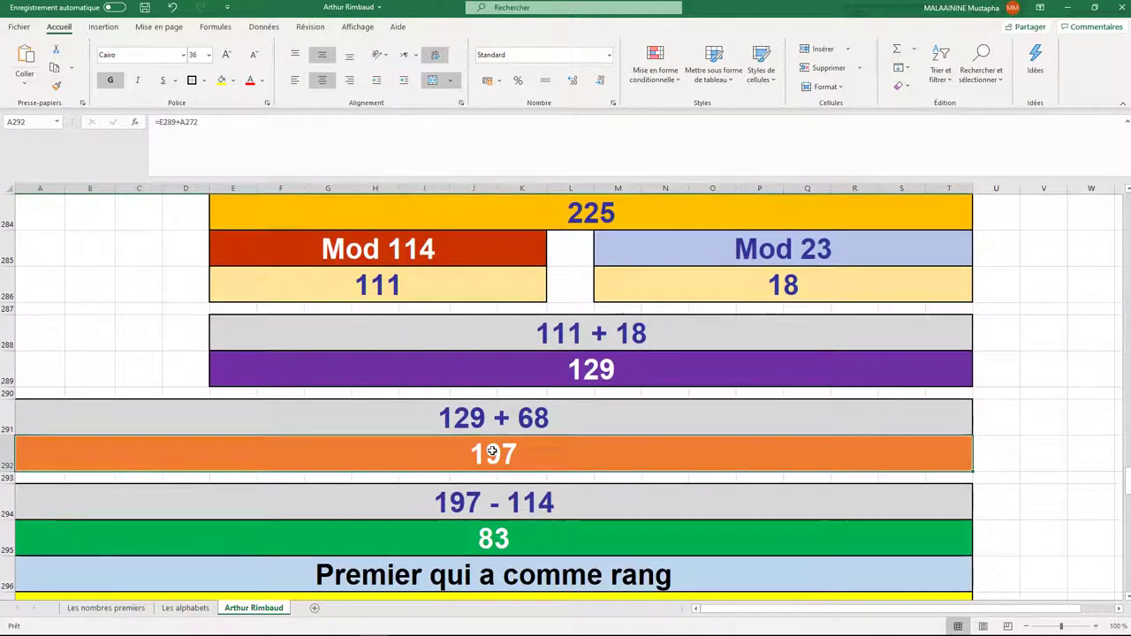
Check the subtraction of A281 from A292 in A295 and the prime rank in A297
scroll(496, 454, up, 3)
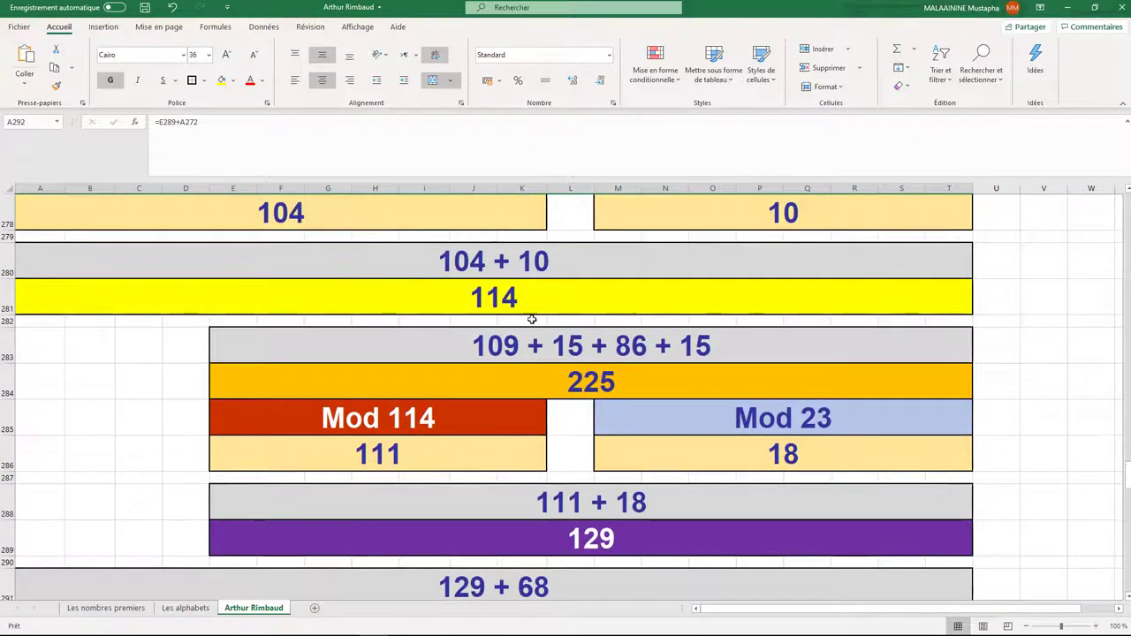
click(528, 311)
scroll(530, 353, down, 3)
scroll(546, 356, down, 1)
click(518, 346)
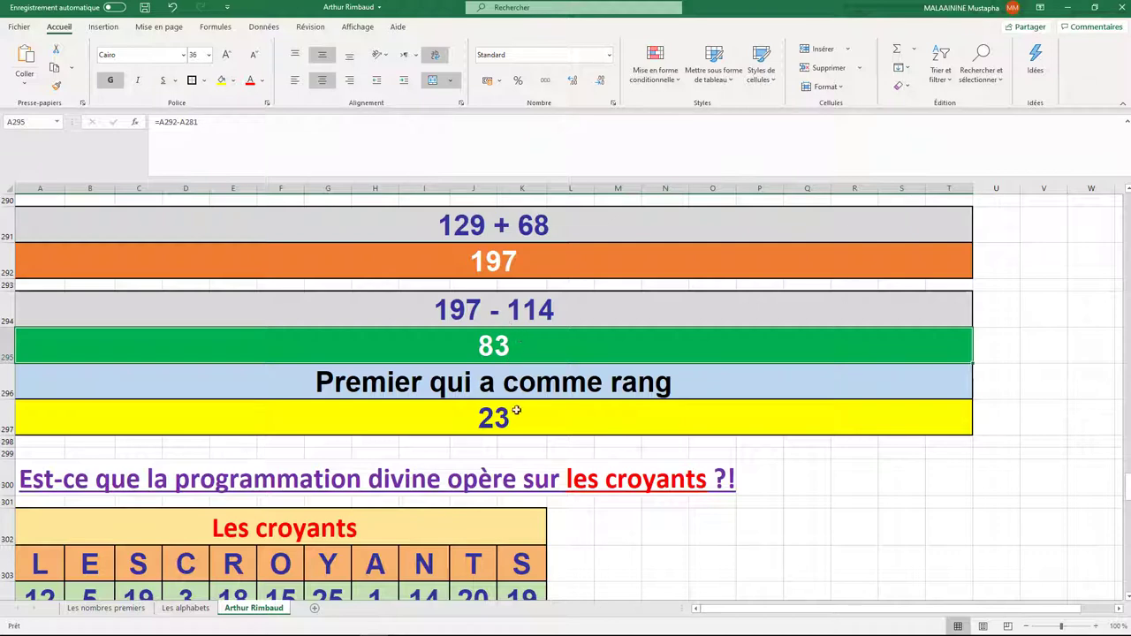
click(509, 424)
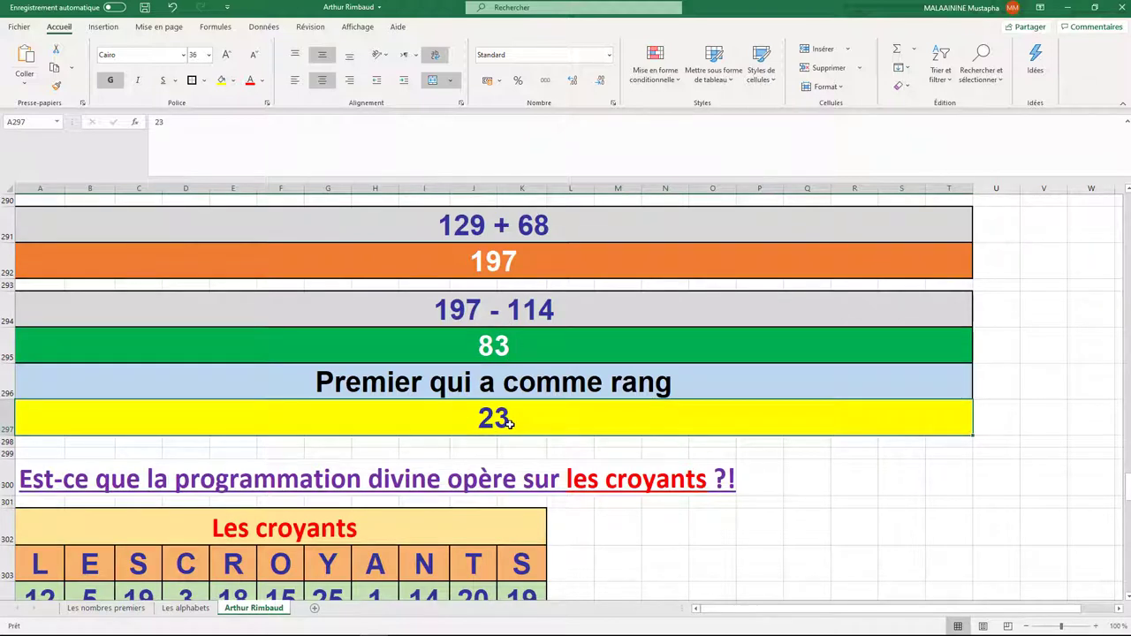
Examine the letters and values of "Les croyants" in A302:K304 and the prime ranks listed beneath them
scroll(509, 425, down, 2)
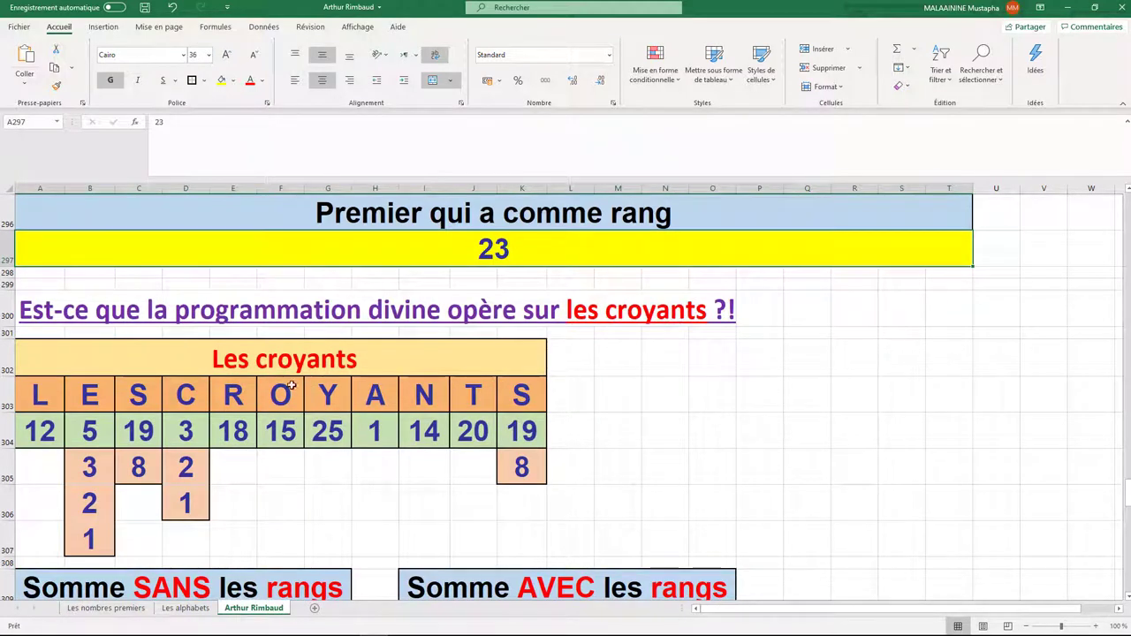
drag(282, 373, 279, 424)
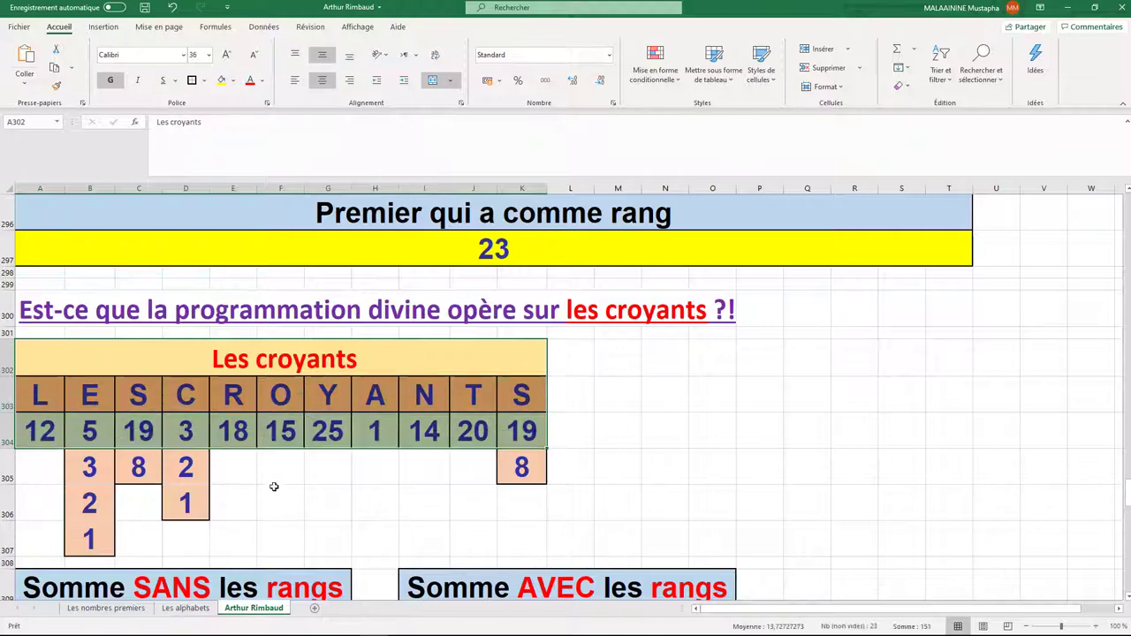
drag(55, 431, 520, 431)
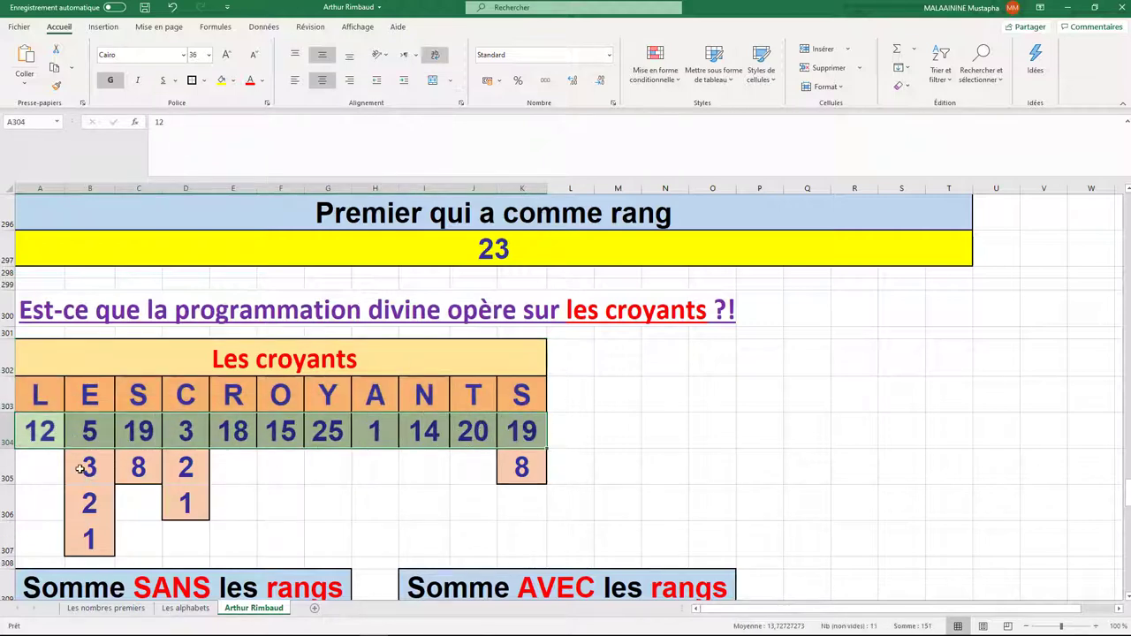
drag(81, 466, 402, 522)
Check the "Somme SANS les rangs" formula in A310 and the Mod 114 and Mod 23 results in row 312
scroll(621, 333, down, 3)
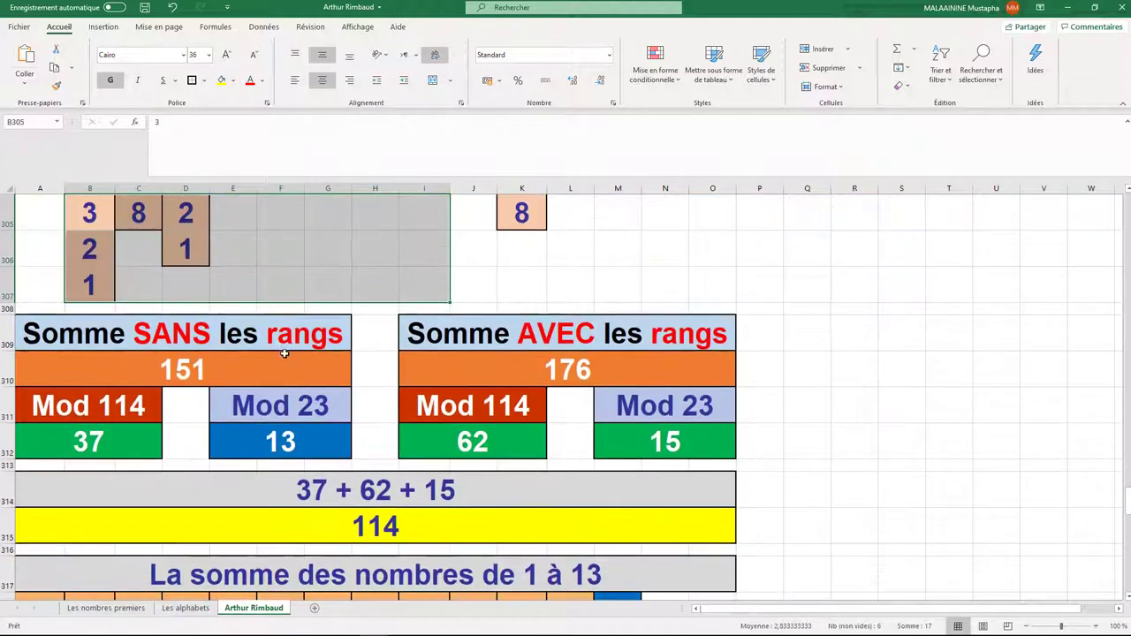
click(188, 376)
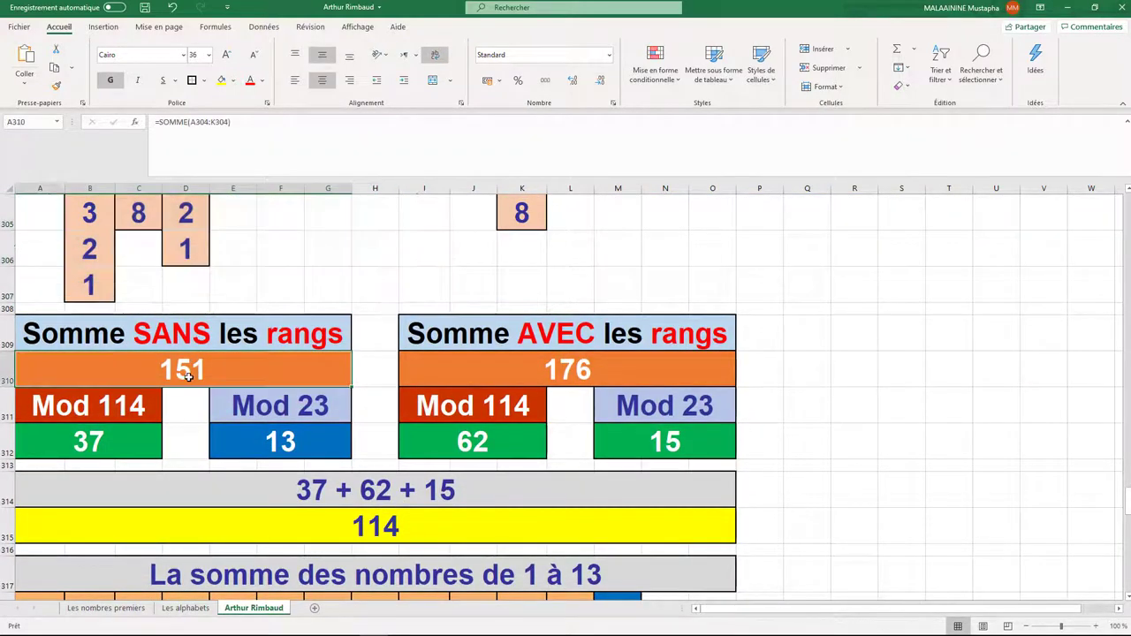
drag(104, 418, 664, 412)
click(293, 441)
click(457, 443)
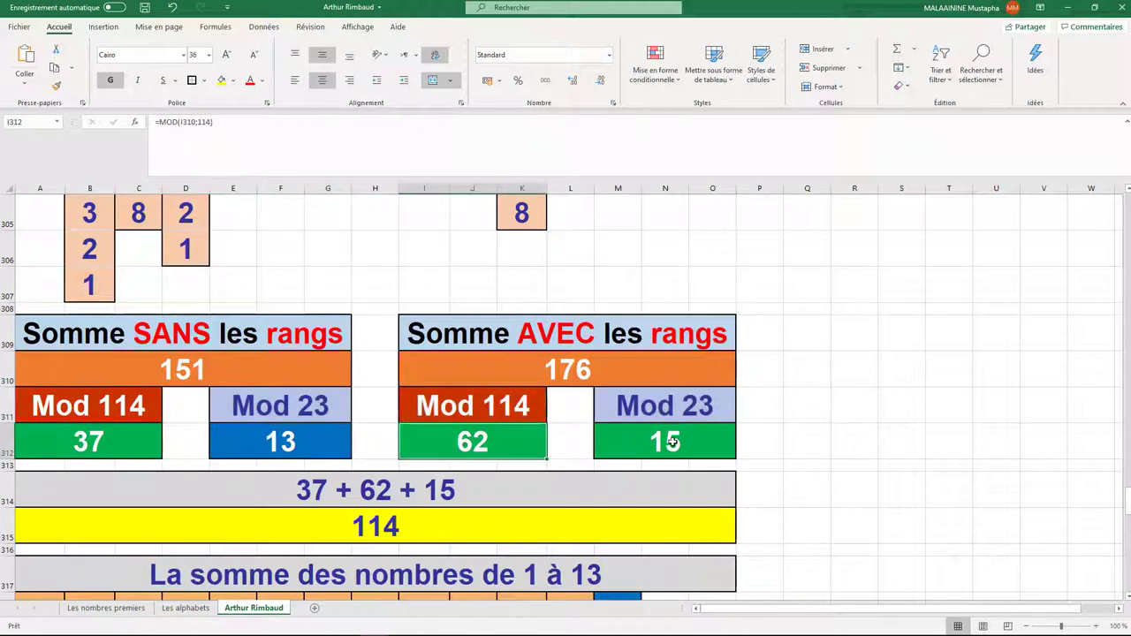
click(672, 441)
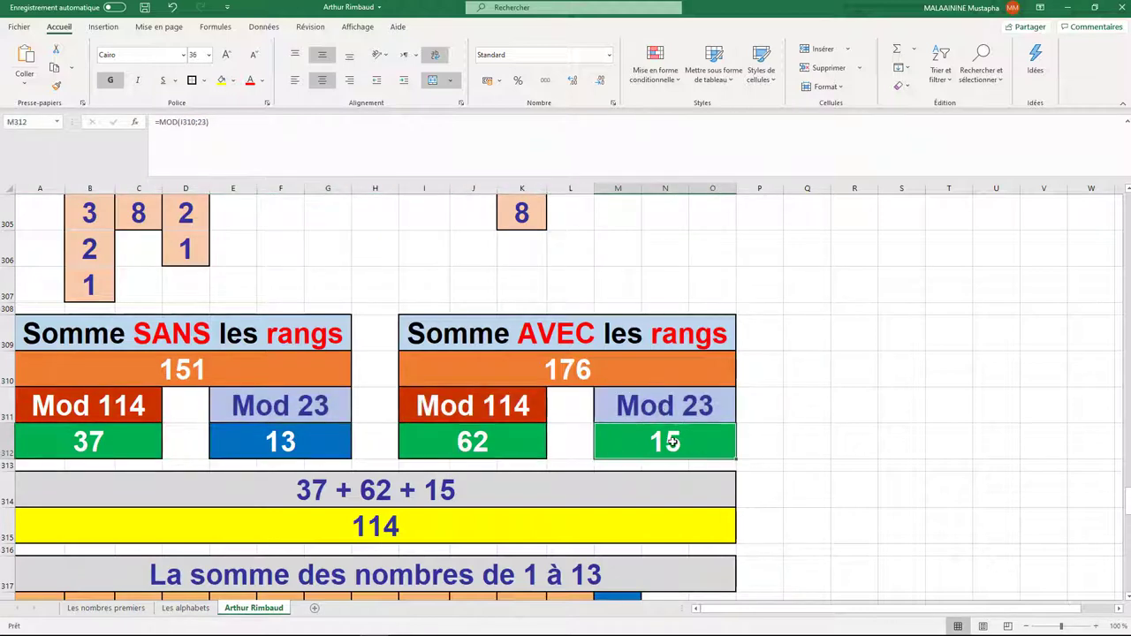
Check the modulo results in A312, I312 and M312 and the formula that adds them in A315
click(85, 443)
click(455, 443)
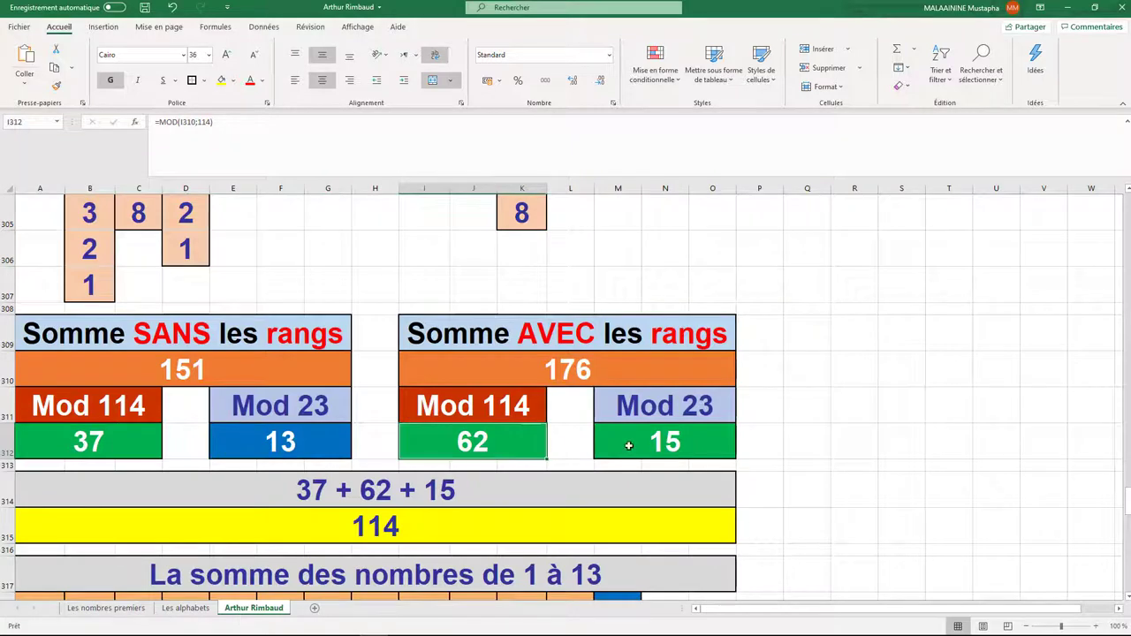
click(661, 442)
click(381, 522)
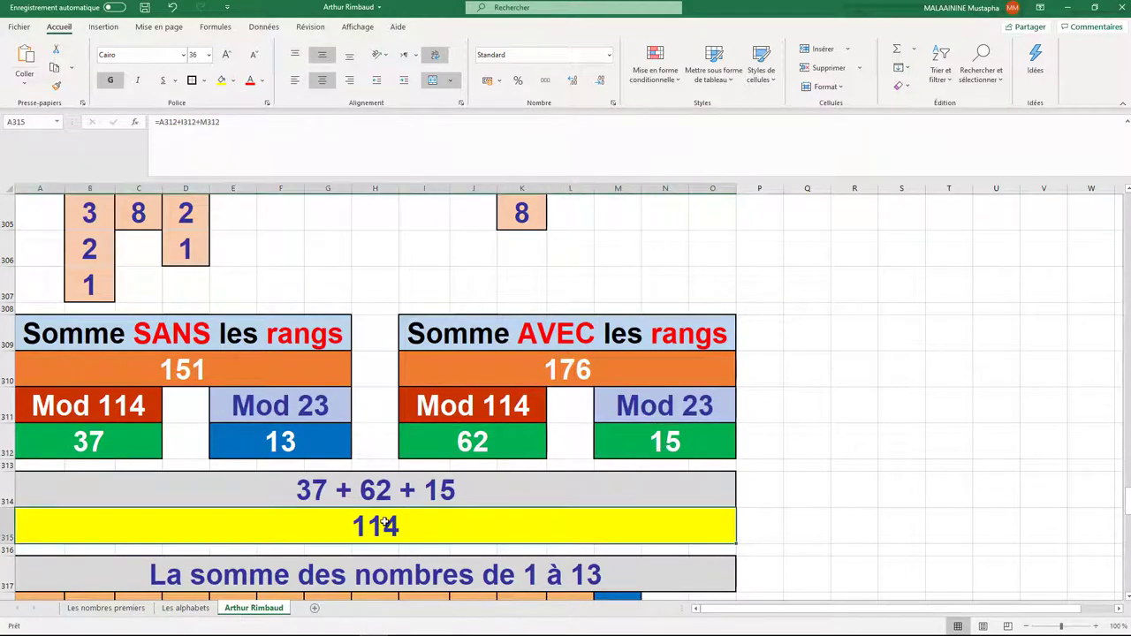
Check the Mod 23 formula in E312 and the range added in A320 under "La somme des nombres de 1 à 13"
click(257, 446)
scroll(239, 469, down, 1)
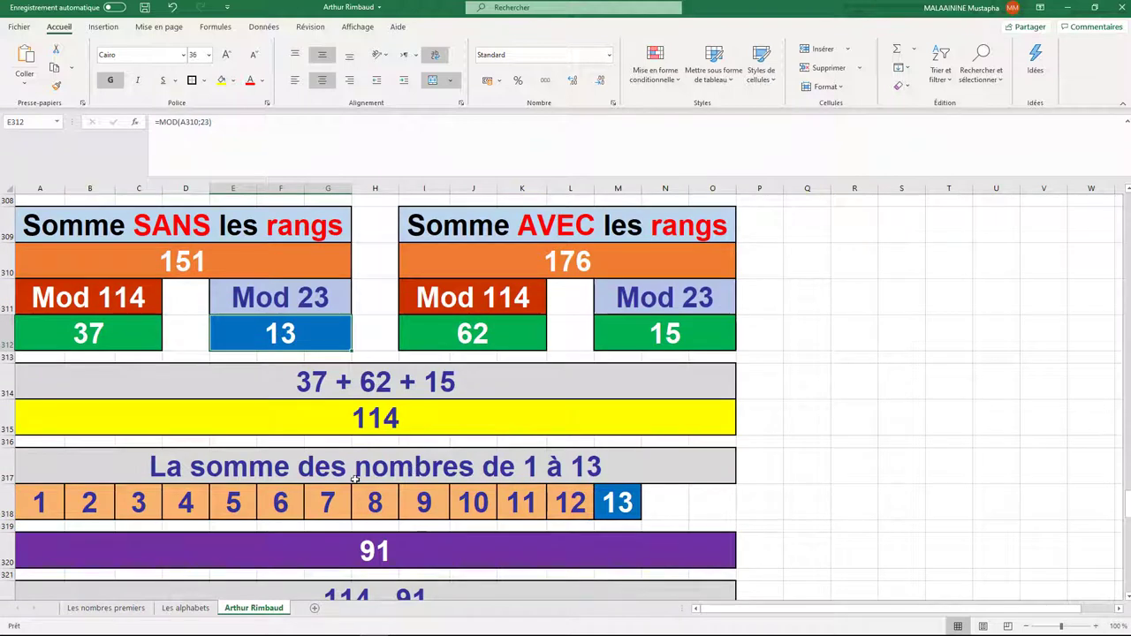
double_click(368, 554)
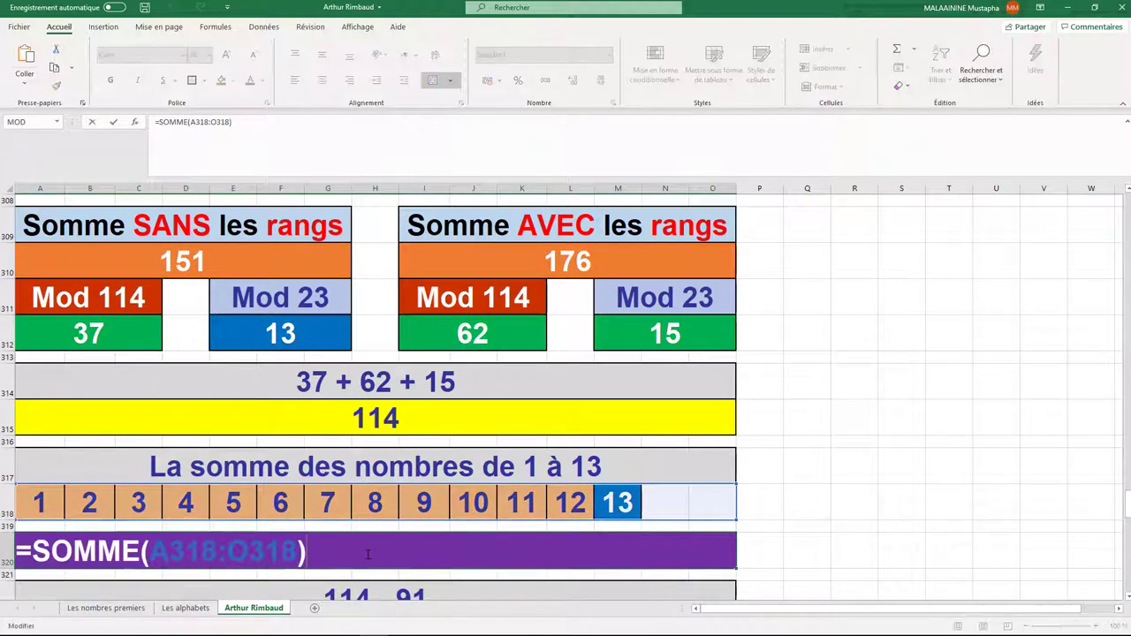
key(Return)
key(Up)
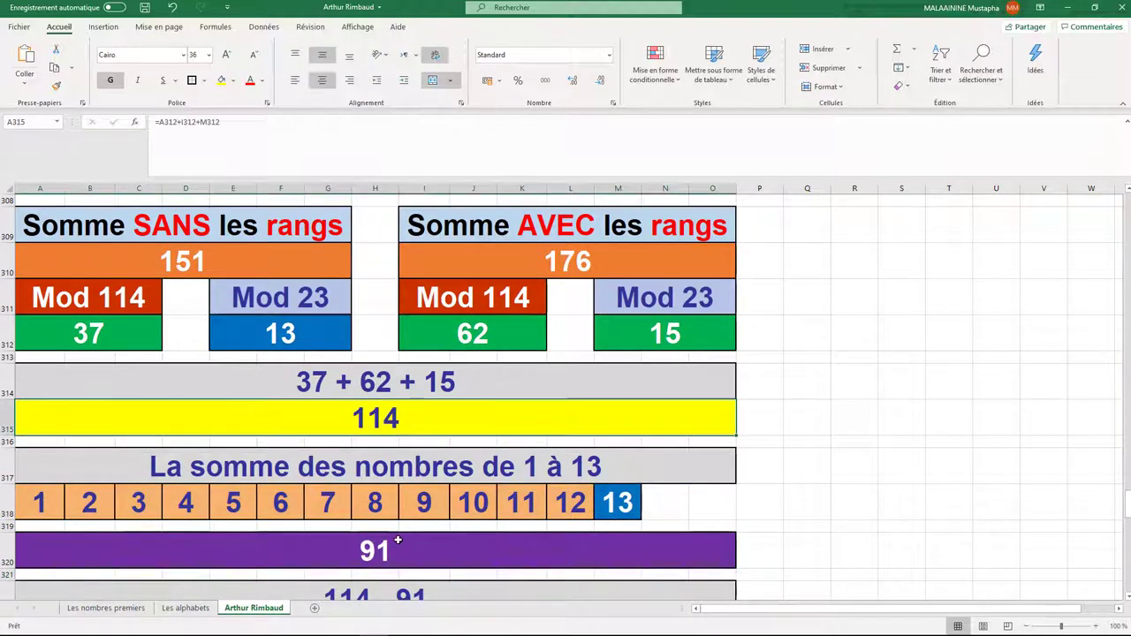
Check the subtraction formula in A323, and the one in A326 against its modulo sources in A312 and E312
scroll(380, 424, down, 2)
click(402, 473)
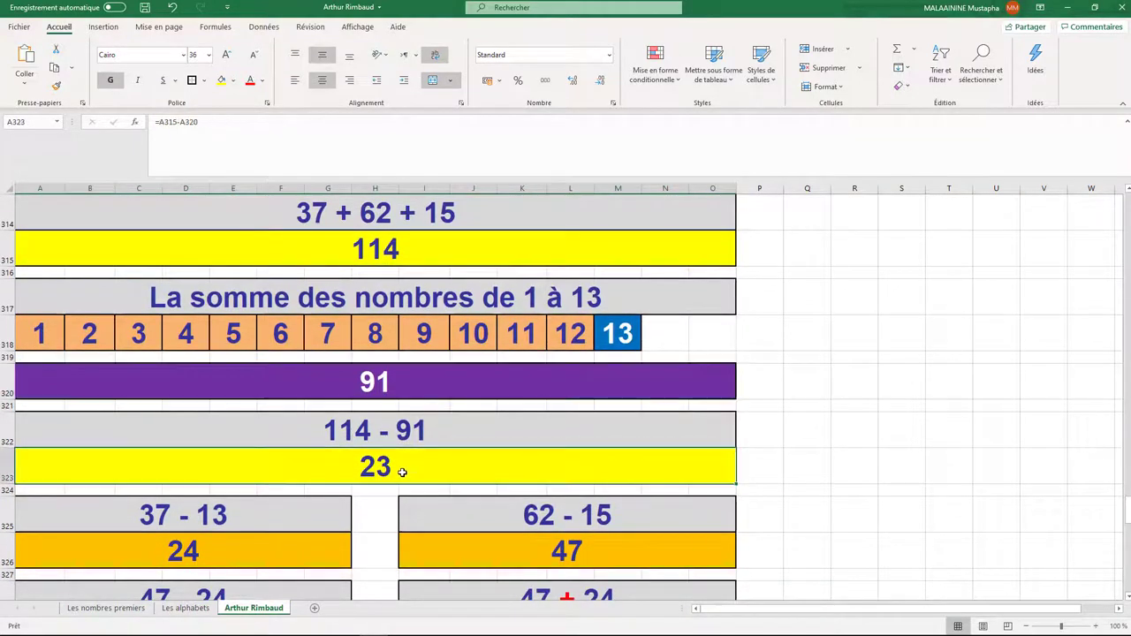
scroll(402, 472, up, 3)
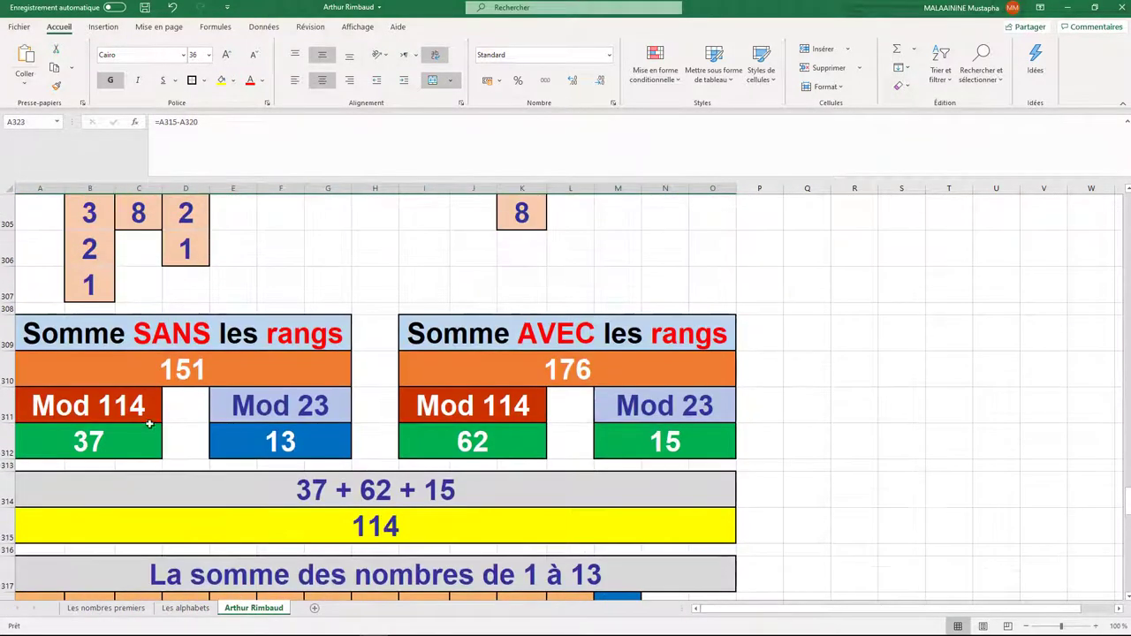
click(155, 433)
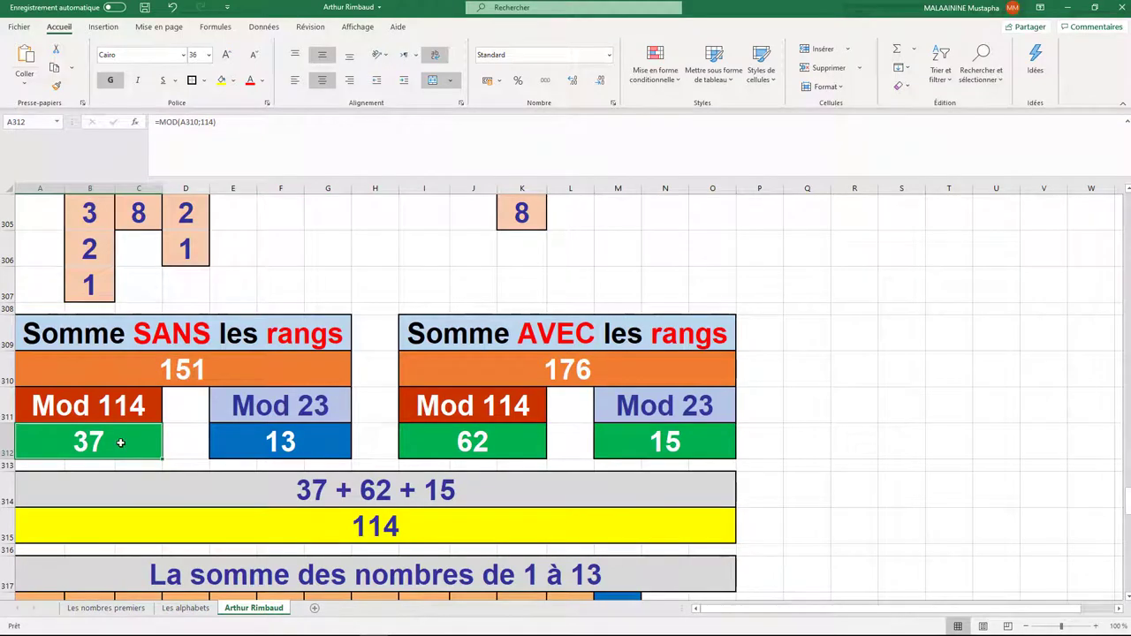
click(250, 443)
scroll(250, 442, down, 4)
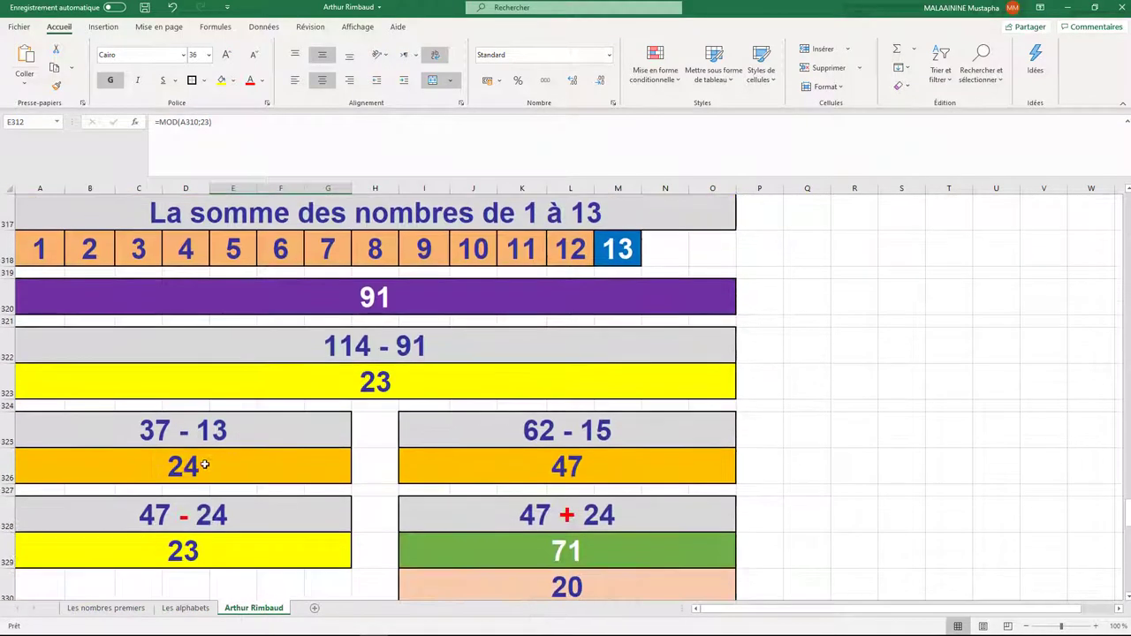
click(204, 464)
Check the modulo formulas in I312 and M312 and the subtraction that uses them in I326
scroll(296, 465, up, 3)
click(524, 345)
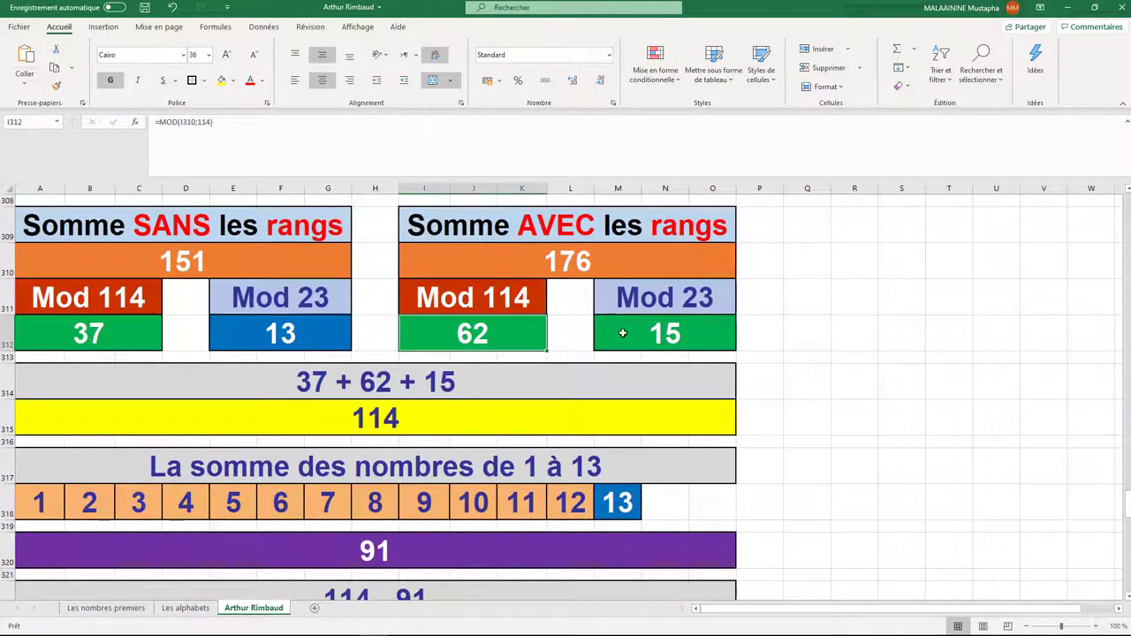
click(622, 333)
scroll(606, 379, down, 4)
click(577, 383)
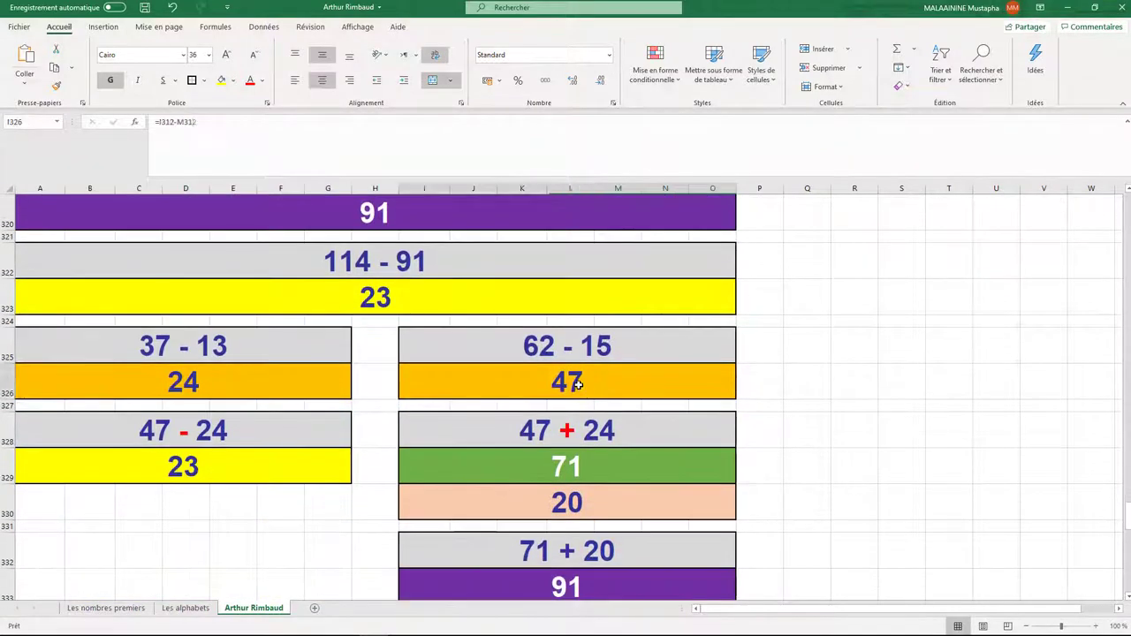
Check the sum of A326 and I326 in I329, its prime rank in I330 and the addition in I333
click(200, 398)
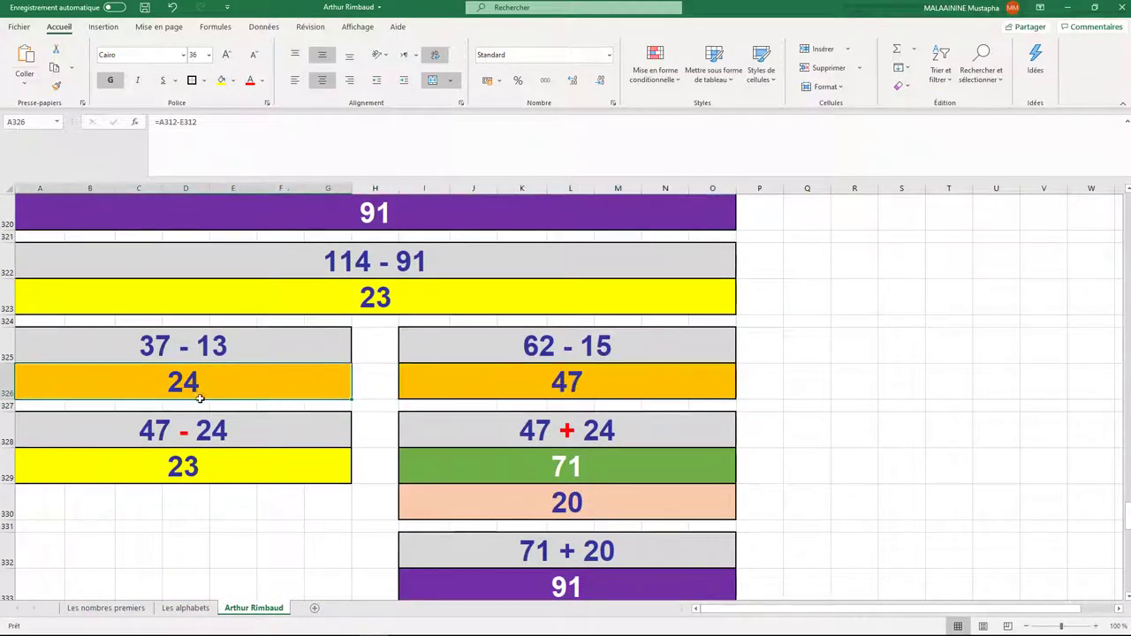
click(546, 385)
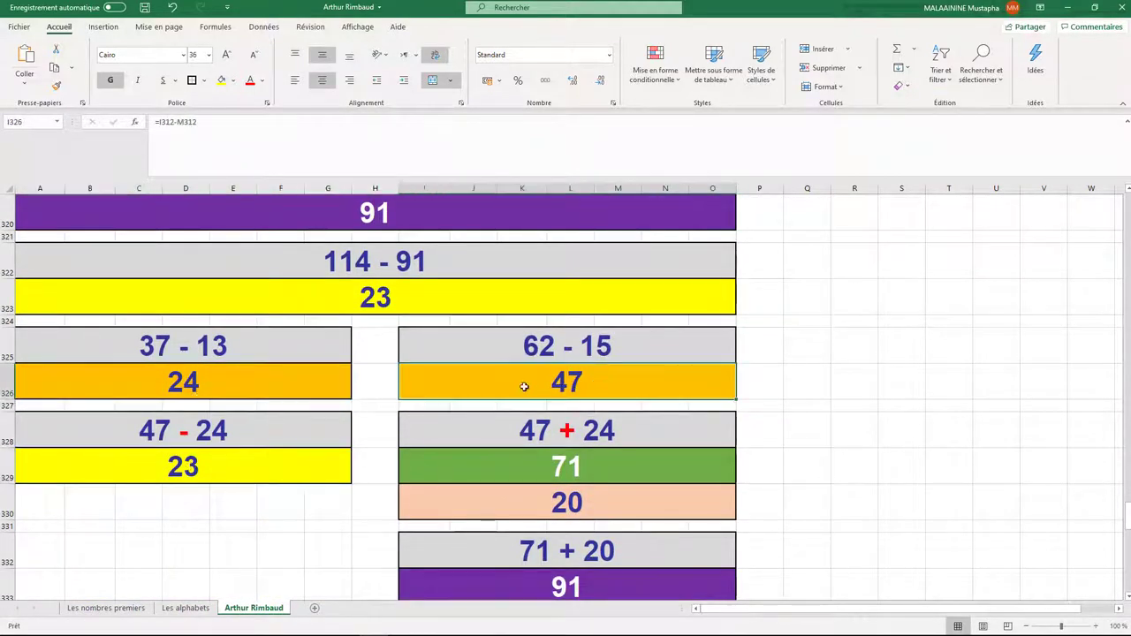
click(215, 403)
click(534, 462)
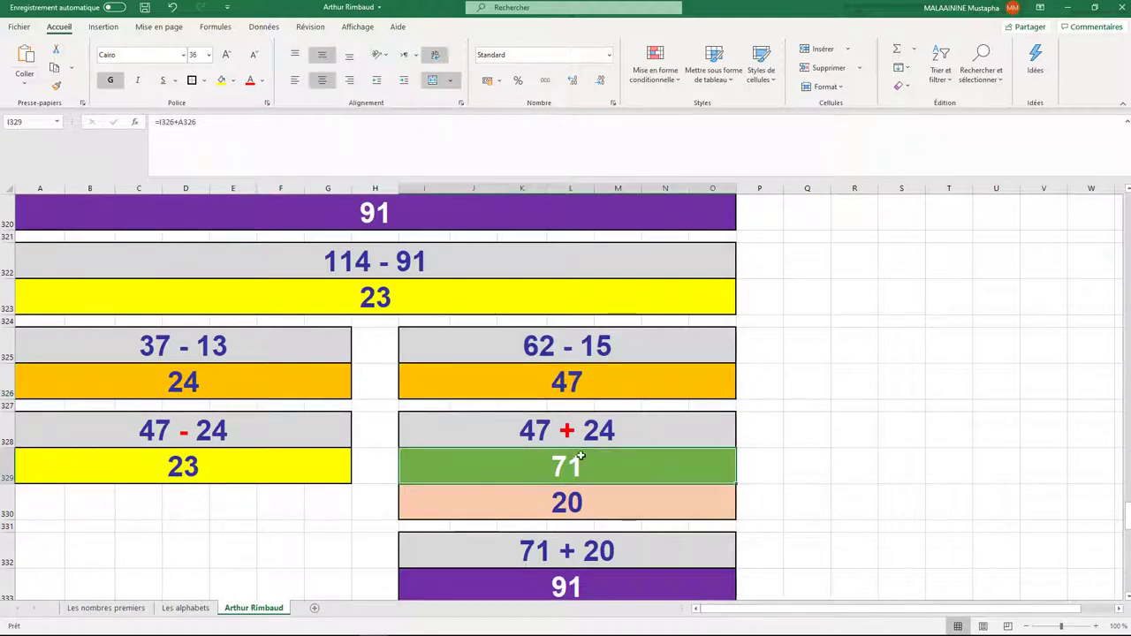
scroll(559, 460, down, 1)
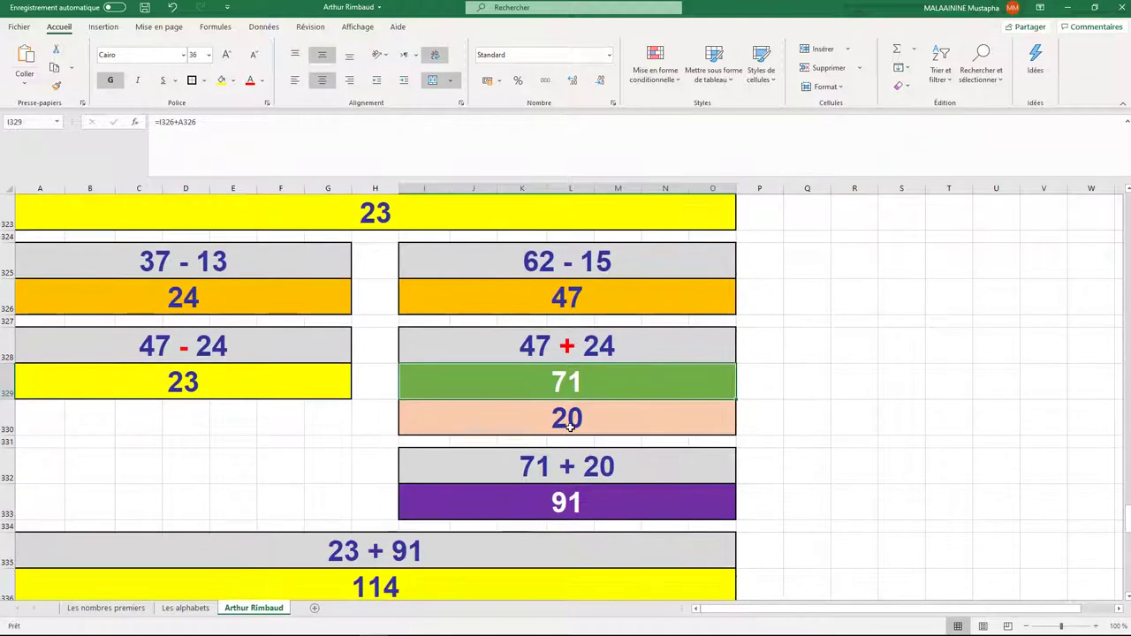
click(568, 417)
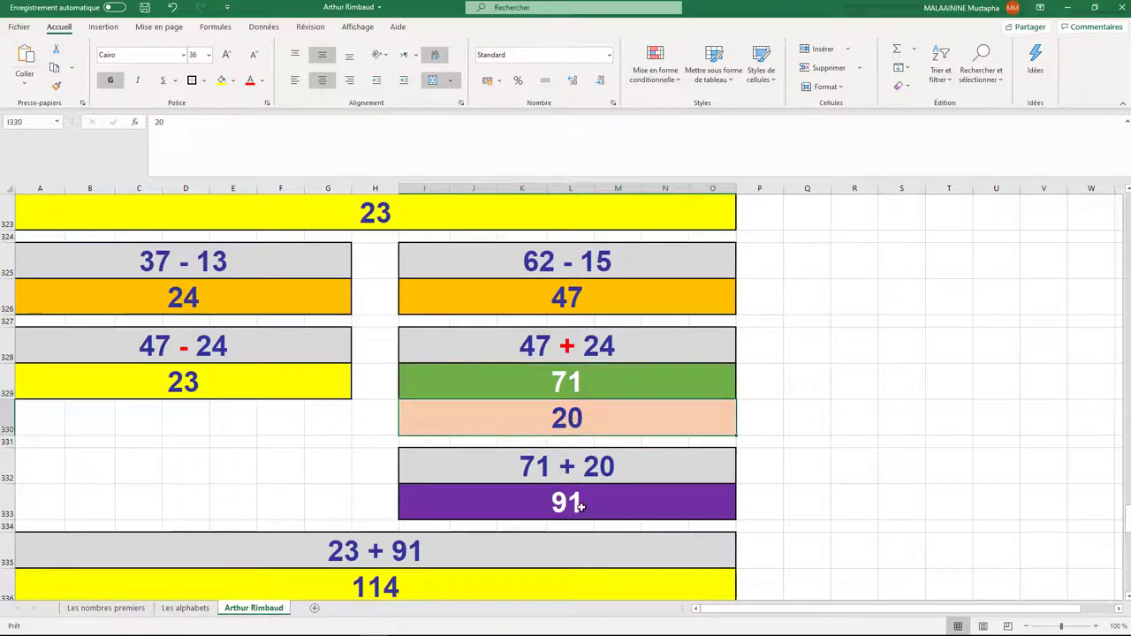
click(573, 502)
Check the subtraction formula in A329 and the formula in A336 that adds A329 to I333
click(185, 382)
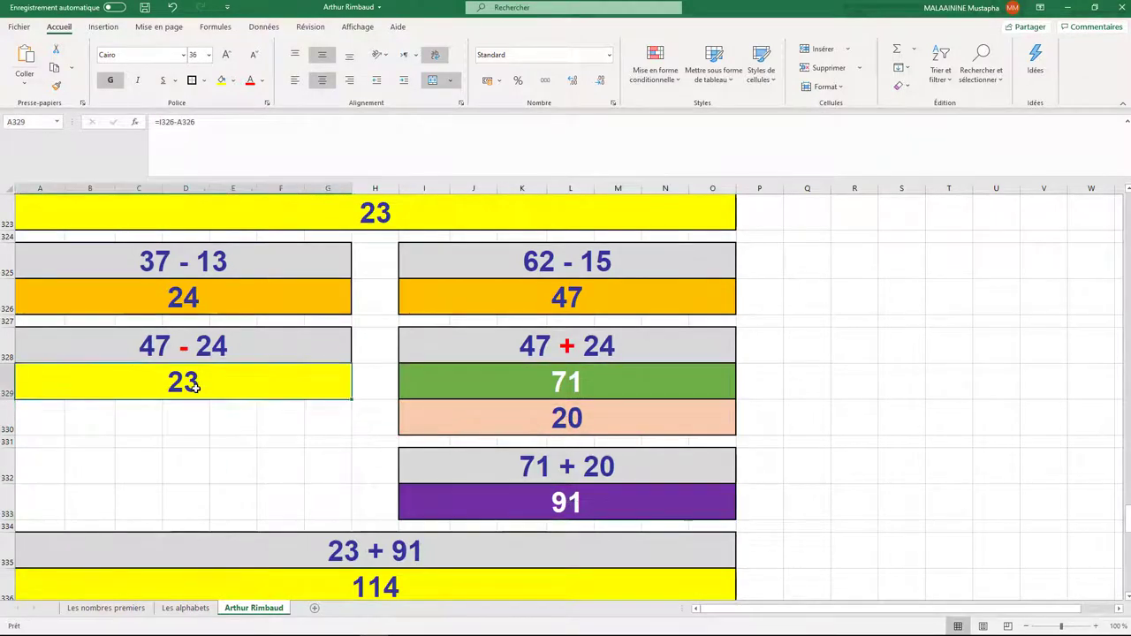
scroll(212, 402, down, 1)
click(318, 468)
click(323, 494)
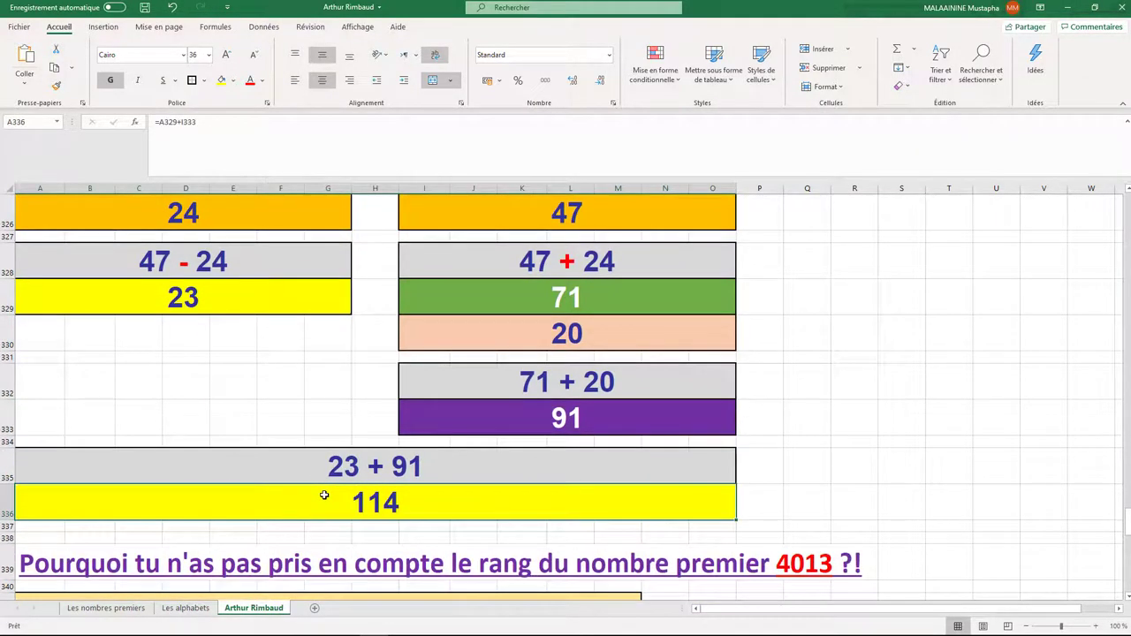
Examine the "Somme AVEC les rangs" formula in J367, its modulo block in M368:S371 and the rank in J369
scroll(324, 495, down, 2)
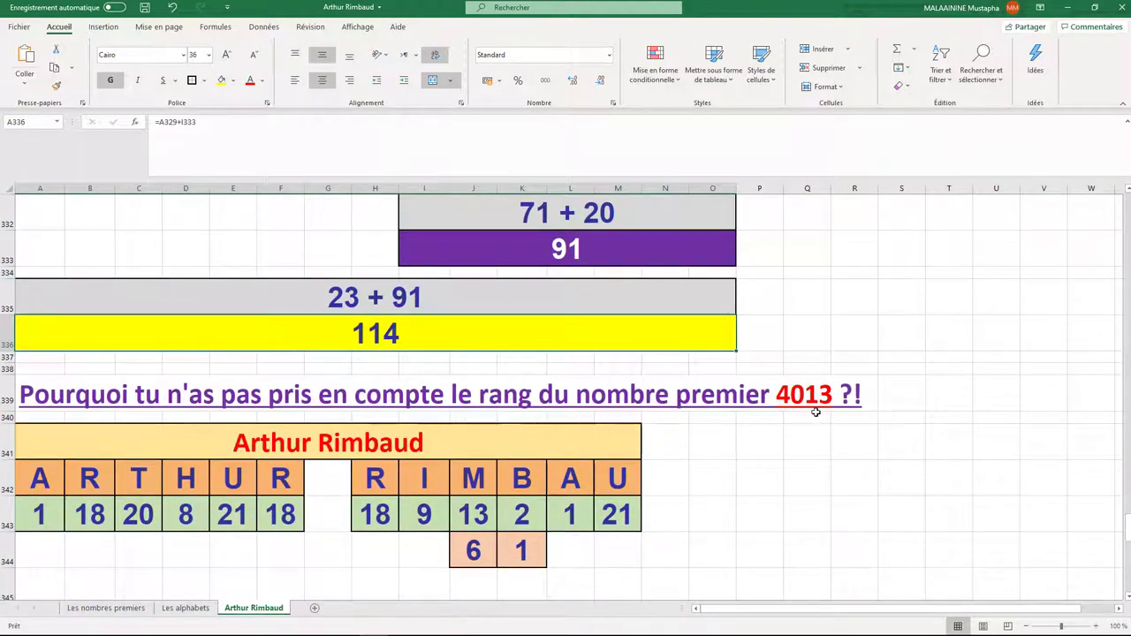
scroll(812, 417, down, 5)
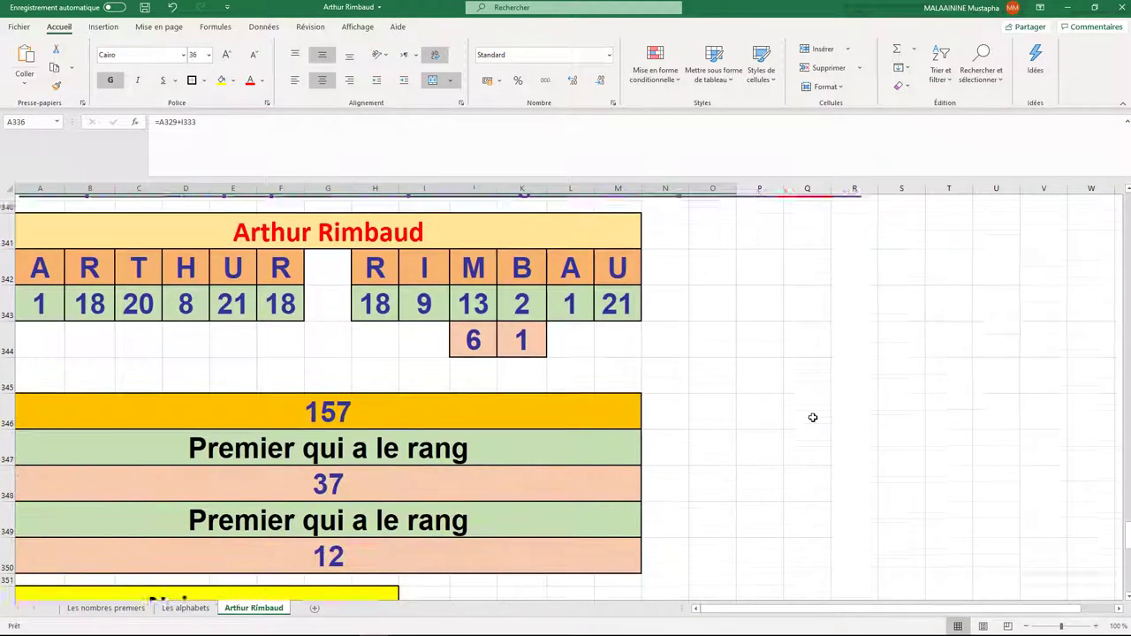
scroll(813, 417, down, 5)
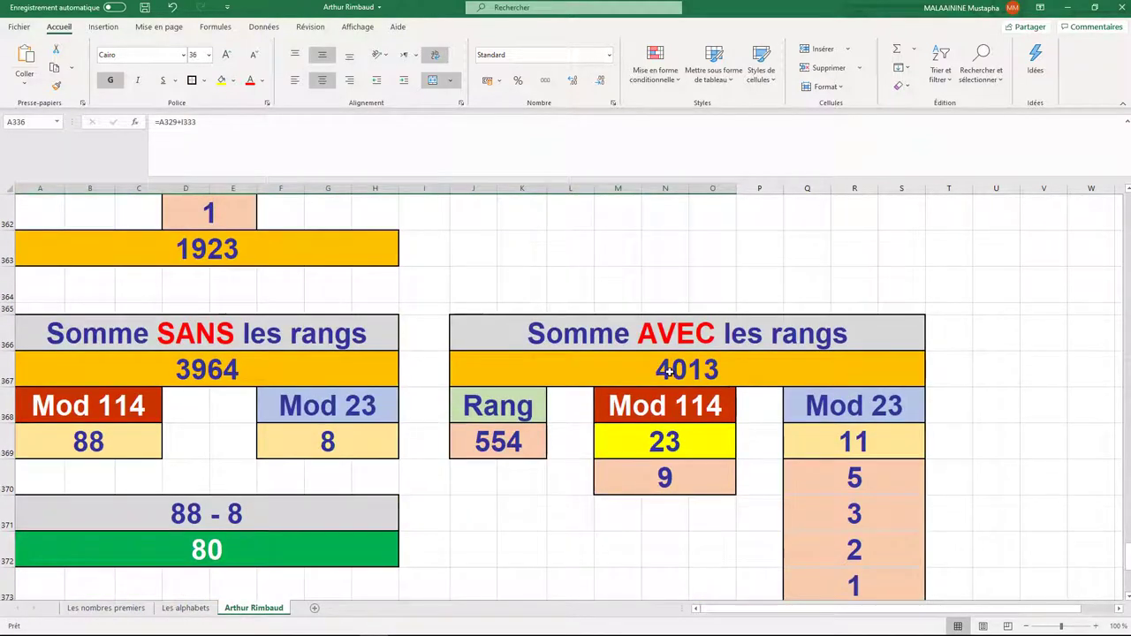
click(669, 372)
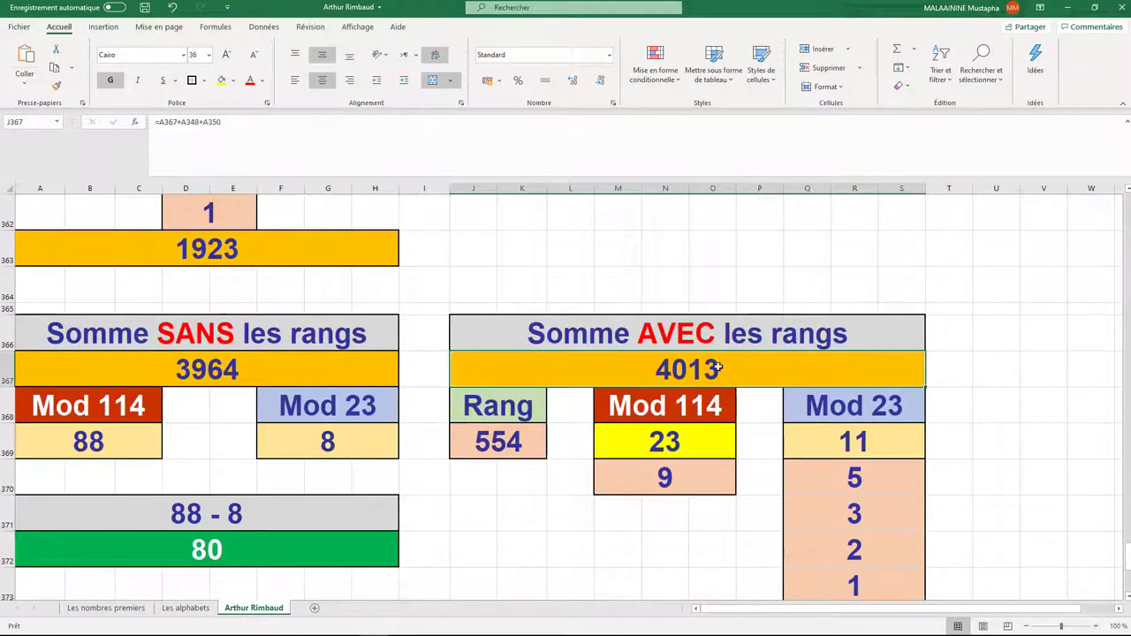
drag(672, 404, 850, 523)
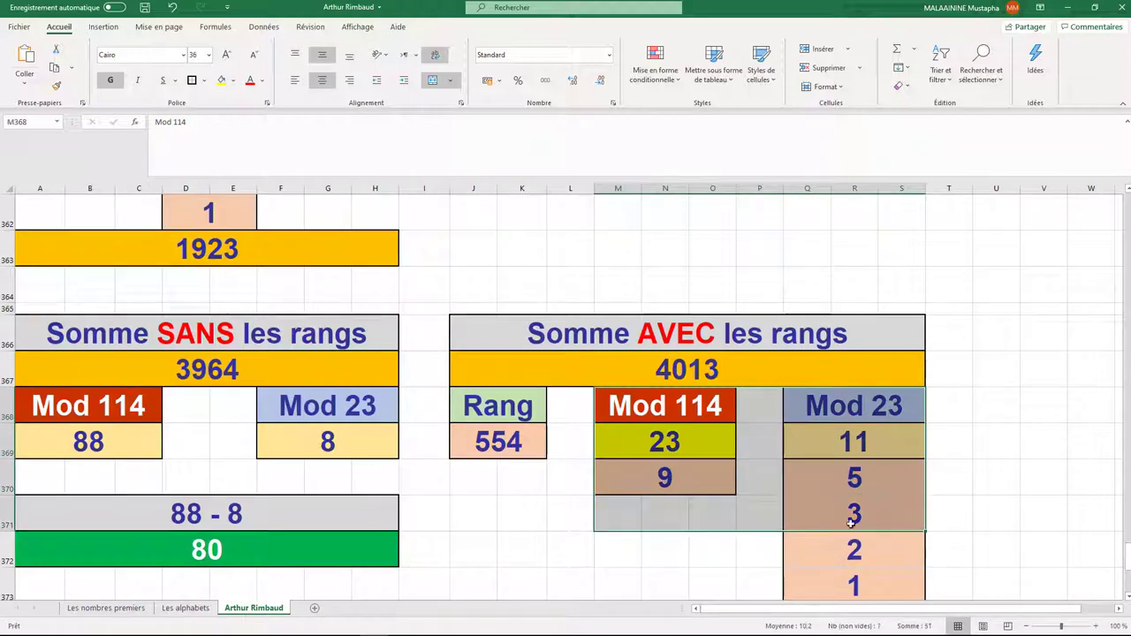
click(496, 409)
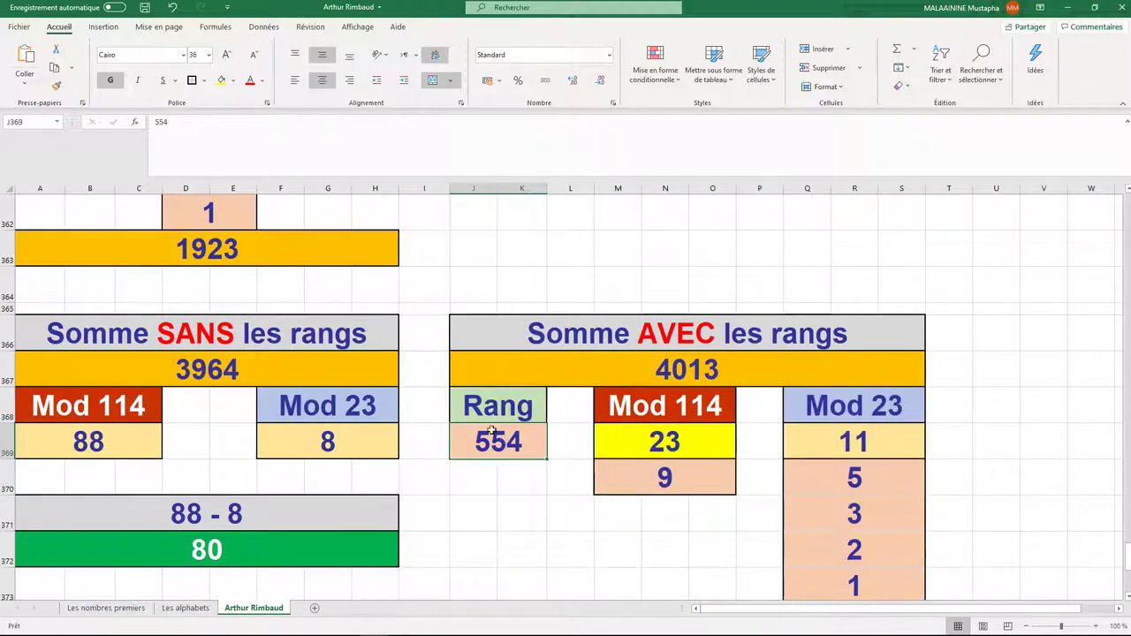
Return to the earlier "Somme AVEC 37 et 12" block and examine its total in row 192 and modulo results in L193:S195
scroll(481, 445, up, 15)
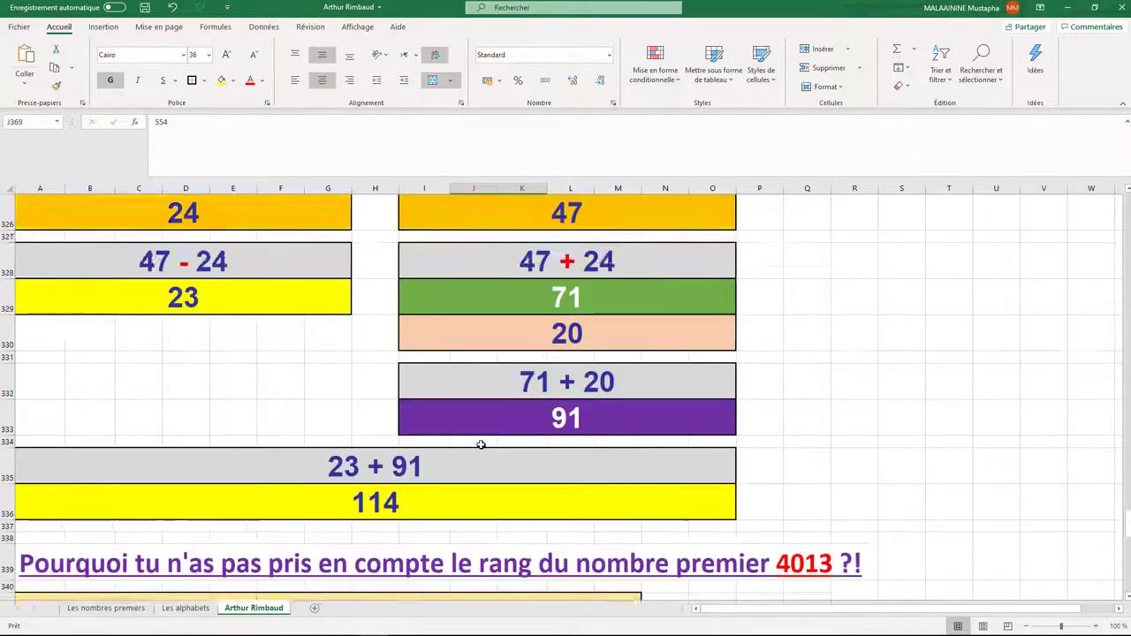
scroll(481, 444, up, 13)
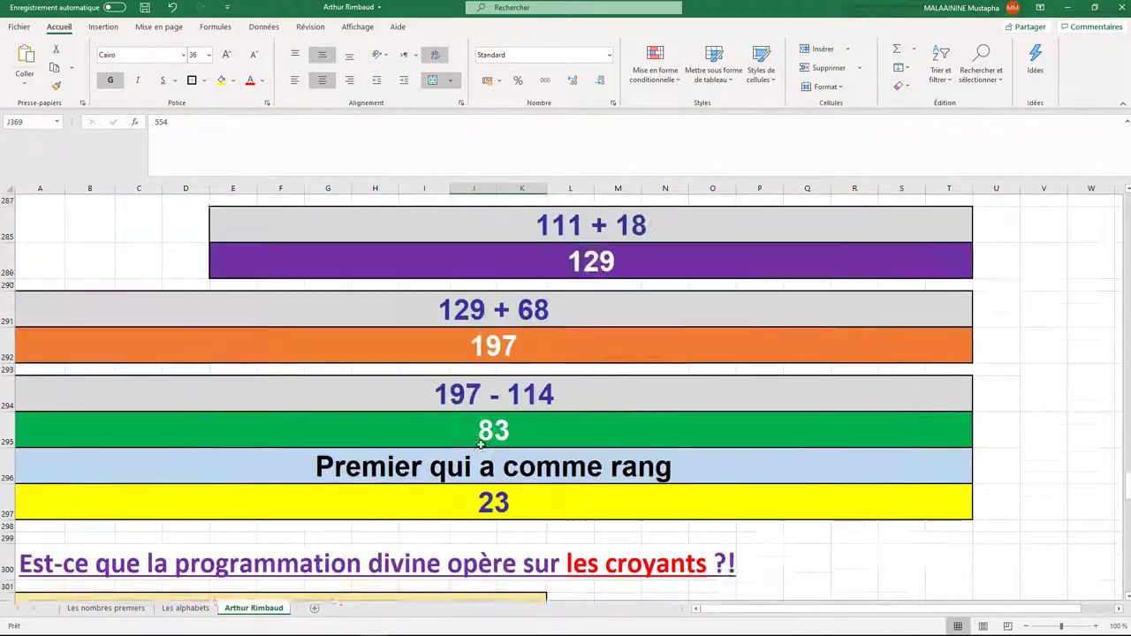
scroll(481, 444, up, 9)
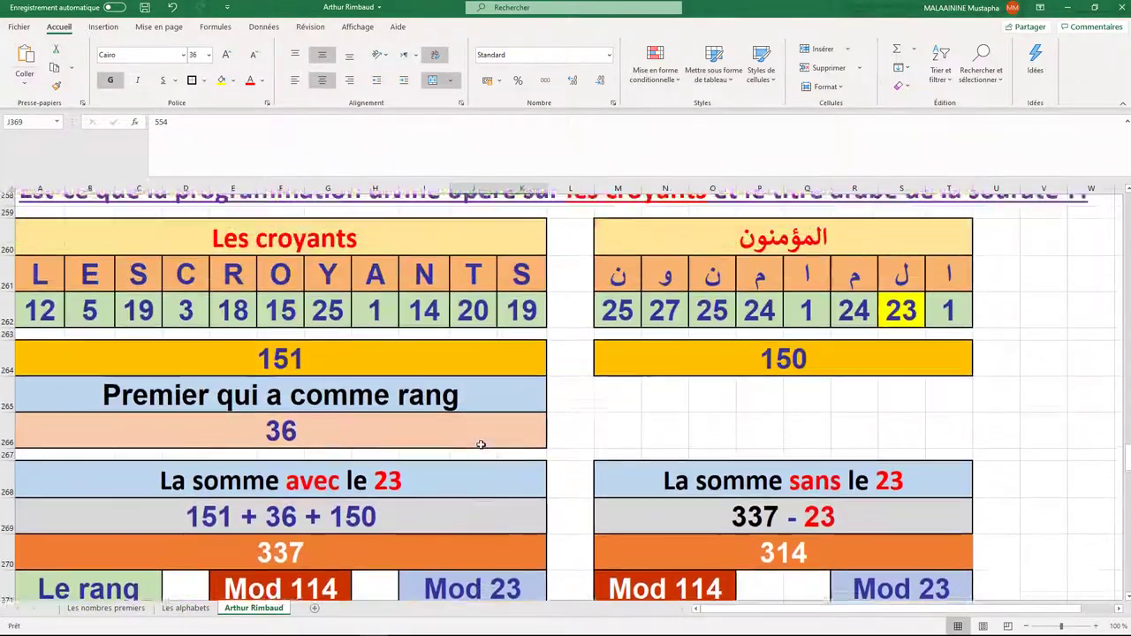
scroll(481, 445, up, 9)
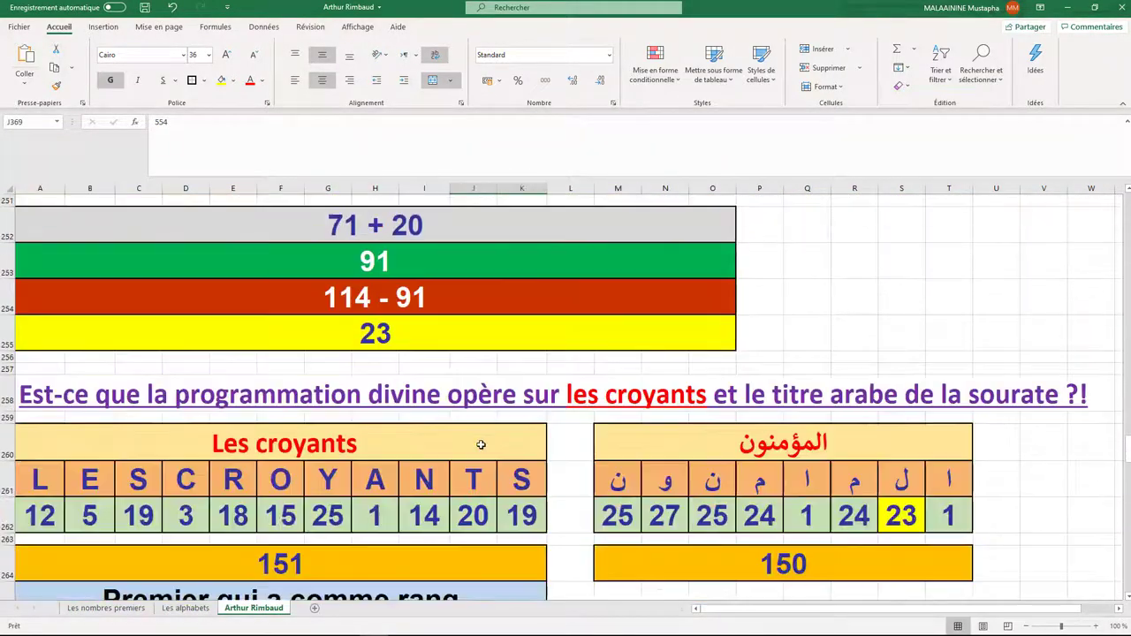
scroll(481, 444, up, 10)
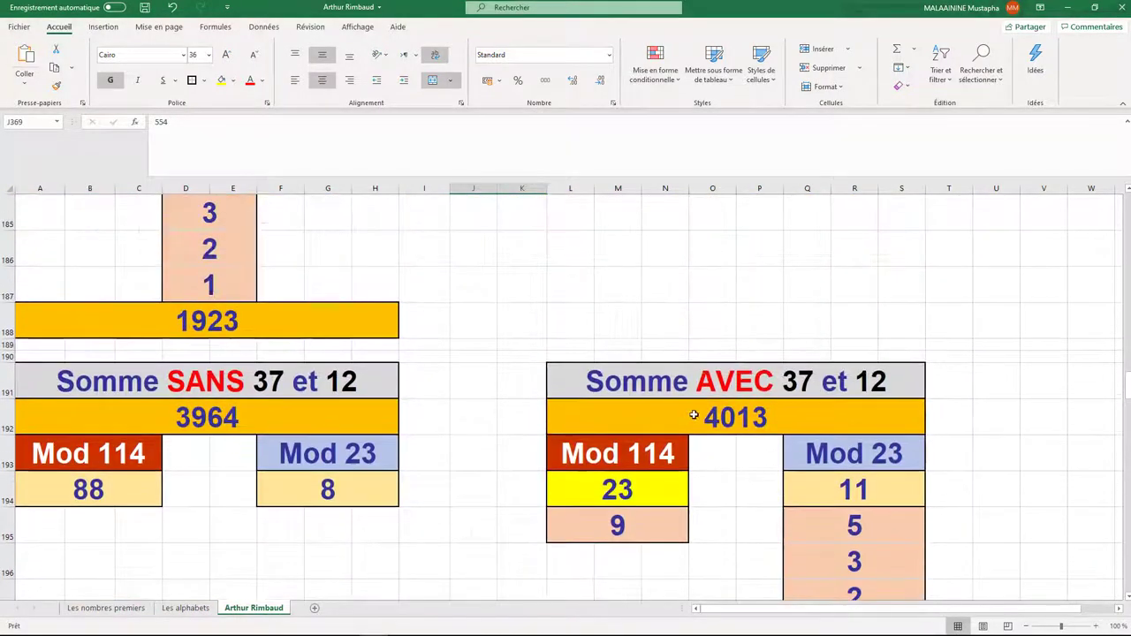
click(694, 411)
drag(651, 462, 654, 492)
drag(787, 511, 893, 529)
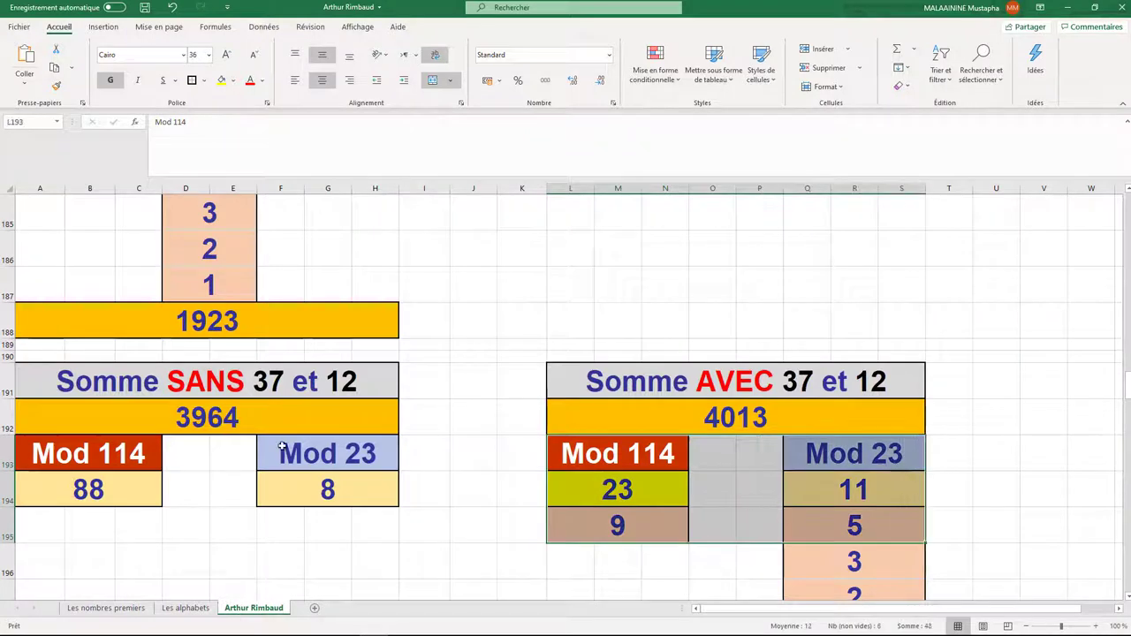
Check the subtraction formula in A202 and the addition formula in L202
scroll(265, 458, down, 3)
click(210, 457)
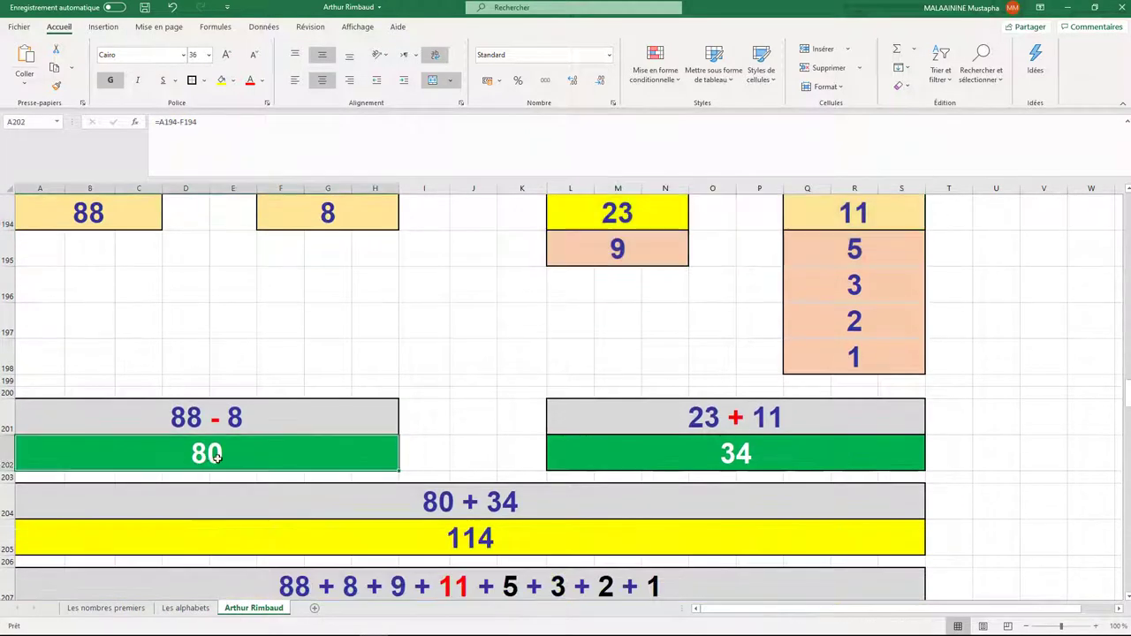
click(748, 454)
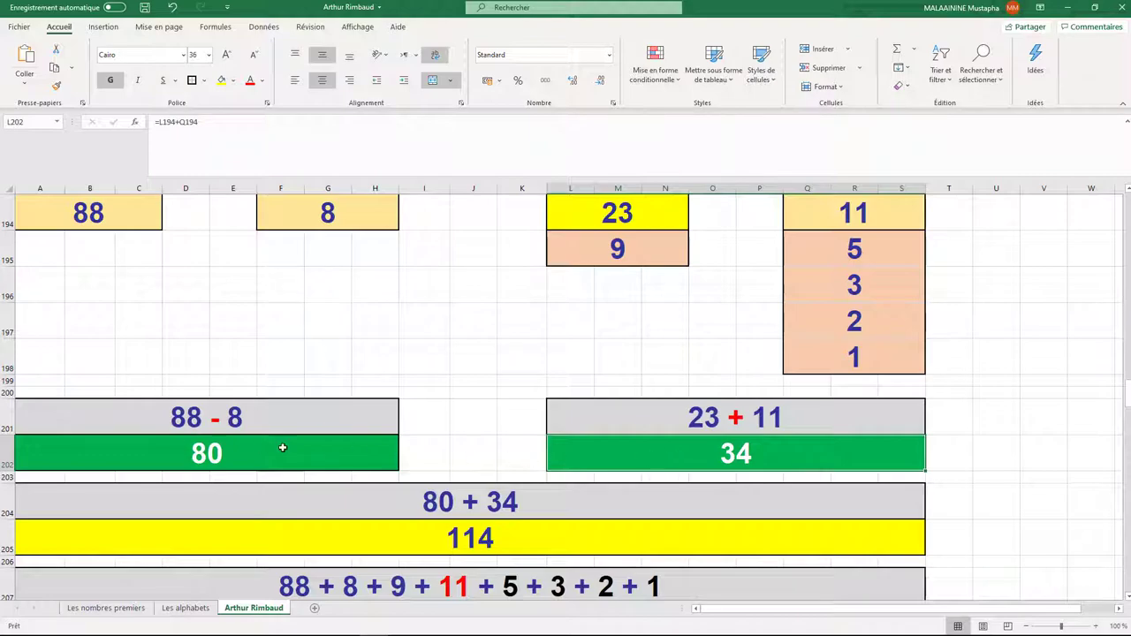
Return to the "Somme AVEC les rangs" block and compare the rank in J369 with A369, F369 and their difference in A372
scroll(282, 448, down, 20)
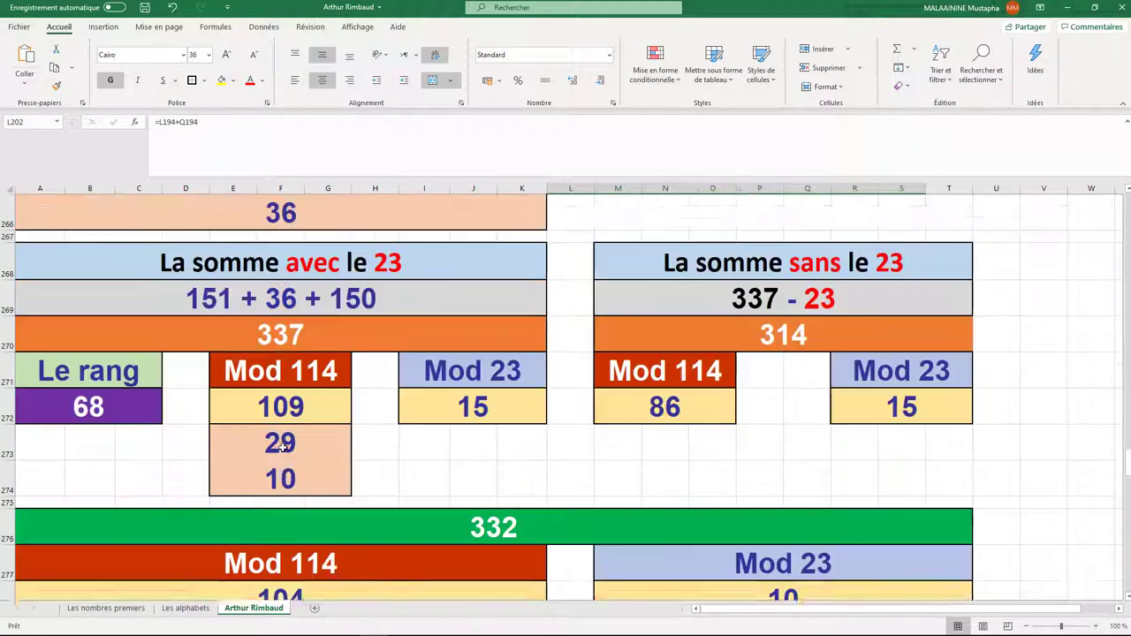
scroll(282, 448, down, 14)
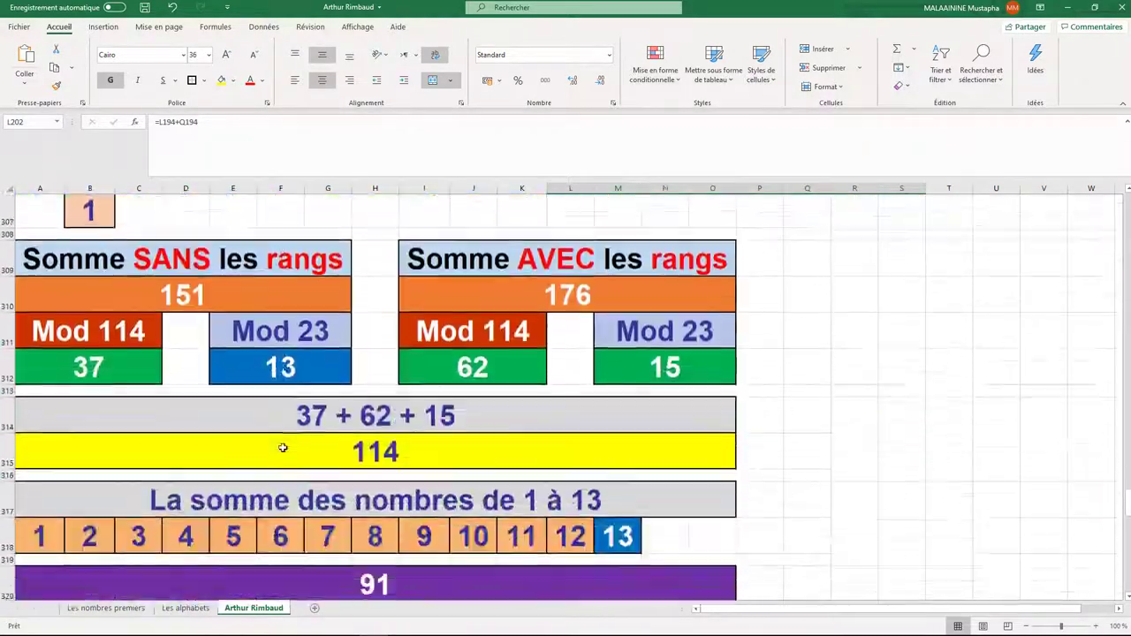
scroll(282, 448, down, 13)
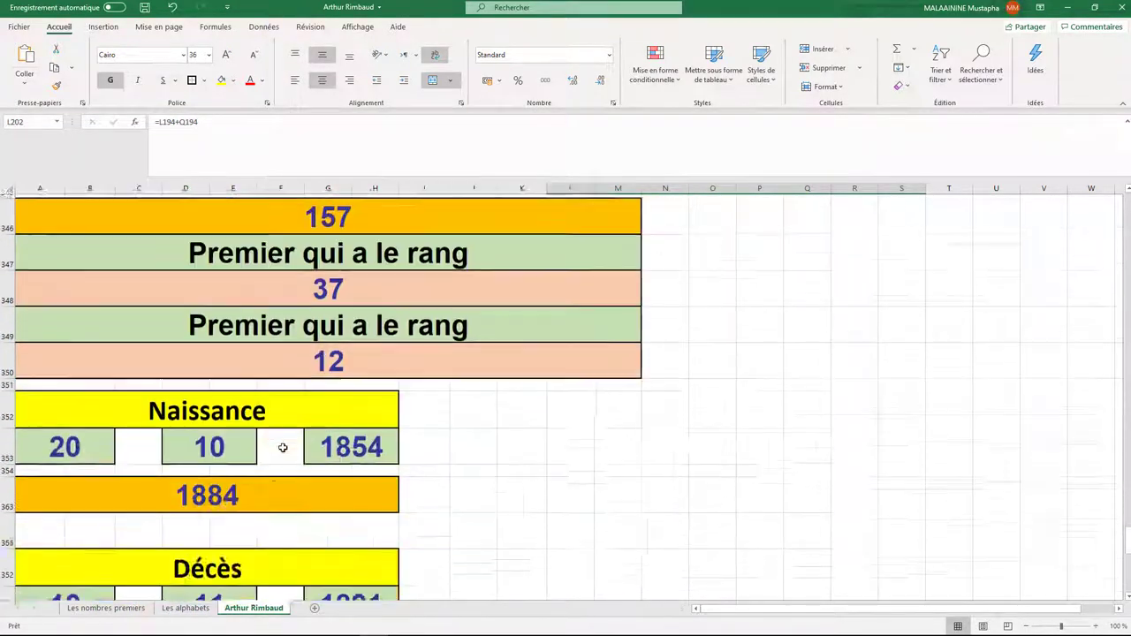
scroll(282, 448, down, 8)
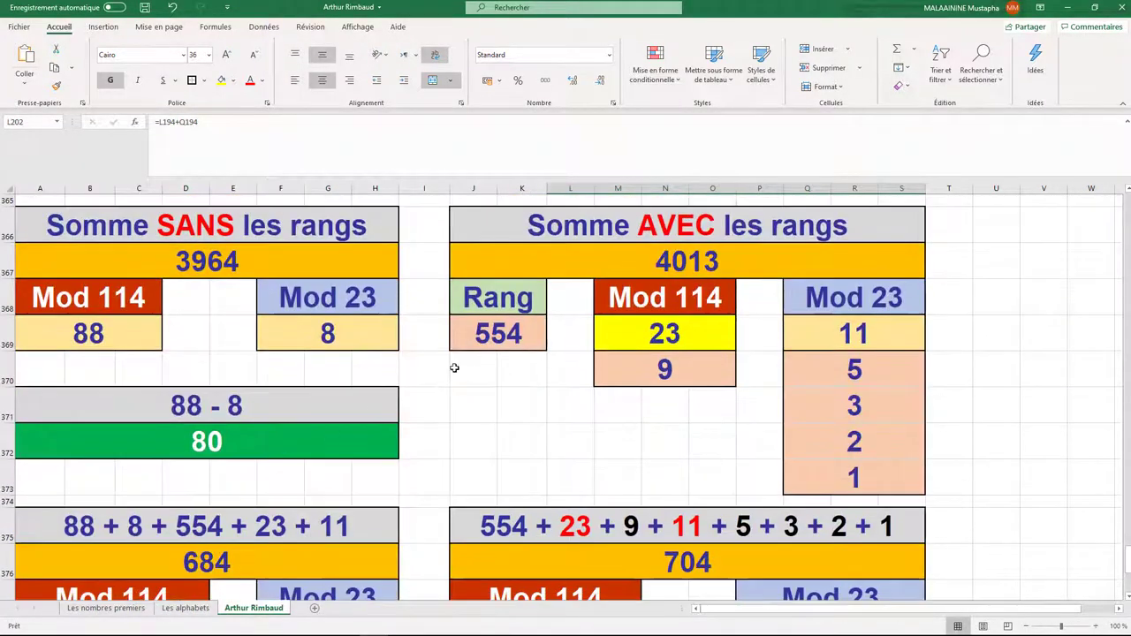
click(490, 341)
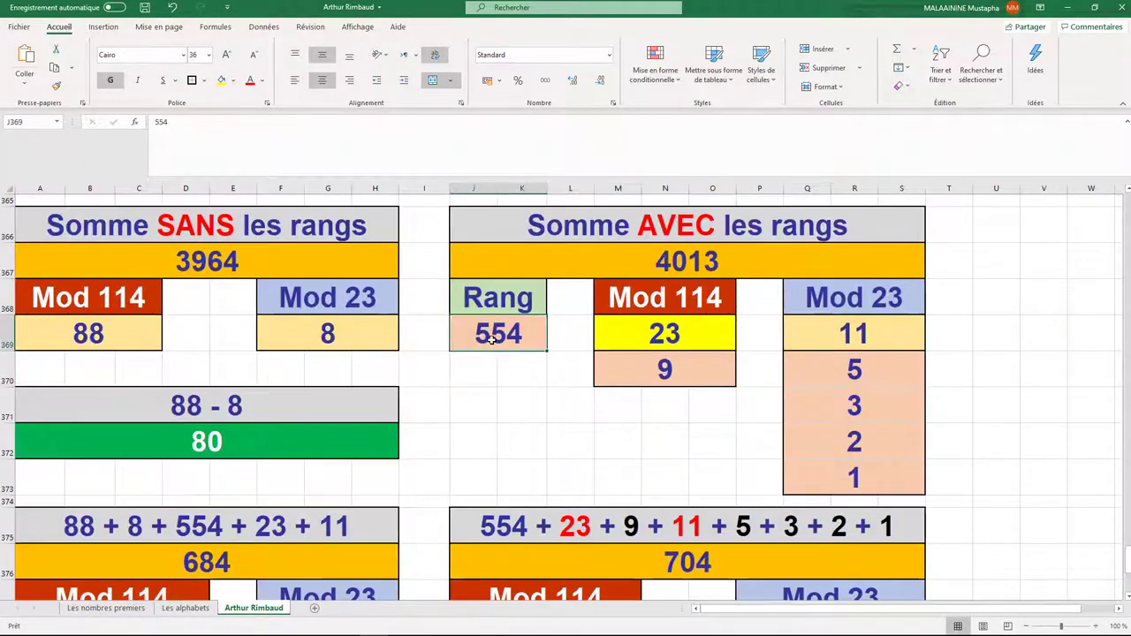
click(97, 340)
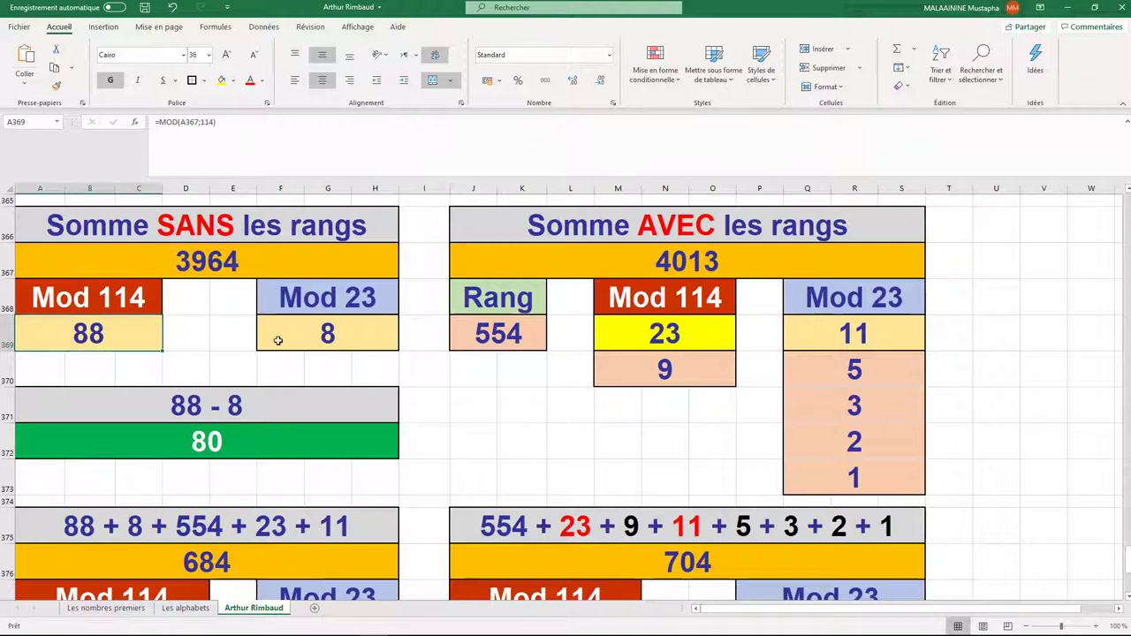
click(278, 341)
click(214, 440)
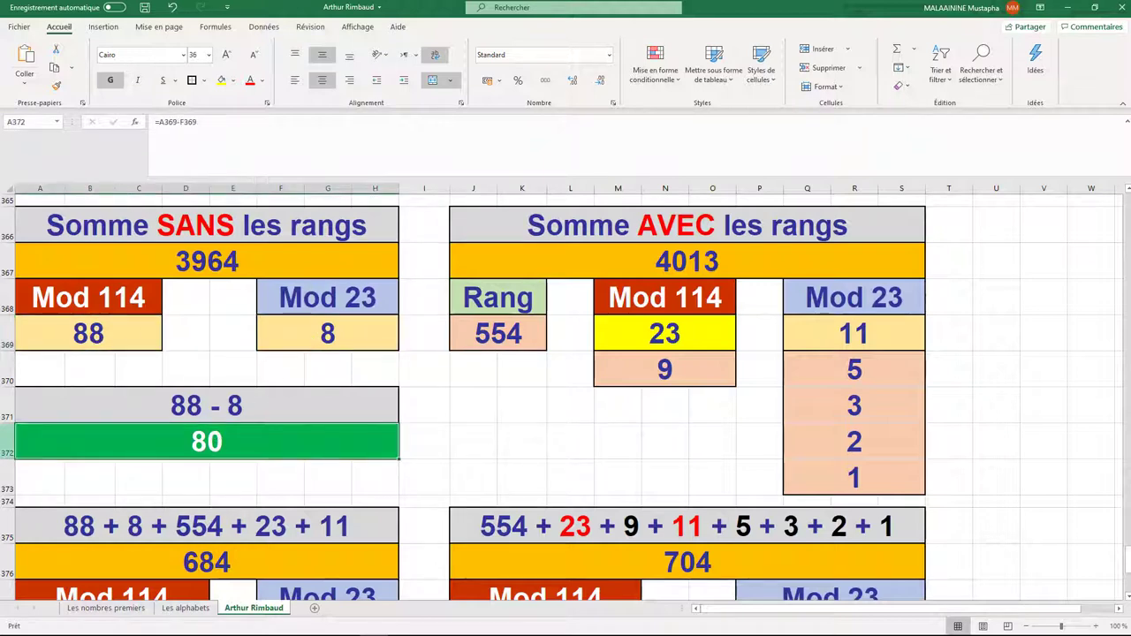
click(524, 334)
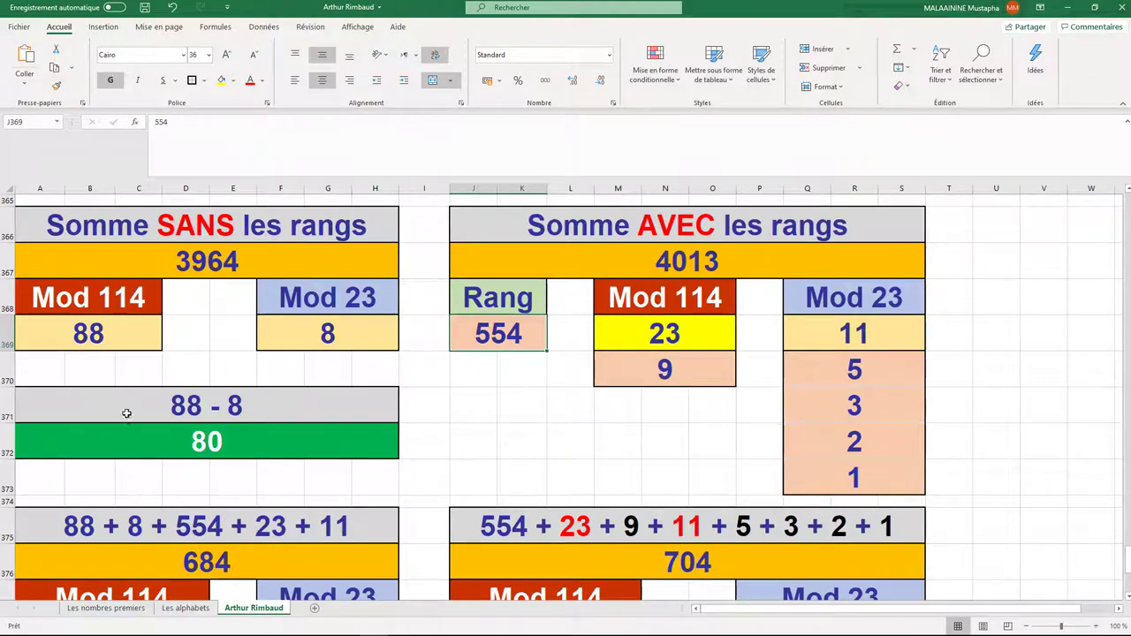
Compare the row 369 values summed in A376 with the full set of rank and modulo results in J369:S373
click(3, 333)
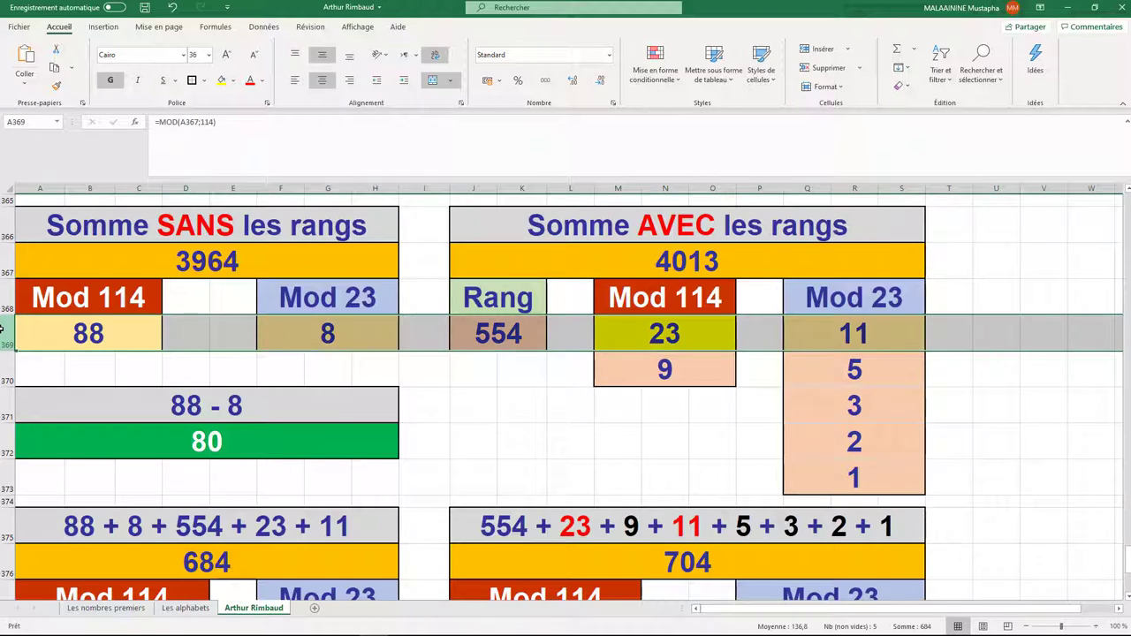
click(232, 563)
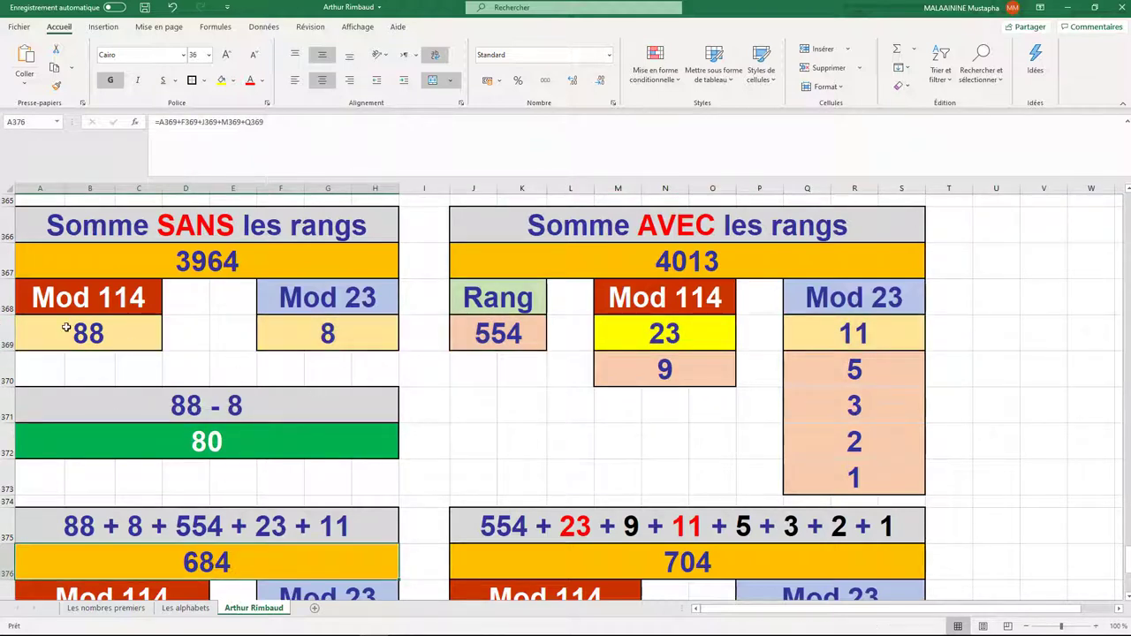
drag(67, 328, 872, 476)
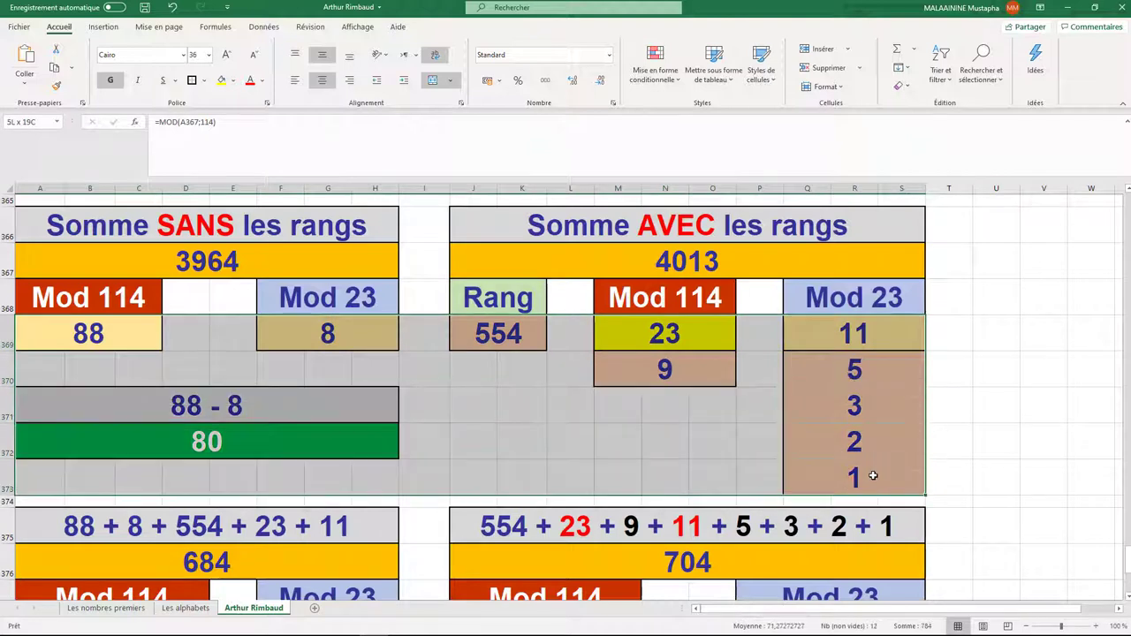
drag(498, 334, 879, 469)
drag(495, 334, 890, 469)
drag(101, 337, 890, 330)
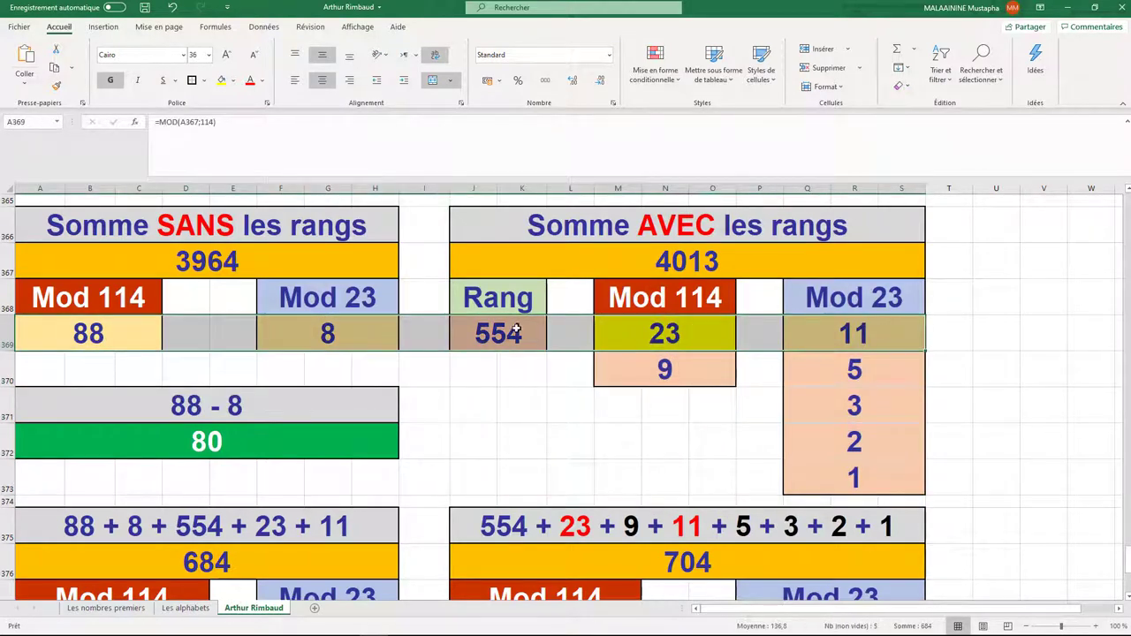
drag(513, 331, 898, 484)
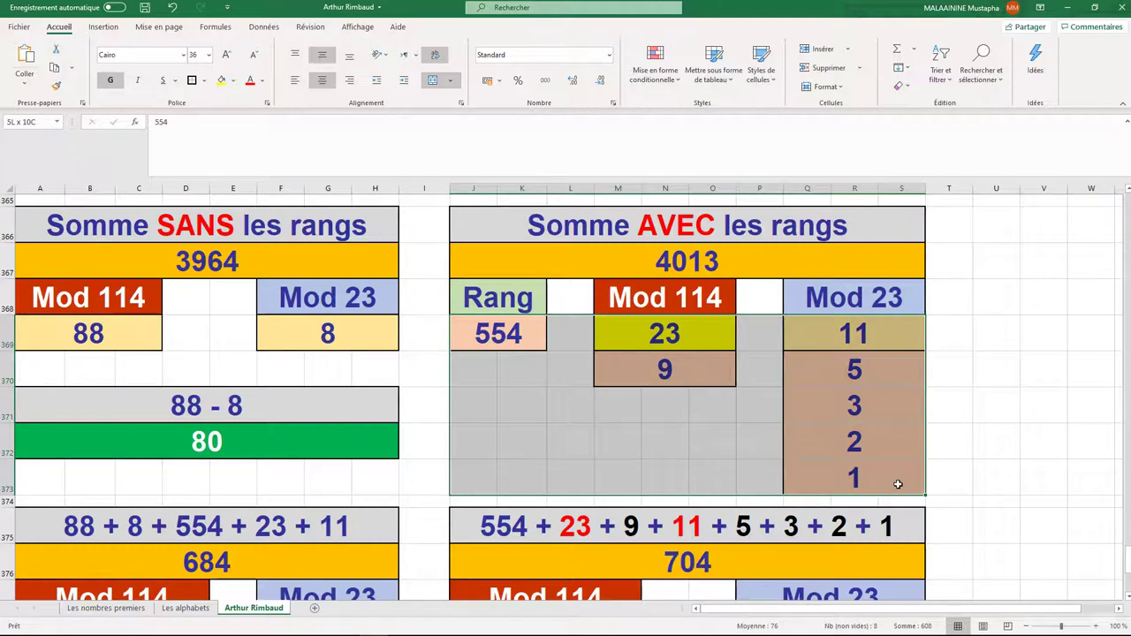
Compare the two totals in row 376 and the Mod 114 and Mod 23 blocks beneath them
scroll(720, 437, down, 1)
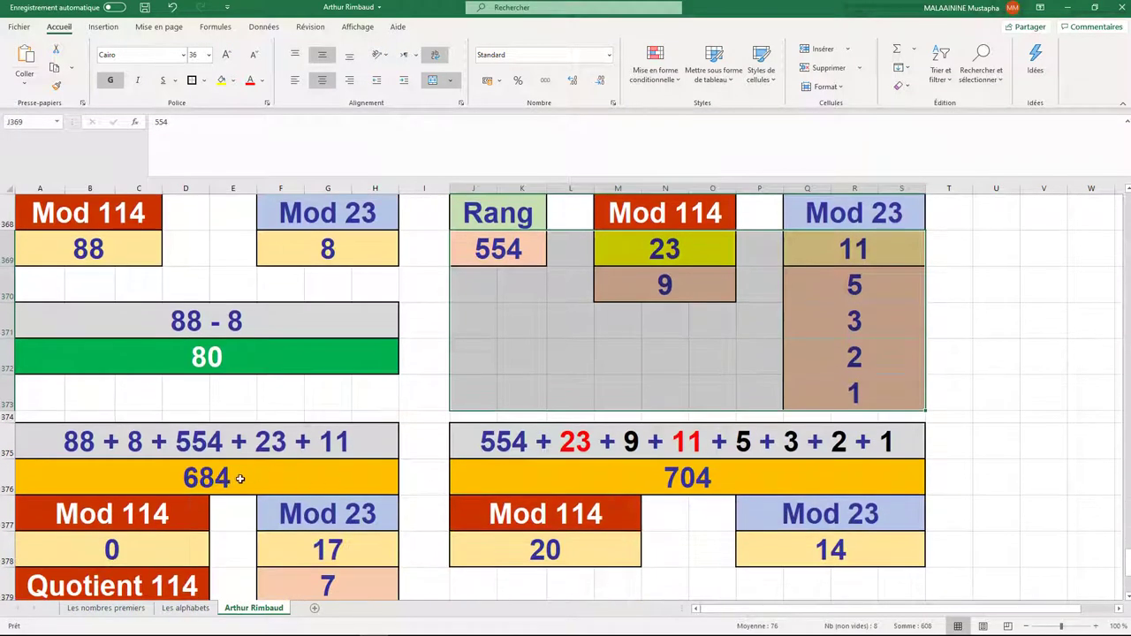
drag(240, 478, 551, 494)
drag(173, 520, 752, 538)
Check the A376 total against its modulo 114 result in A378, quotient in A380 and modulo 23 results in F378:F380
scroll(216, 470, down, 1)
click(131, 449)
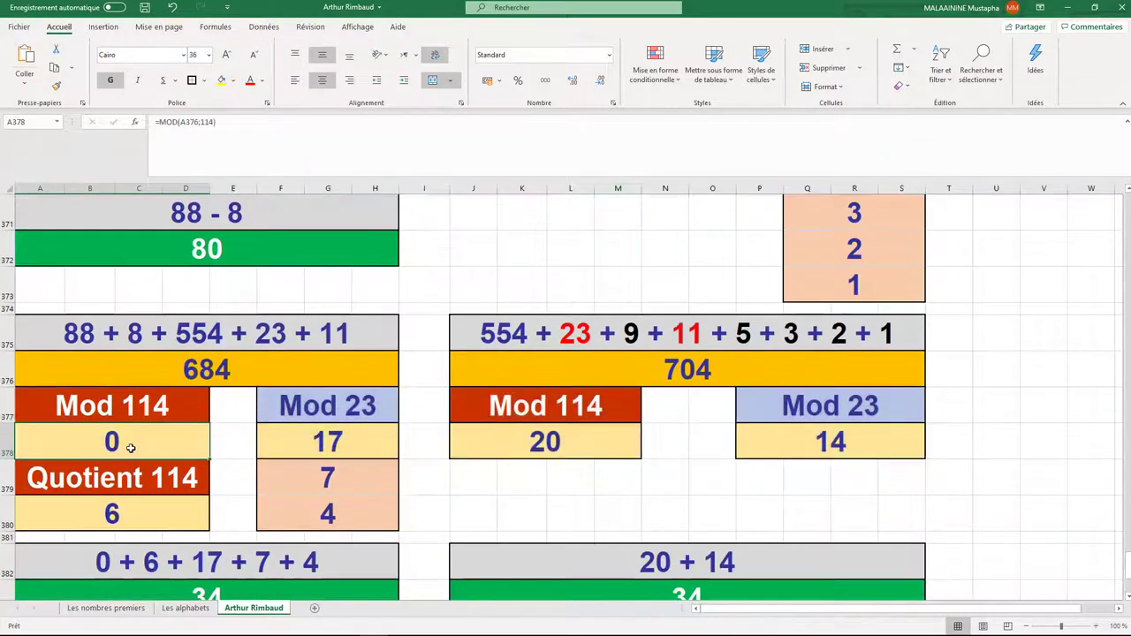
click(209, 371)
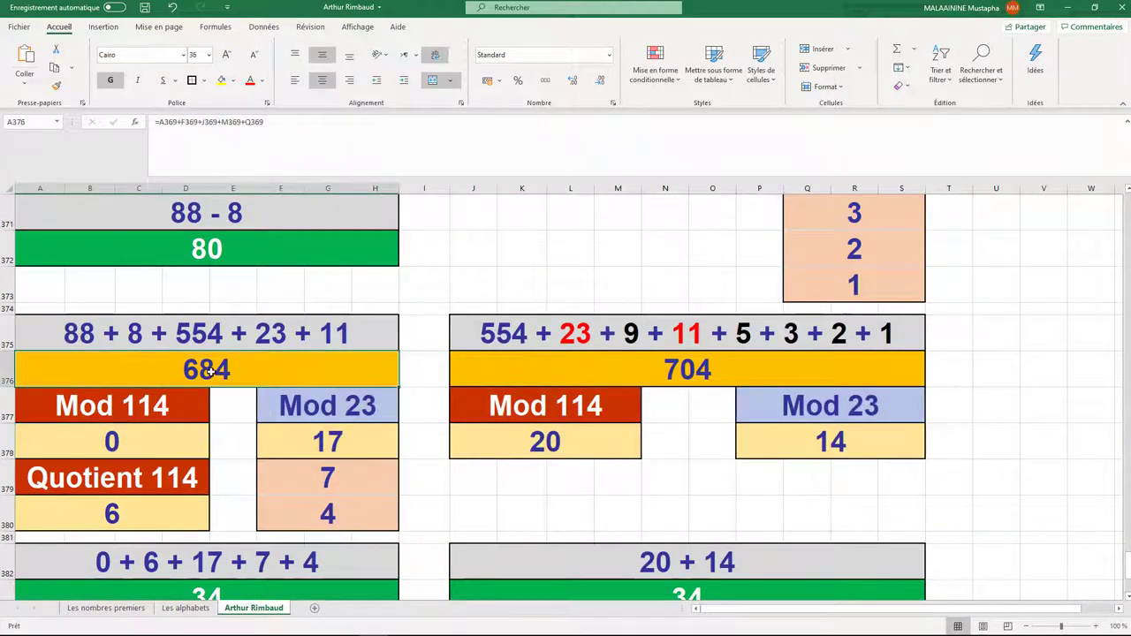
click(144, 410)
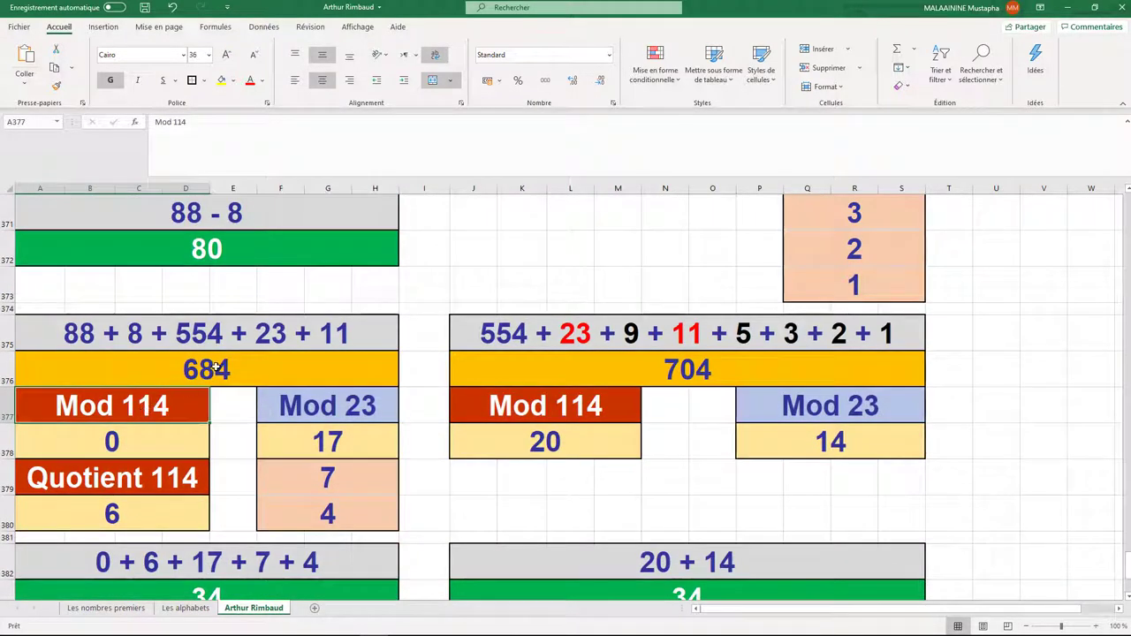
key(Up)
click(164, 406)
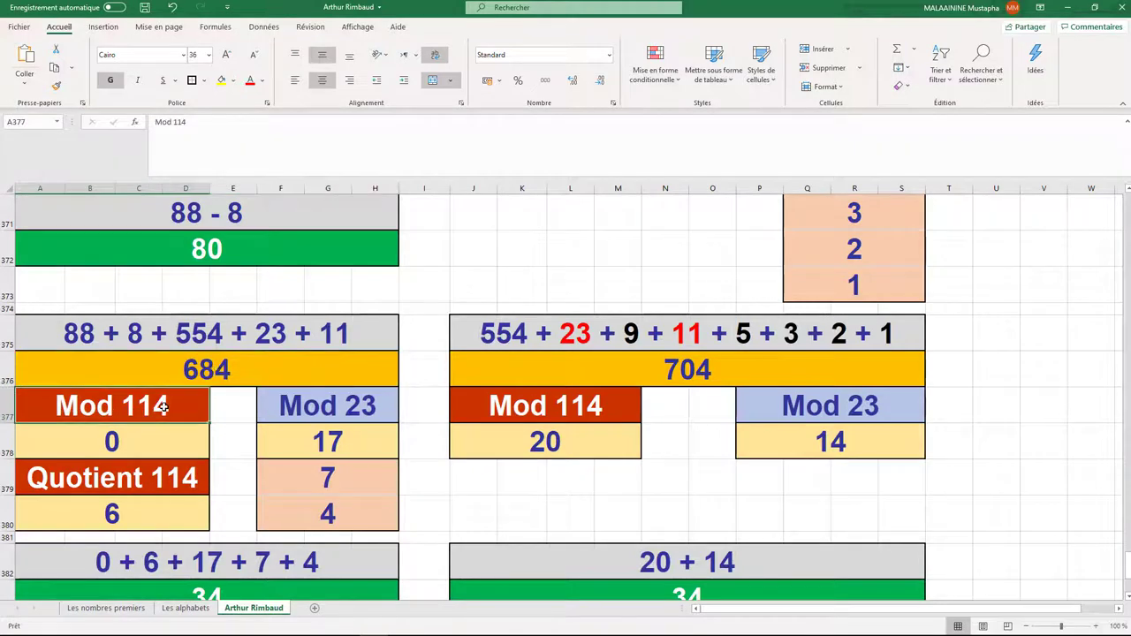
click(127, 509)
click(318, 453)
drag(320, 479, 320, 500)
Inspect the addition formulas in A383 and J383, leaving both cells unchanged
scroll(321, 501, down, 1)
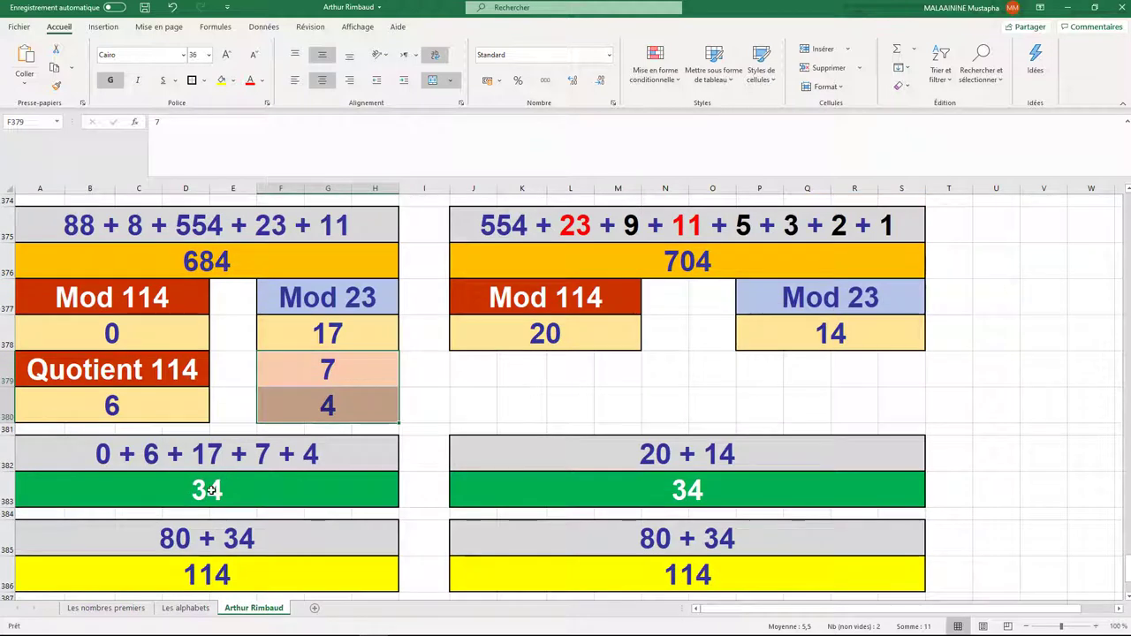
double_click(213, 492)
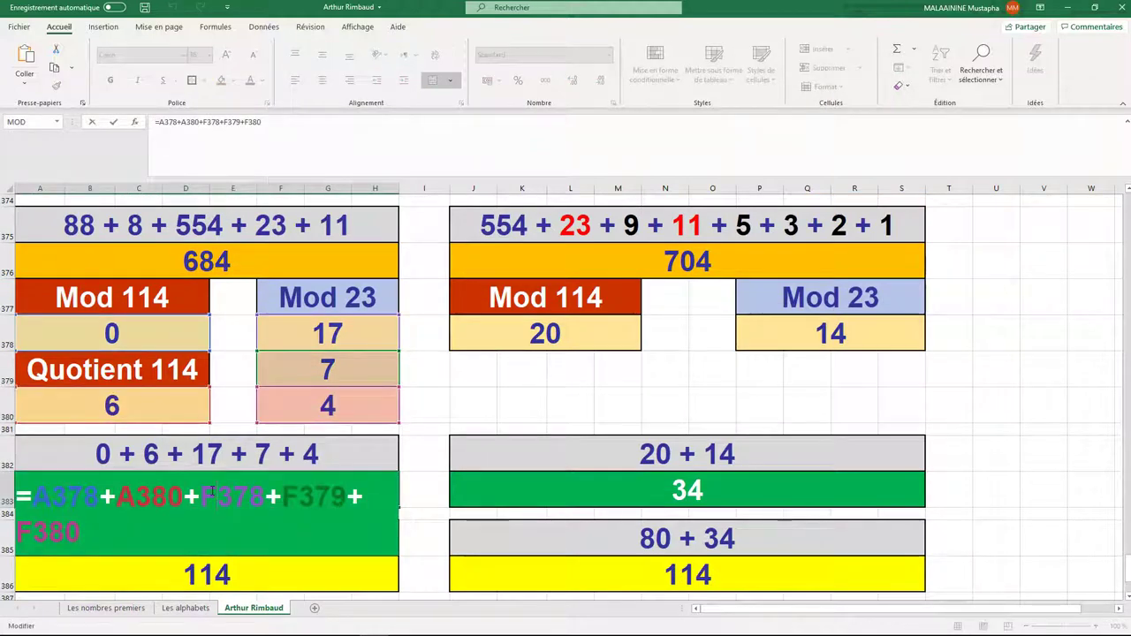
key(Return)
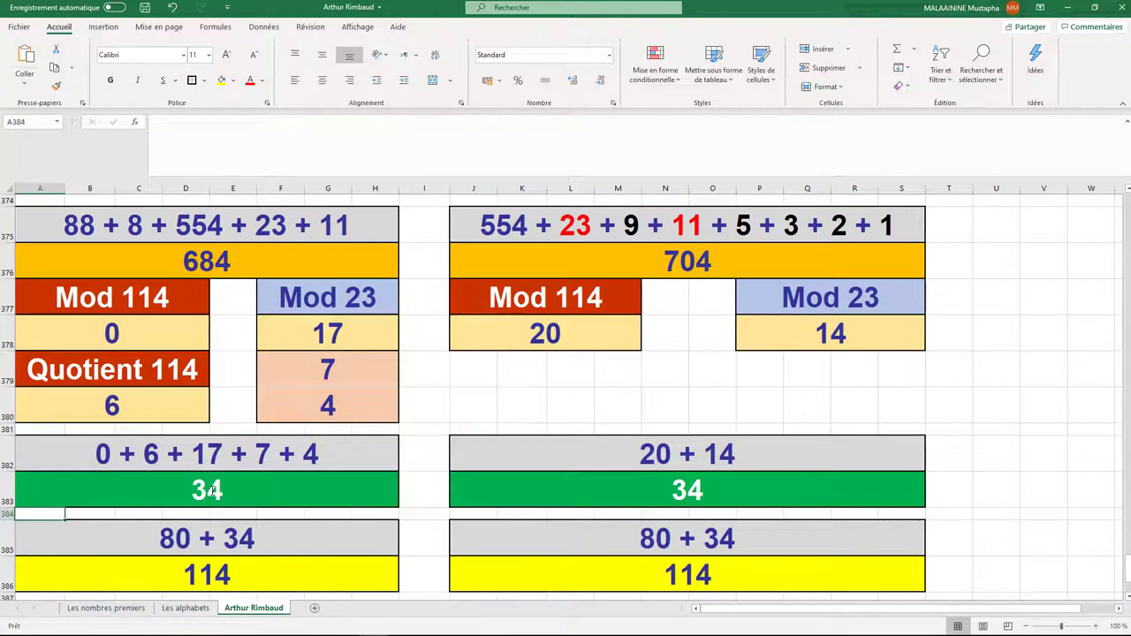
double_click(588, 488)
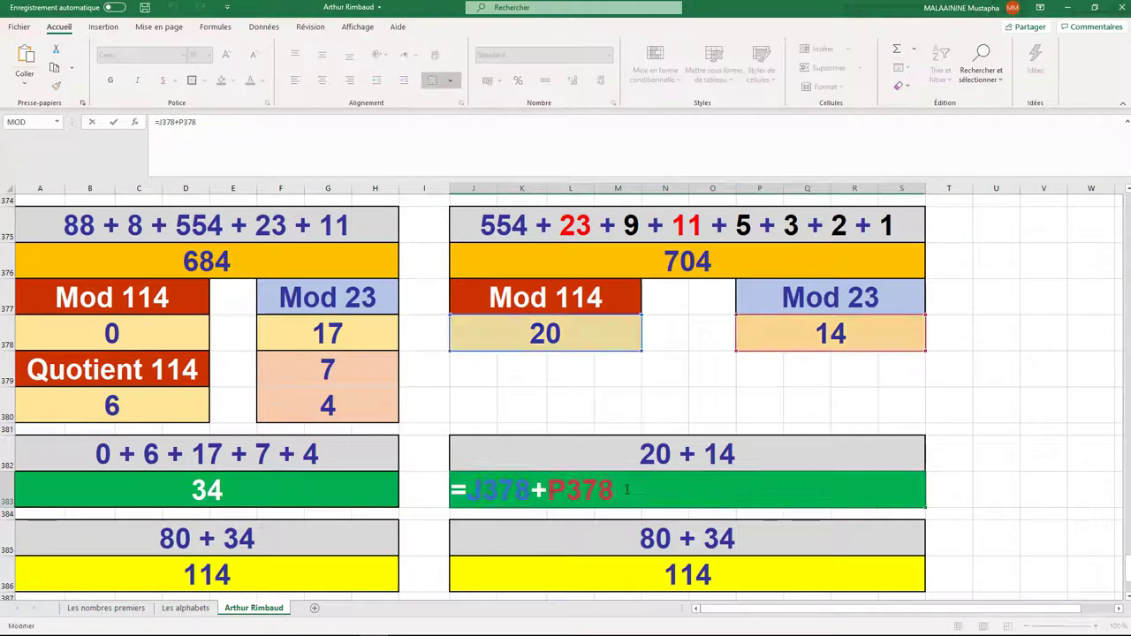
key(Return)
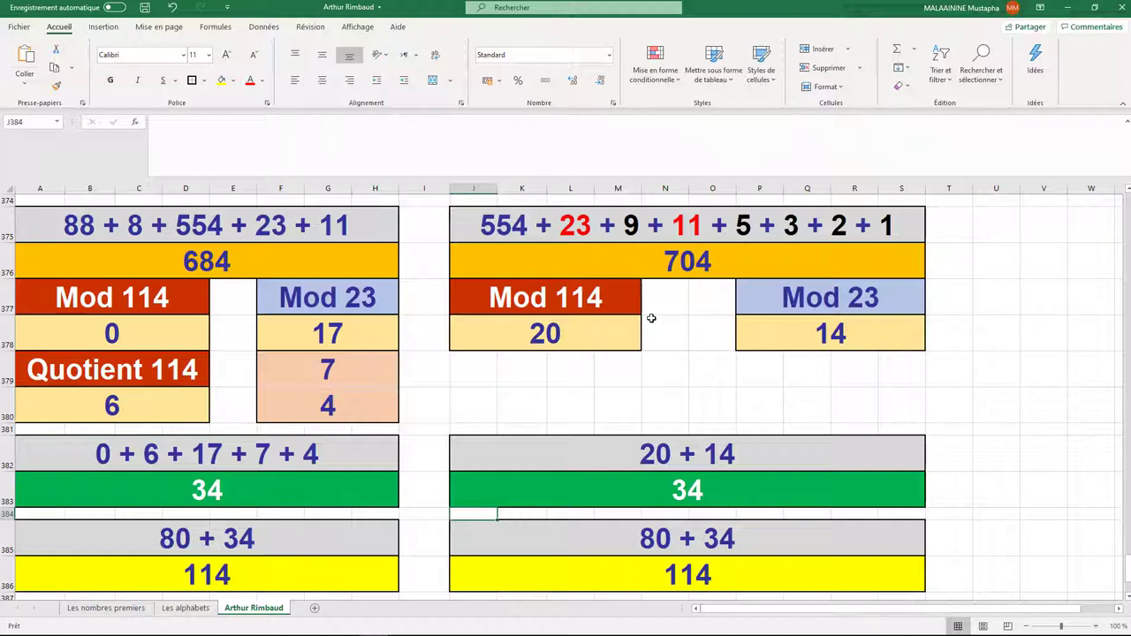
Review the difference in A372 with the sums in A383 and J383, and examine the final addition in J386
click(227, 486)
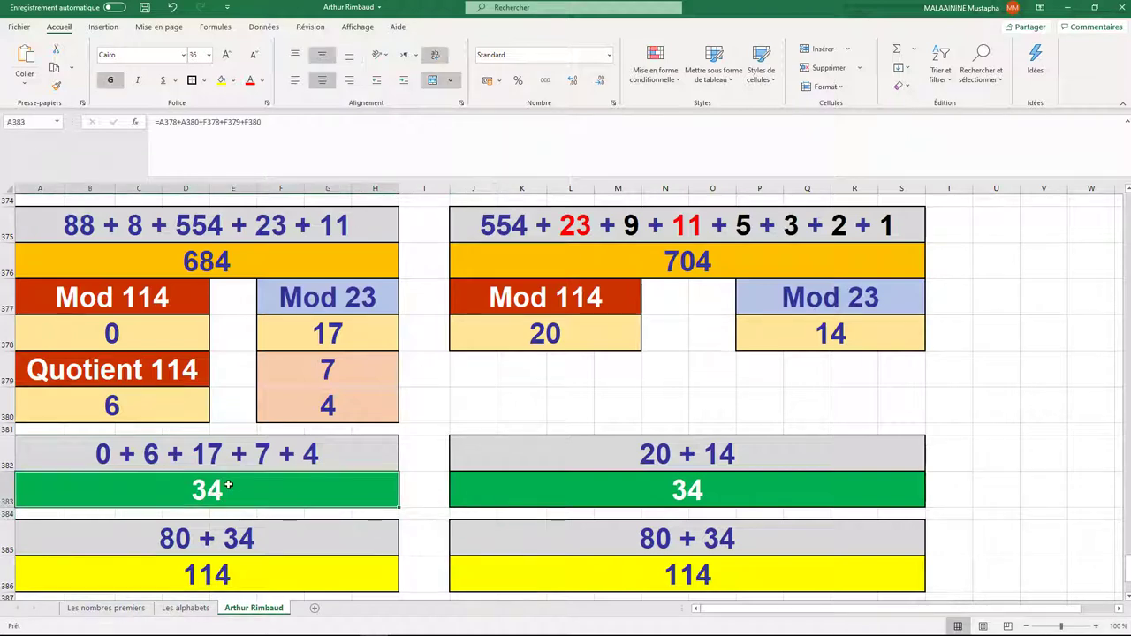
scroll(228, 484, up, 2)
click(267, 349)
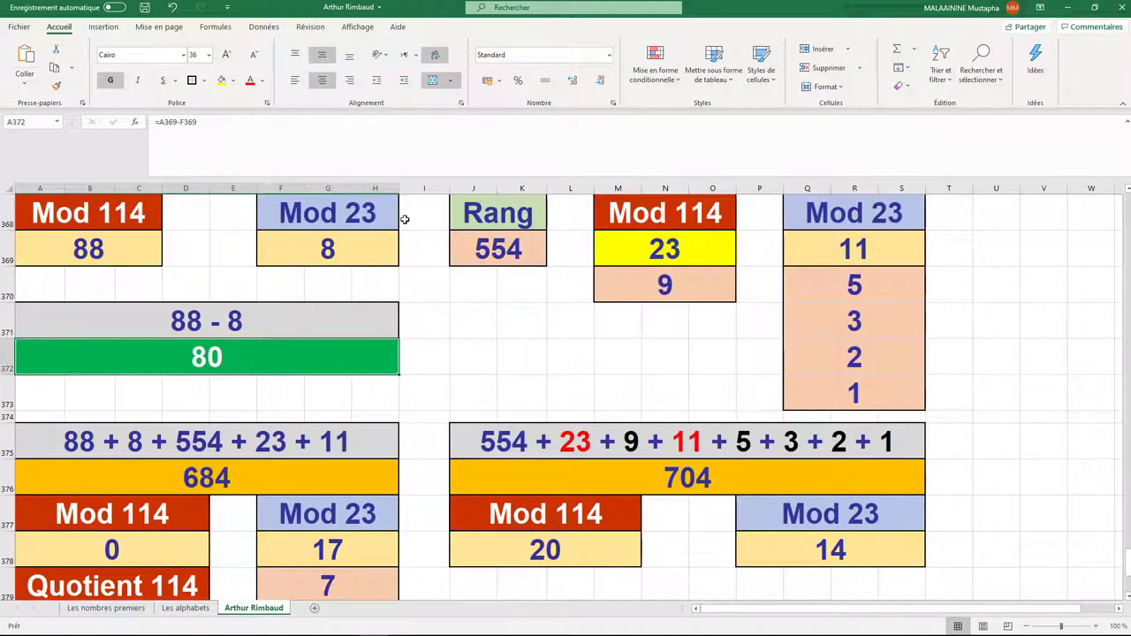
scroll(404, 220, down, 3)
click(258, 480)
click(646, 400)
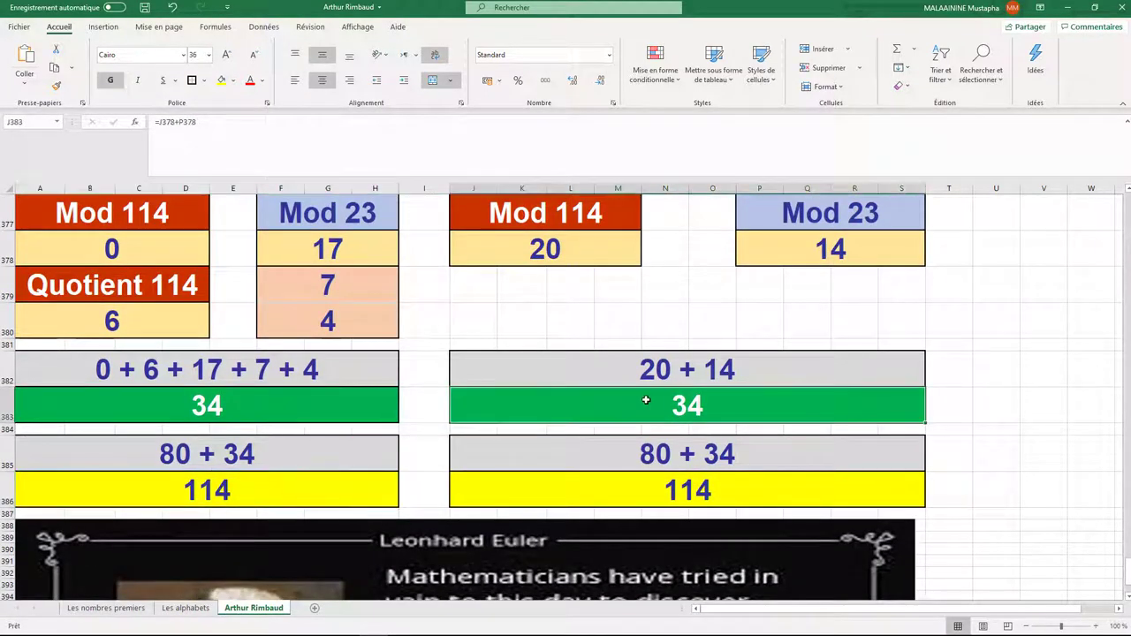
scroll(646, 400, up, 2)
scroll(664, 363, down, 3)
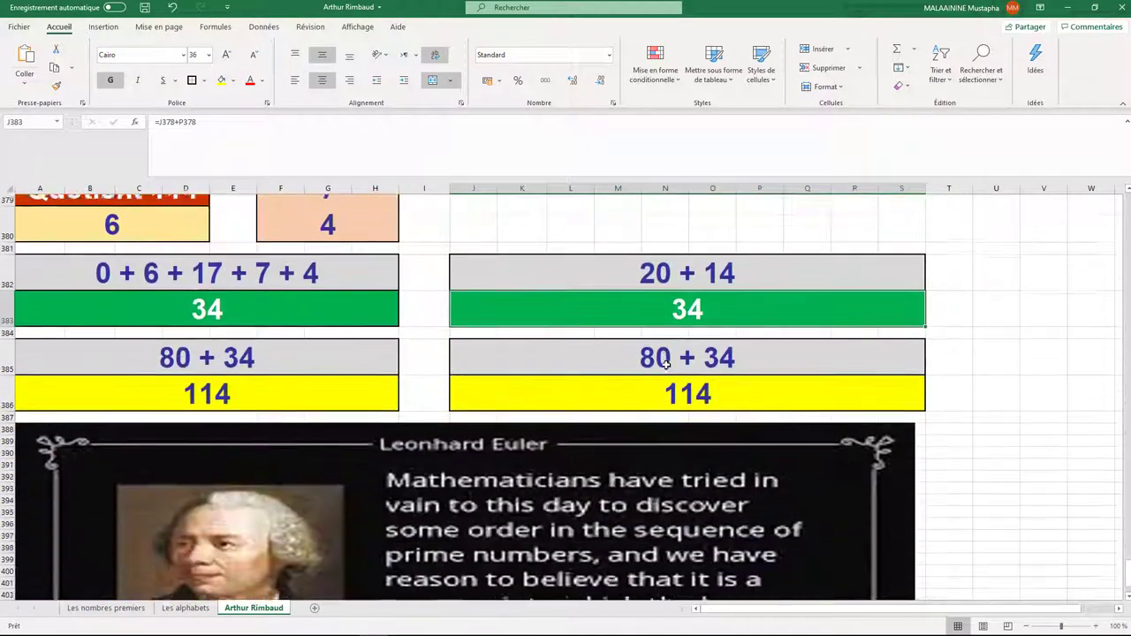
click(669, 382)
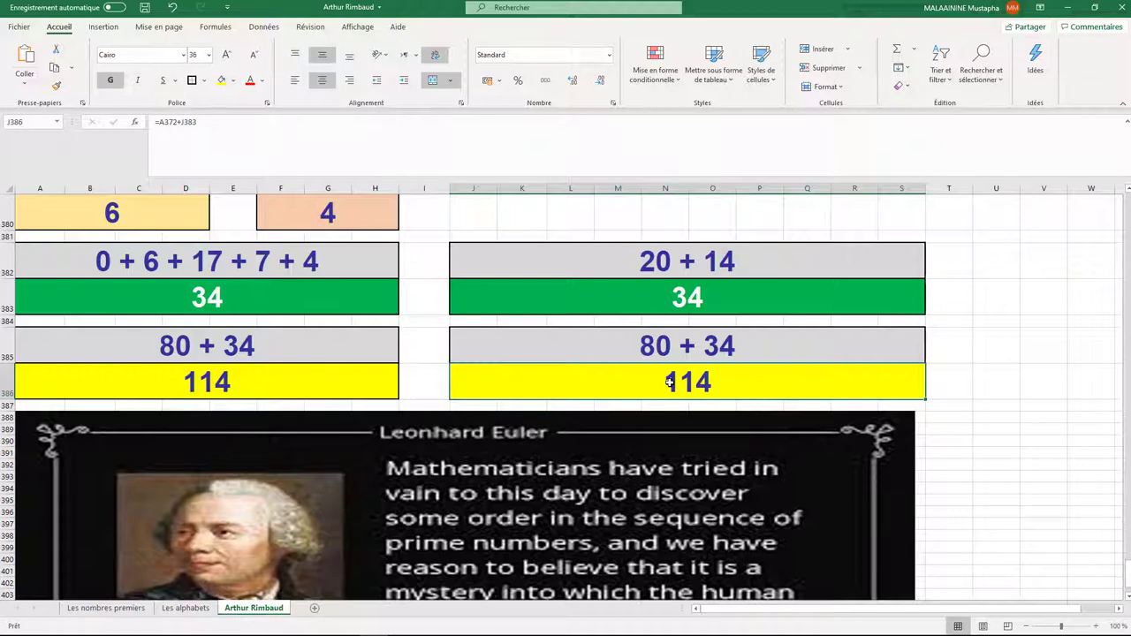
Switch to the Almobine YouTube page in Firefox
key(alt+Tab)
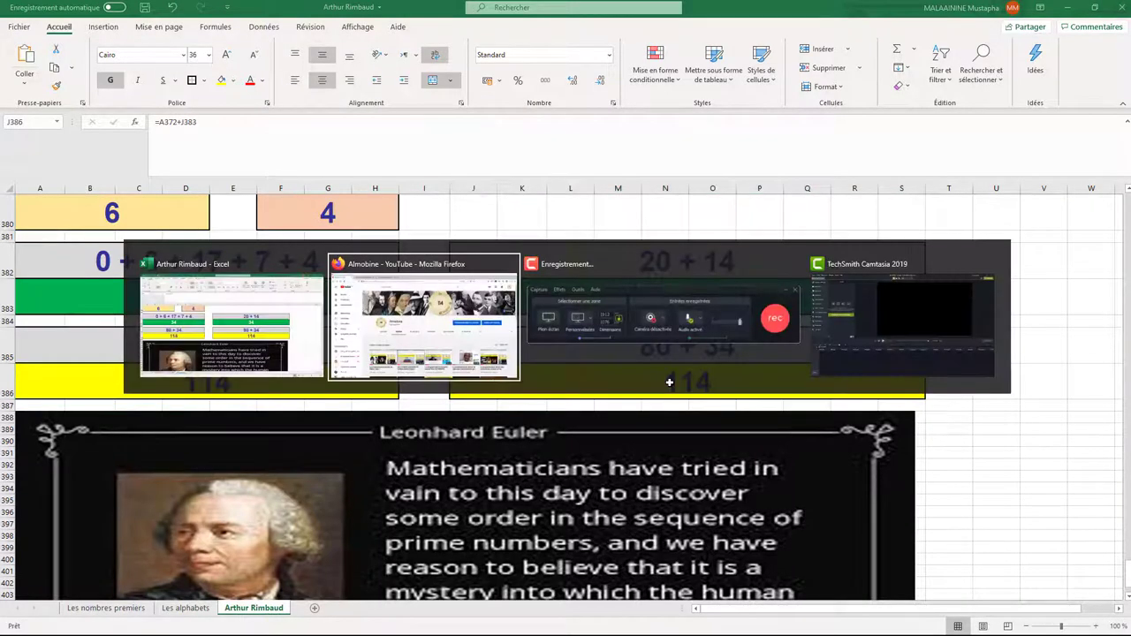